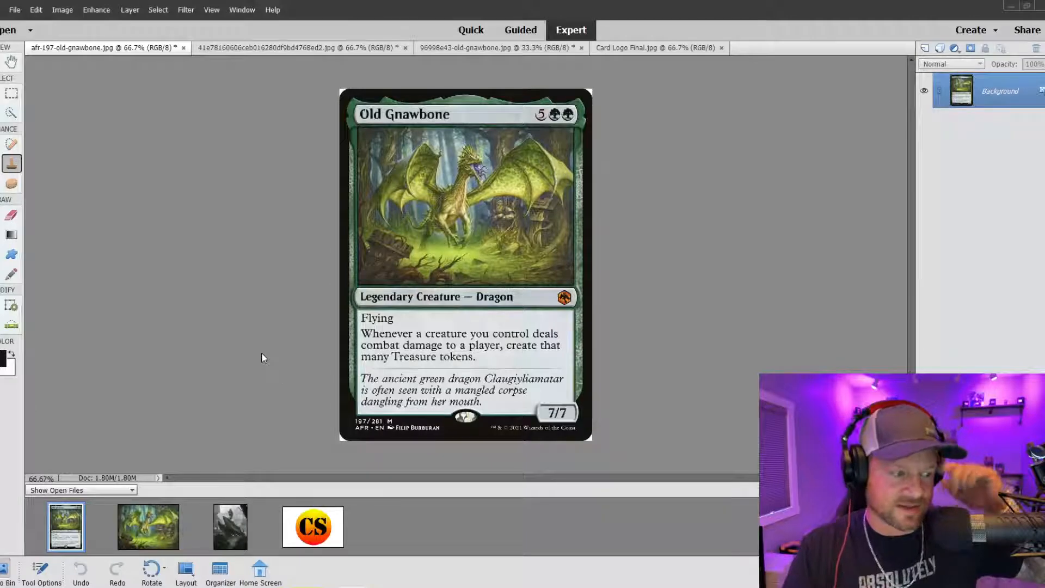
Step: Compare the open Old Gnawbone card scan with the two dragon artwork images, finishing on the card scan
click(235, 524)
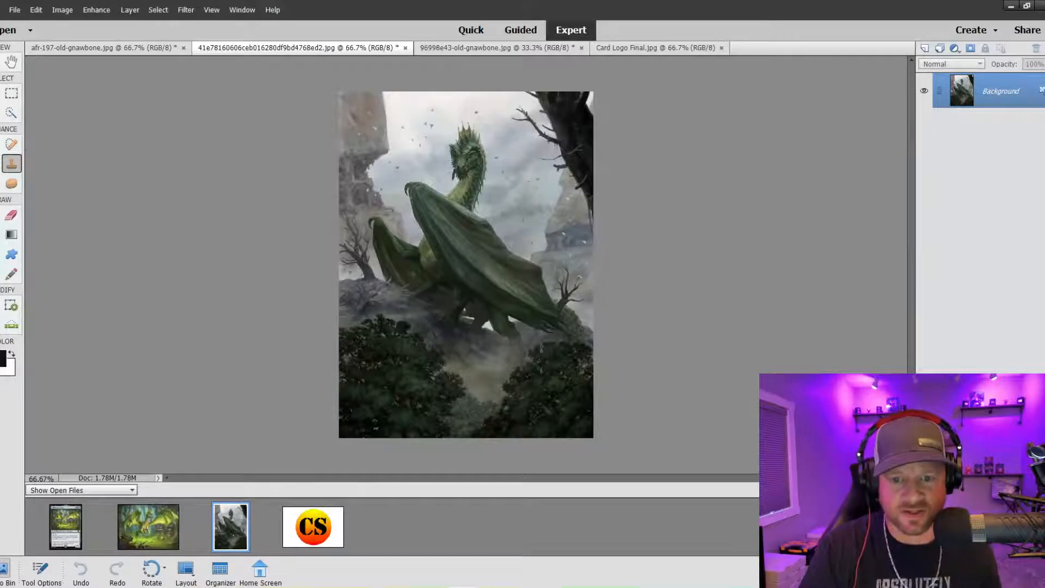
click(165, 526)
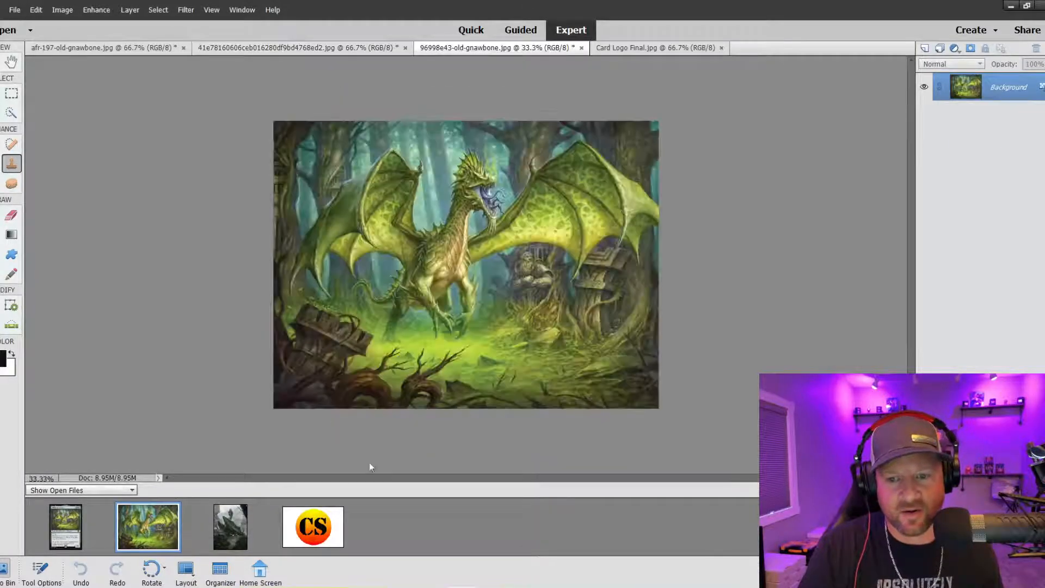
click(79, 525)
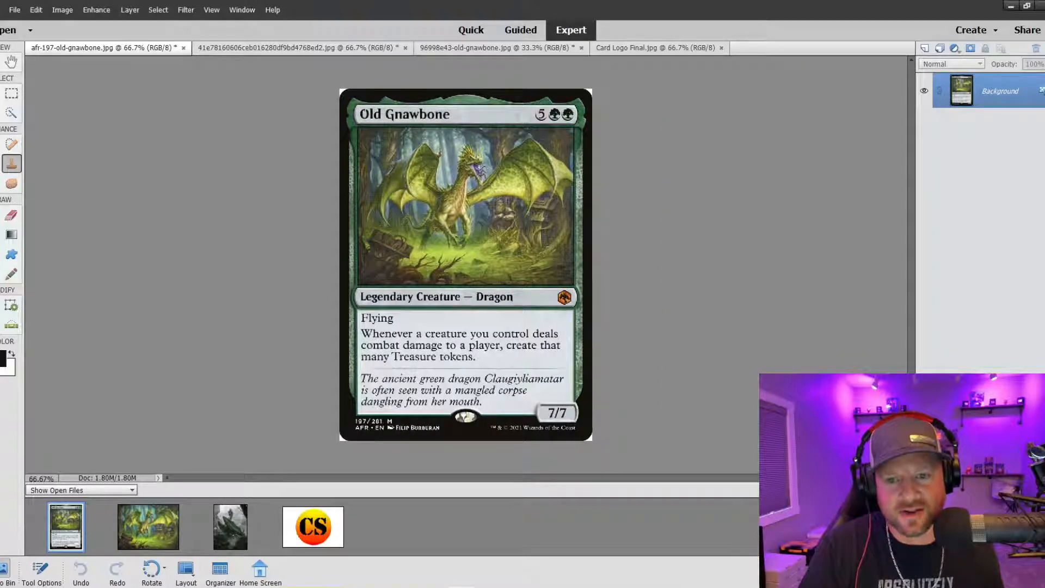
click(166, 519)
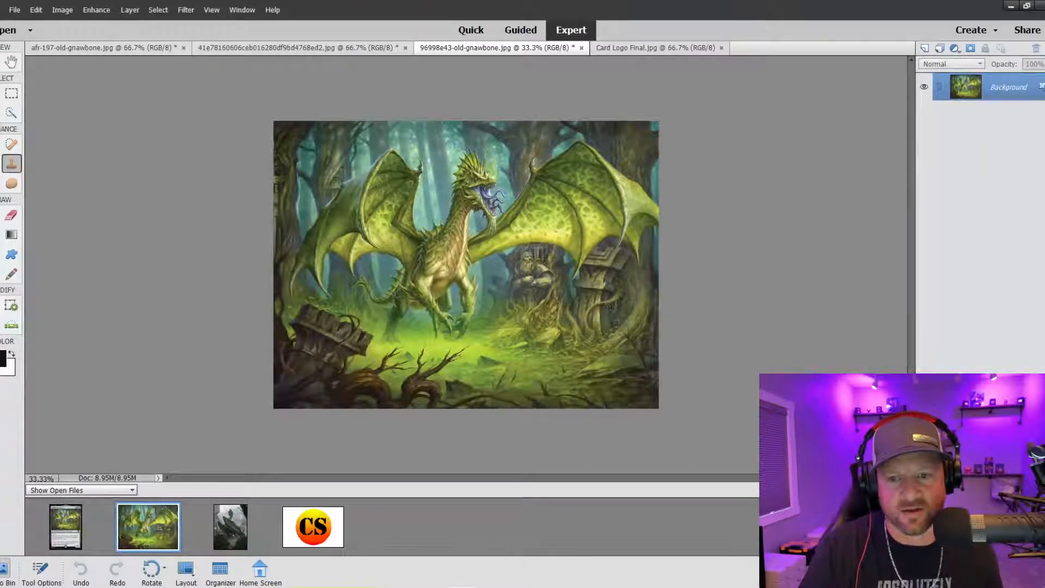
click(66, 536)
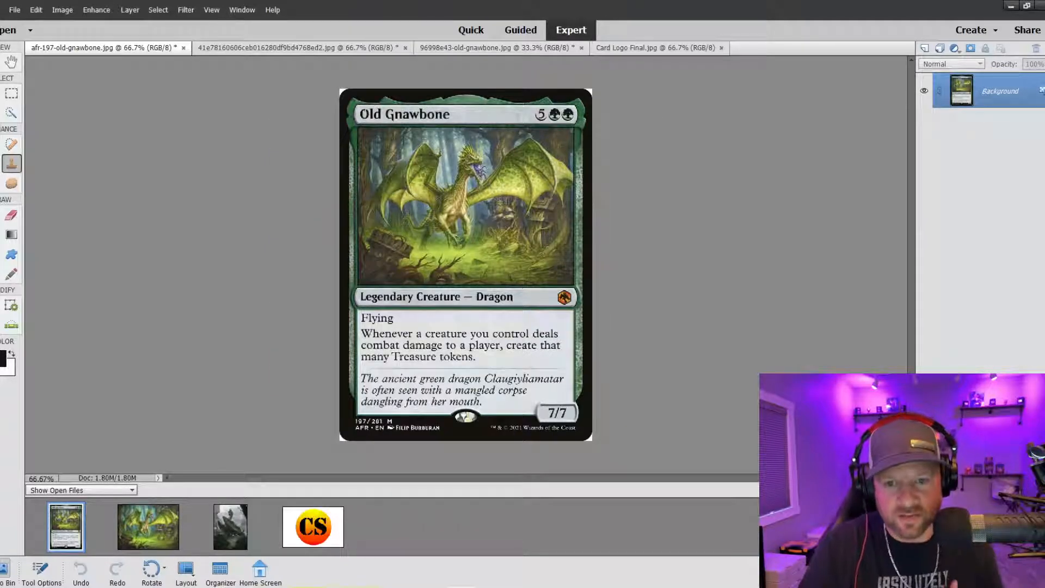
click(235, 523)
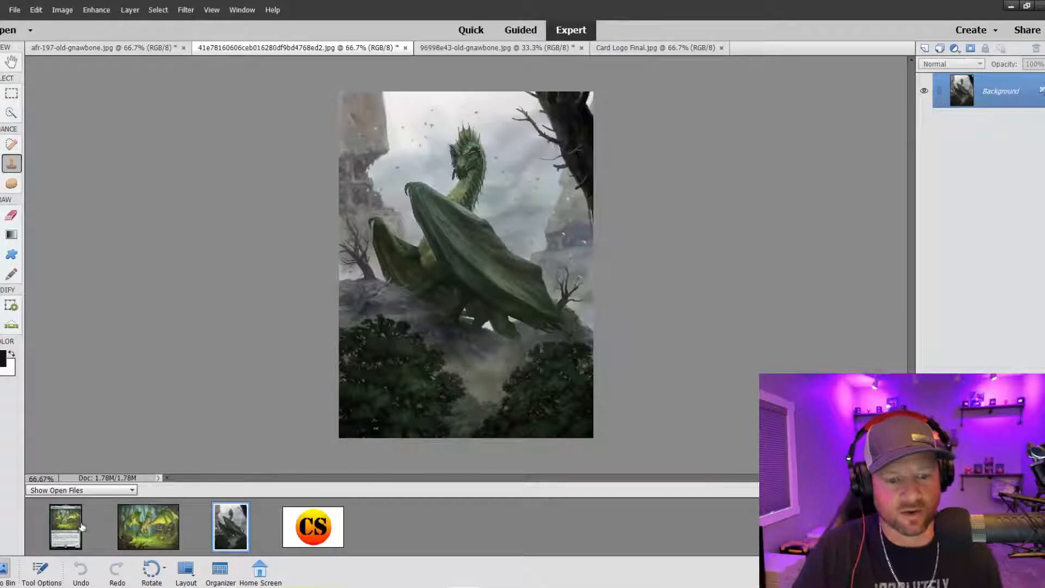
click(139, 530)
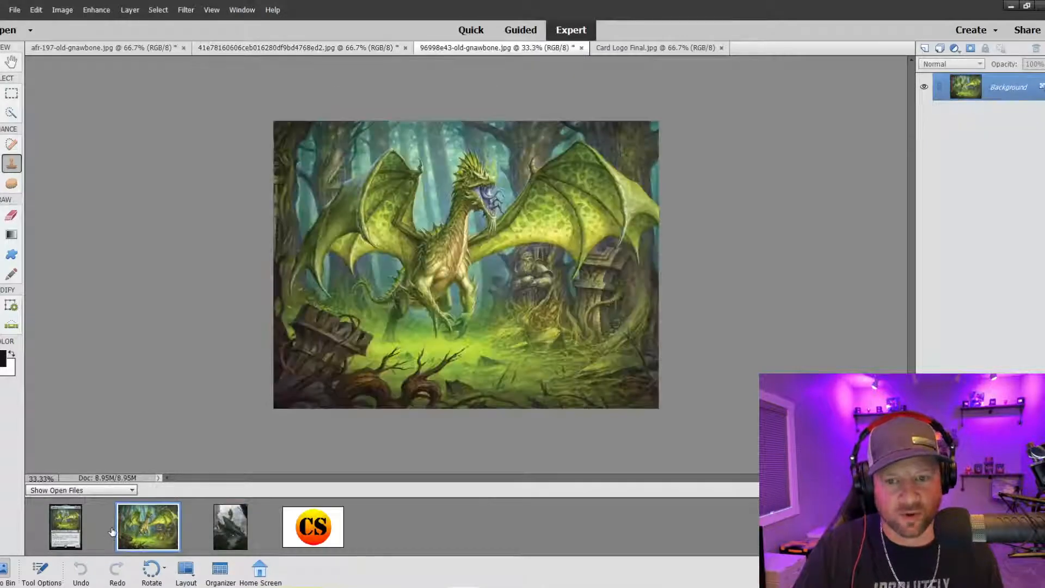
click(66, 531)
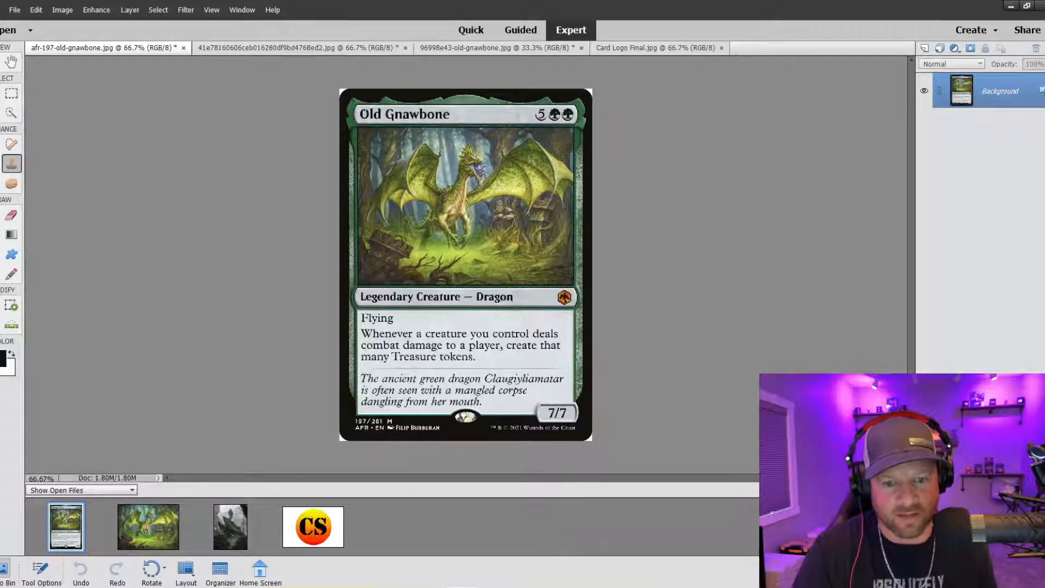
Step: Select the card's rules text box with the Quick Selection tool, reducing the brush size to 50 px
click(11, 113)
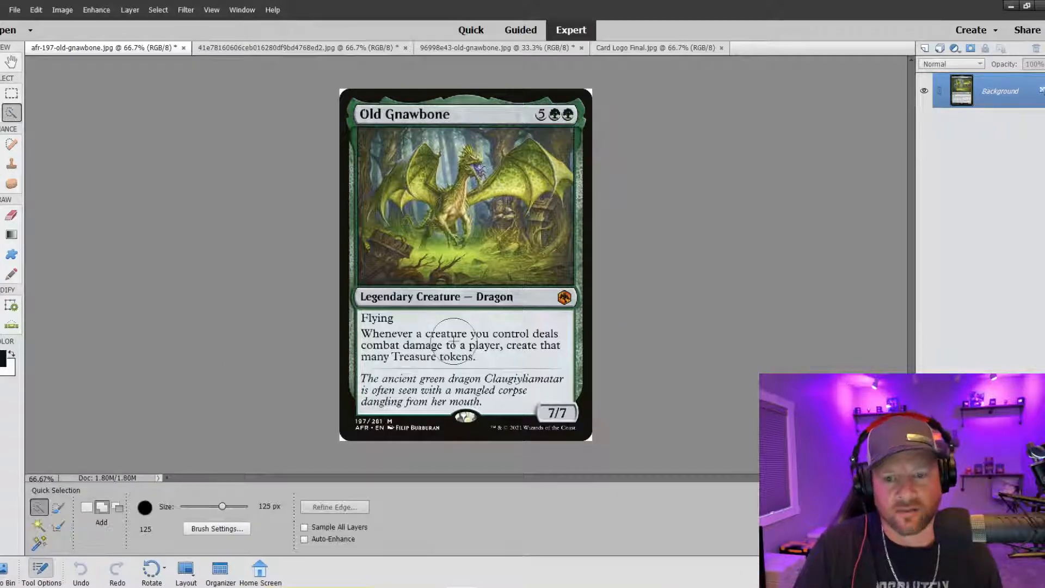
mouse_move(445, 342)
mouse_down()
mouse_move(402, 341)
mouse_move(523, 346)
mouse_move(535, 370)
mouse_move(475, 374)
mouse_up()
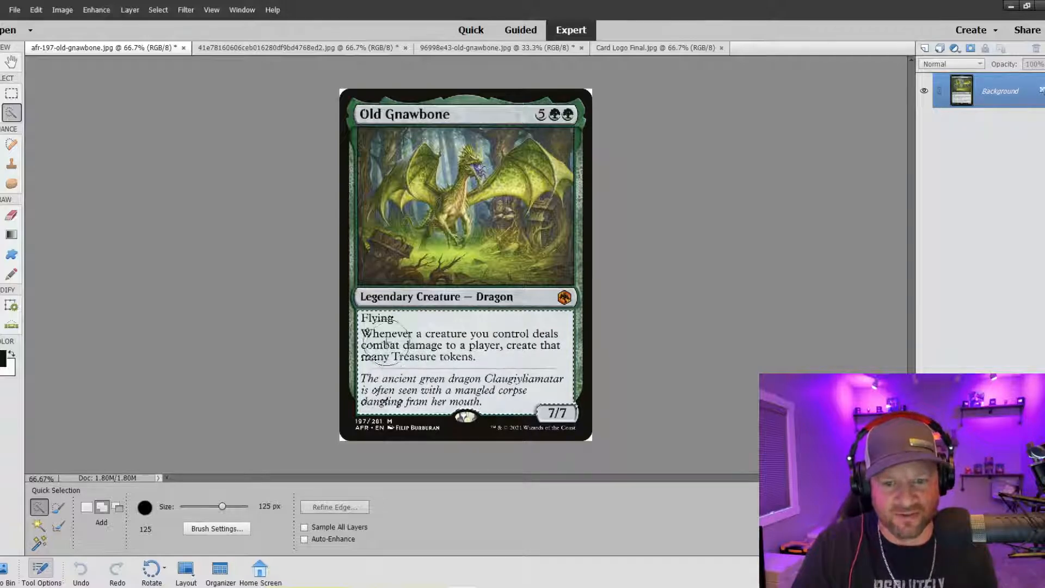
drag(385, 333, 441, 327)
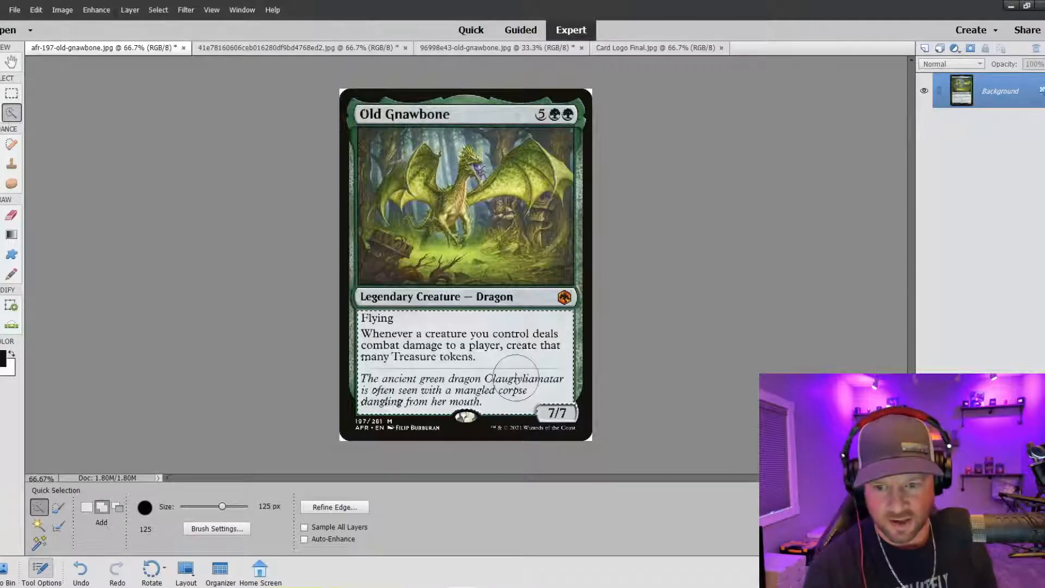
key(bracketleft)
key(bracketleft)
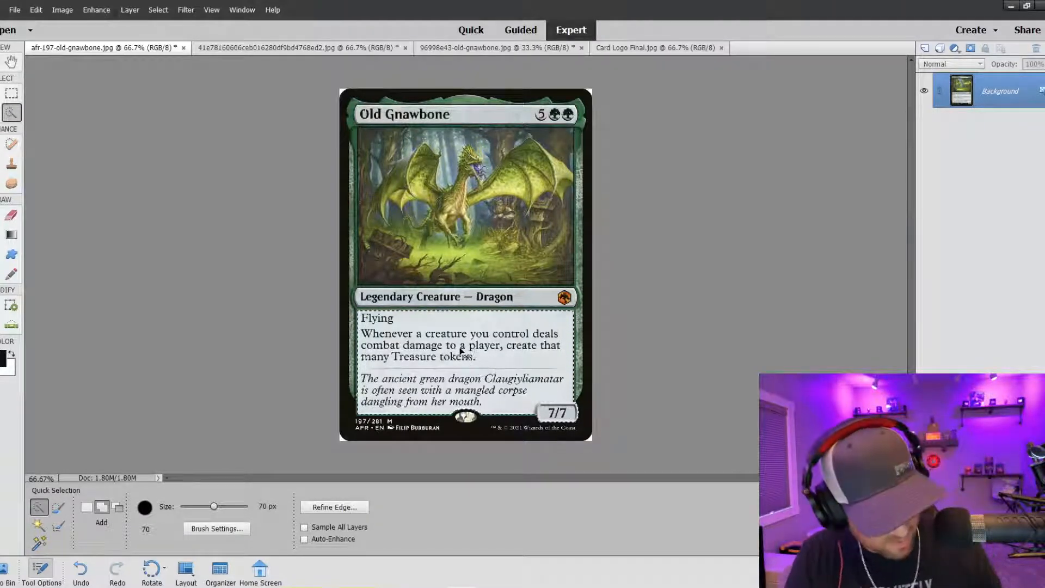
key(ctrl+z)
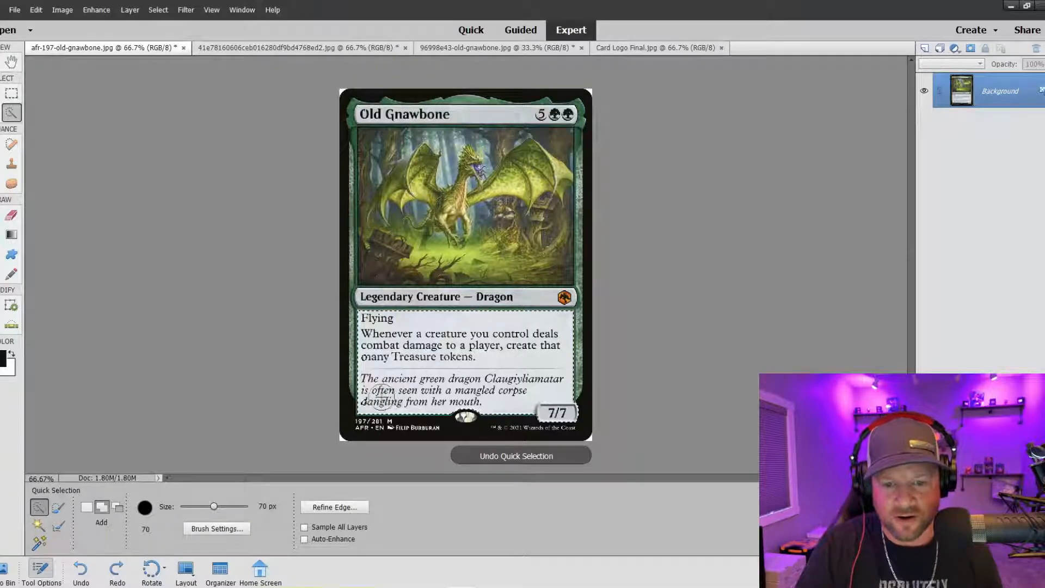
key(bracketleft)
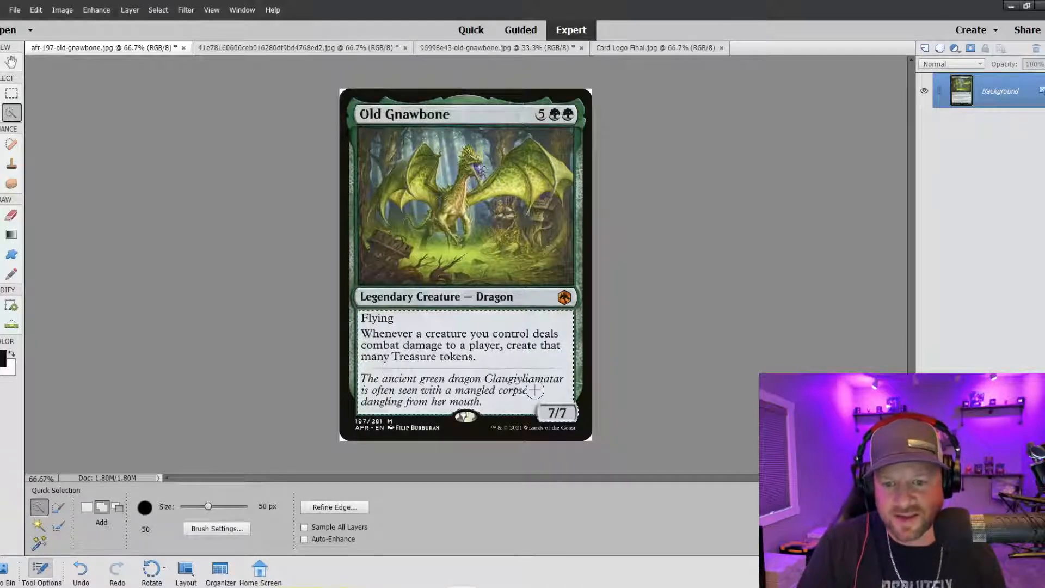
Step: Add the whole "Legendary Creature — Dragon" type bar to the selection with a 30 px Quick Selection brush, undoing the stray stroke beneath it
key(ctrl+equal)
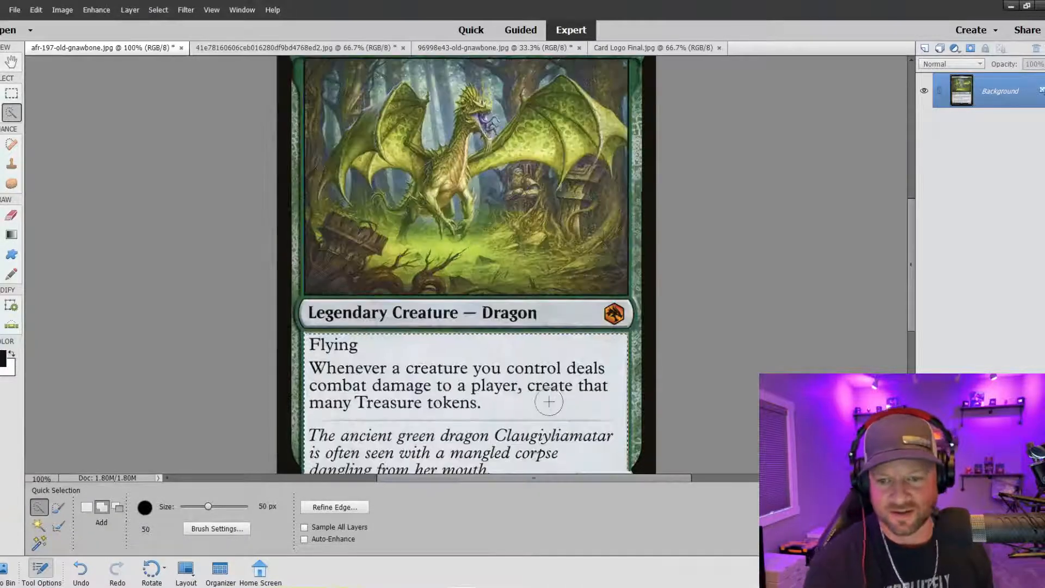
key(ctrl+equal)
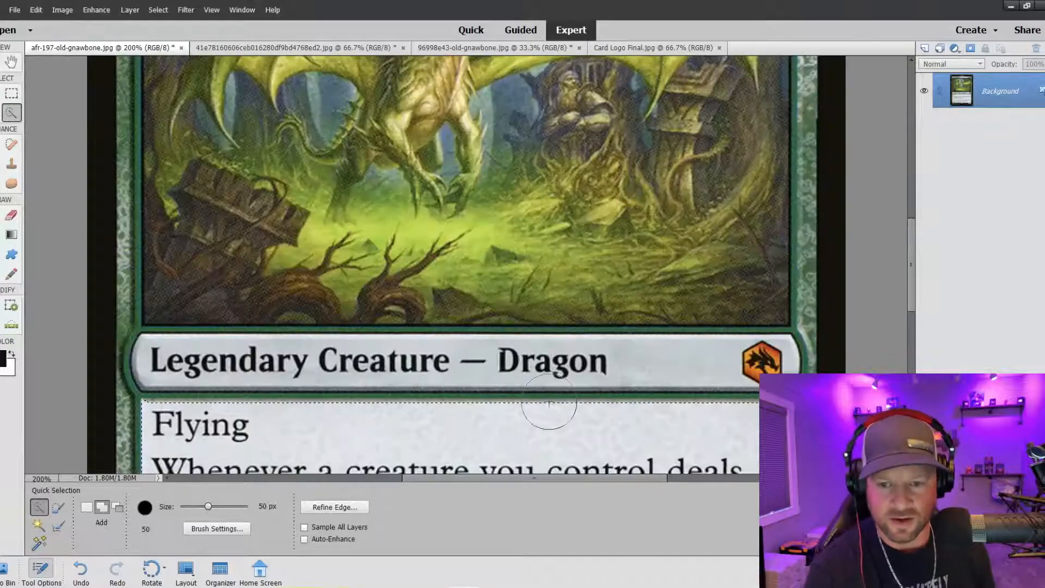
key(bracketleft)
key(bracketleft)
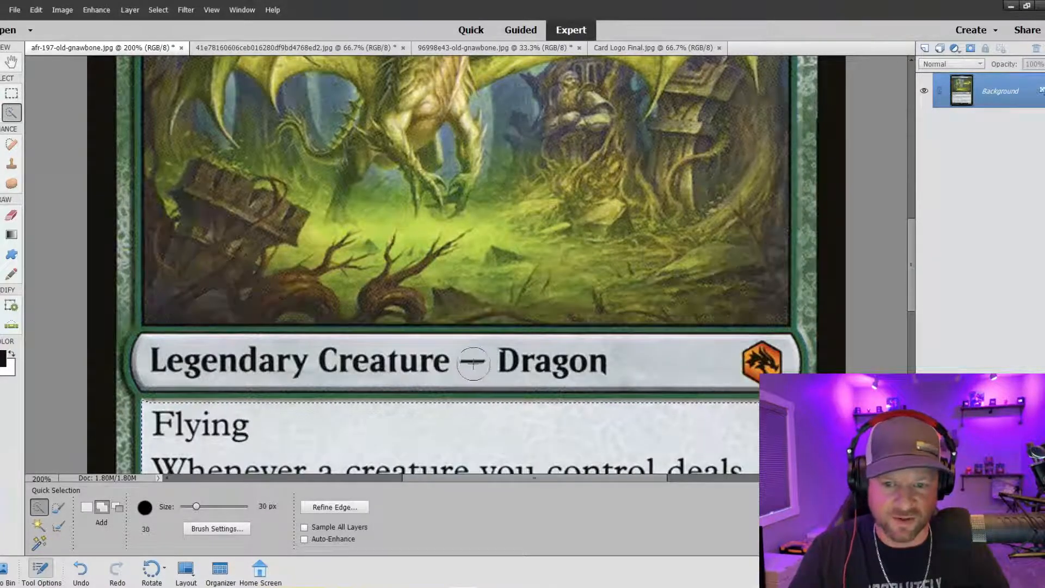
drag(472, 363, 160, 366)
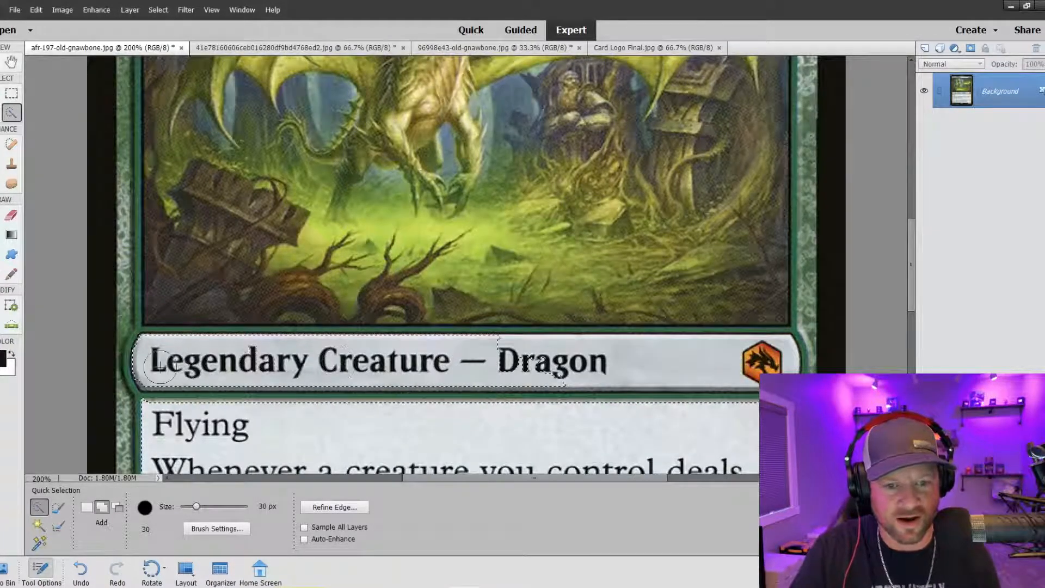
mouse_move(492, 362)
mouse_down()
mouse_move(780, 358)
mouse_move(761, 359)
mouse_up()
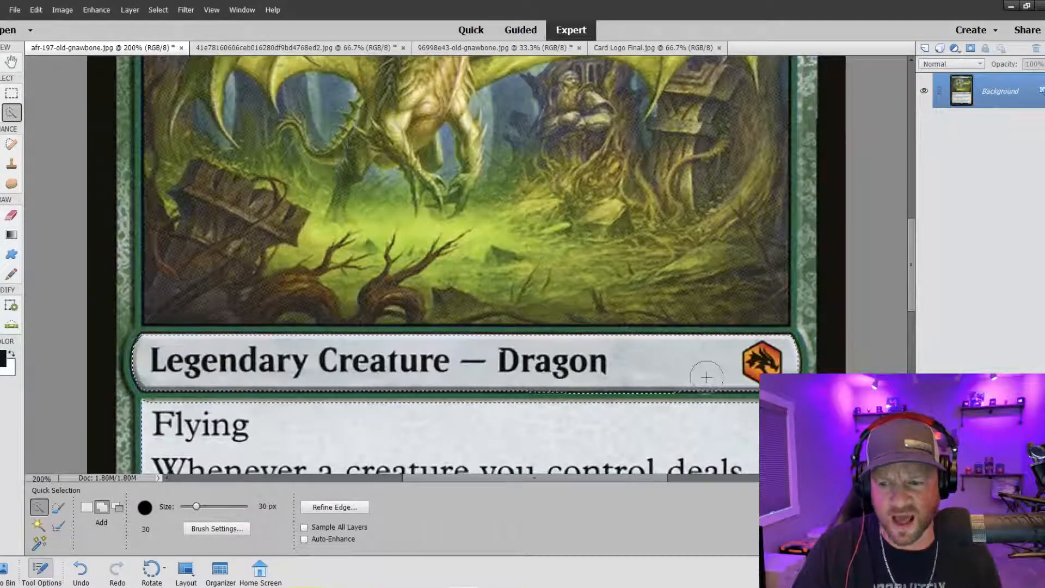
drag(706, 381, 633, 394)
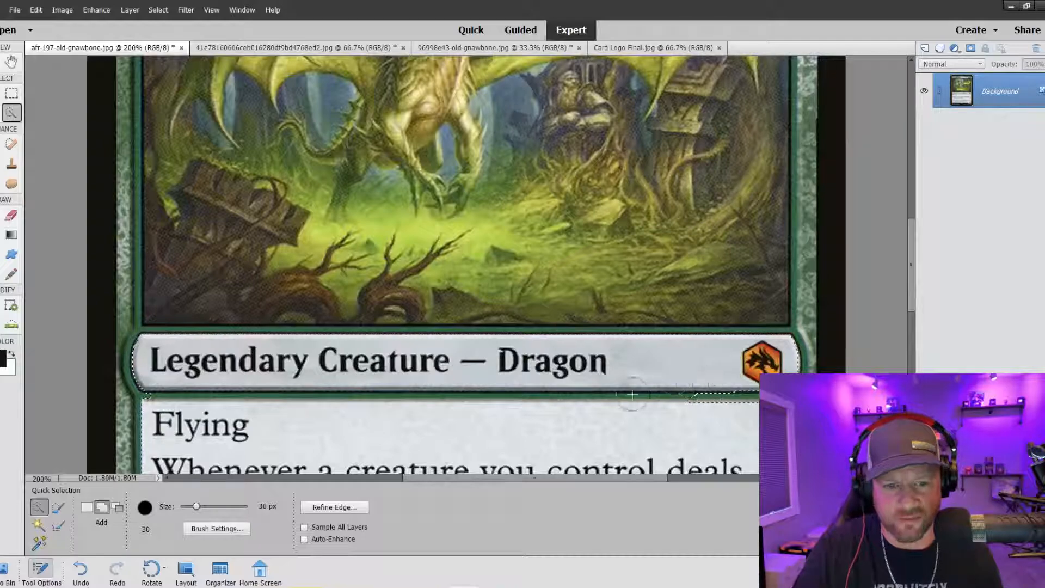
key(ctrl+z)
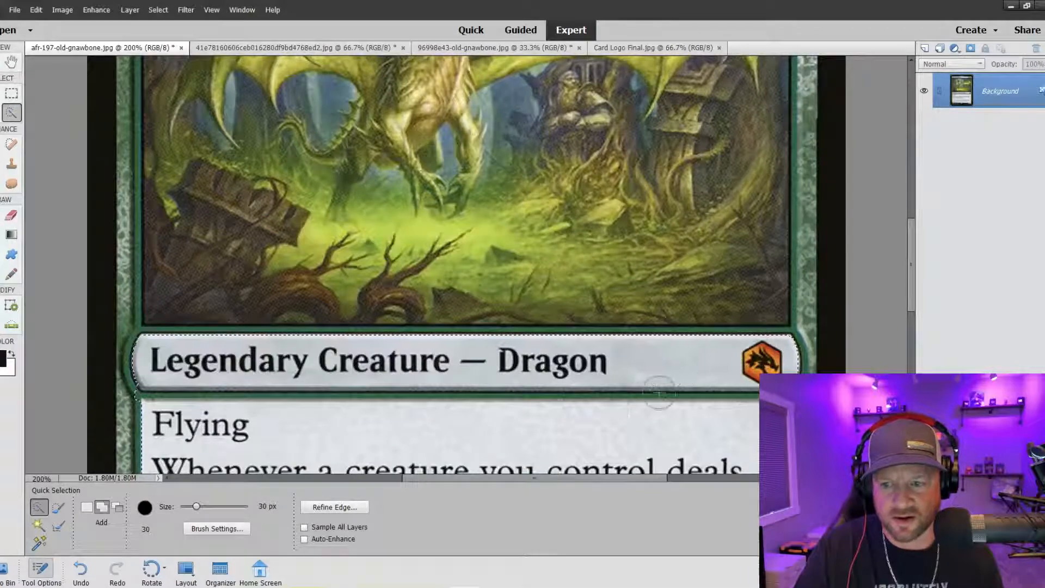
Step: Add the "Old Gnawbone" name bar, including the mana cost, to the selection with the Quick Selection tool
drag(910, 270, 912, 186)
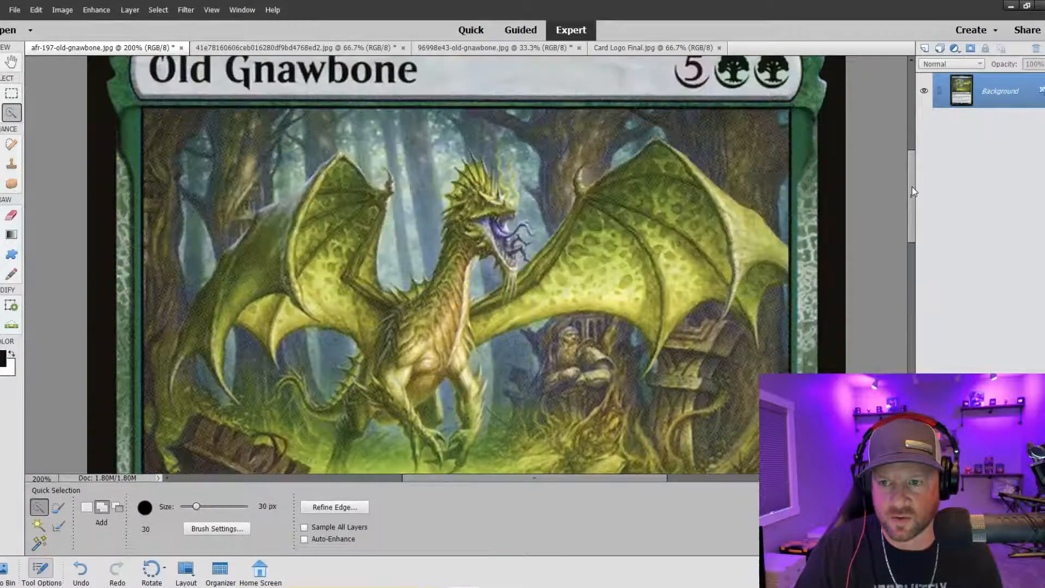
scroll(912, 186, up, 3)
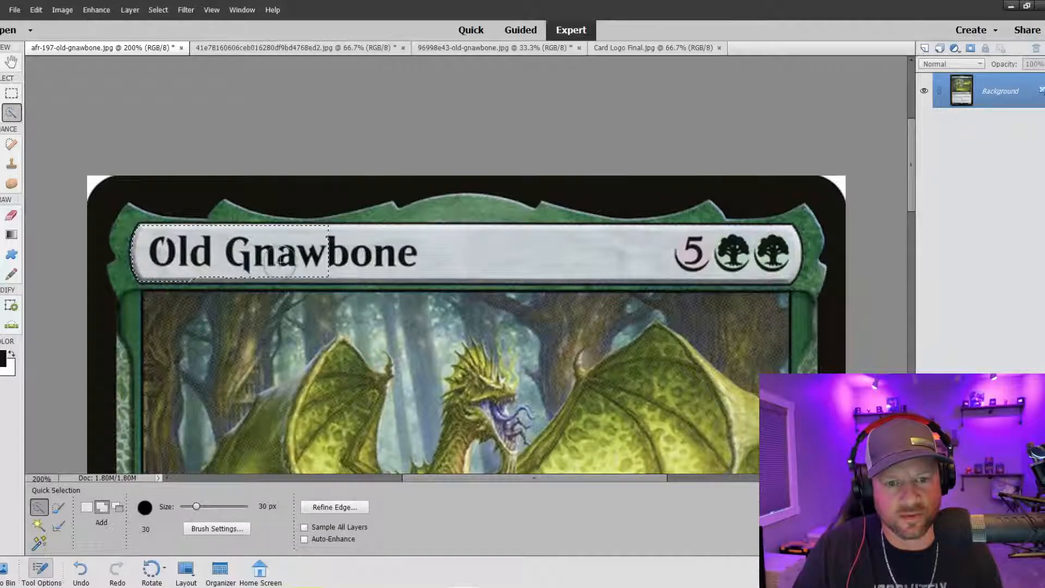
click(465, 256)
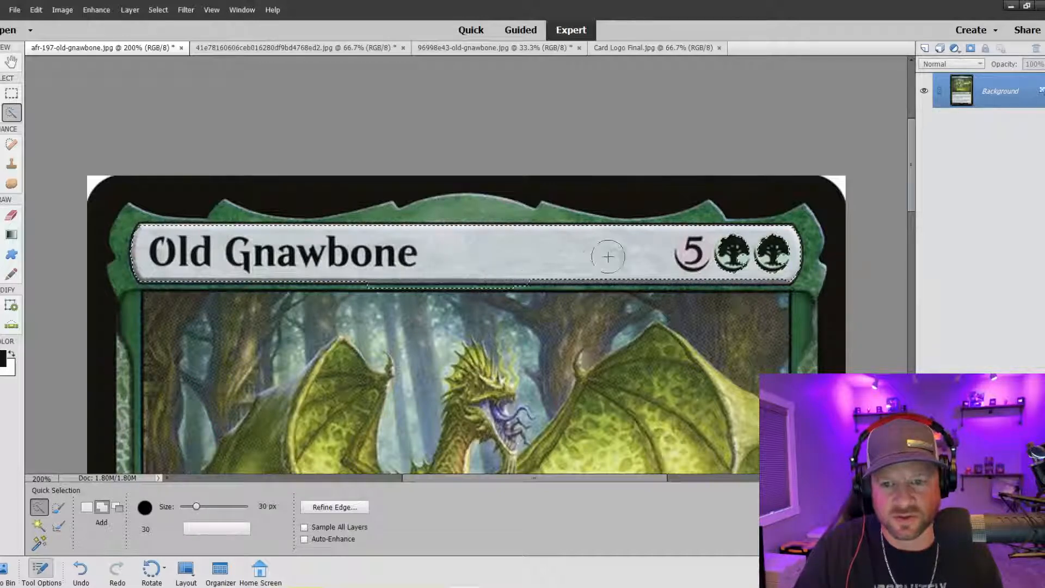
key(ctrl+z)
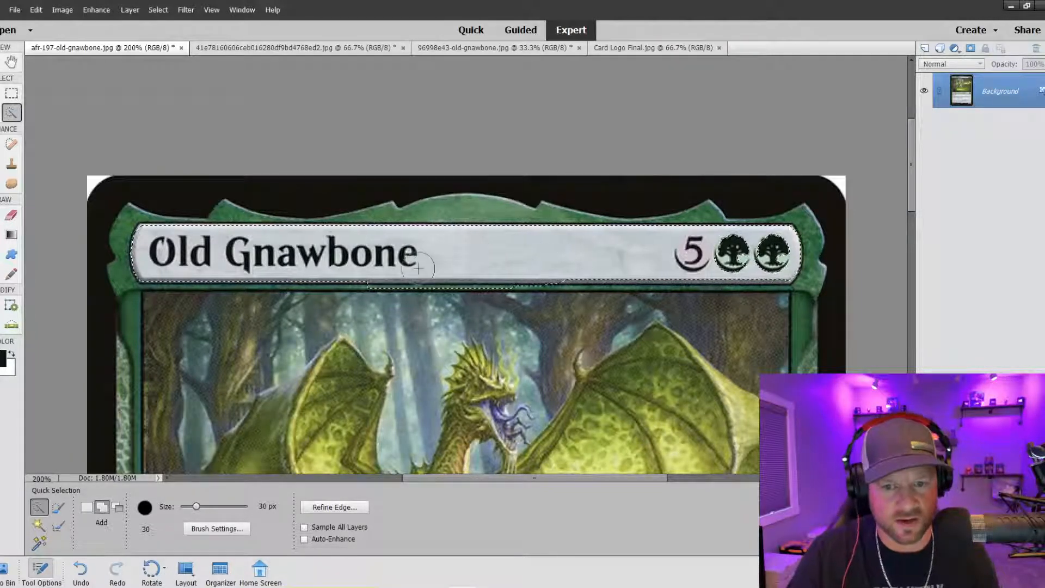
key(ctrl+z)
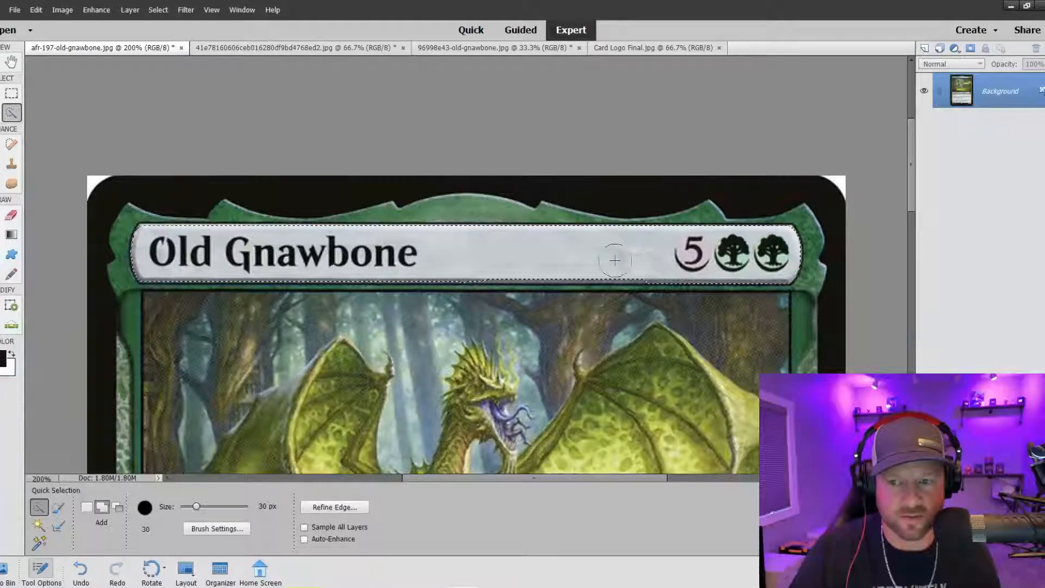
drag(592, 266, 587, 263)
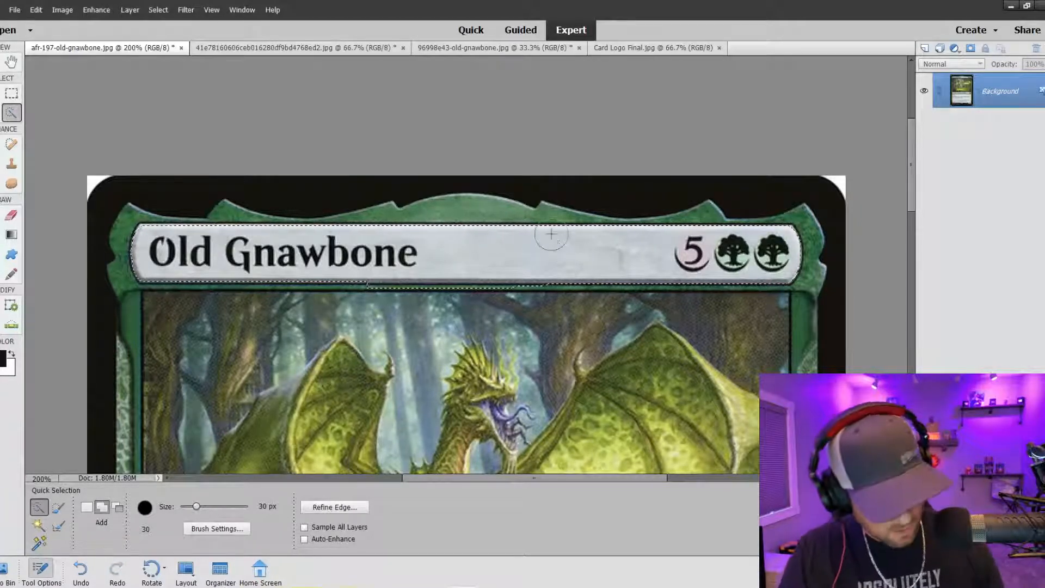
key(ctrl+z)
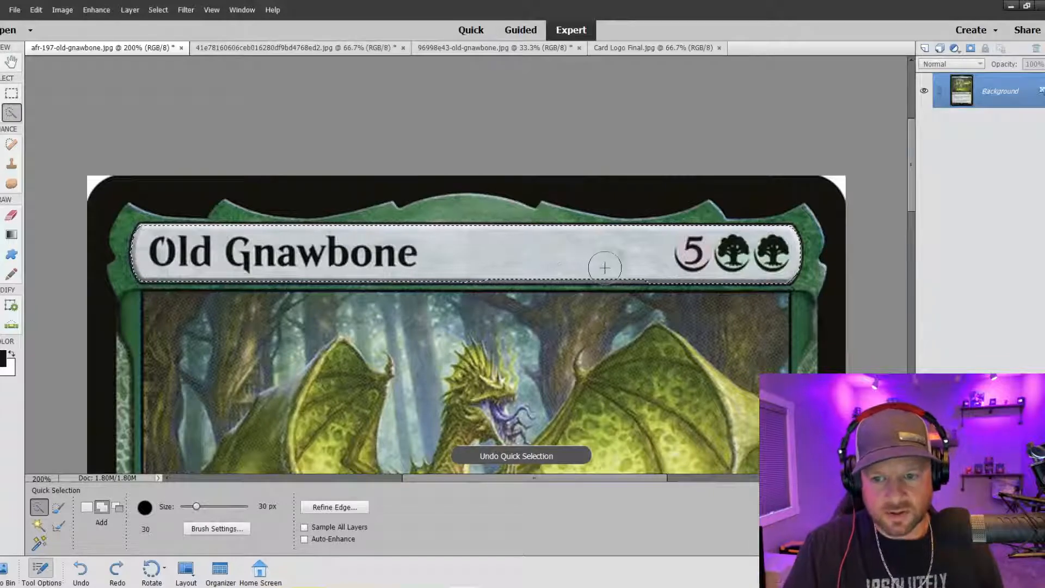
key(ctrl+y)
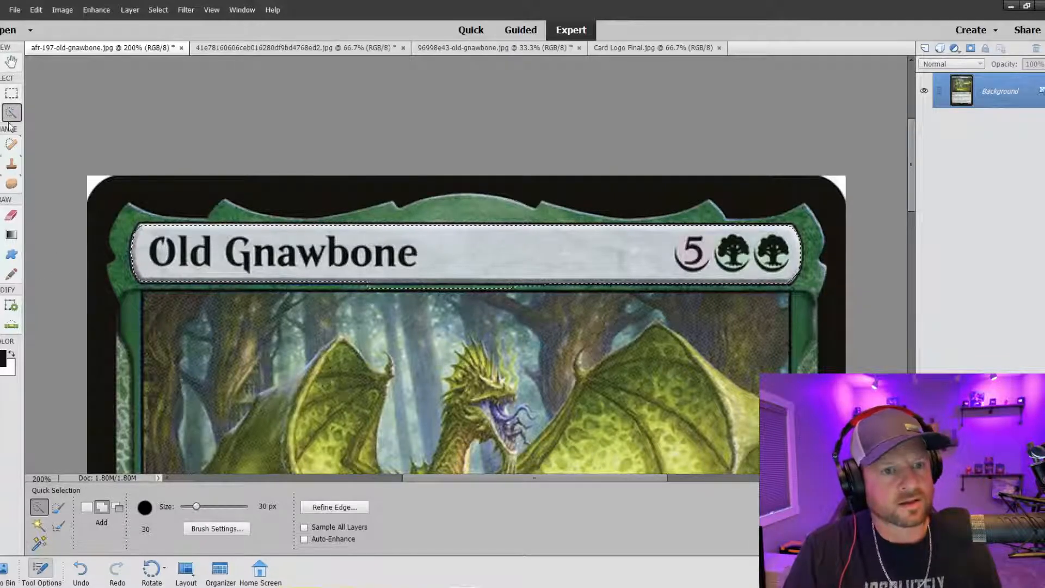
Step: Trim the selection to a straight lower edge along the name bar by adding and subtracting areas with the Rectangular Marquee
click(11, 93)
drag(262, 343, 687, 289)
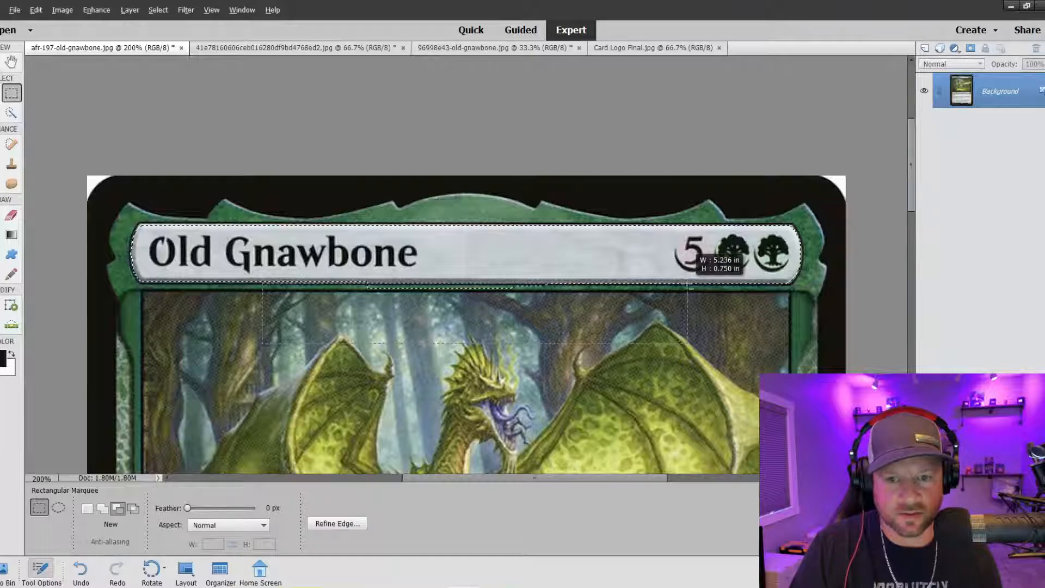
drag(688, 284, 688, 284)
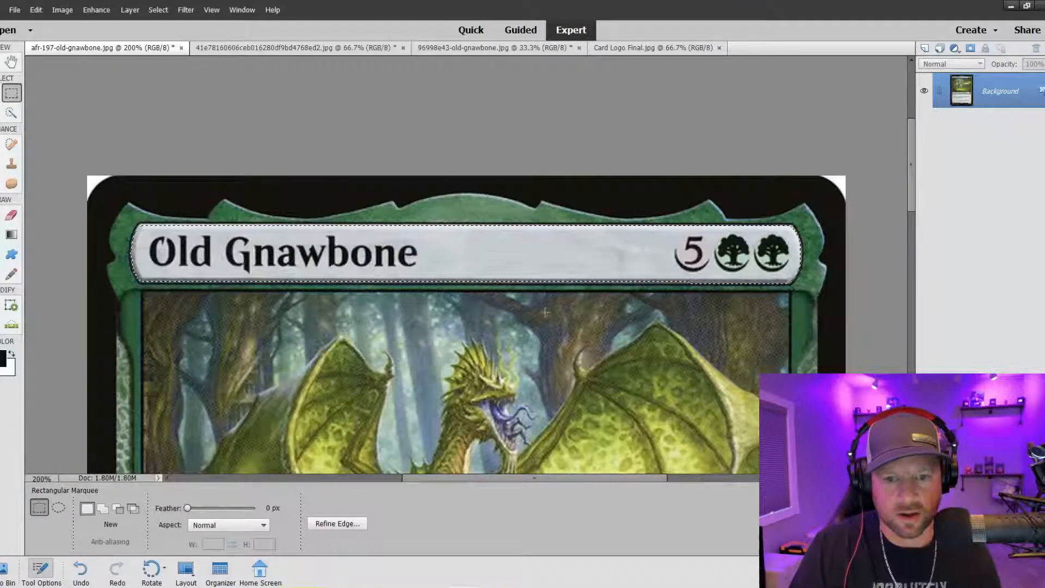
drag(222, 323, 804, 282)
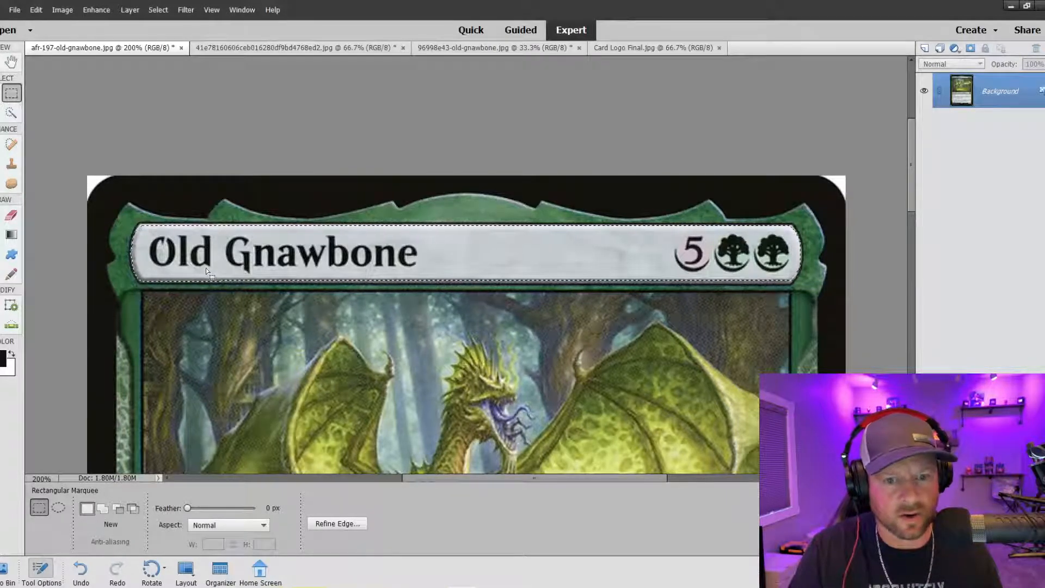
key(shift)
drag(204, 259, 766, 288)
drag(790, 285, 795, 284)
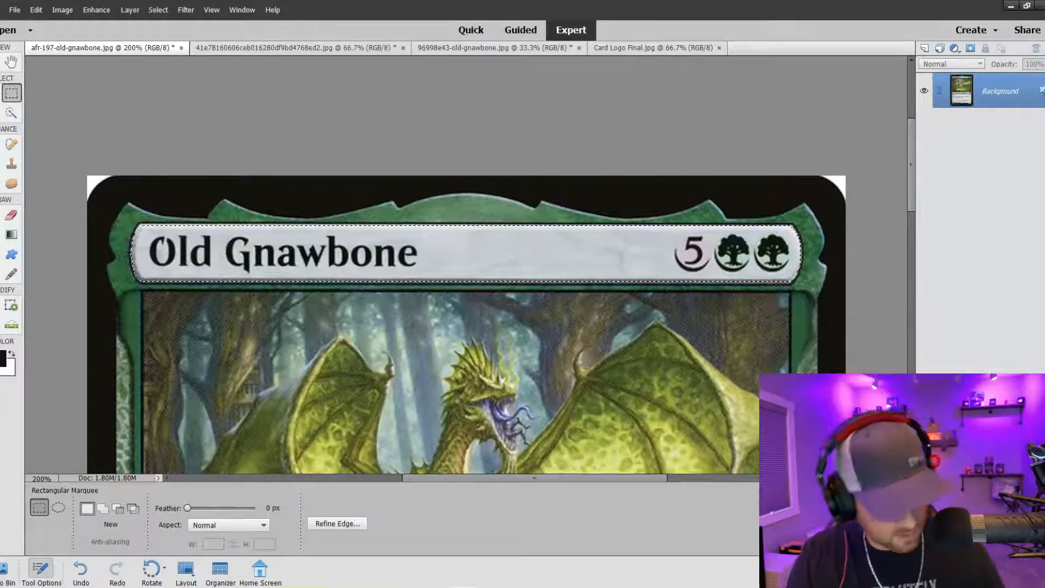
Step: Copy the selected name, type and text boxes from the card scan and paste them into the 96998e43-old-gnawbone.jpg artwork as a new layer
drag(912, 169, 917, 266)
scroll(917, 267, down, 3)
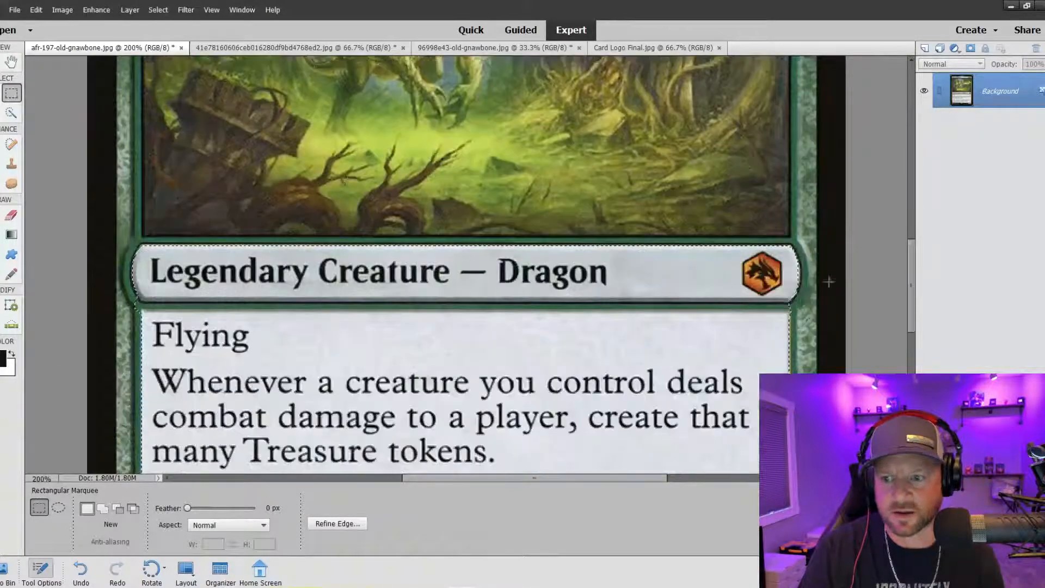
scroll(255, 376, down, 1)
scroll(256, 375, down, 3)
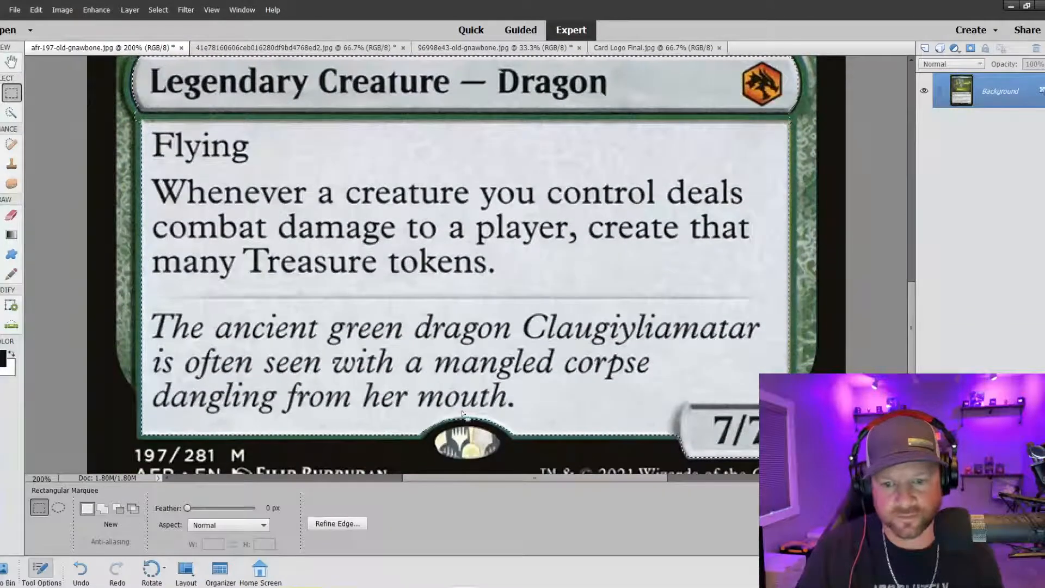
click(239, 48)
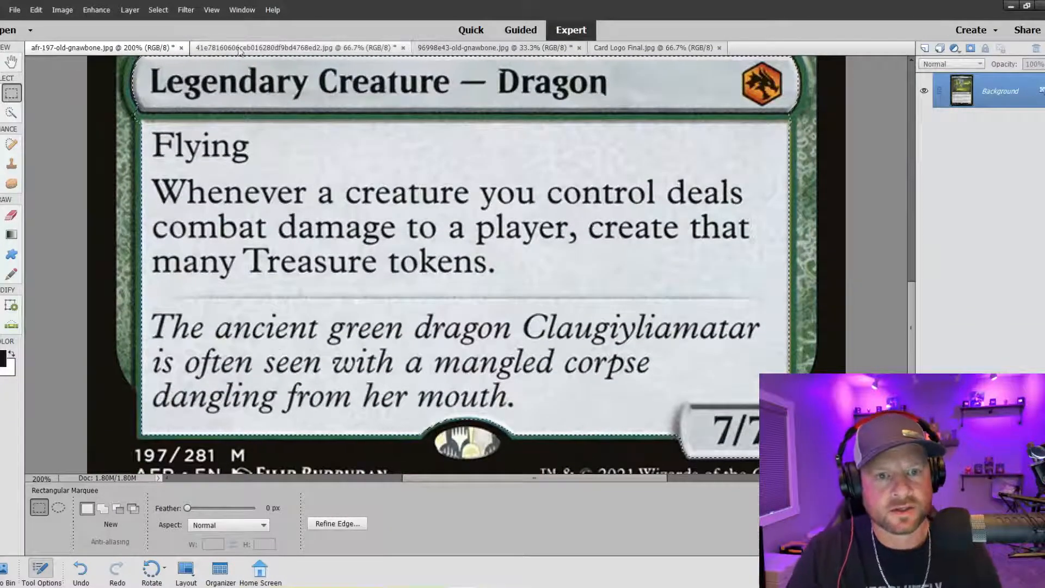
click(444, 50)
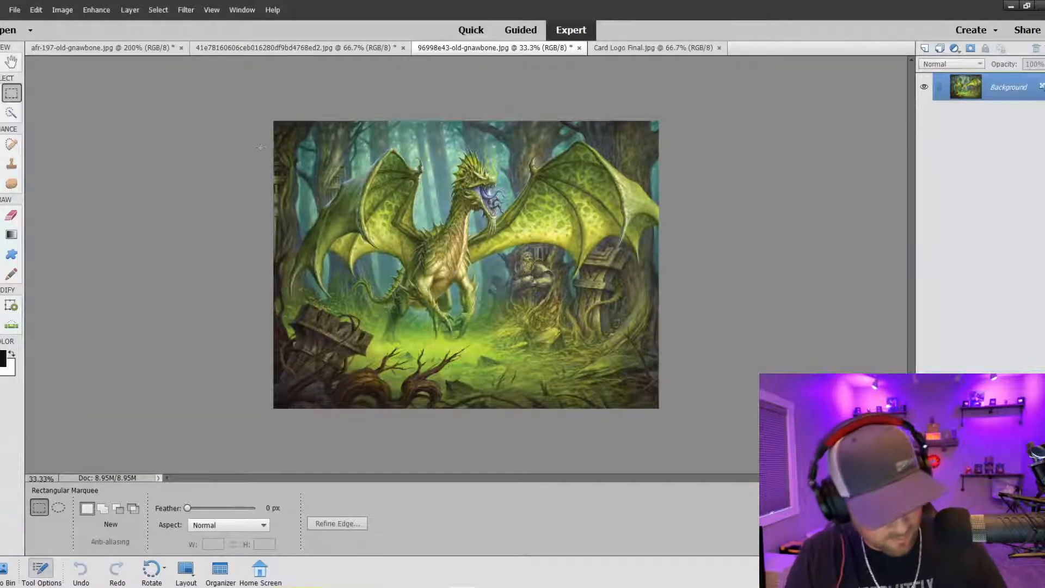
key(ctrl+v)
key(v)
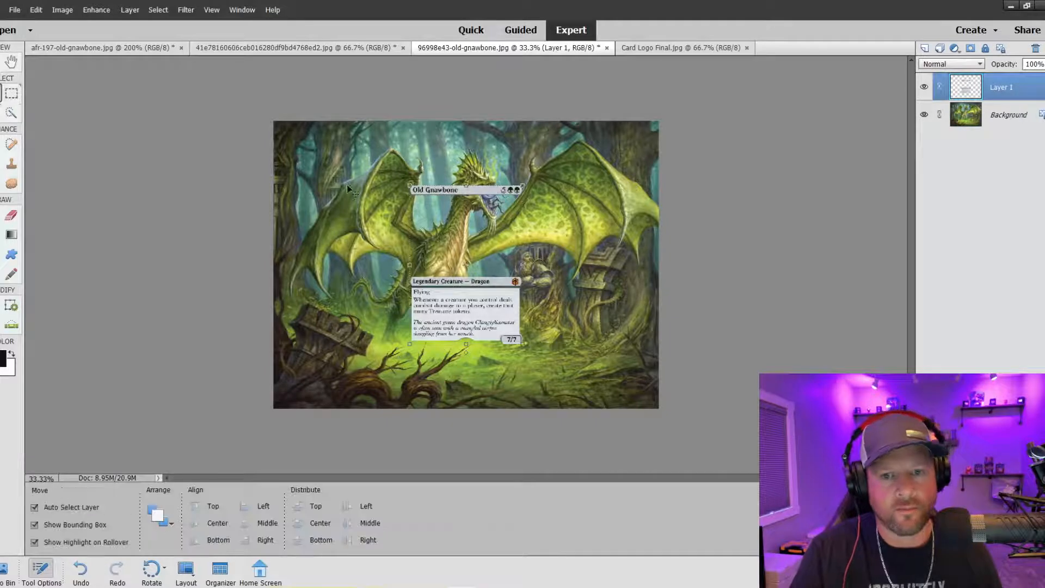
Step: Scale the pasted card boxes proportionally to about 159% and position them over the dragon, spanning nearly the full height of the artwork
drag(411, 186, 374, 135)
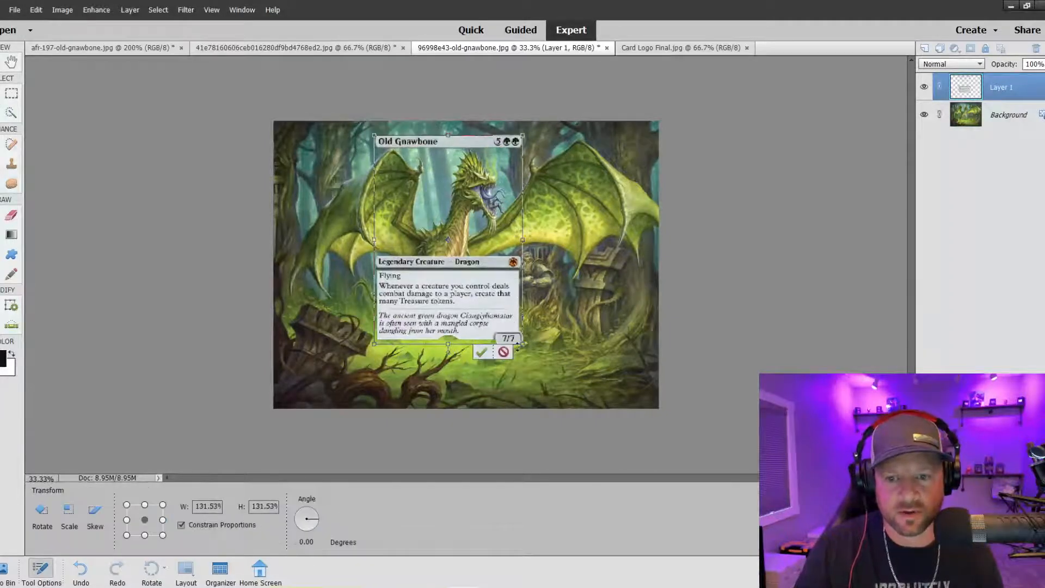
drag(522, 344, 551, 380)
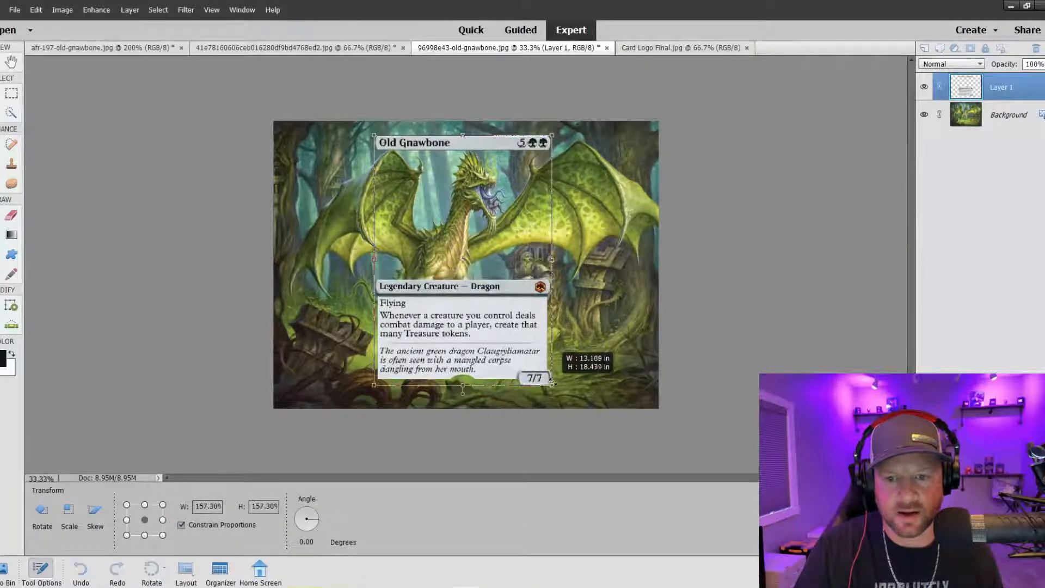
mouse_move(482, 327)
mouse_down()
mouse_move(536, 333)
mouse_move(494, 332)
mouse_up()
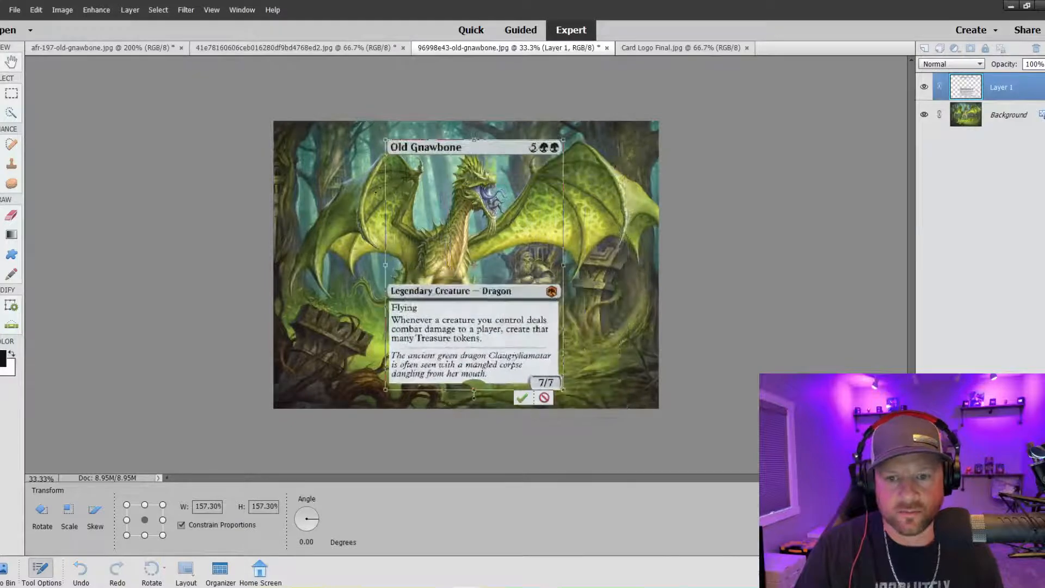
drag(384, 139, 388, 146)
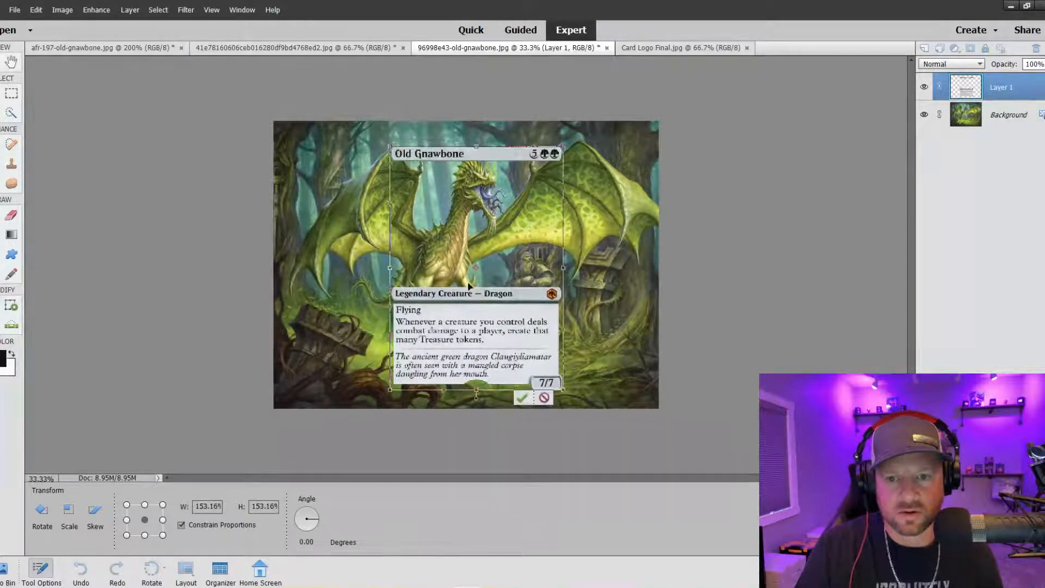
drag(502, 348, 485, 344)
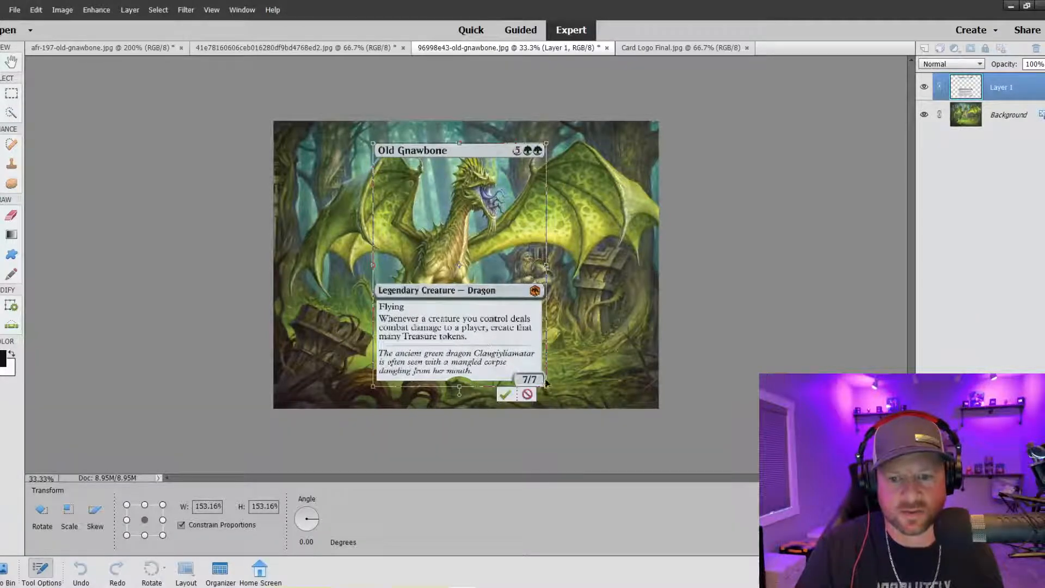
drag(544, 384, 495, 333)
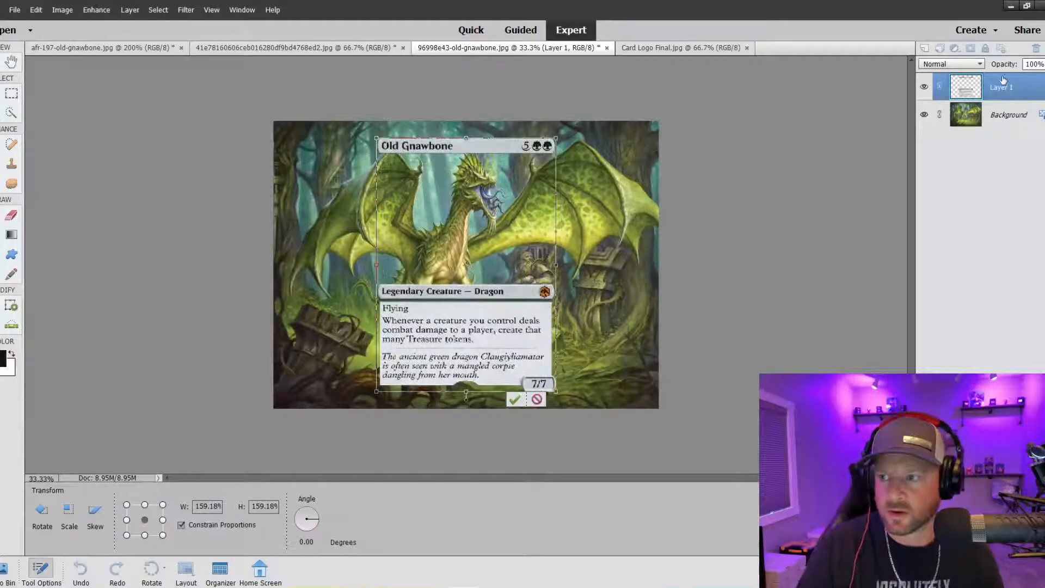
key(Return)
Step: Lower the card box layer's opacity to 46% and shift the boxes slightly left over the dragon
key(4)
key(6)
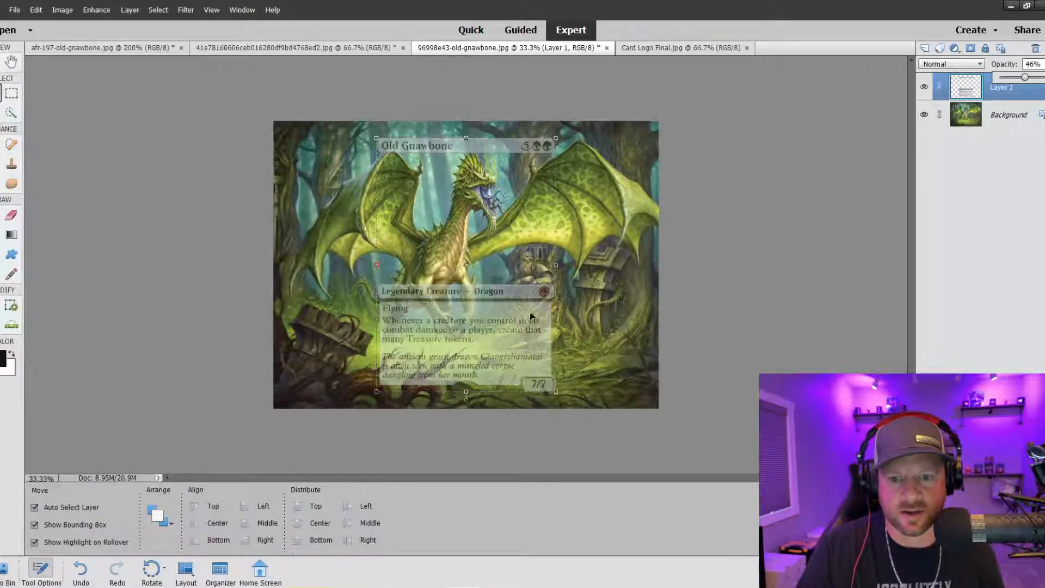
drag(471, 317, 456, 317)
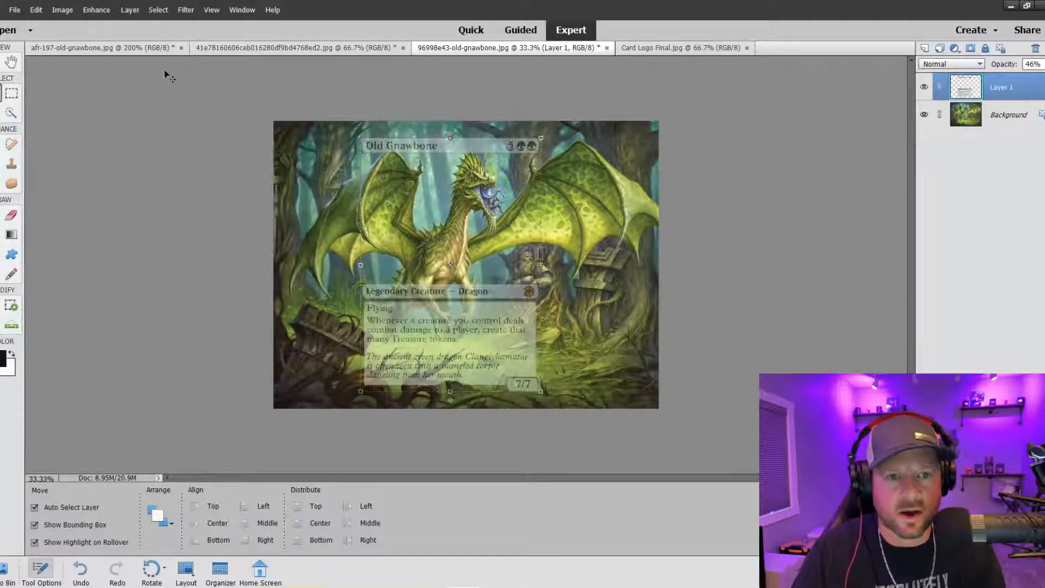
Step: Crop the artwork's left and right sides to a portrait card format, leaving a narrow margin around the card boxes
click(62, 10)
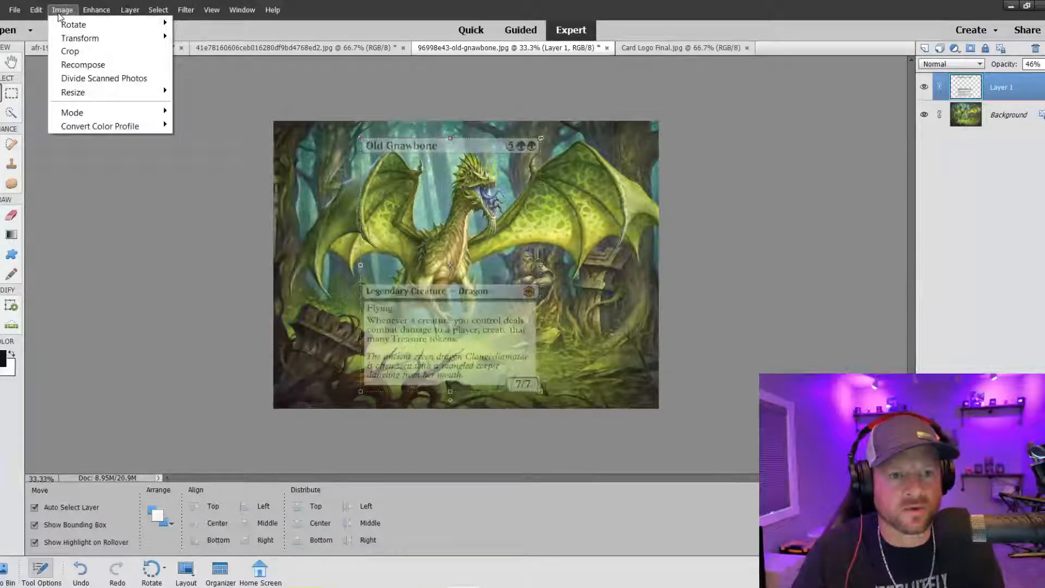
click(70, 51)
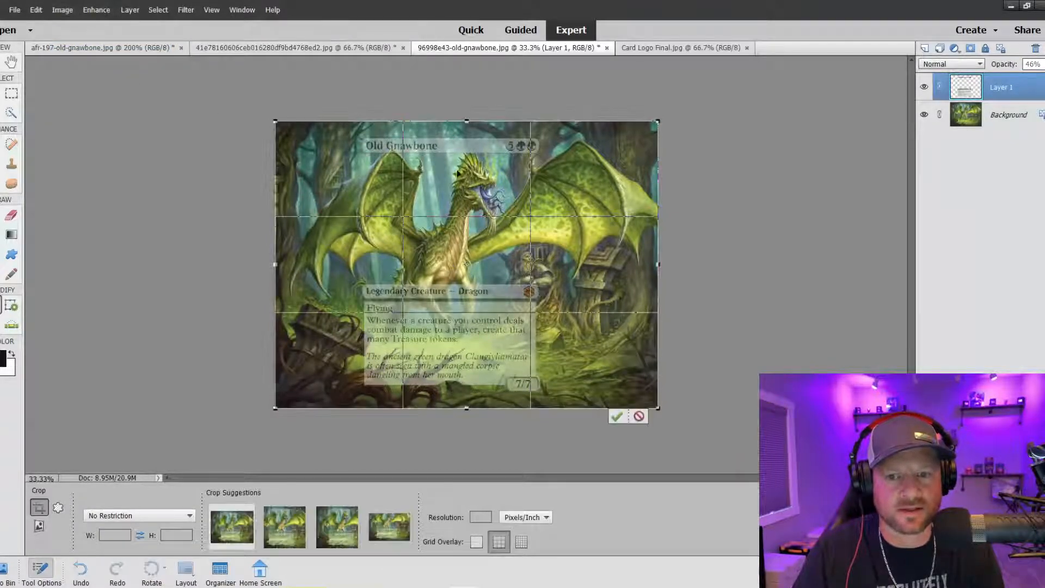
drag(275, 265, 343, 265)
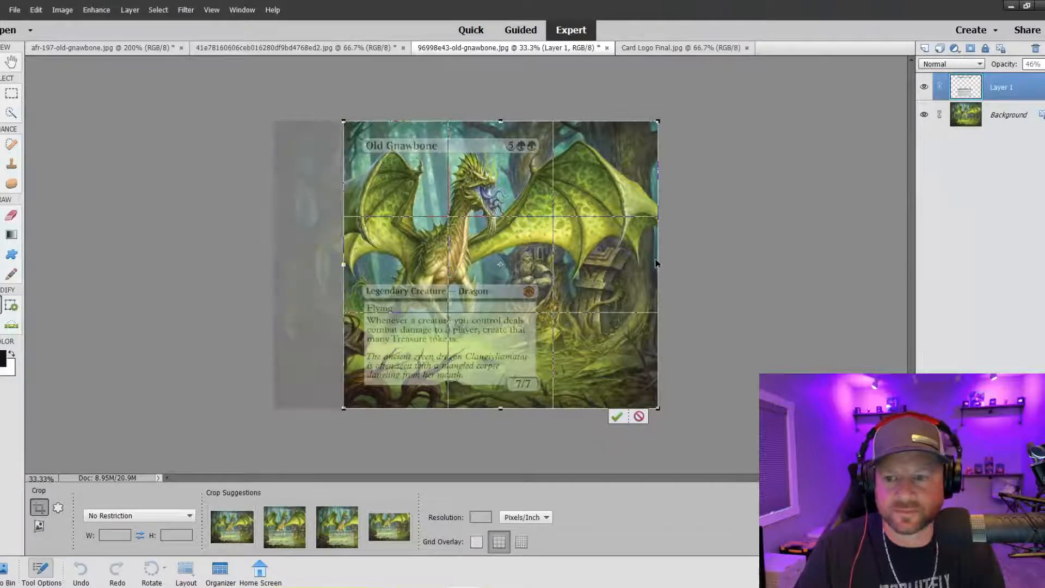
drag(657, 264, 554, 271)
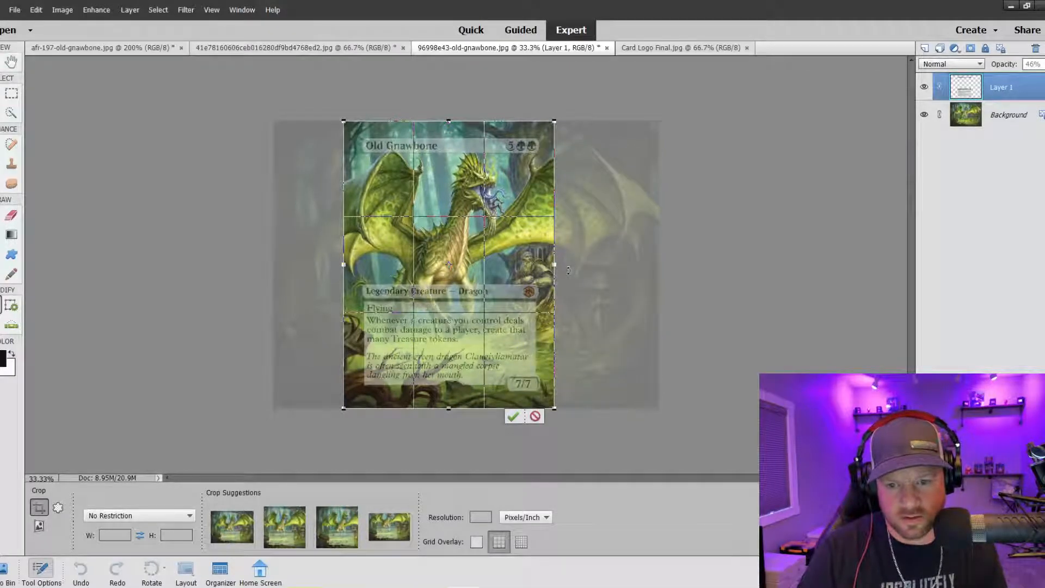
click(513, 417)
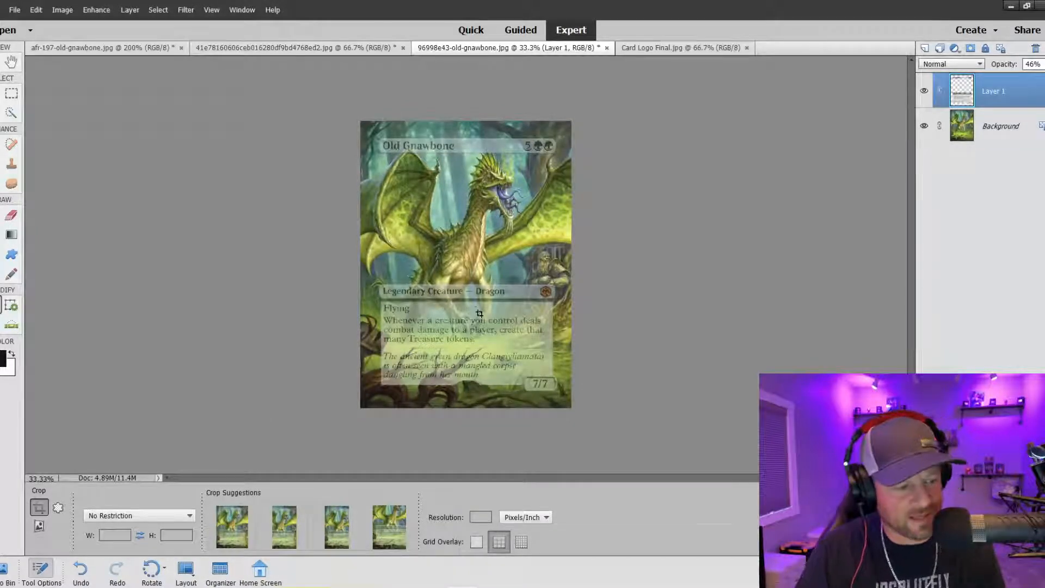
Step: Review the whole original card in afr-197-old-gnawbone.jpg at 66.7% zoom and return to the cropped artwork
click(119, 48)
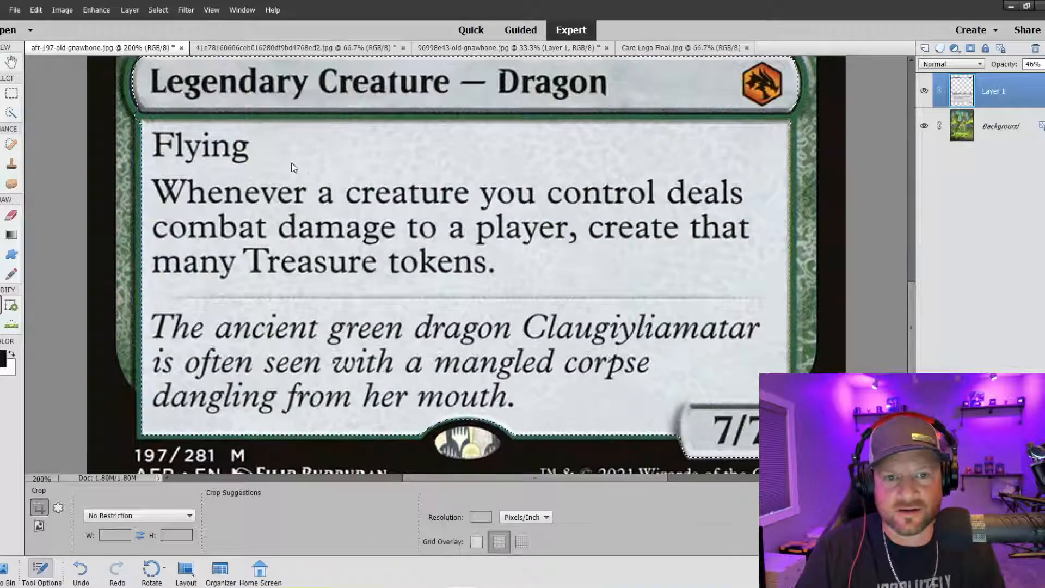
key(ctrl+e)
key(ctrl+minus)
key(ctrl+minus)
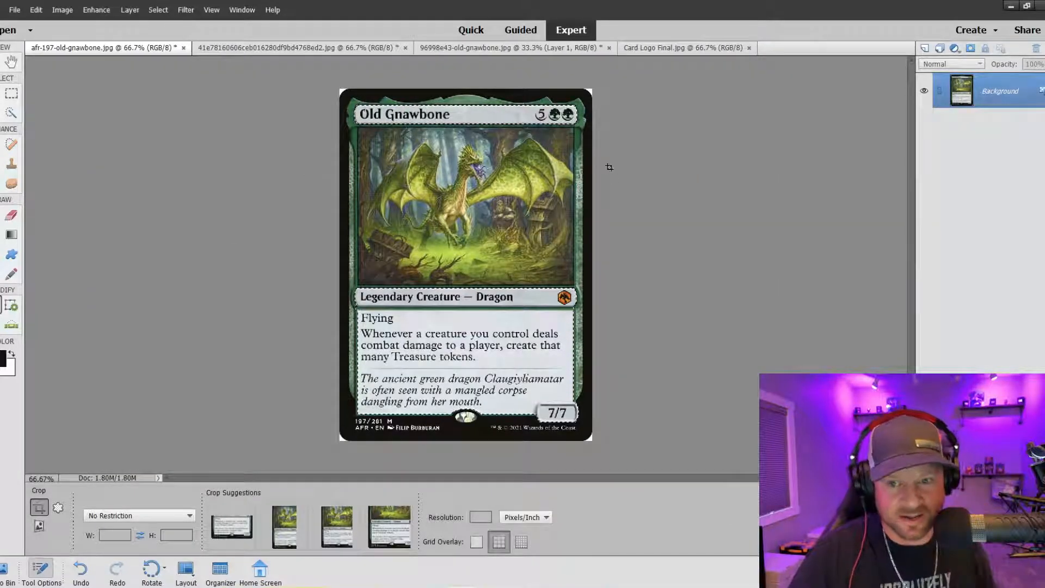
click(294, 47)
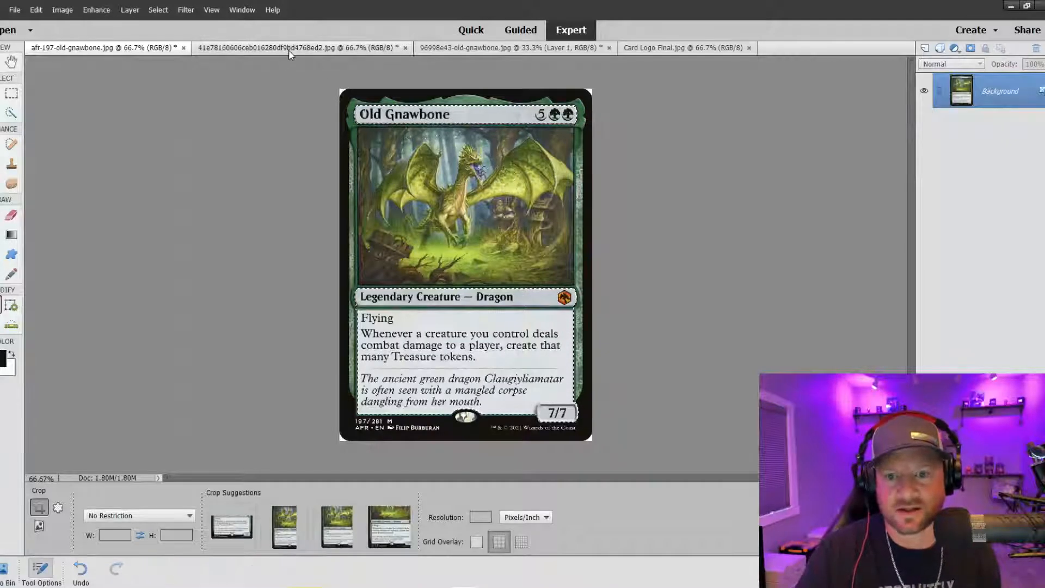
click(479, 48)
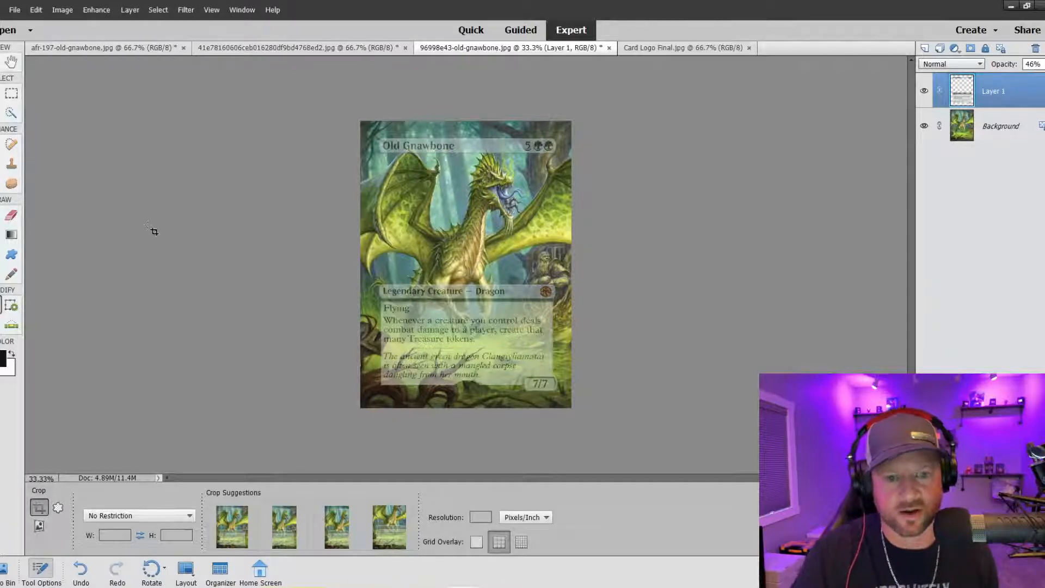
Step: Activate the Clone Stamp on the card box layer and set that layer's opacity to 50%
click(11, 163)
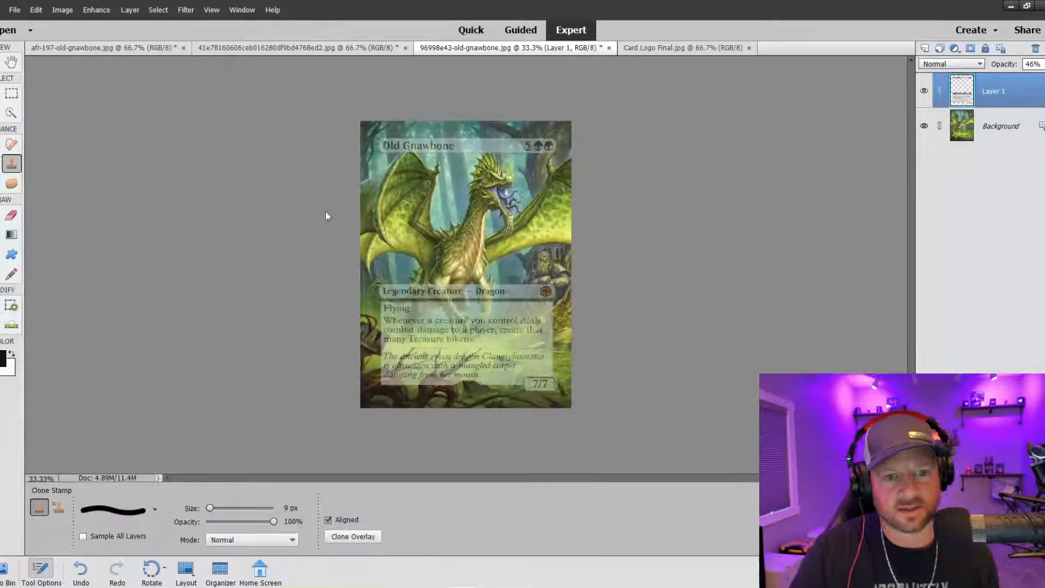
click(1007, 125)
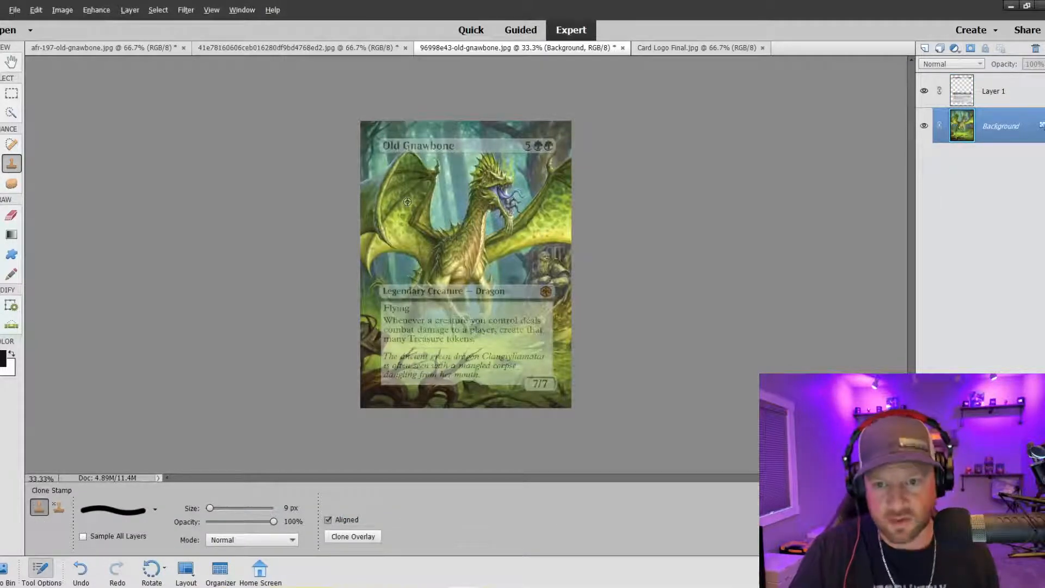
click(965, 98)
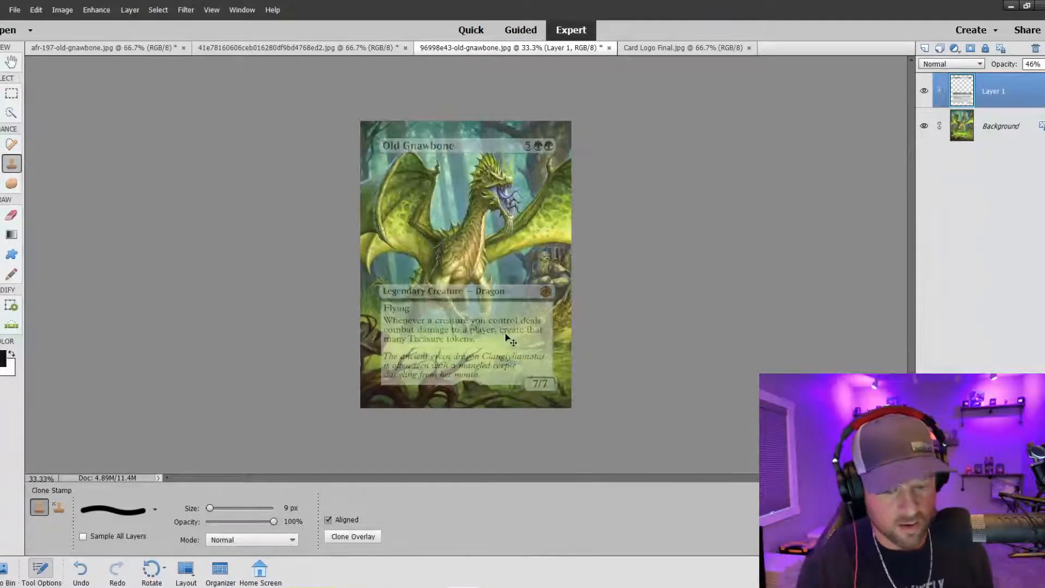
key(ctrl+equal)
scroll(434, 153, up, 4)
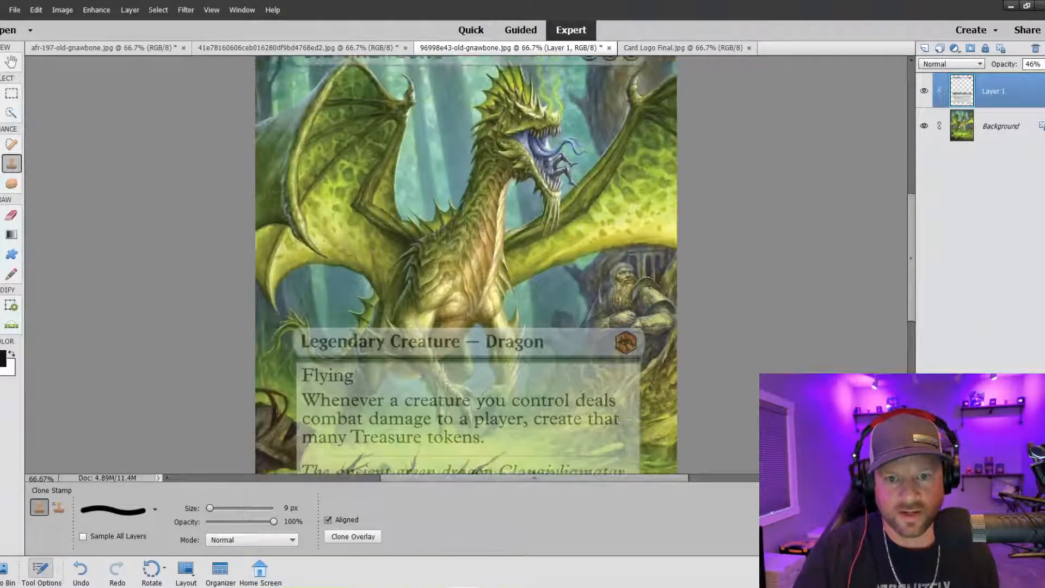
key(ctrl+equal)
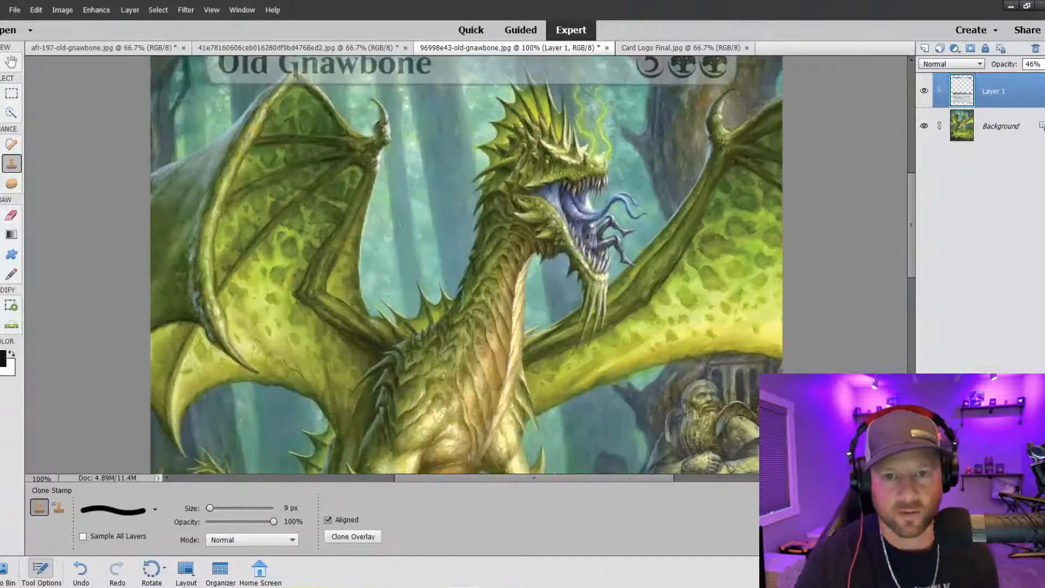
scroll(319, 185, up, 3)
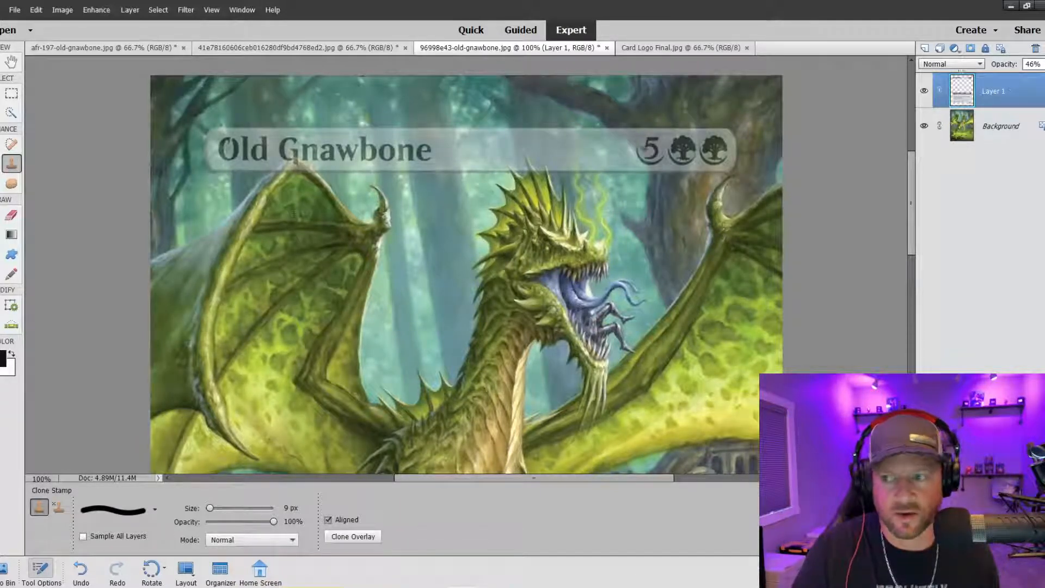
click(1042, 64)
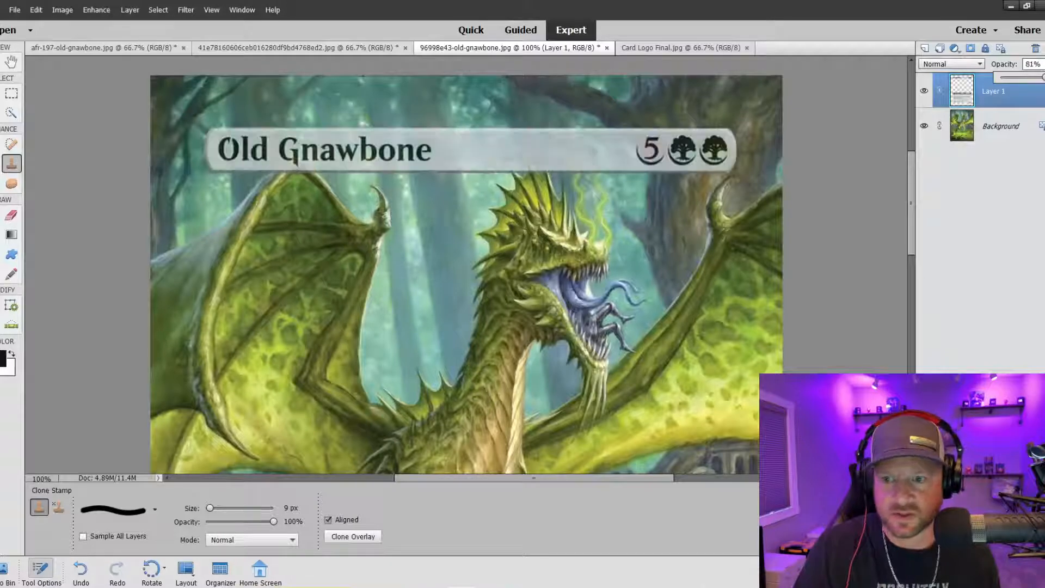
click(1027, 77)
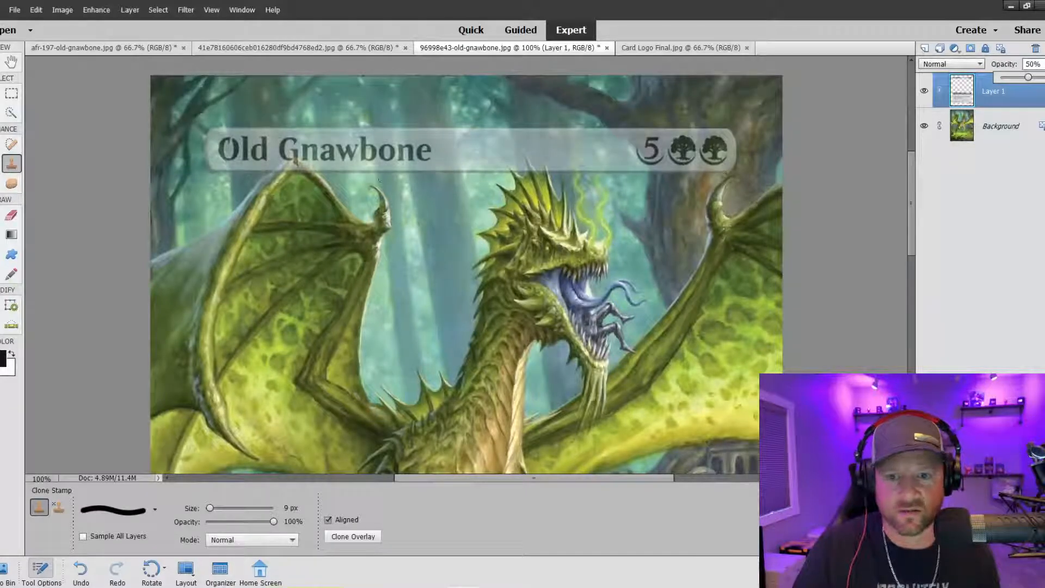
Step: Clone the dragon's tallest head spine over the lower part of the name bar with a 5 px Clone Stamp brush
key(bracketright)
key(bracketright)
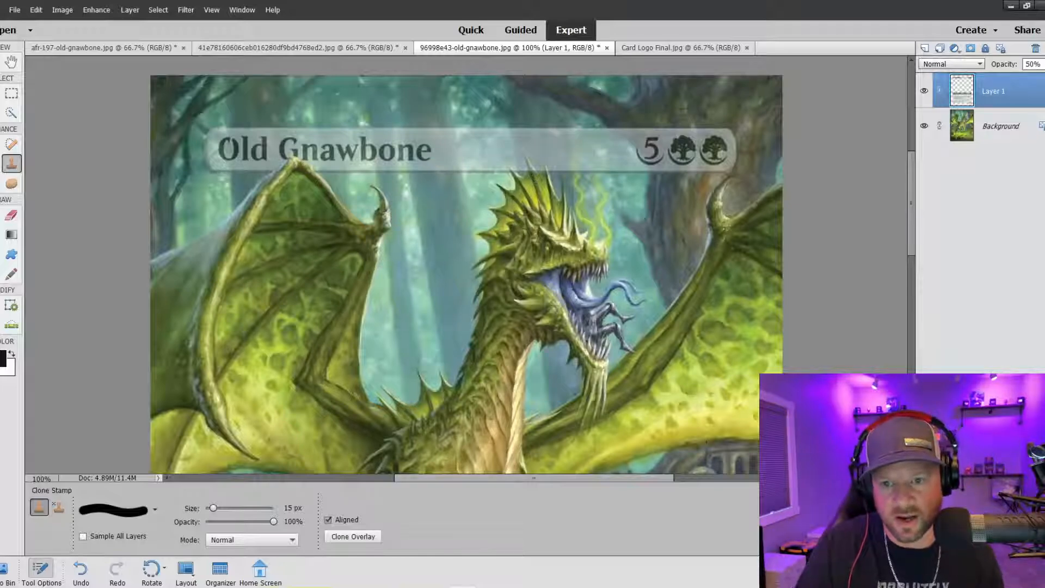
key(ctrl+plus)
key(ctrl+plus)
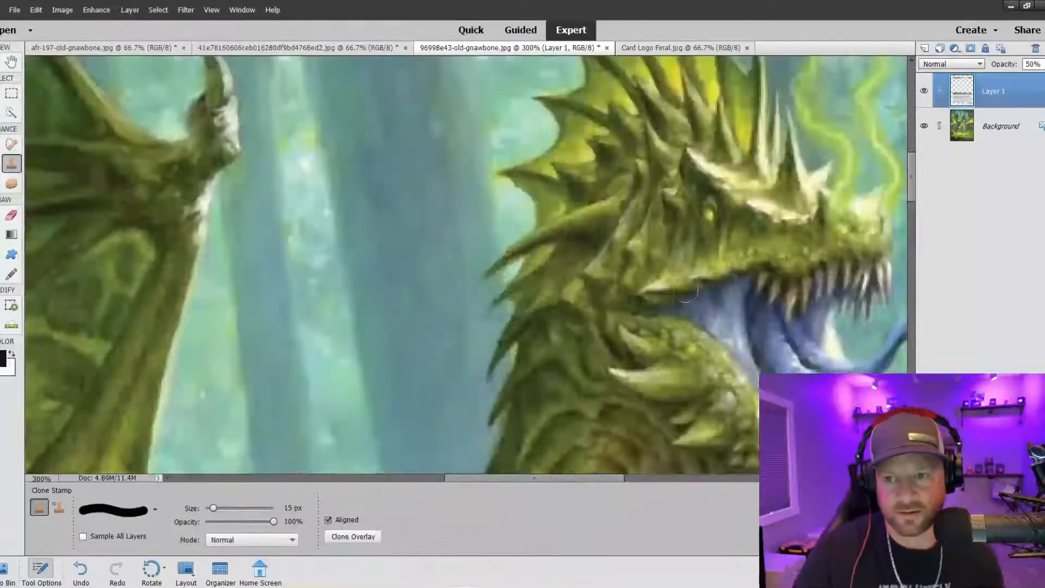
scroll(686, 292, up, 5)
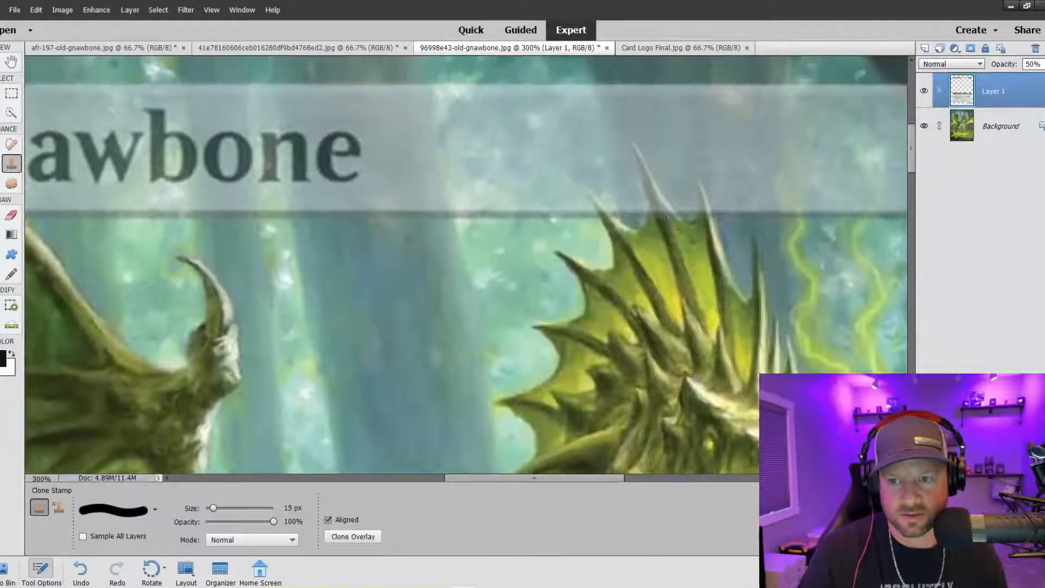
key(bracketleft)
key(bracketleft)
key(bracketleft)
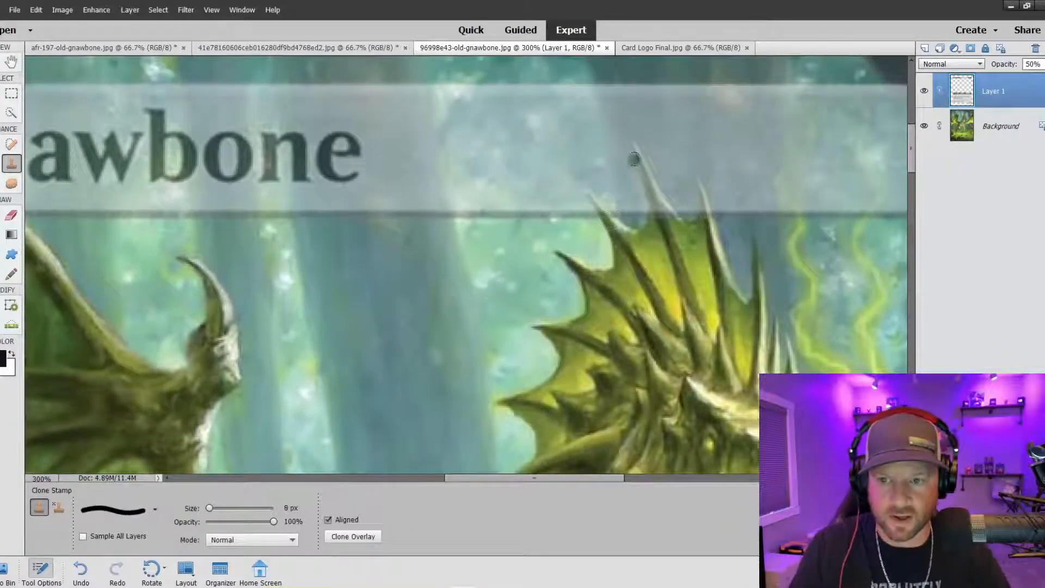
key(bracketleft)
key(bracketleft)
key(bracketleft)
drag(633, 148, 661, 229)
mouse_move(646, 159)
mouse_down()
mouse_move(636, 147)
mouse_move(675, 216)
mouse_up()
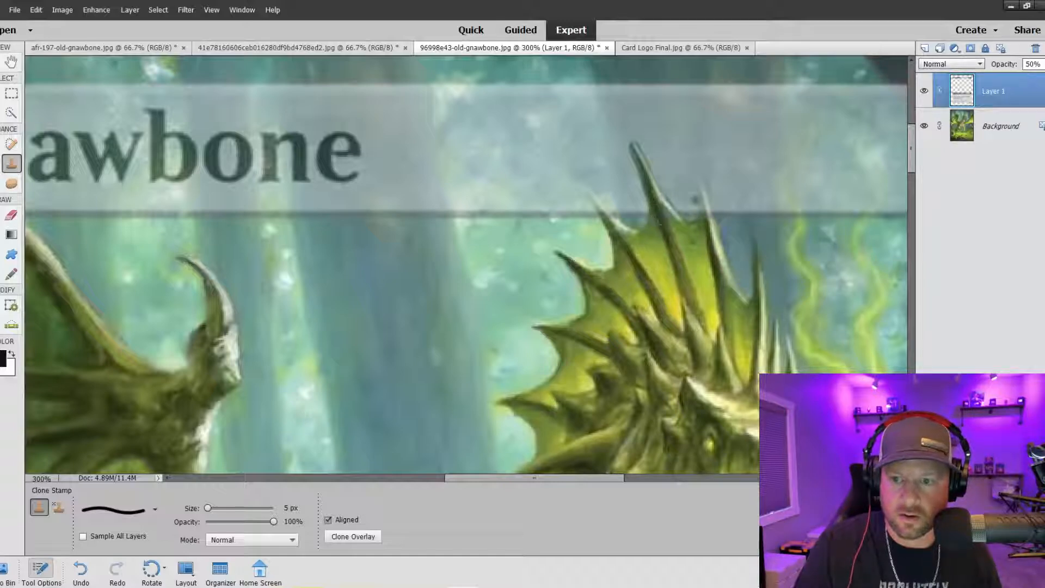
Step: Clone the two shorter head spines on either side of the tallest one over the name bar with the 5 px Clone Stamp brush
drag(700, 184, 707, 224)
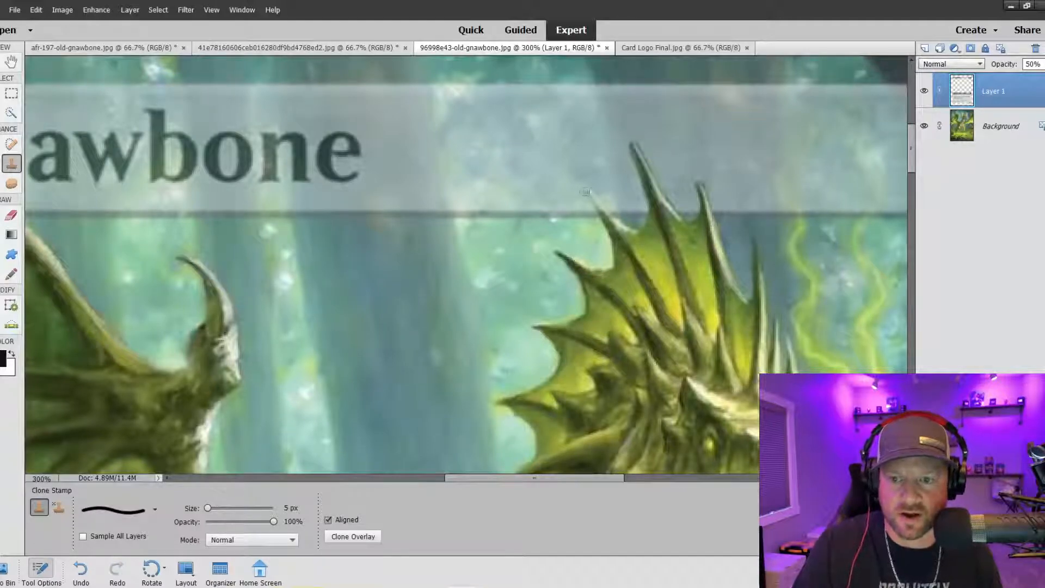
drag(588, 194, 618, 233)
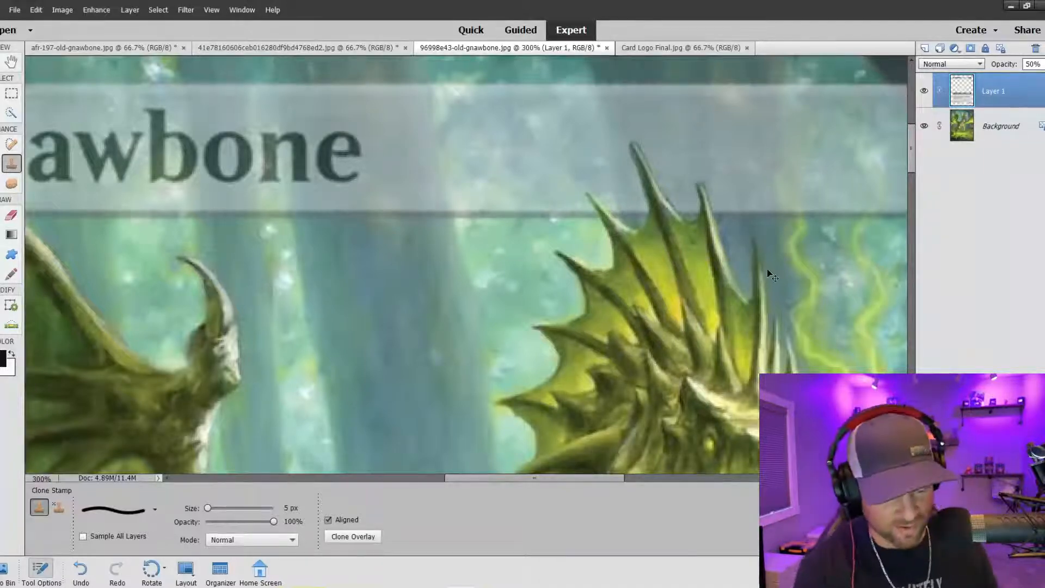
key(ctrl+1)
key(ctrl+minus)
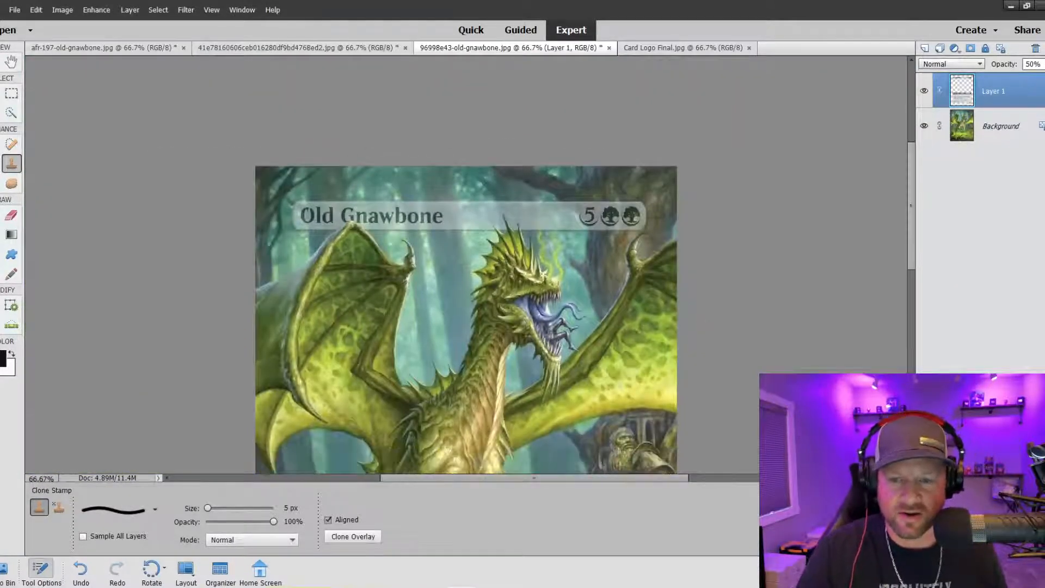
Step: Examine how the dragon's legs and spikes lie behind the type bar and the rules text box
scroll(729, 351, down, 5)
scroll(513, 378, down, 3)
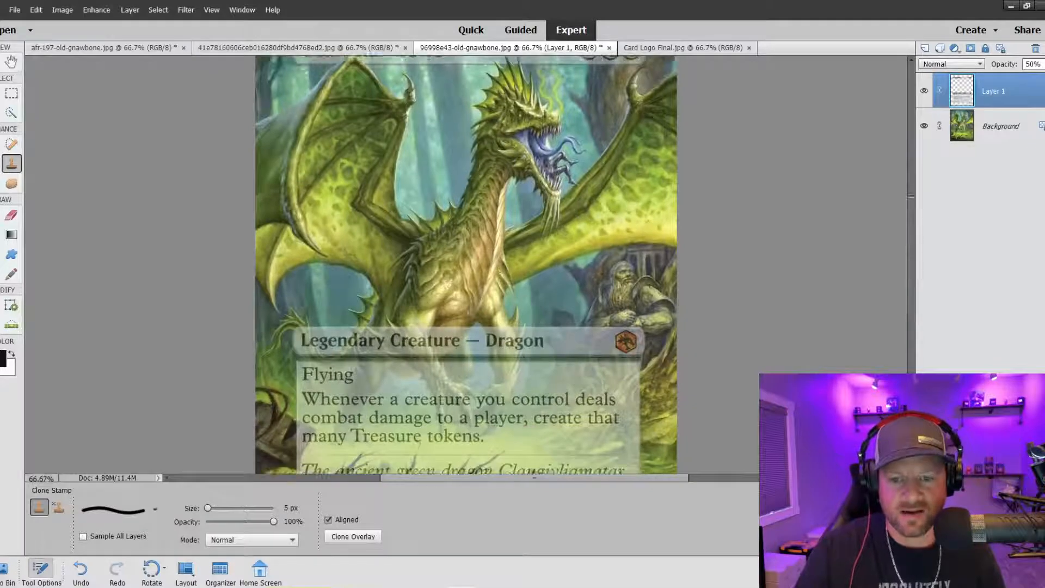
key(ctrl+equal)
key(ctrl+equal)
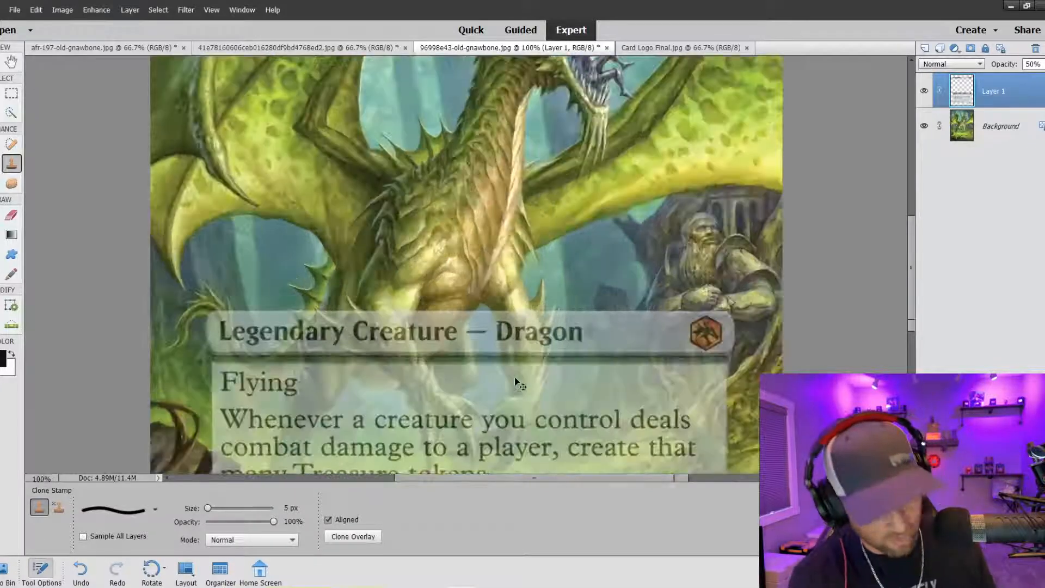
scroll(466, 267, down, 3)
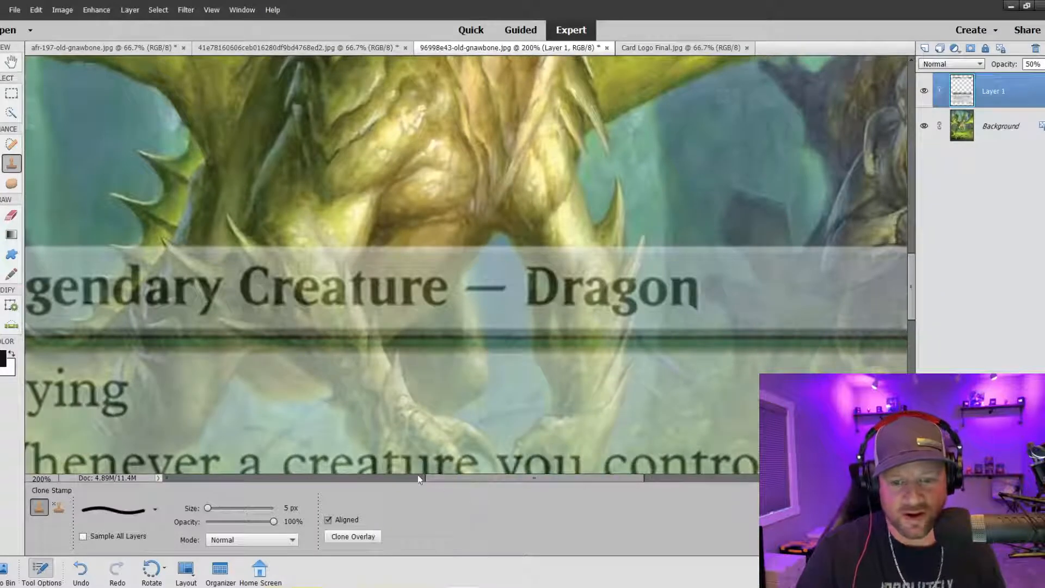
drag(460, 479, 400, 483)
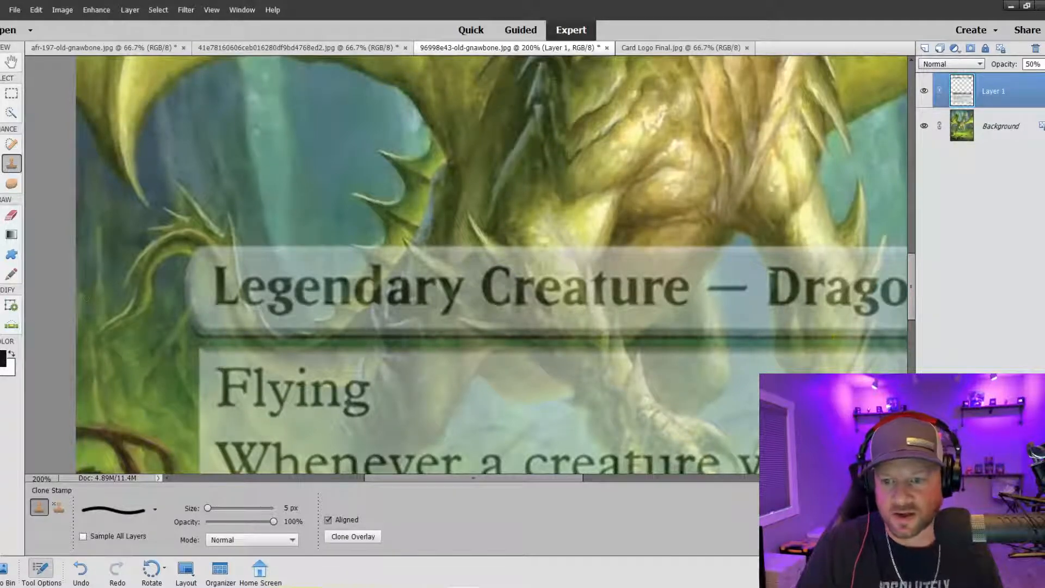
key(ctrl+equal)
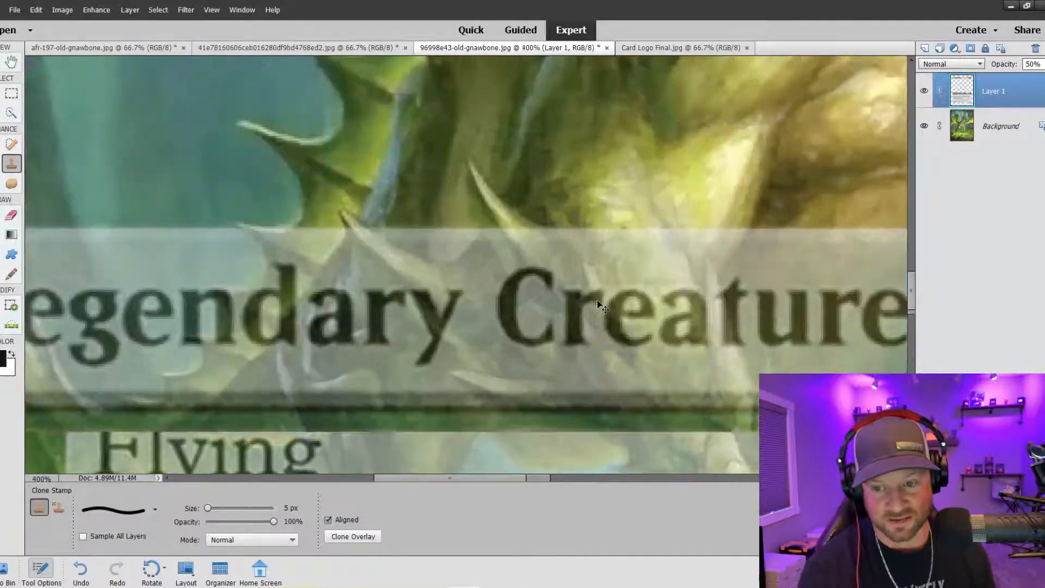
key(ctrl+minus)
key(ctrl+minus)
key(ctrl+minus)
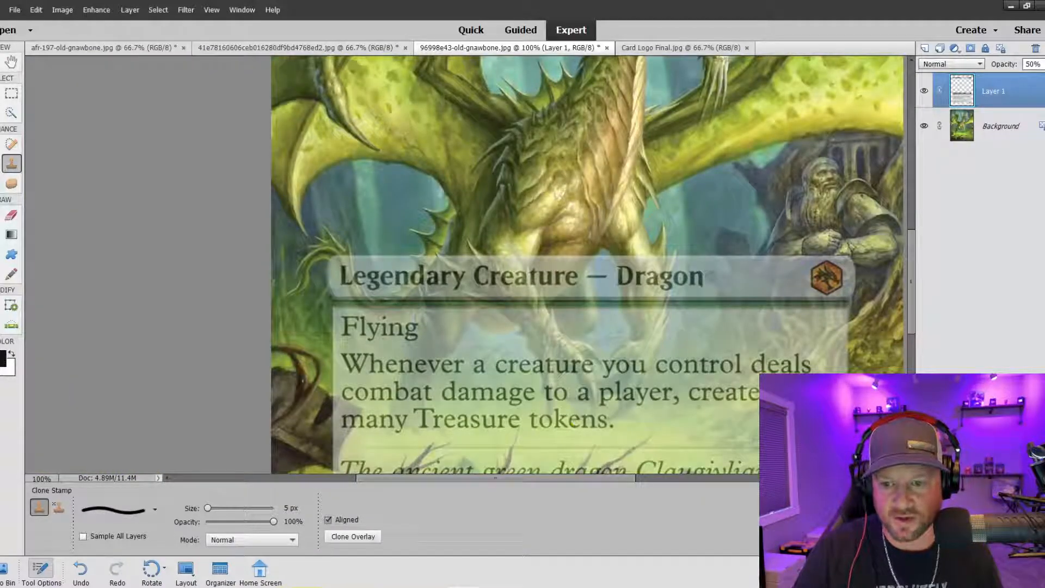
Step: Set the Clone Stamp brush to 20 px and clone the upper foreleg over the word Dragon in the type bar
key(bracketright)
key(bracketright)
key(bracketright)
key(bracketright)
key(bracketright)
key(bracketright)
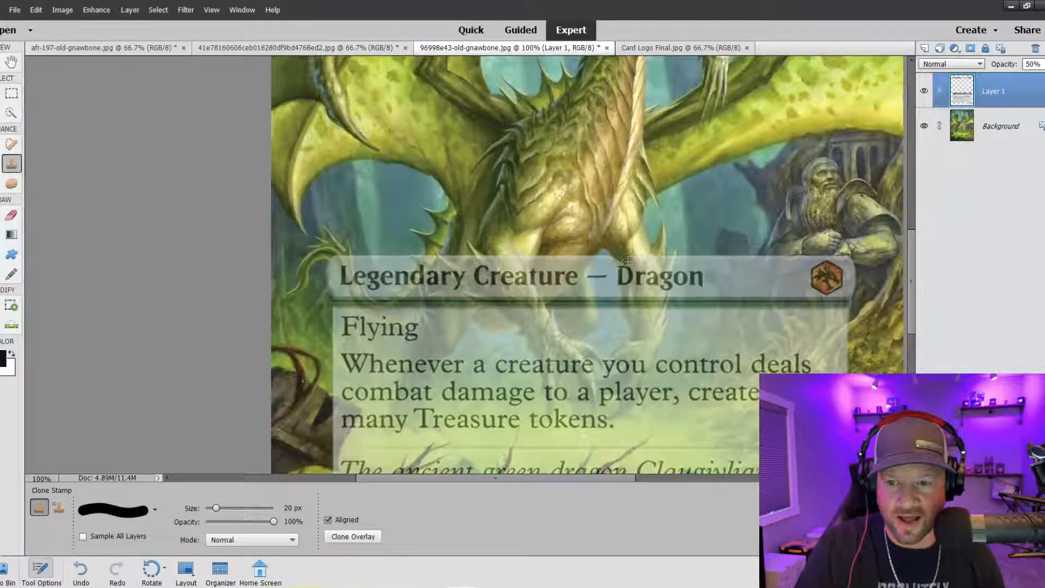
mouse_move(628, 262)
mouse_down()
mouse_move(646, 289)
mouse_move(638, 257)
mouse_move(653, 288)
mouse_move(657, 257)
mouse_up()
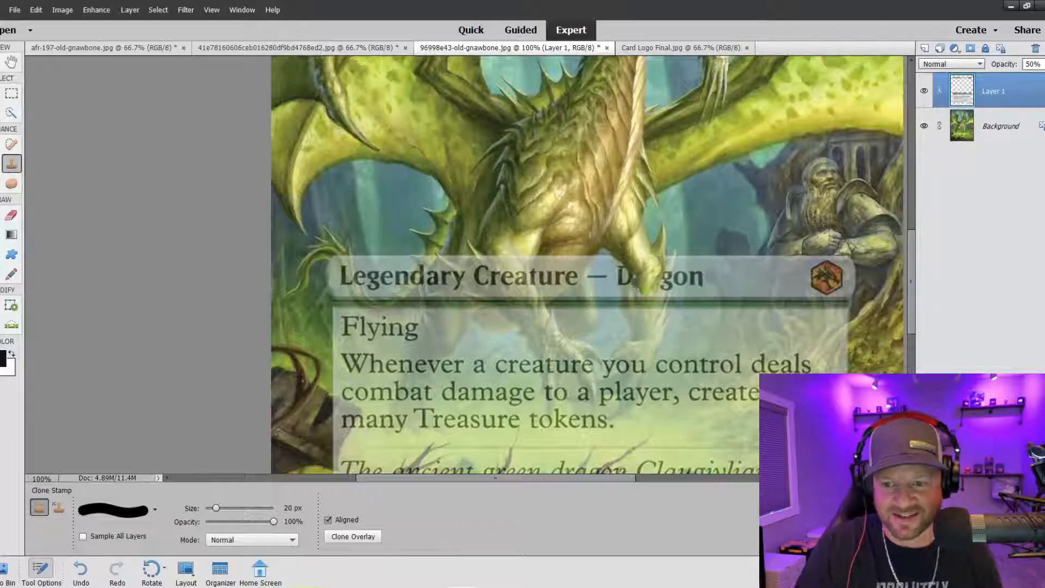
Step: Extend the cloned foreleg to its full width and down across the lower border of the type bar
key(ctrl+equal)
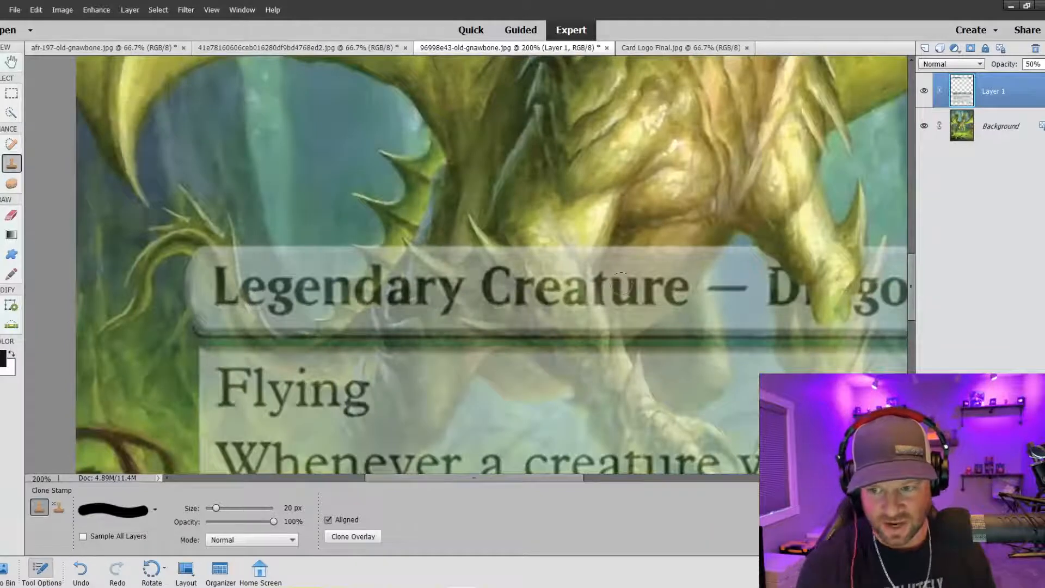
drag(779, 266, 790, 327)
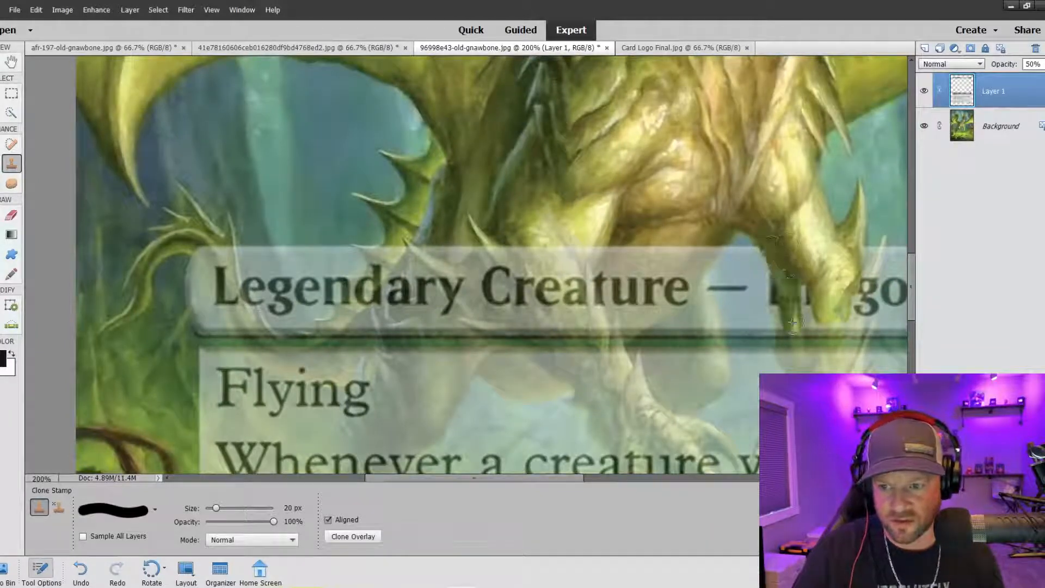
drag(801, 286, 801, 324)
mouse_move(781, 260)
mouse_down()
mouse_move(788, 330)
mouse_move(784, 278)
mouse_move(809, 320)
mouse_move(816, 287)
mouse_move(839, 338)
mouse_move(843, 266)
mouse_up()
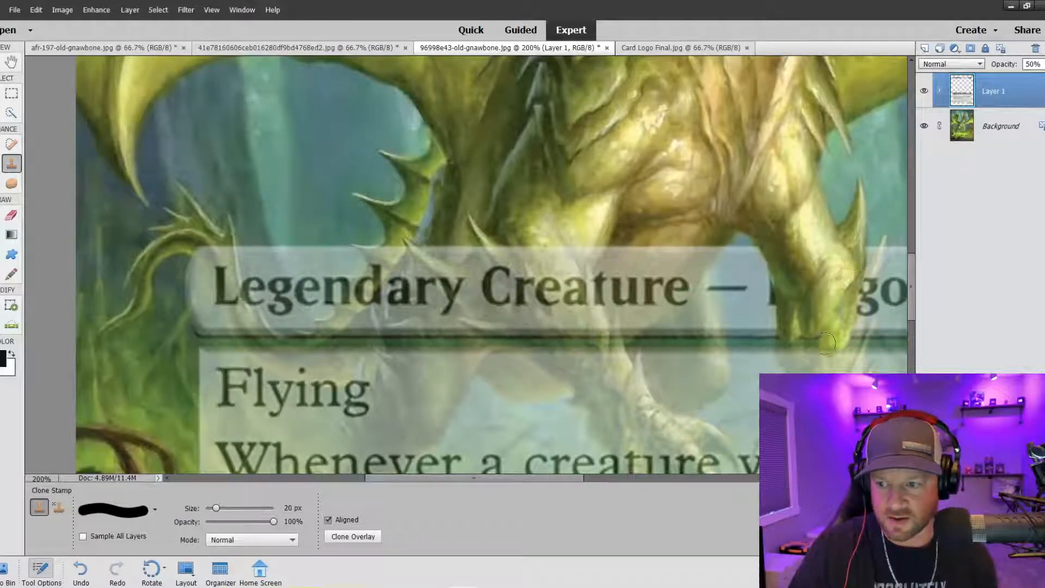
Step: Try to select the dragon's clawed foot on the Background layer with a 15 px Quick Selection brush
scroll(809, 323, down, 2)
scroll(808, 322, down, 4)
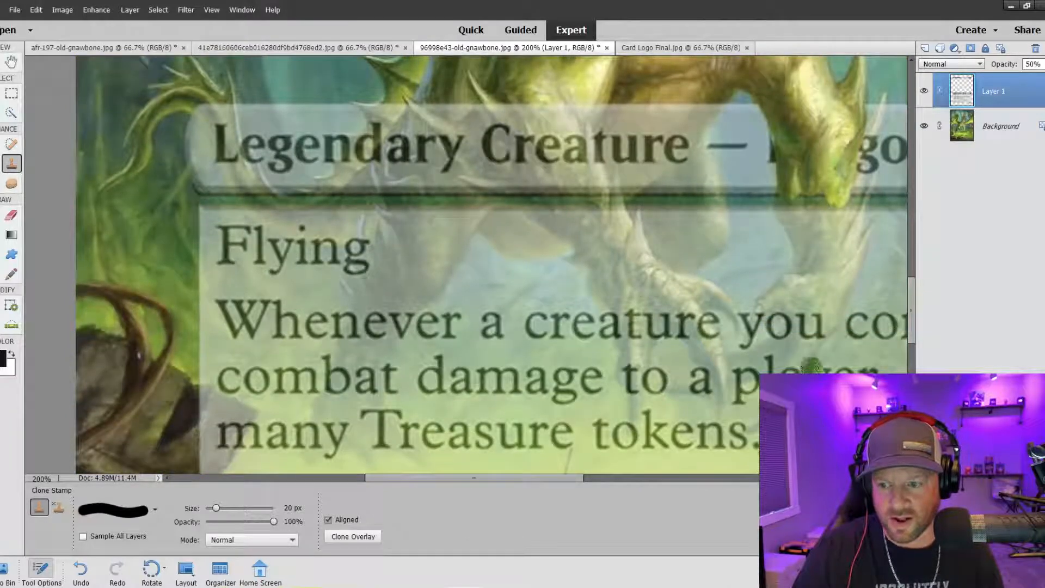
click(962, 127)
click(13, 113)
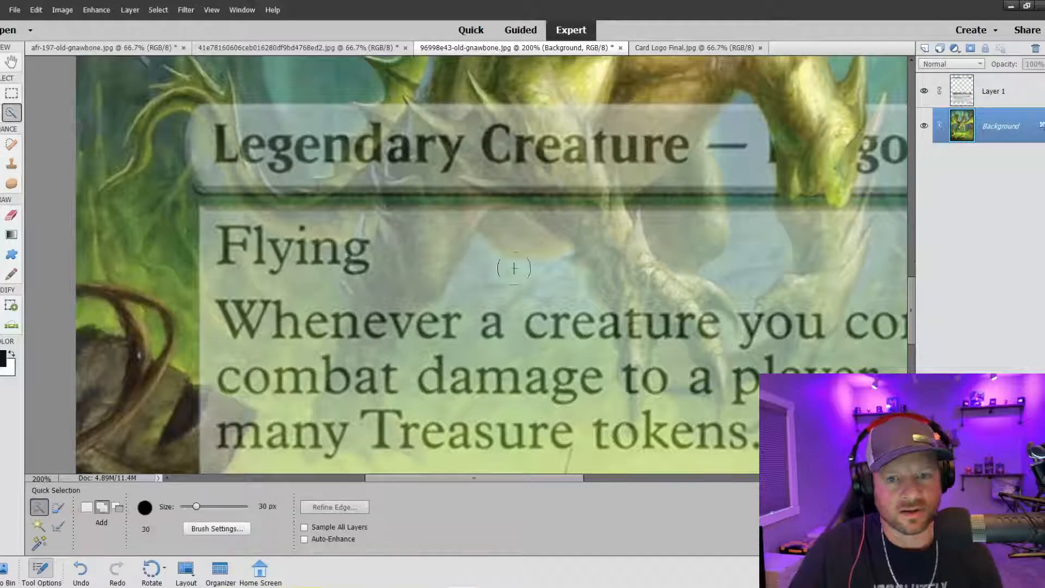
key(bracketleft)
key(bracketleft)
key(bracketleft)
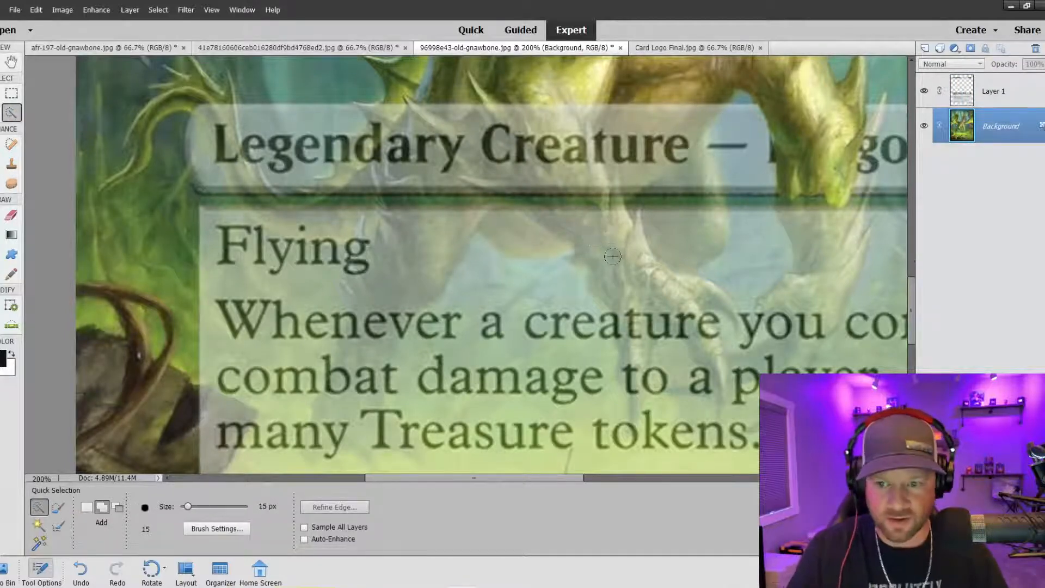
mouse_move(612, 253)
mouse_down()
mouse_move(629, 297)
mouse_move(636, 401)
mouse_move(652, 308)
mouse_move(640, 339)
mouse_move(652, 317)
mouse_move(697, 325)
mouse_move(724, 389)
mouse_up()
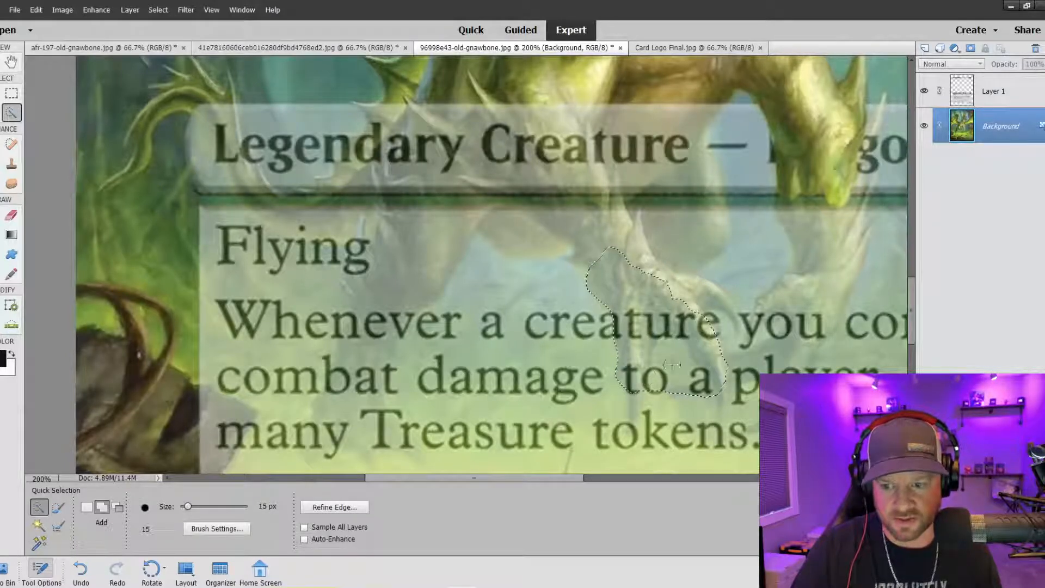
Step: Undo the quick selections around the clawed foot
key(ctrl+z)
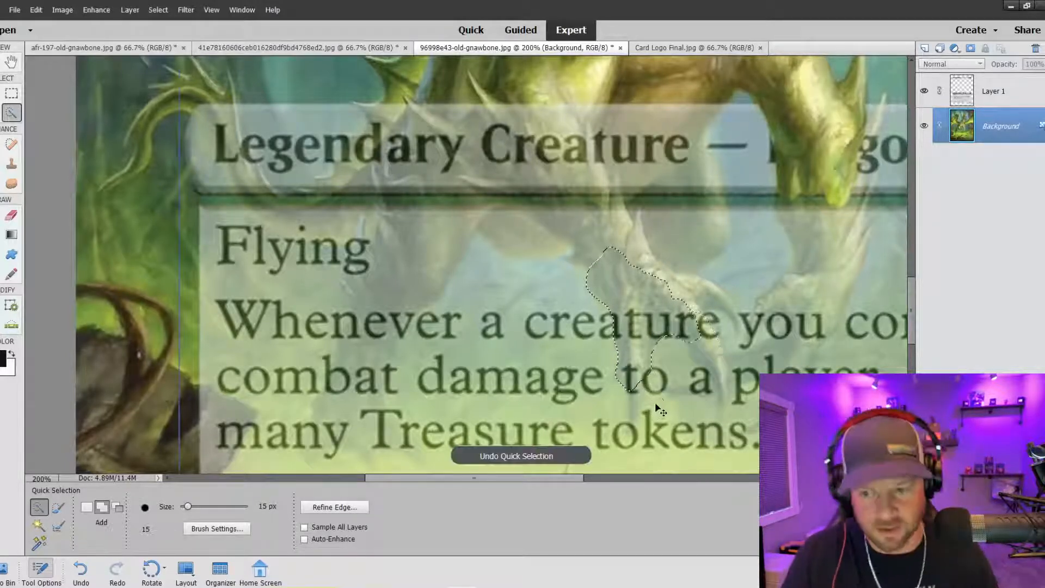
key(ctrl+z)
key(ctrl+z)
key(ctrl+z)
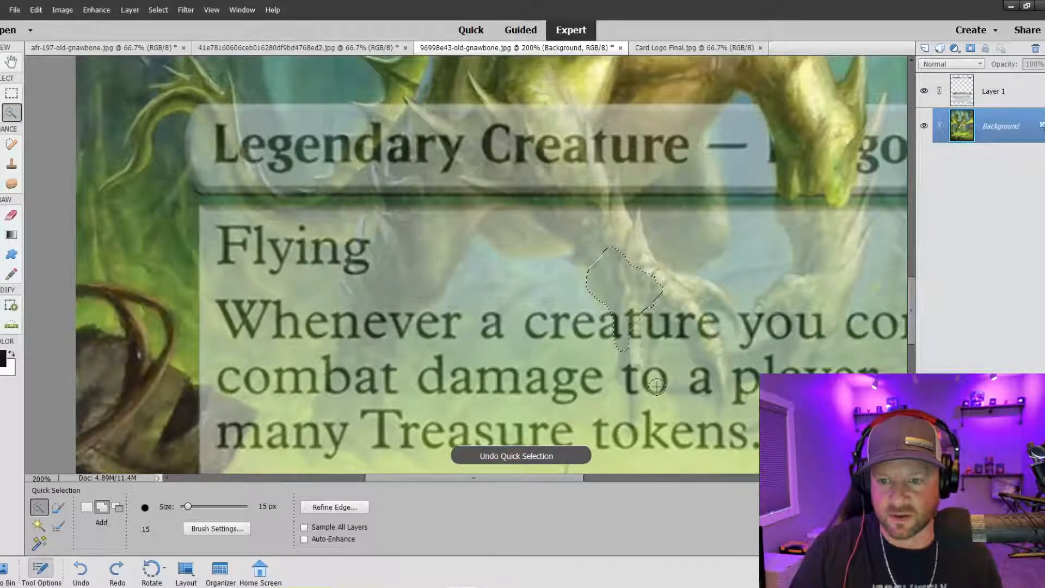
Step: On Layer 1, clone the foreleg into the rules text box with the 20 px Clone Stamp and its rear spike over the type bar at 9 px
click(11, 164)
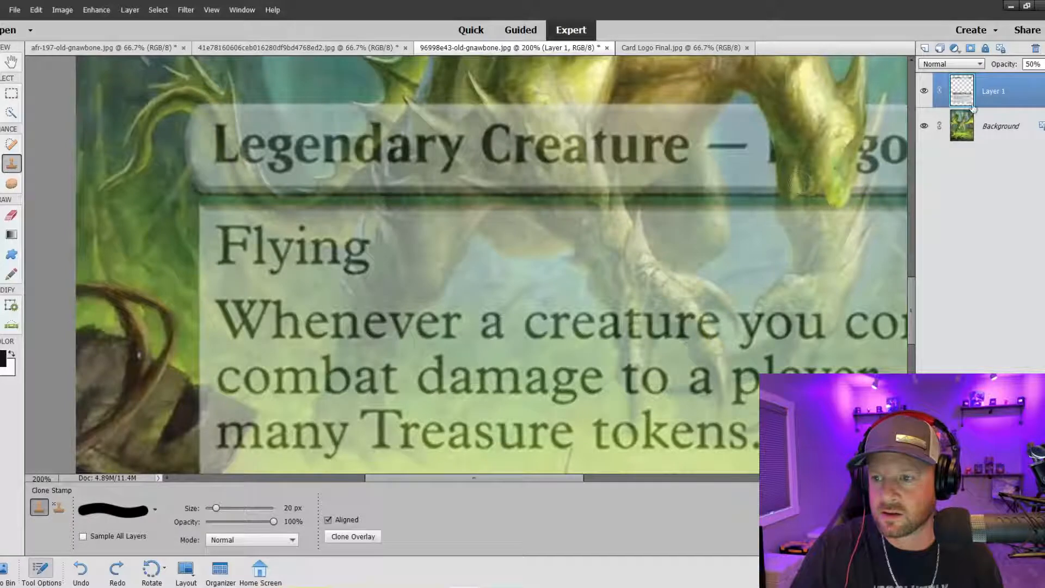
mouse_move(799, 185)
mouse_down()
mouse_move(787, 212)
mouse_move(816, 250)
mouse_up()
scroll(851, 170, up, 3)
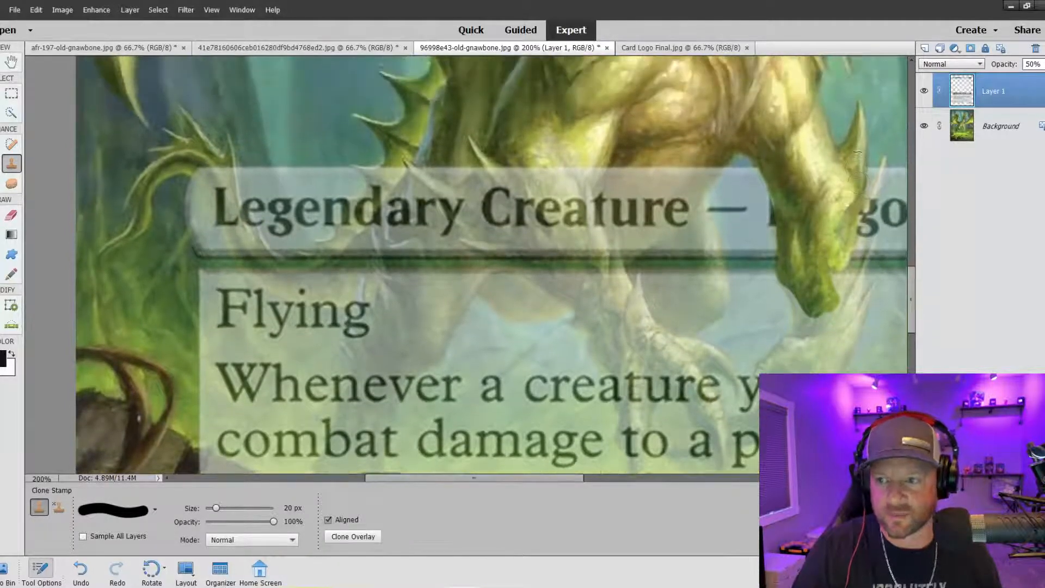
key(bracketleft)
key(bracketleft)
key(bracketleft)
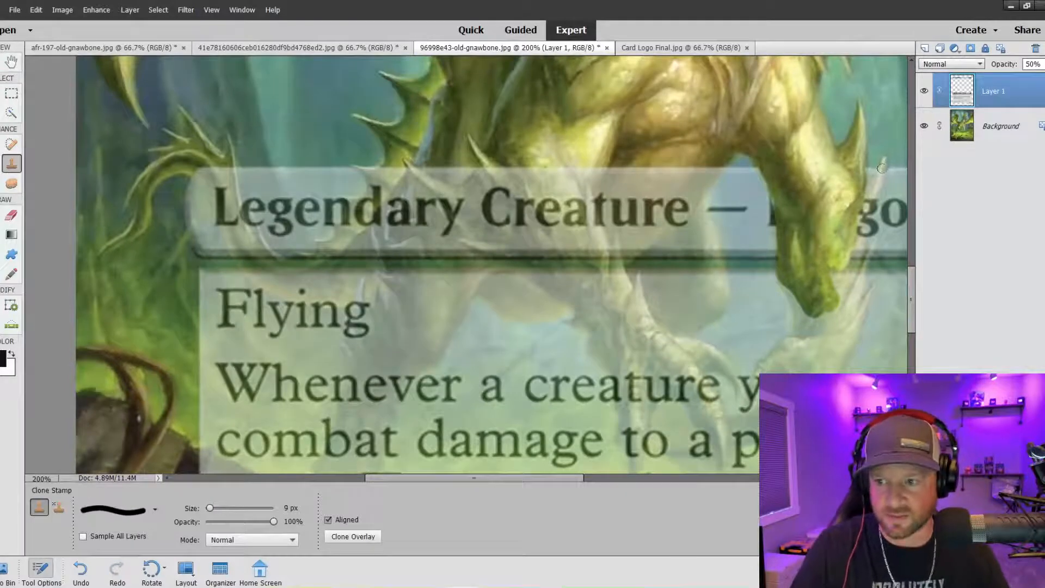
drag(881, 169, 872, 186)
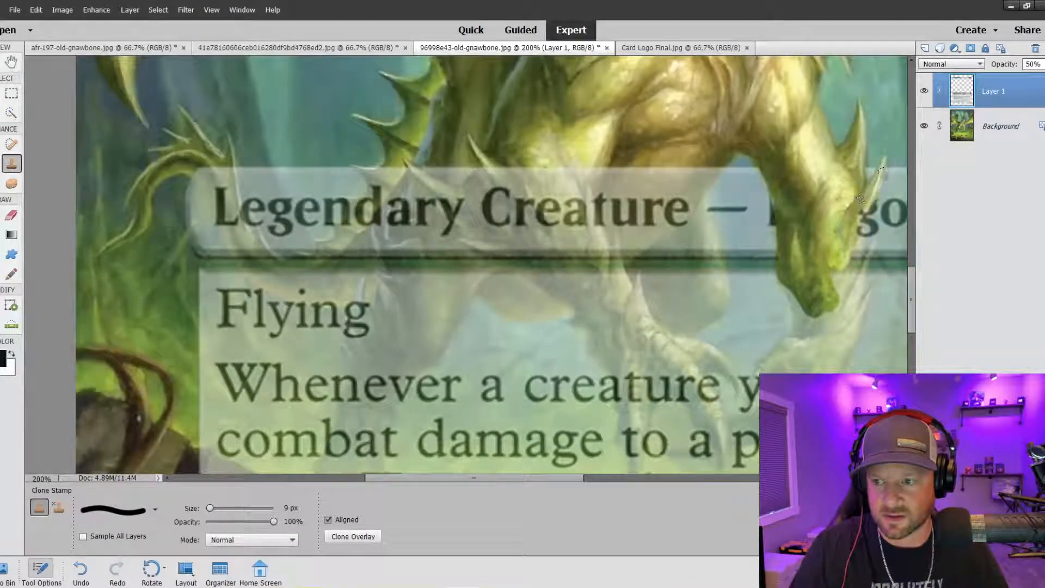
Step: Lower the opacity of Layer 1 to 32%
scroll(863, 224, down, 2)
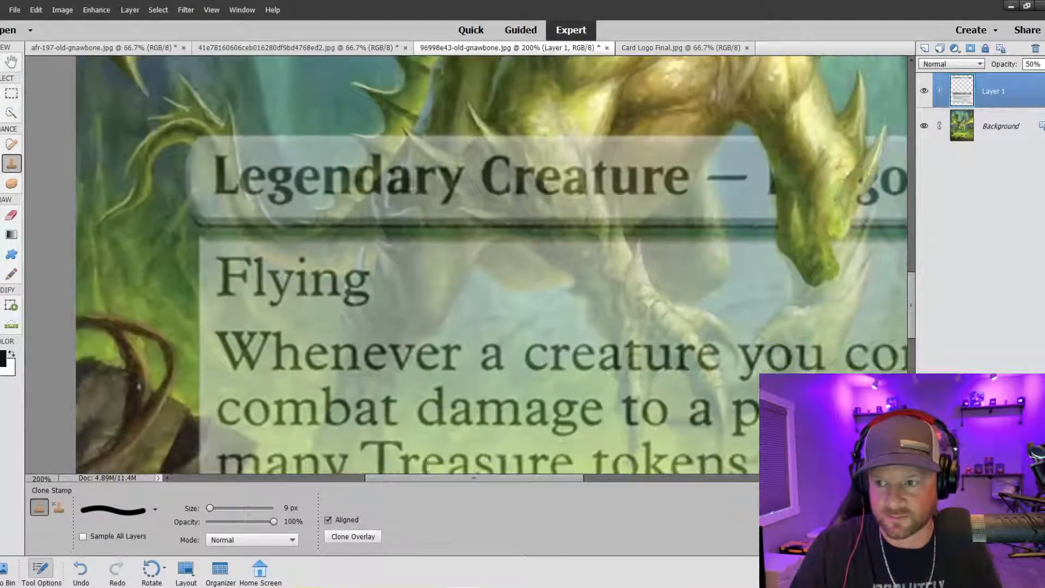
click(1040, 63)
drag(1026, 76, 1017, 77)
Step: Clone the foreleg down to the top of its foot inside the rules text box with the 9 px brush
drag(436, 478, 511, 478)
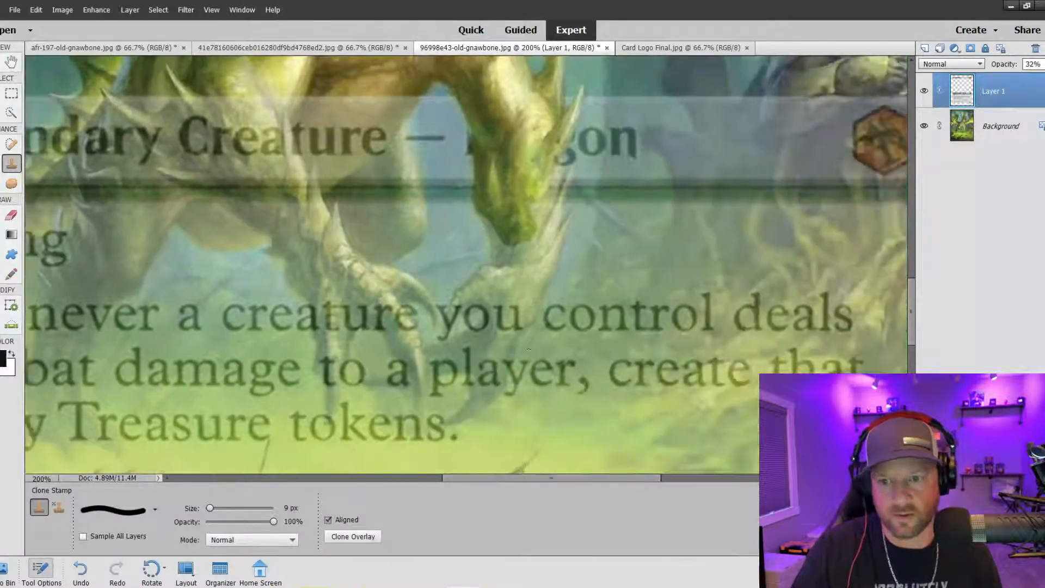
scroll(539, 271, down, 1)
scroll(538, 271, down, 1)
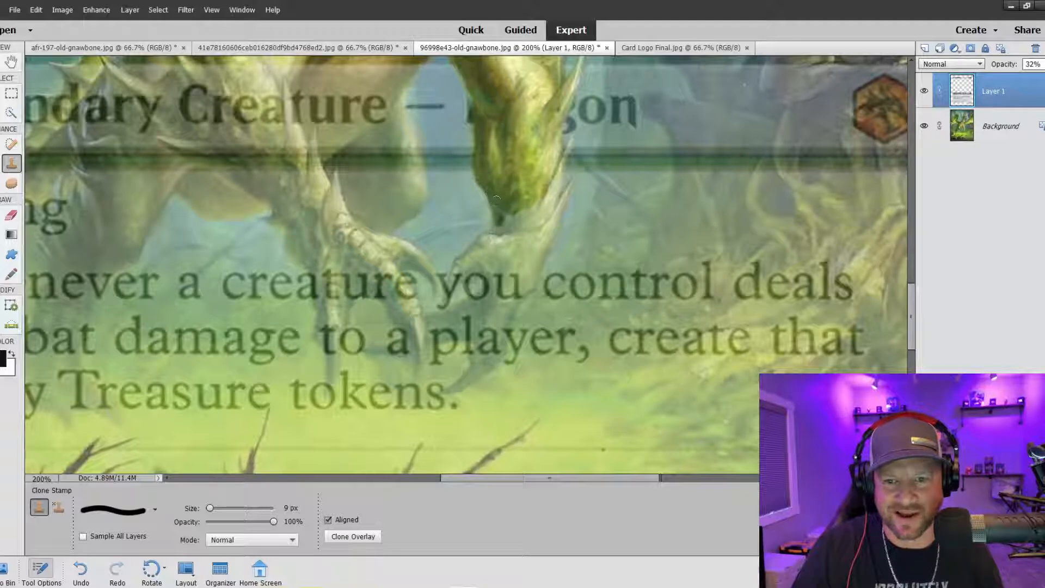
mouse_move(495, 216)
mouse_down()
mouse_move(495, 242)
mouse_move(504, 207)
mouse_move(528, 199)
mouse_up()
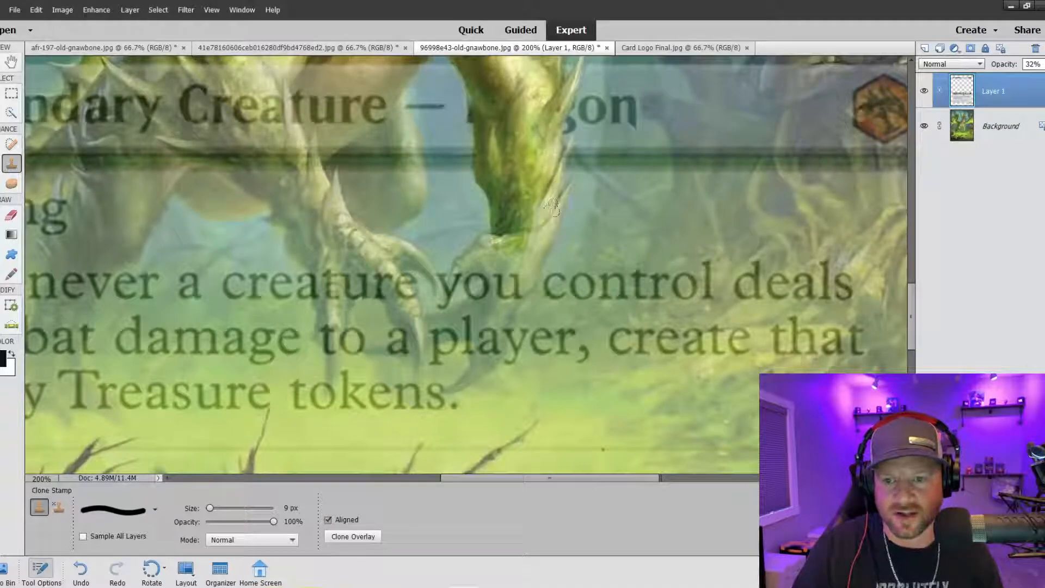
Step: Reduce the Clone Stamp brush to 5 px and clone the lower spikes along the rear edge of the foreleg
key(bracketleft)
key(bracketleft)
key(bracketleft)
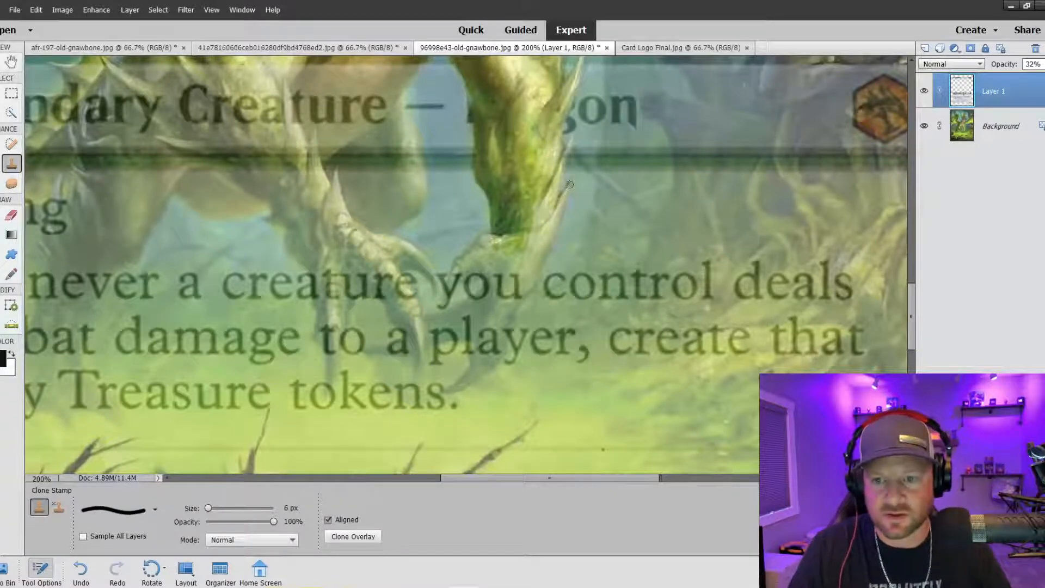
key(bracketleft)
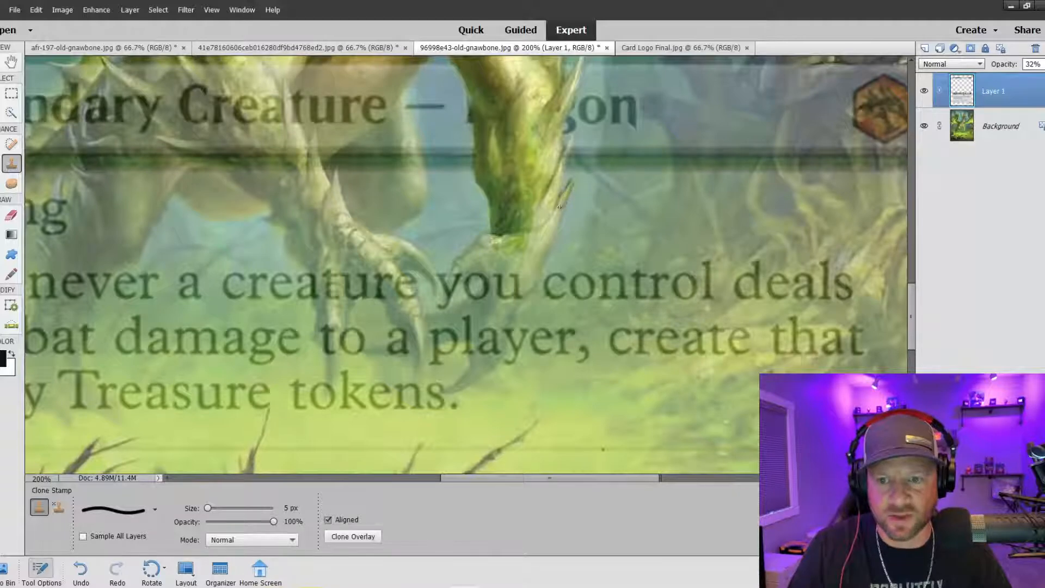
mouse_move(555, 209)
mouse_down()
mouse_move(529, 235)
mouse_move(573, 139)
mouse_up()
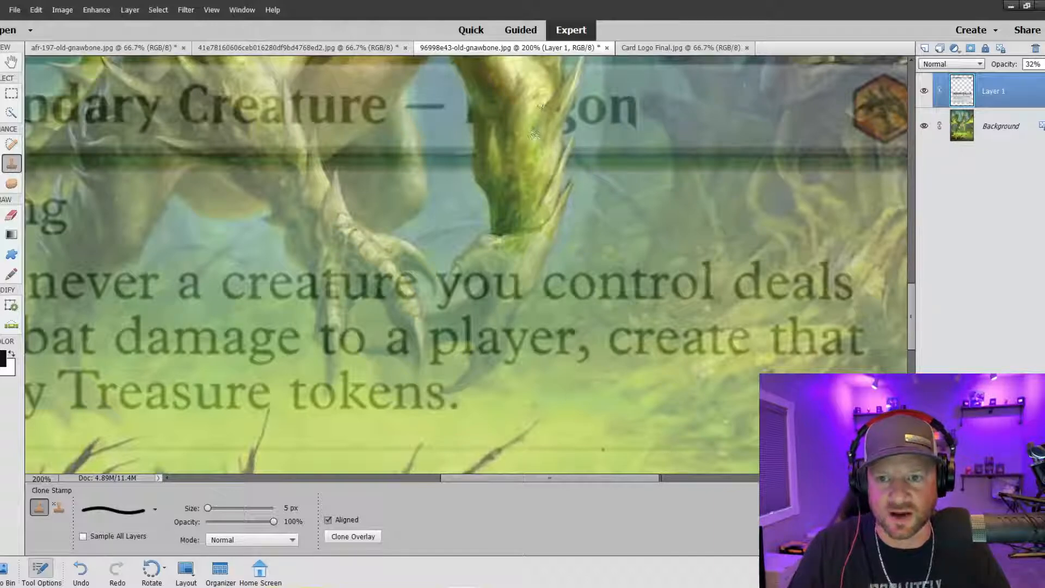
Step: Clone the outline of the foreleg's foot and long claw over the rules text with the 5 px brush
scroll(536, 184, down, 2)
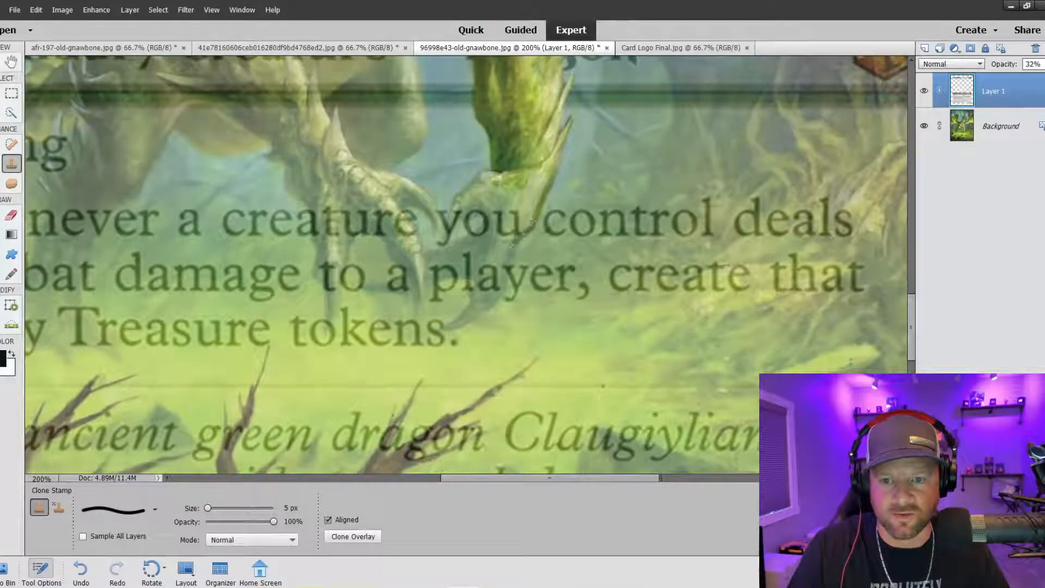
scroll(508, 255, down, 1)
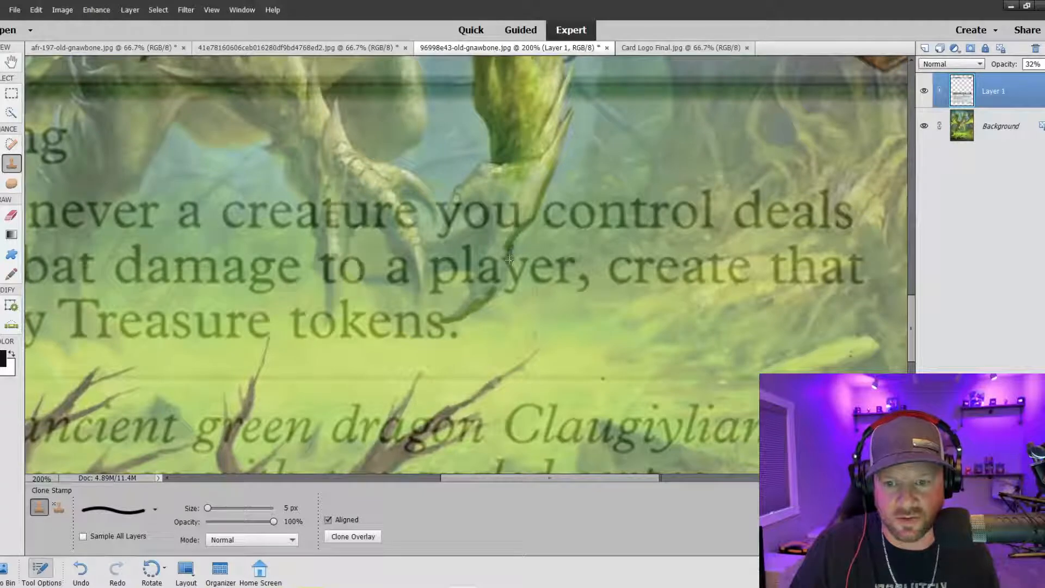
drag(508, 268, 509, 266)
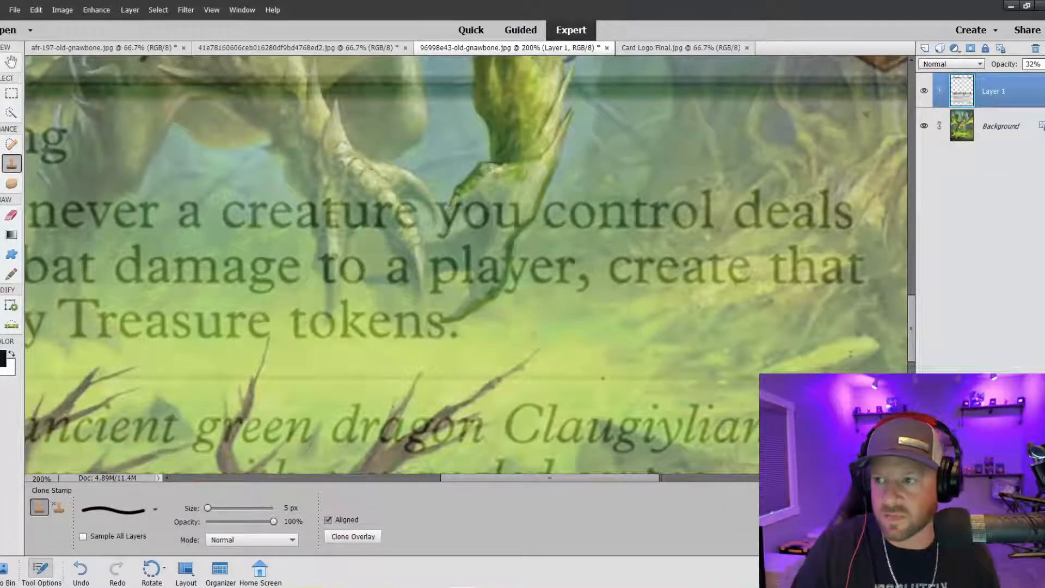
Step: Lower the opacity of Layer 1 to 8% and clone the outlines of the foreleg's inner claws with the 5 px brush
click(1034, 63)
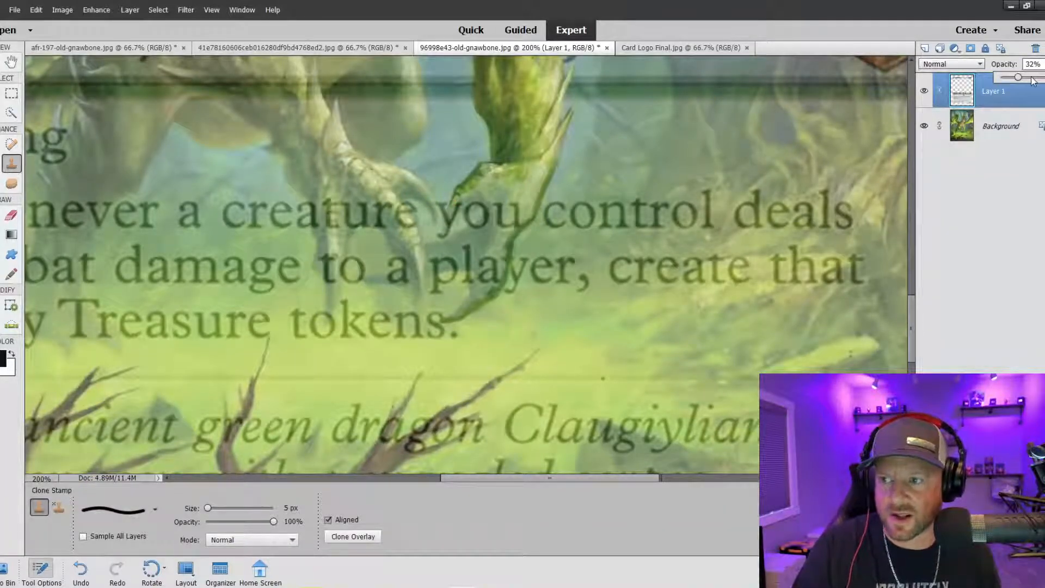
drag(1009, 80, 1008, 79)
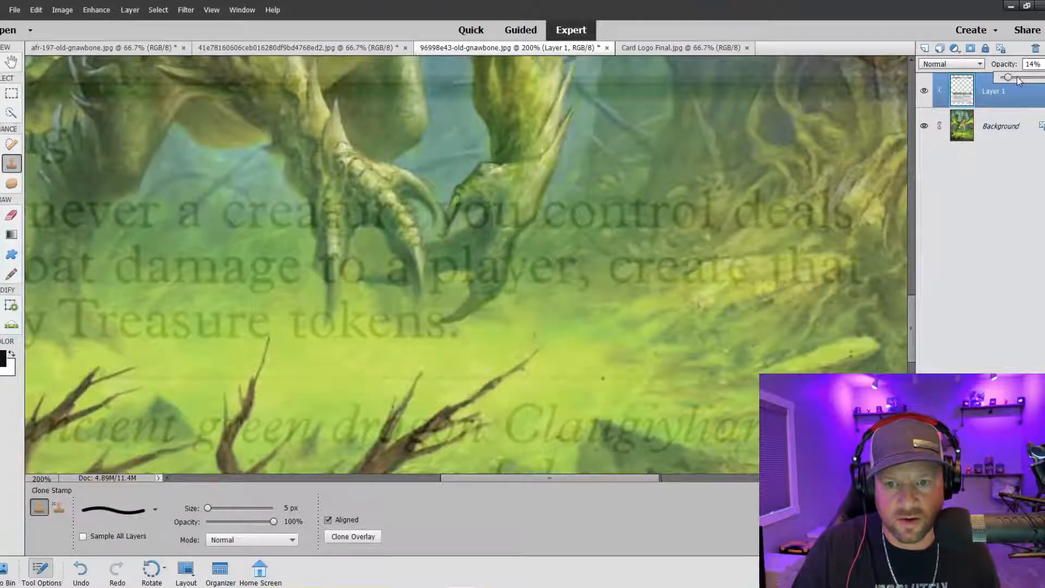
click(1016, 76)
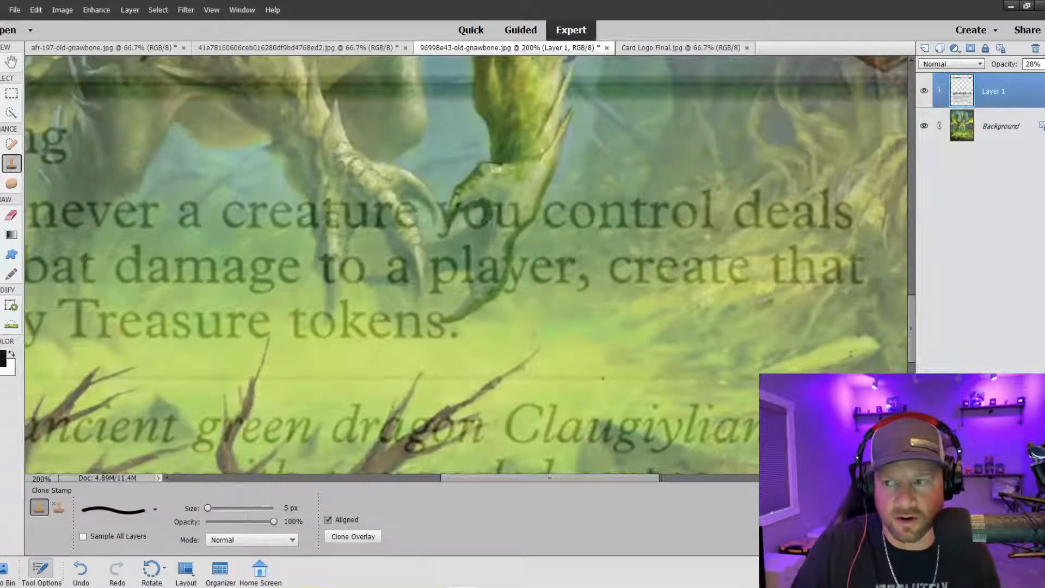
click(1040, 64)
drag(1018, 77, 1000, 84)
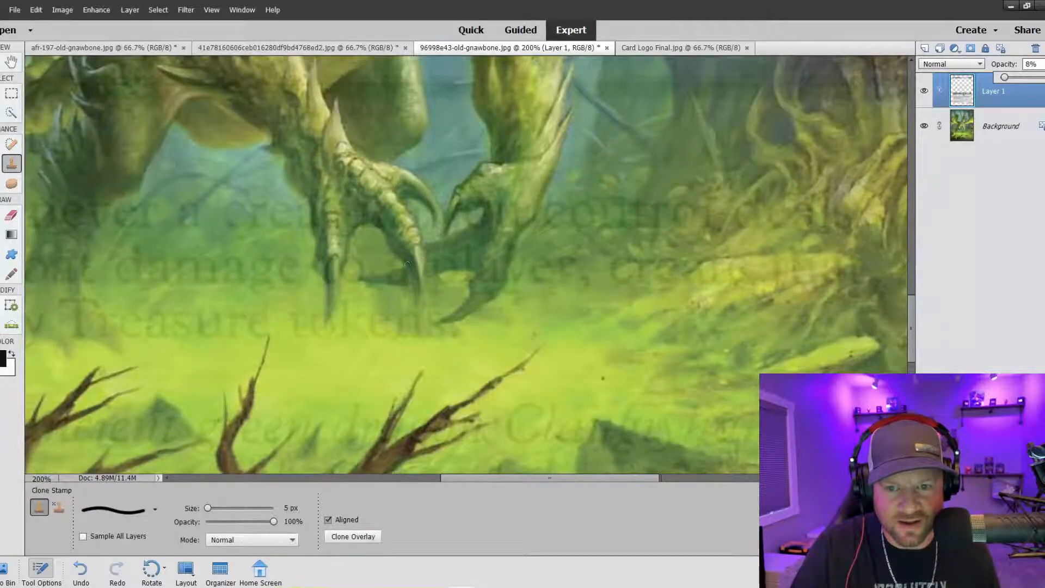
click(486, 216)
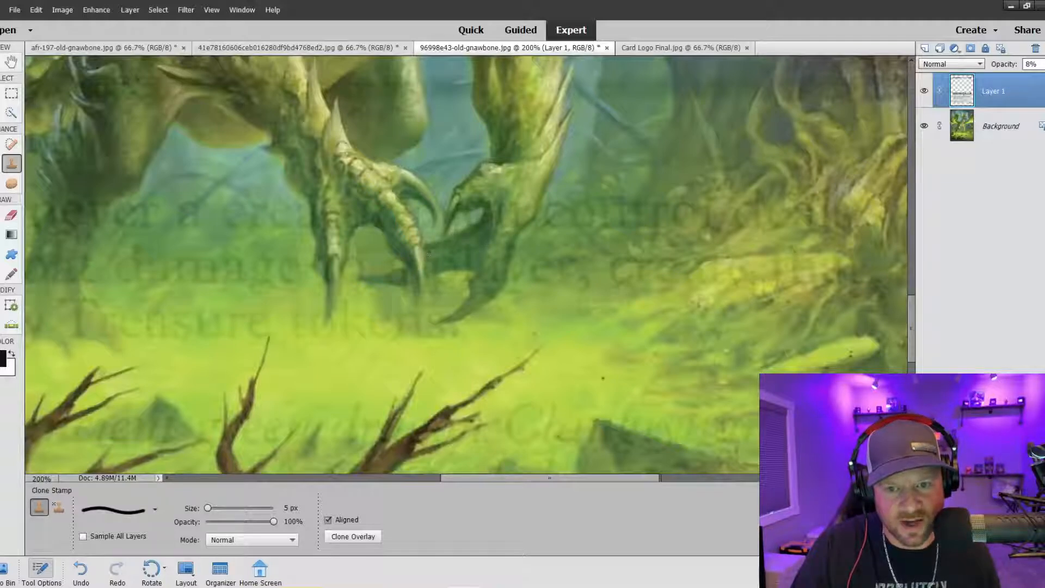
alt+click(388, 279)
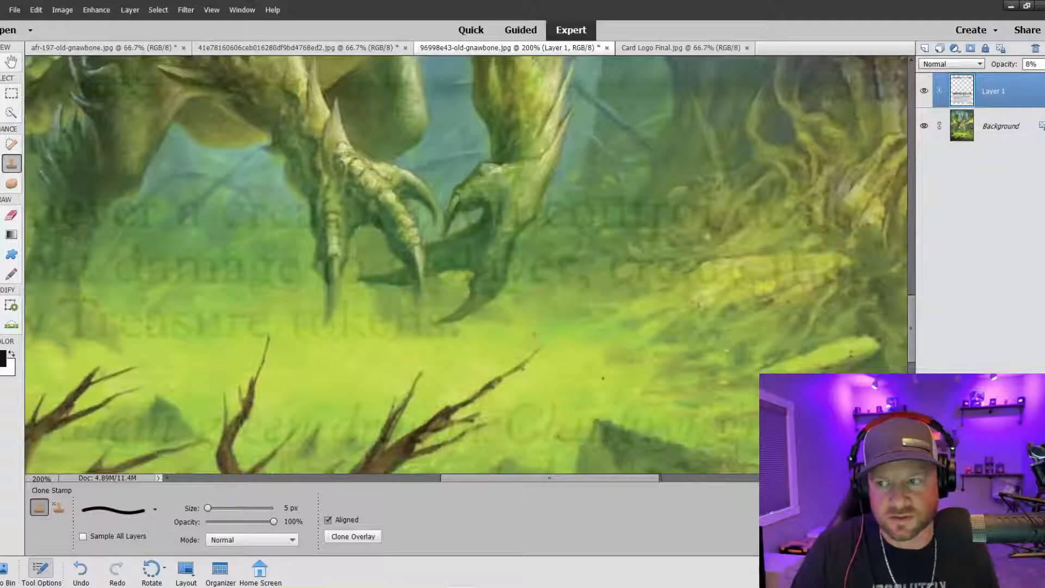
Step: Raise the opacity of Layer 1 to 40% and clone the foot's inner claw over the rules text with a 7 px brush
click(1041, 63)
drag(1006, 77, 1024, 80)
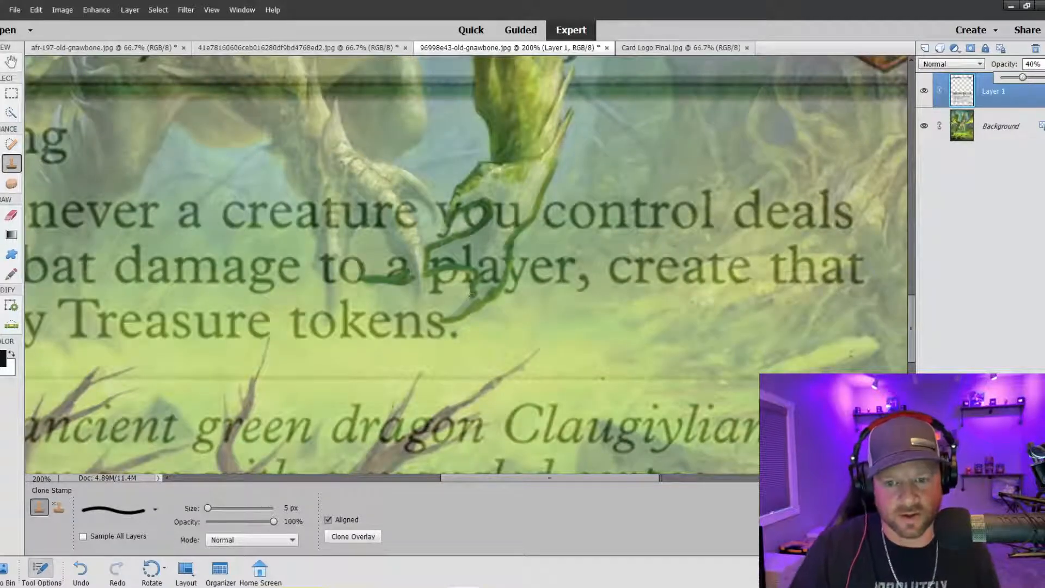
click(471, 294)
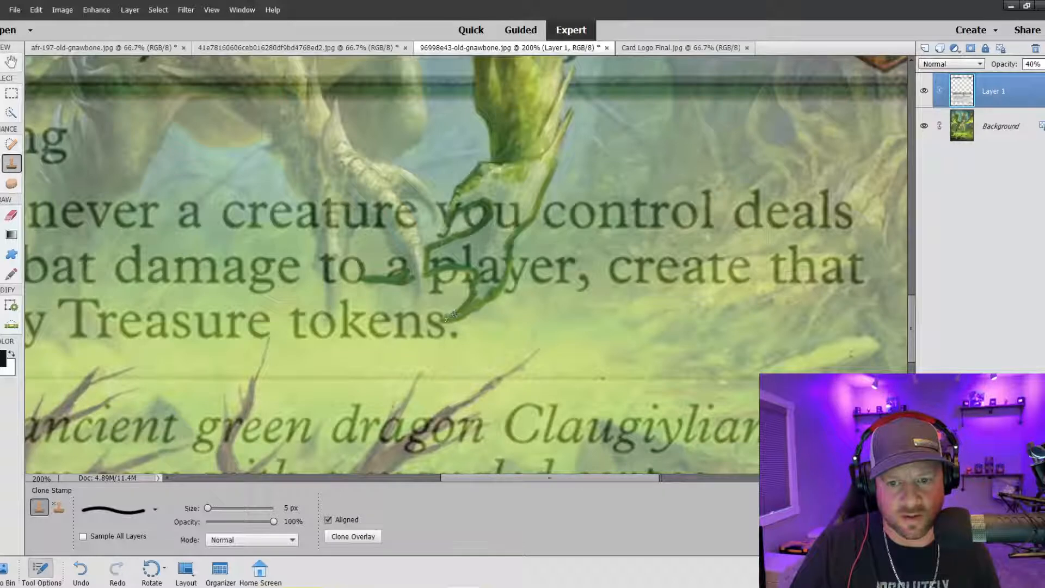
key(bracketright)
key(bracketright)
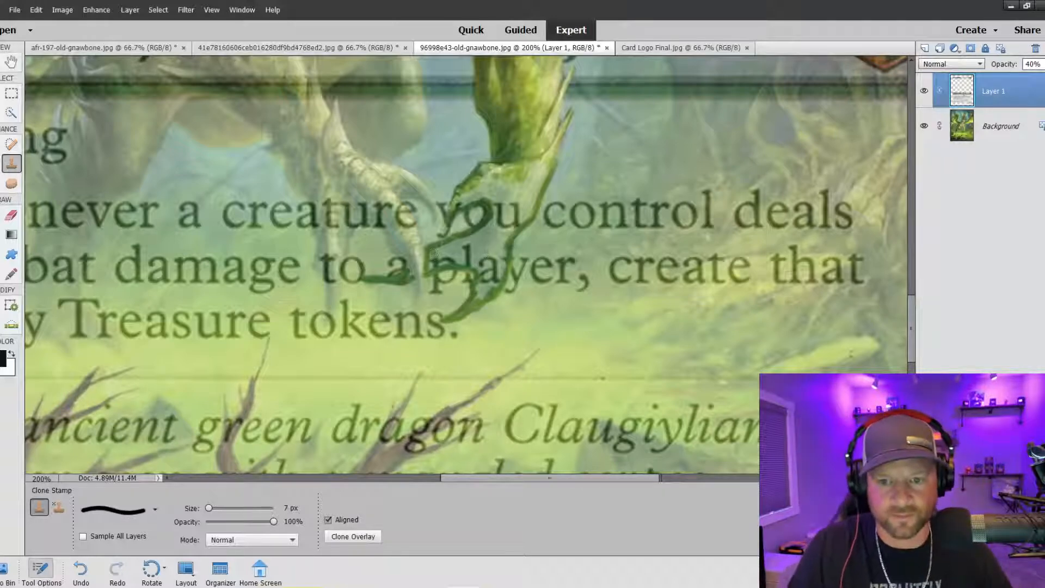
mouse_move(428, 268)
mouse_down()
mouse_move(468, 253)
mouse_move(455, 239)
mouse_move(497, 237)
mouse_up()
Step: Enlarge the Clone Stamp brush to 10 px and fill in the rest of the foreleg's foot inside its cloned outline
key(bracketright)
key(bracketright)
key(bracketright)
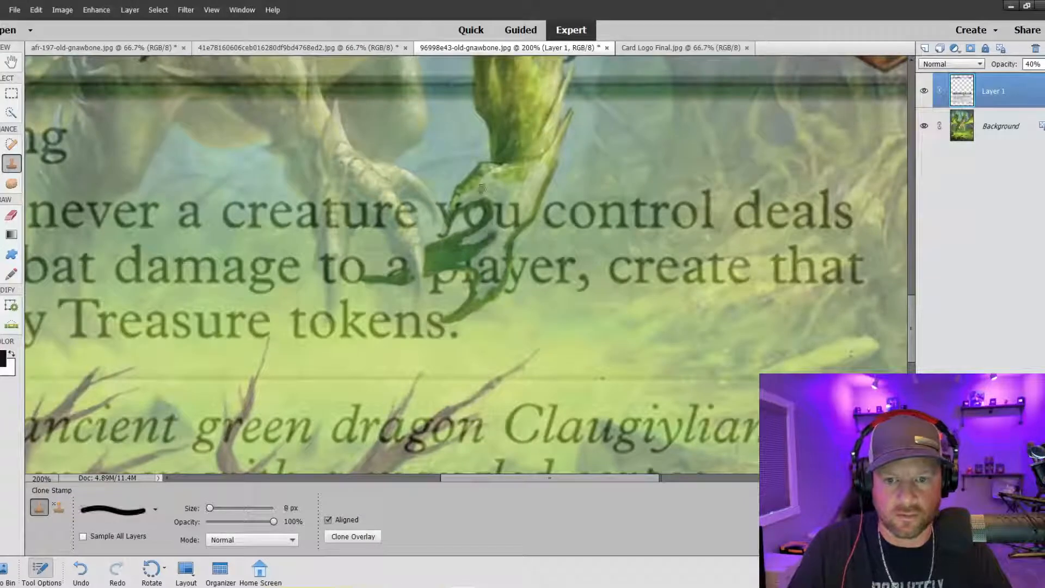
mouse_move(479, 187)
mouse_down()
mouse_move(522, 167)
mouse_move(523, 188)
mouse_move(539, 165)
mouse_move(528, 197)
mouse_move(543, 174)
mouse_move(522, 218)
mouse_move(529, 198)
mouse_move(512, 182)
mouse_move(509, 215)
mouse_move(499, 192)
mouse_move(456, 200)
mouse_move(512, 189)
mouse_move(460, 244)
mouse_move(503, 226)
mouse_move(487, 246)
mouse_move(510, 226)
mouse_move(481, 299)
mouse_move(484, 265)
mouse_move(469, 257)
mouse_move(480, 275)
mouse_up()
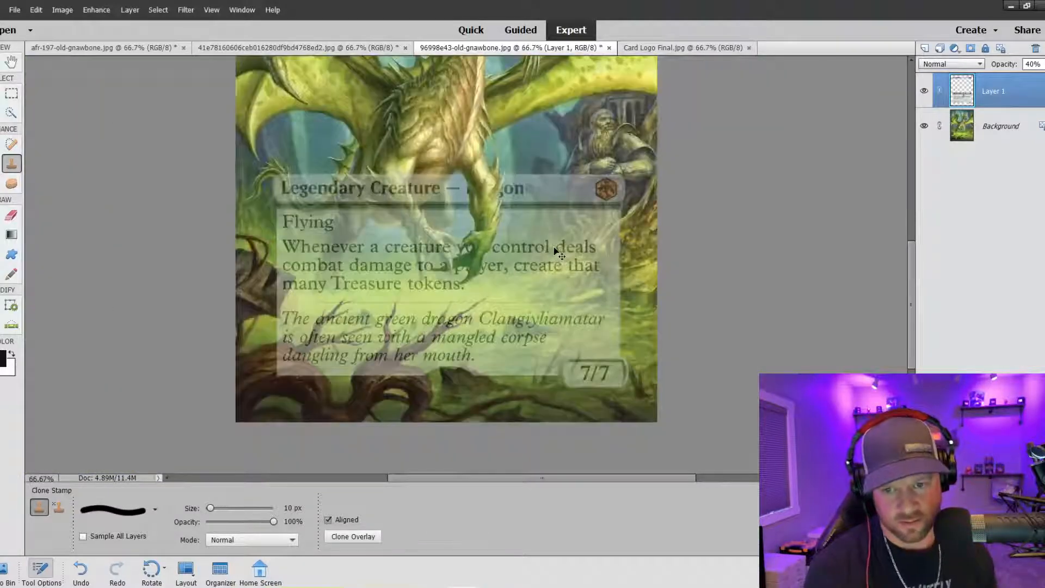
Step: Examine how the cloned foreleg and foot overlap the type line and rules text, both at card scale and up close
key(ctrl+minus)
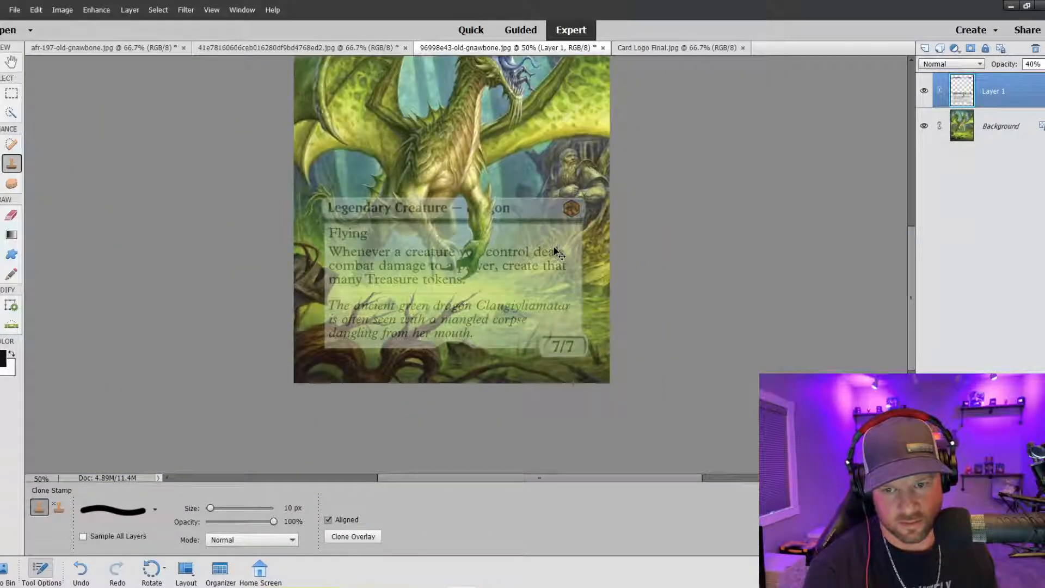
key(ctrl+plus)
key(ctrl+plus)
key(ctrl+plus)
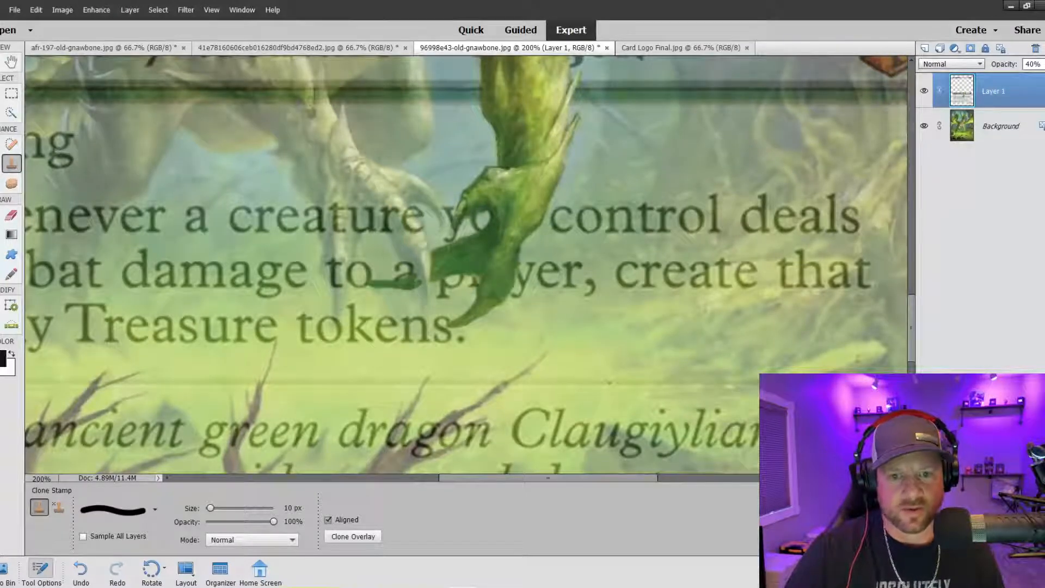
scroll(275, 132, up, 3)
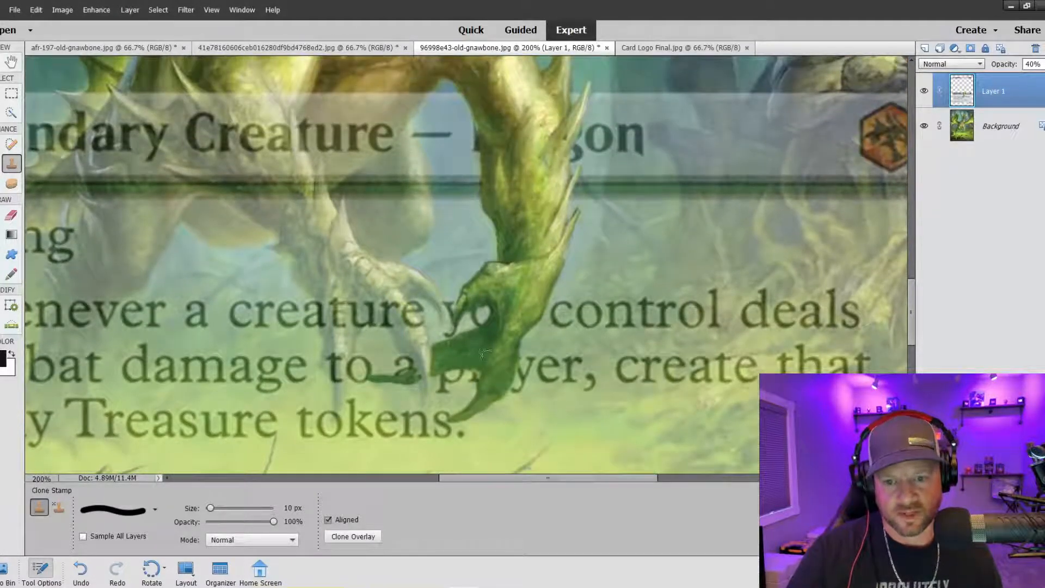
key(ctrl+minus)
key(ctrl+minus)
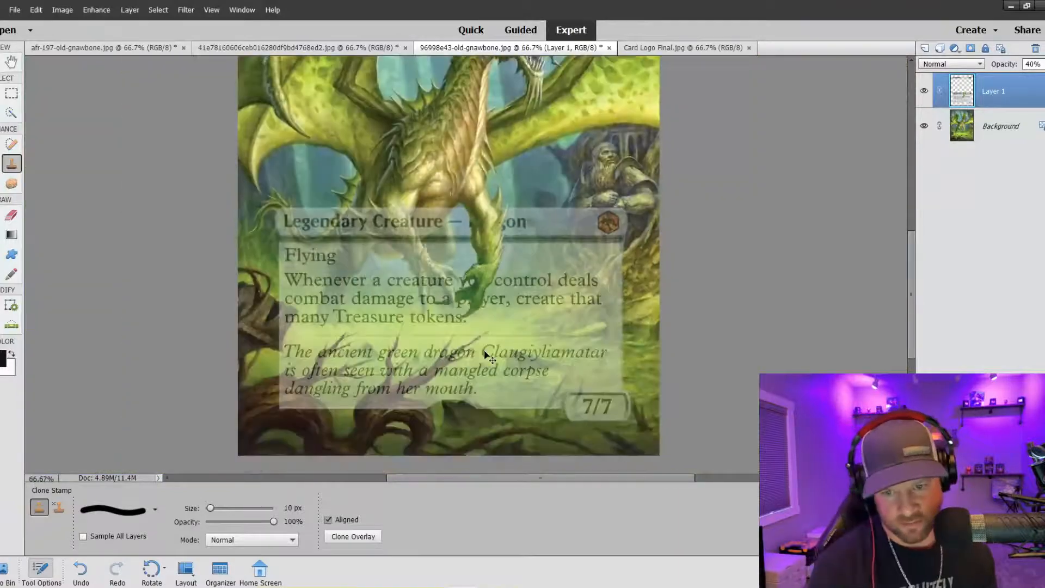
key(ctrl+minus)
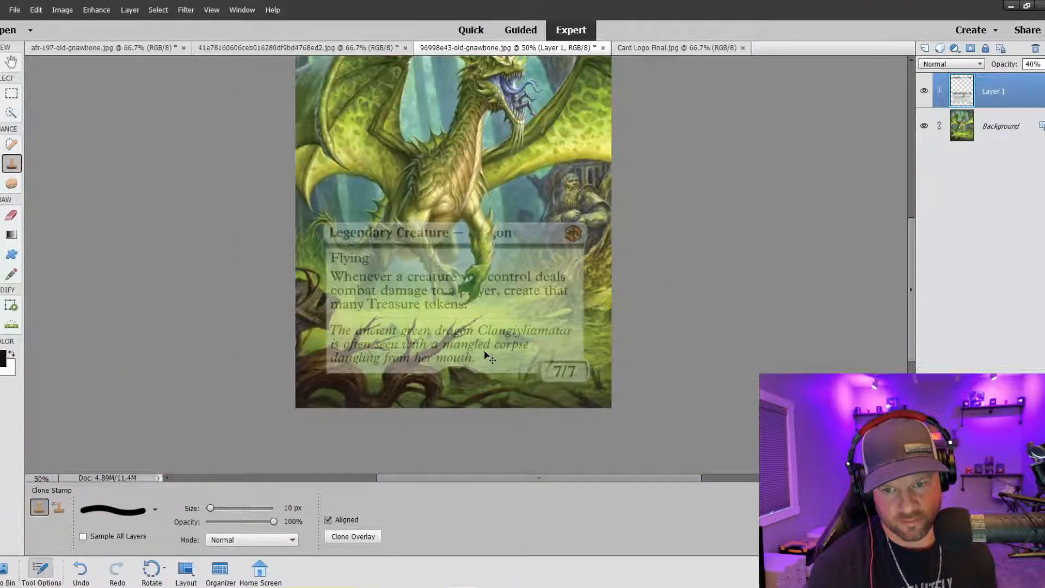
key(ctrl+plus)
key(ctrl+plus)
key(ctrl+plus)
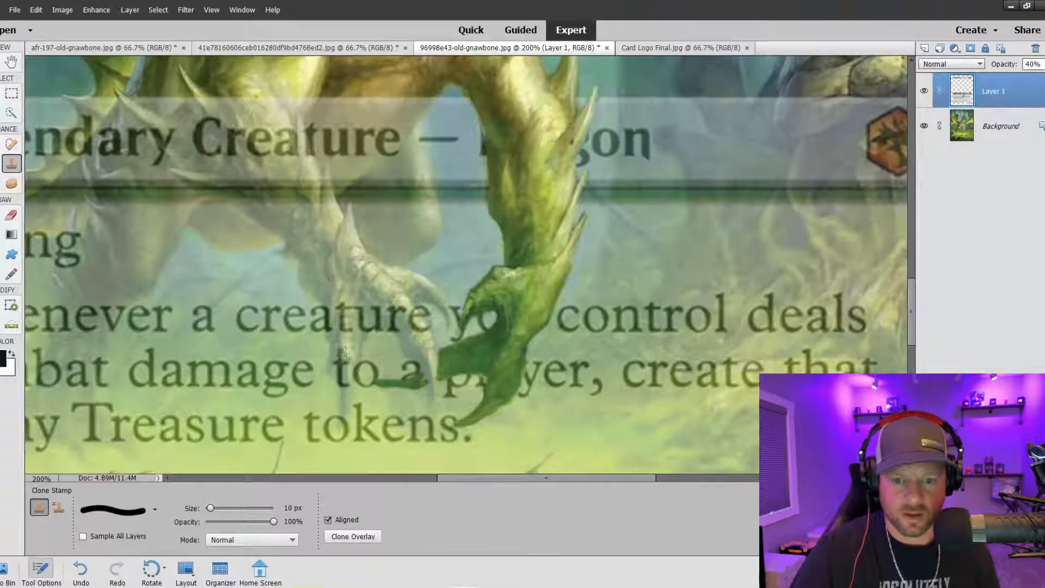
Step: Clone the dragon's other front foot and its claws over the rules text with the 10 px brush
mouse_move(341, 354)
mouse_down()
mouse_move(334, 330)
mouse_move(341, 420)
mouse_move(352, 351)
mouse_move(371, 323)
mouse_move(402, 335)
mouse_move(429, 395)
mouse_move(432, 368)
mouse_move(399, 292)
mouse_move(399, 302)
mouse_move(447, 312)
mouse_move(419, 278)
mouse_move(362, 260)
mouse_move(346, 241)
mouse_move(363, 273)
mouse_move(347, 304)
mouse_move(364, 277)
mouse_move(361, 298)
mouse_move(382, 289)
mouse_move(416, 349)
mouse_move(389, 289)
mouse_move(413, 287)
mouse_move(404, 279)
mouse_move(381, 299)
mouse_move(368, 287)
mouse_move(347, 328)
mouse_up()
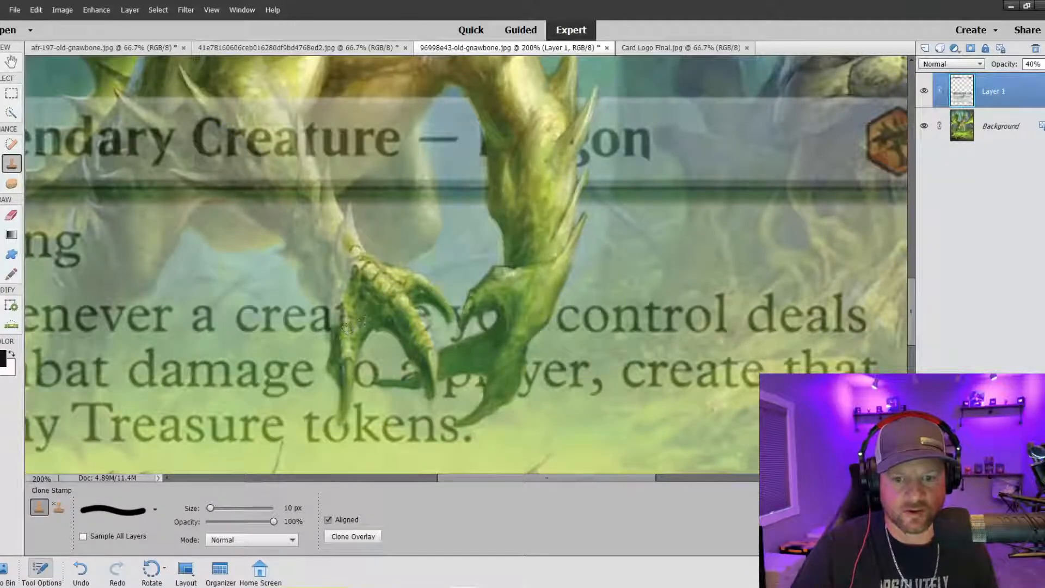
drag(344, 364, 340, 309)
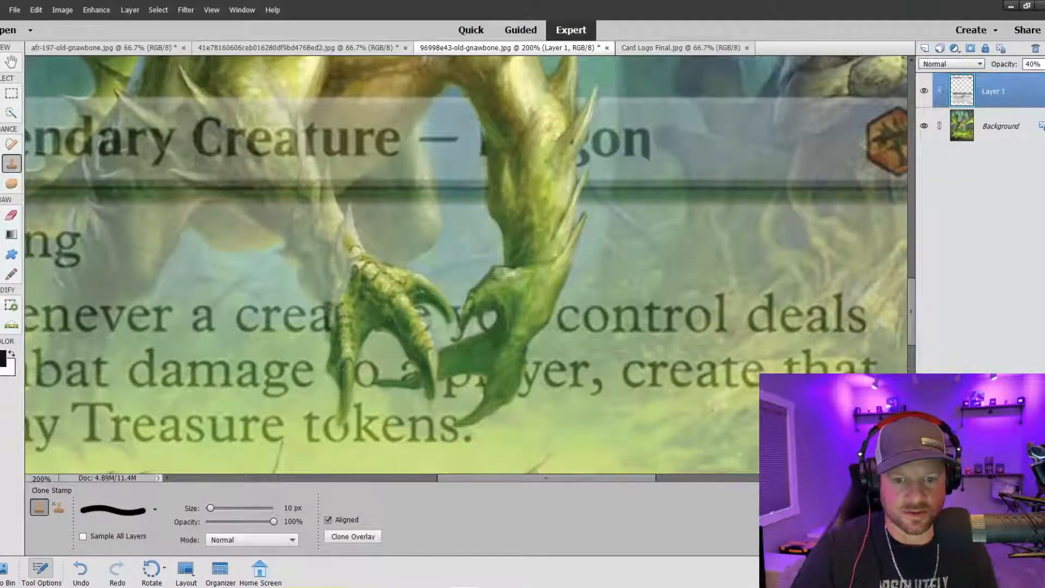
mouse_move(344, 367)
mouse_down()
mouse_move(330, 323)
mouse_move(335, 338)
mouse_move(352, 280)
mouse_up()
Step: Examine both cloned front feet on the whole card and inspect the legs around the type line up close
key(ctrl+minus)
key(ctrl+minus)
key(ctrl+minus)
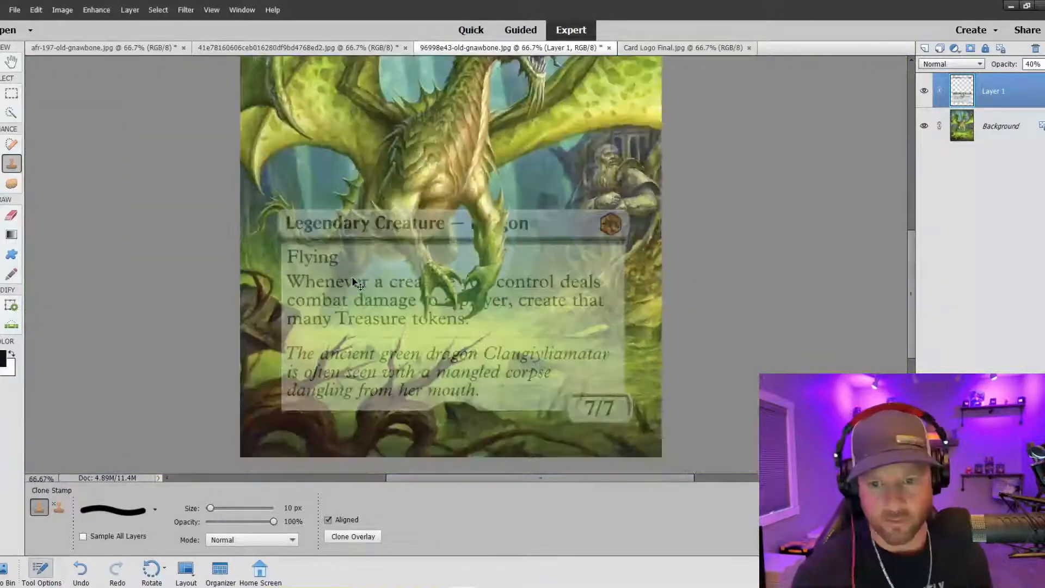
key(ctrl+minus)
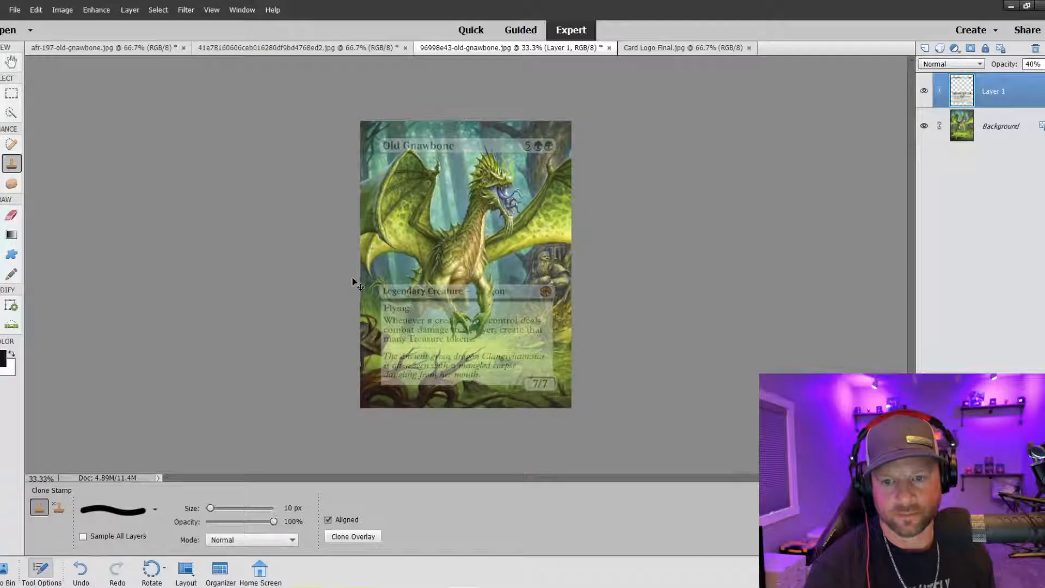
key(ctrl+plus)
key(ctrl+plus)
key(ctrl+plus)
key(ctrl+plus)
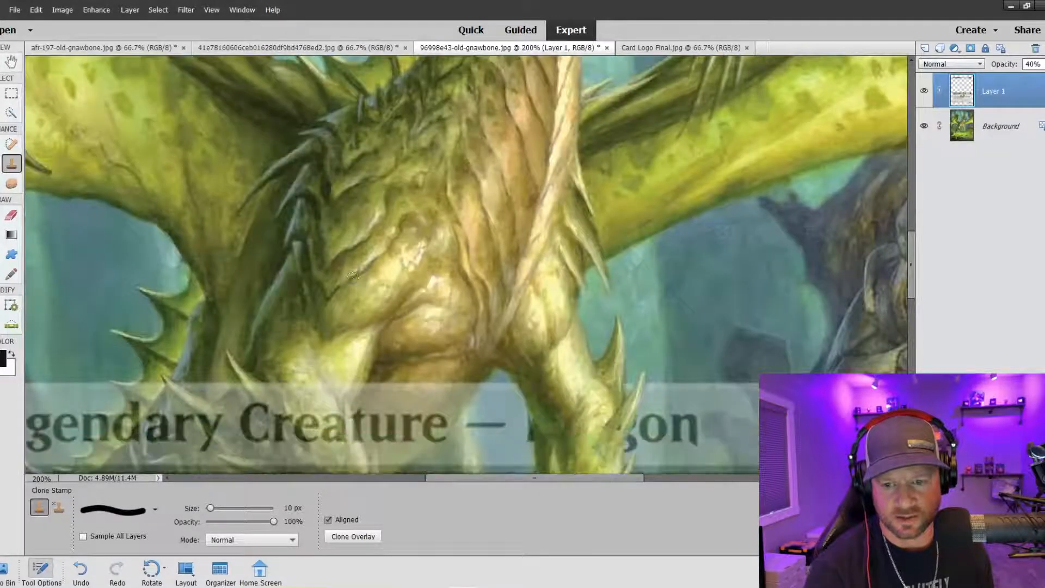
scroll(528, 371, down, 2)
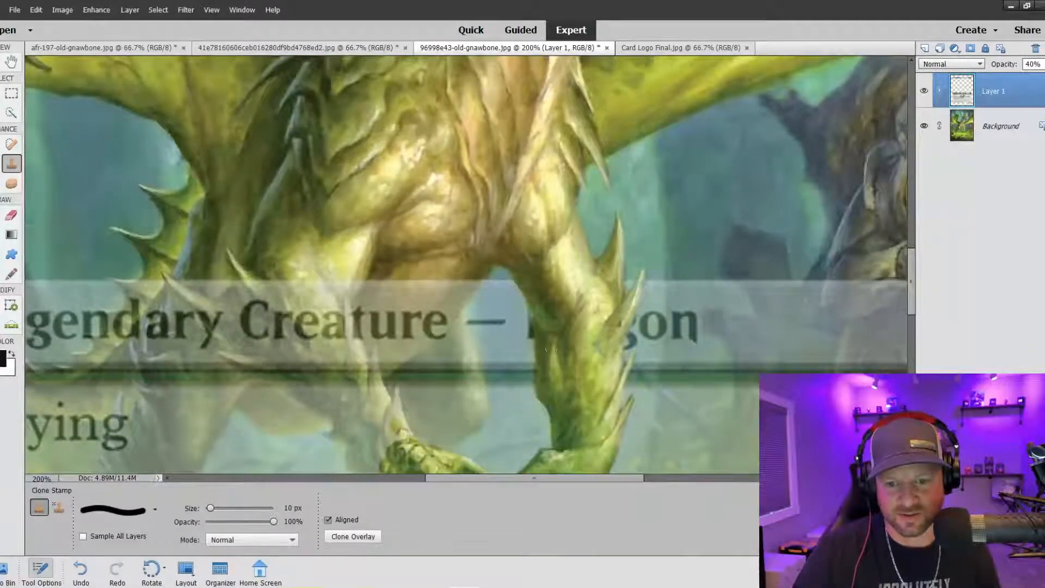
scroll(550, 349, down, 2)
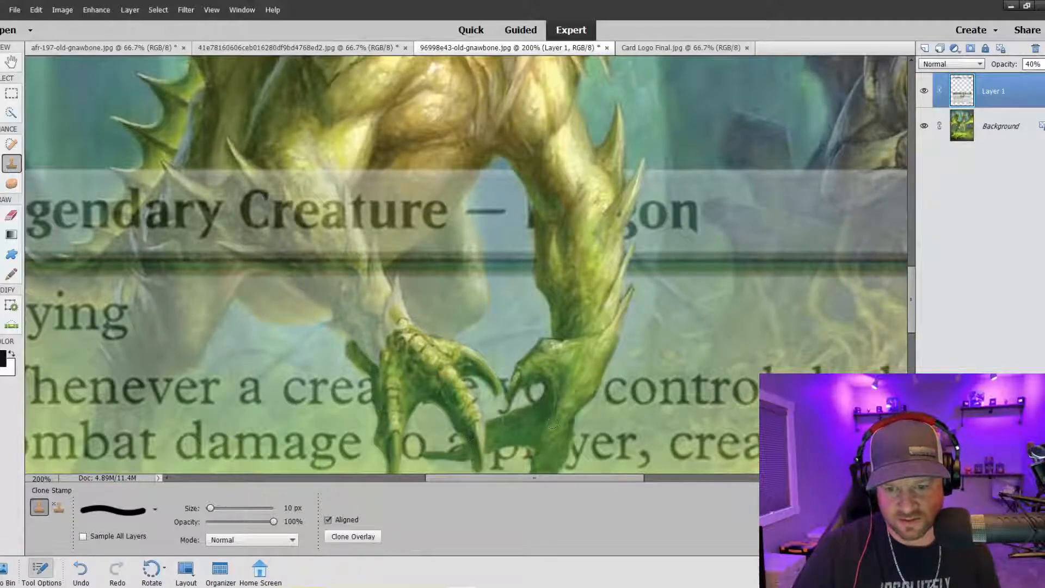
scroll(553, 423, down, 1)
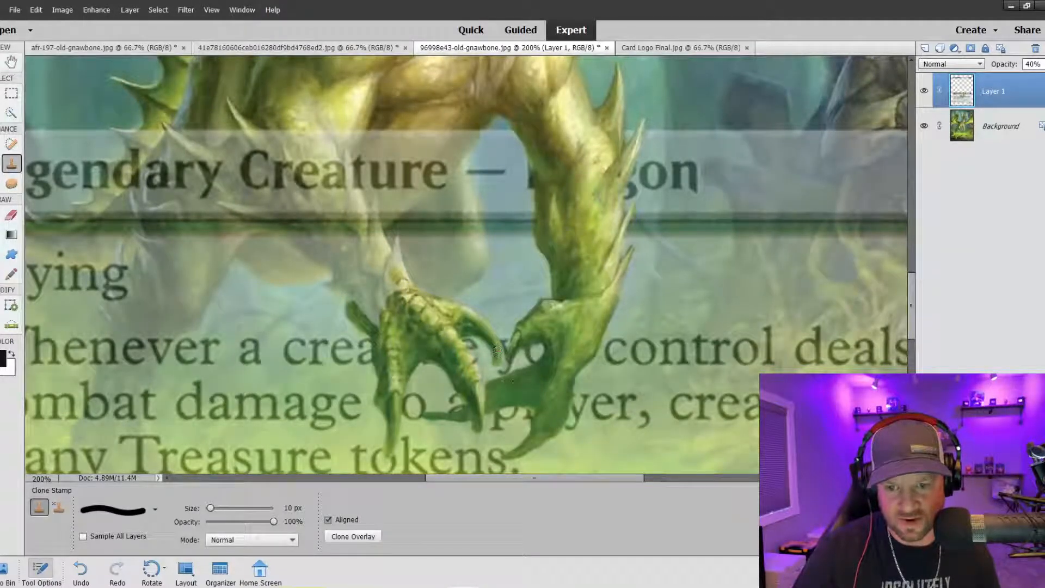
scroll(473, 359, down, 1)
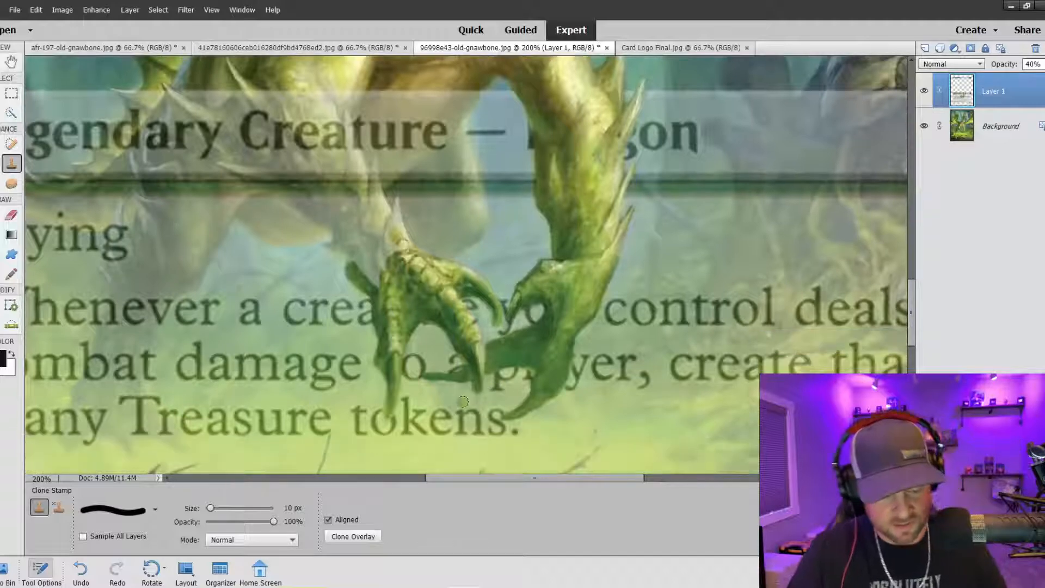
Step: Reduce the Clone Stamp brush to 7 px and touch up the claw tips of the second front foot
key(bracketleft)
key(bracketleft)
key(bracketleft)
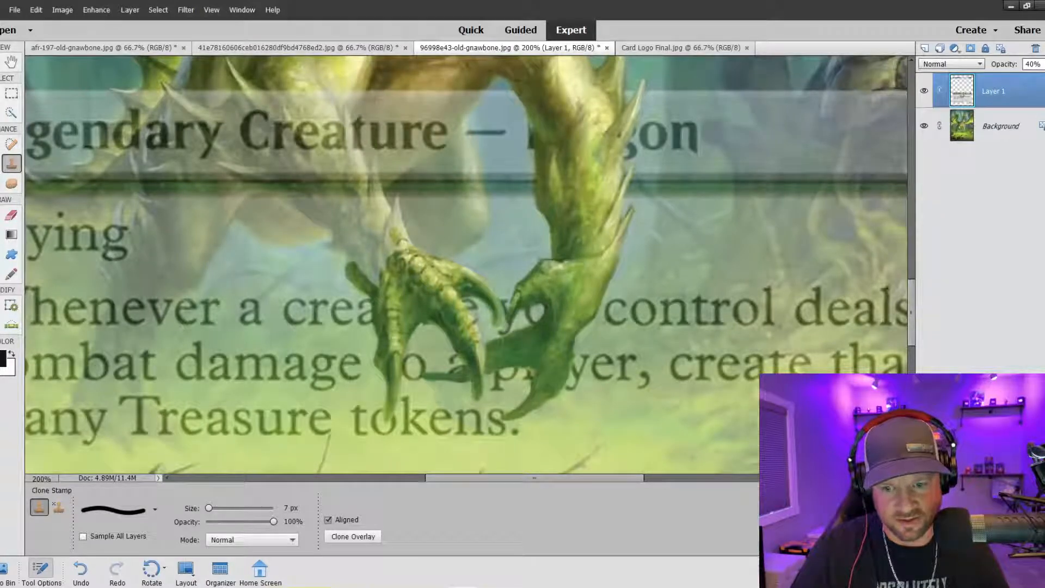
Step: Fade Layer 1 to 5% to inspect the leg artwork beneath, and raise its opacity to 44%
click(1040, 64)
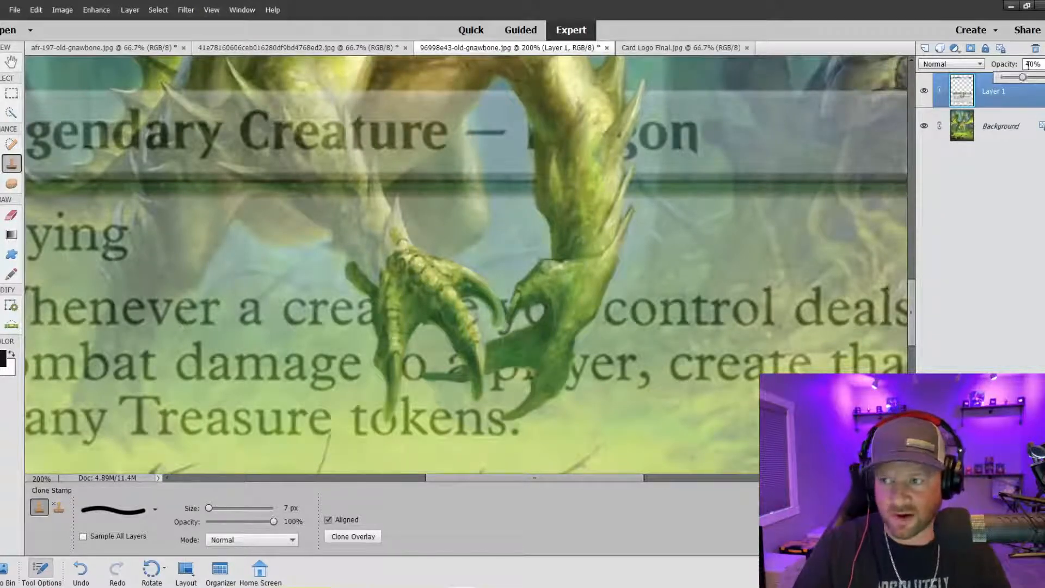
drag(1022, 78, 1002, 76)
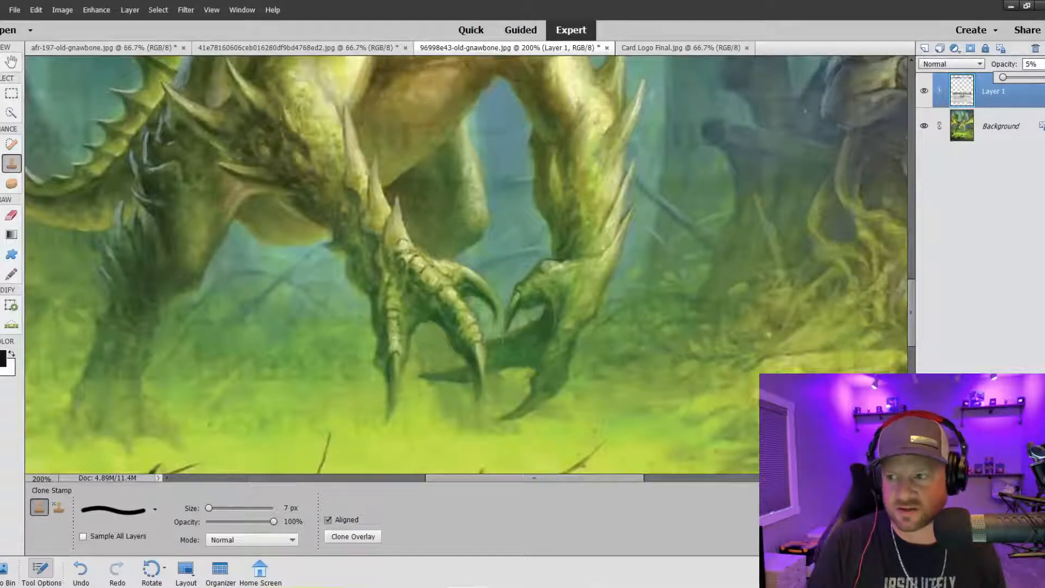
click(1027, 79)
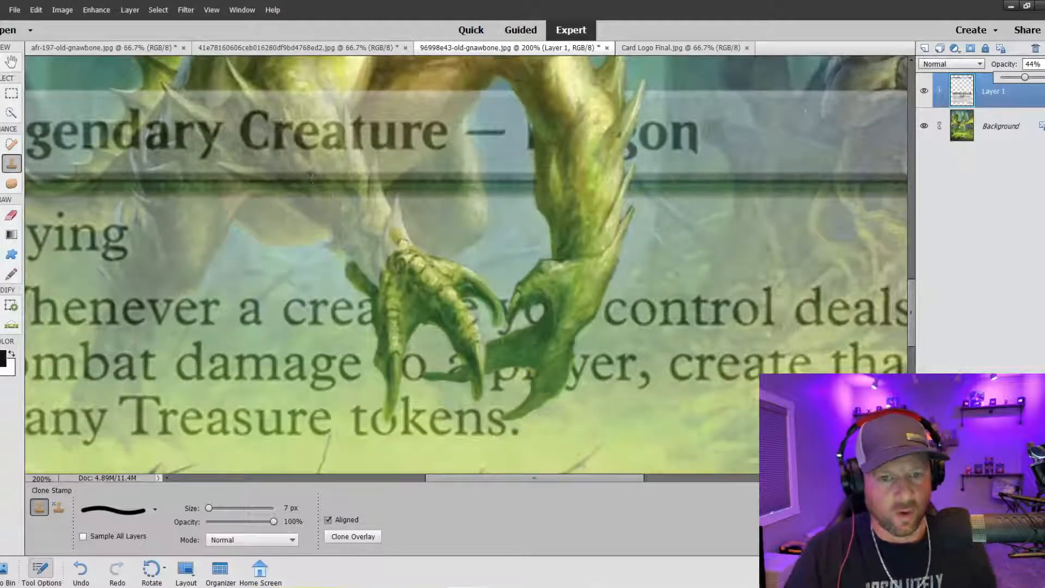
Step: Extend the cloned outer edge of the second foreleg upward above its foot with the 7 px brush
key(ctrl+minus)
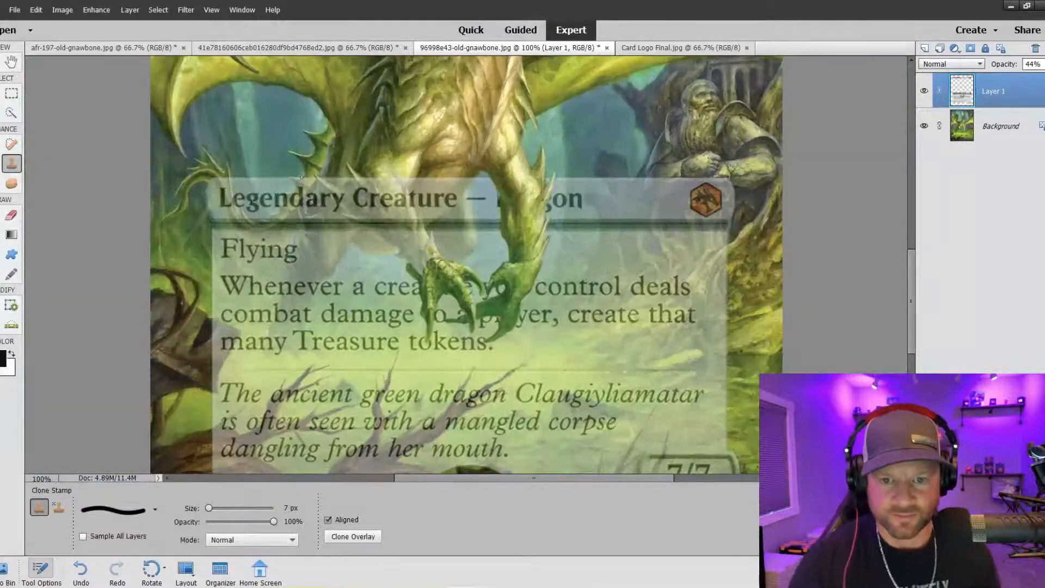
key(ctrl+plus)
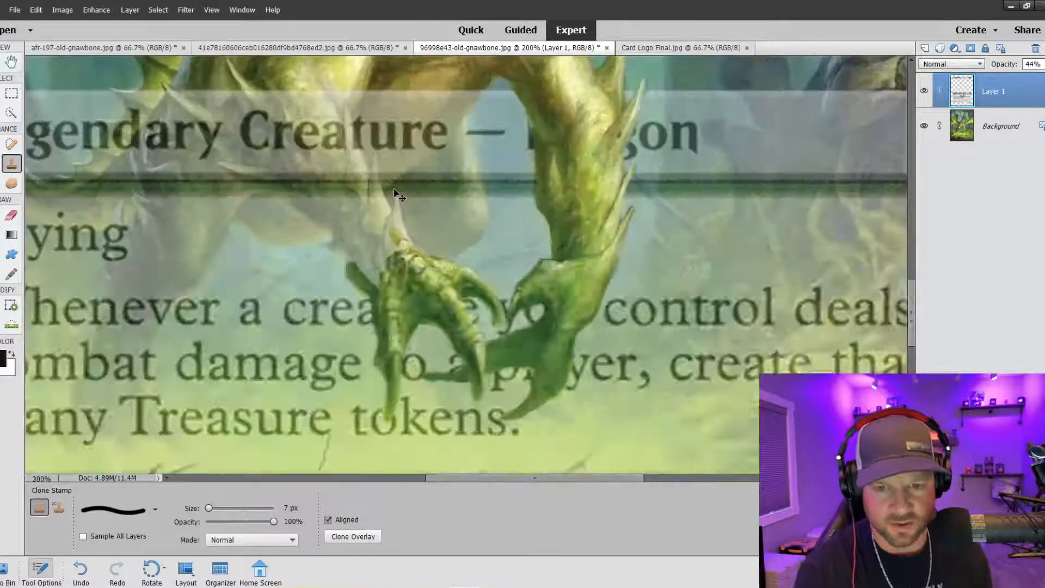
mouse_move(287, 255)
mouse_down()
mouse_move(267, 235)
mouse_move(290, 263)
mouse_move(268, 234)
mouse_up()
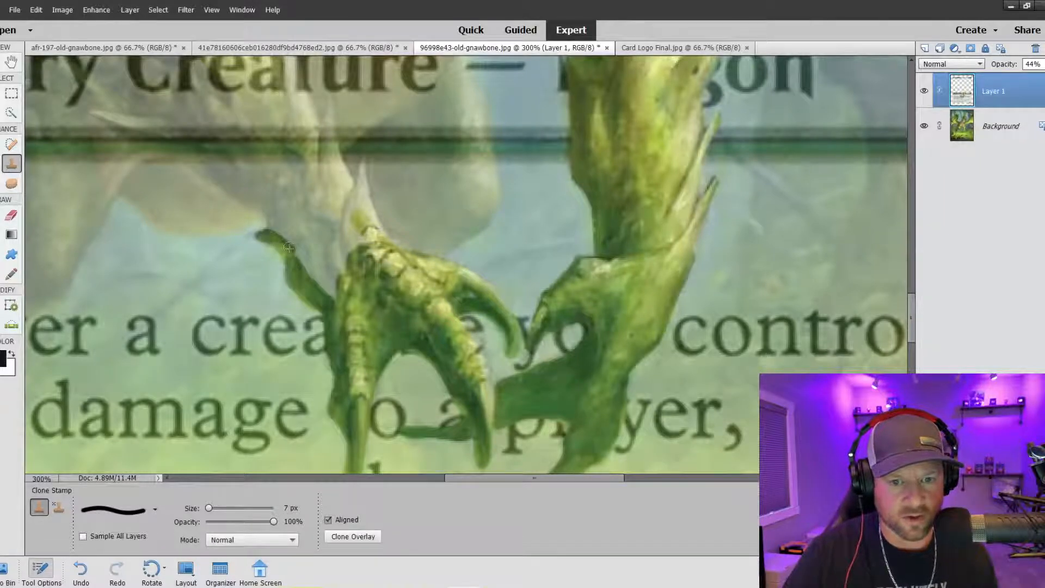
Step: Clone the edge of the second foreleg's long upper spike across the type line, over the end of "Legendary"
scroll(259, 199, up, 1)
drag(482, 480, 444, 480)
scroll(375, 230, up, 2)
scroll(376, 230, up, 1)
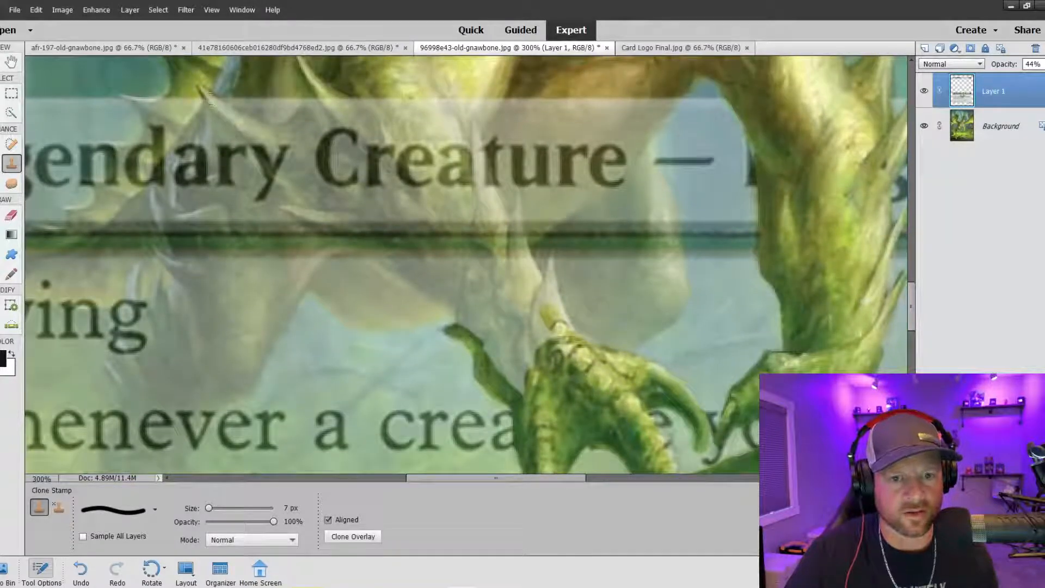
mouse_move(207, 97)
mouse_down()
mouse_move(283, 167)
mouse_move(288, 185)
mouse_move(269, 157)
mouse_move(303, 212)
mouse_up()
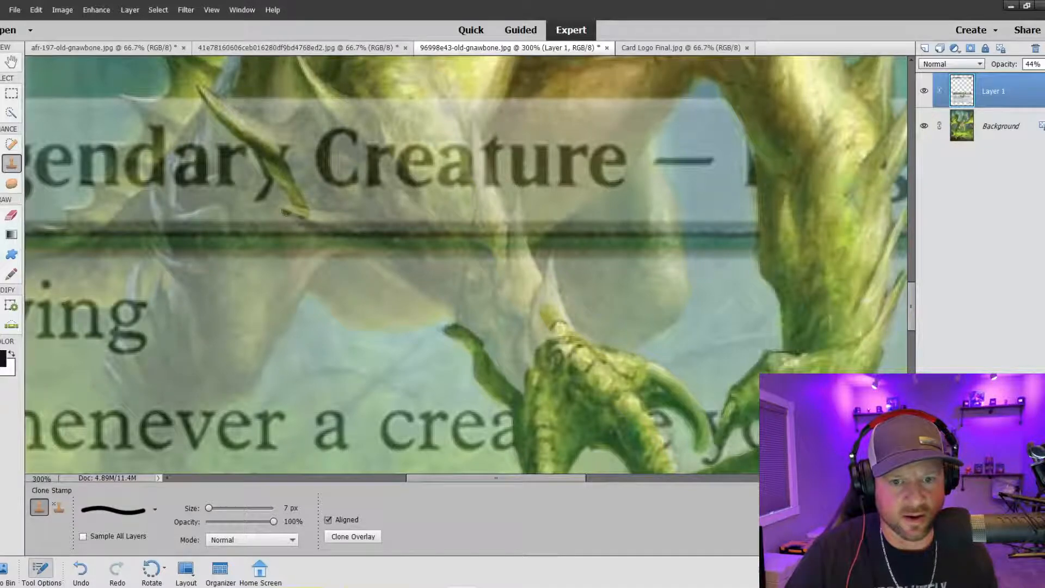
Step: Set the Clone Stamp brush to 5 px, fade Layer 1 to 32% opacity, and clone the second foreleg's lower edge down toward its foot
key(bracketleft)
key(bracketleft)
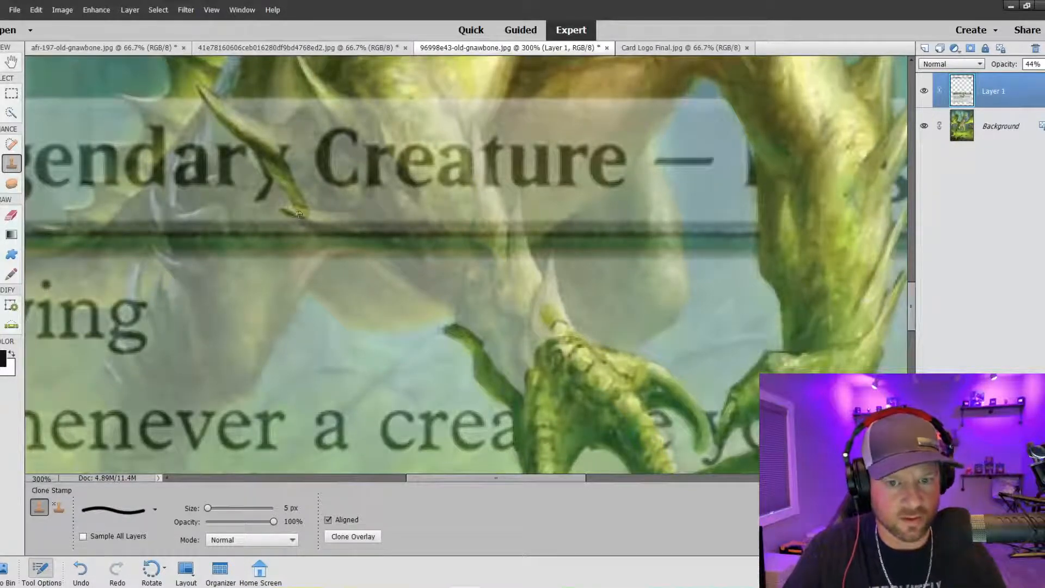
click(1041, 64)
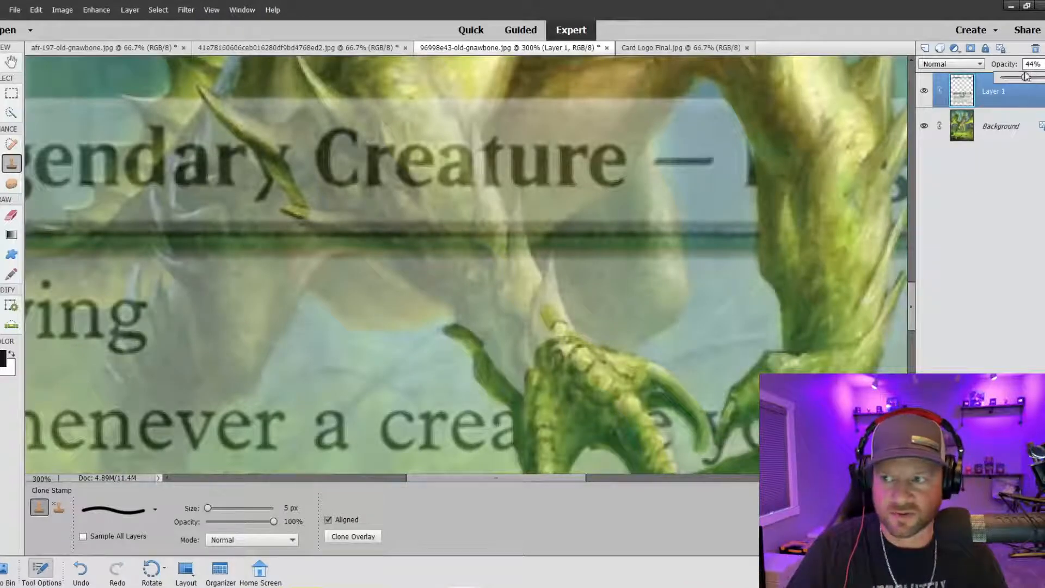
drag(1025, 76, 1018, 76)
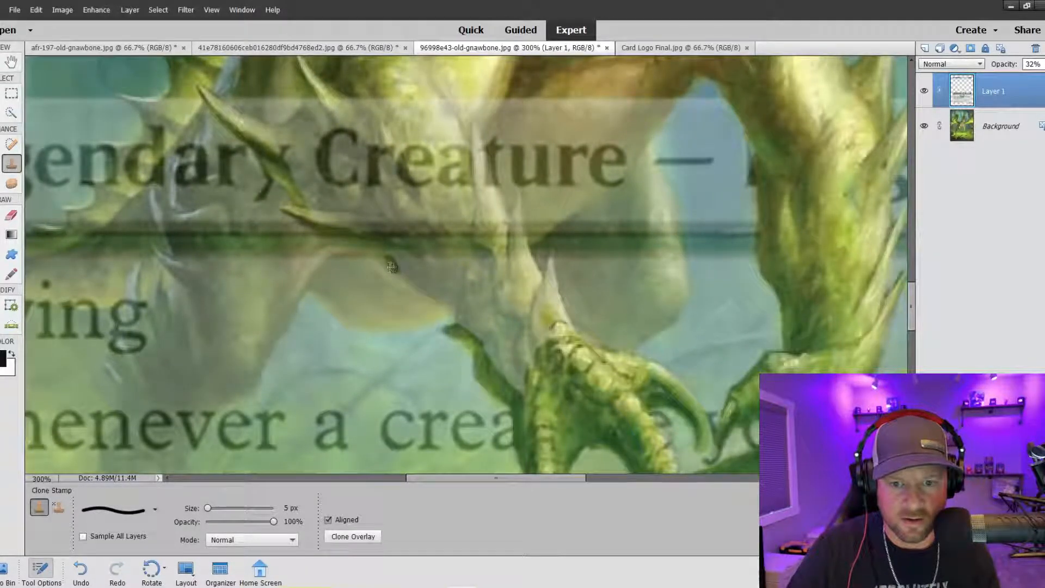
drag(392, 267, 463, 328)
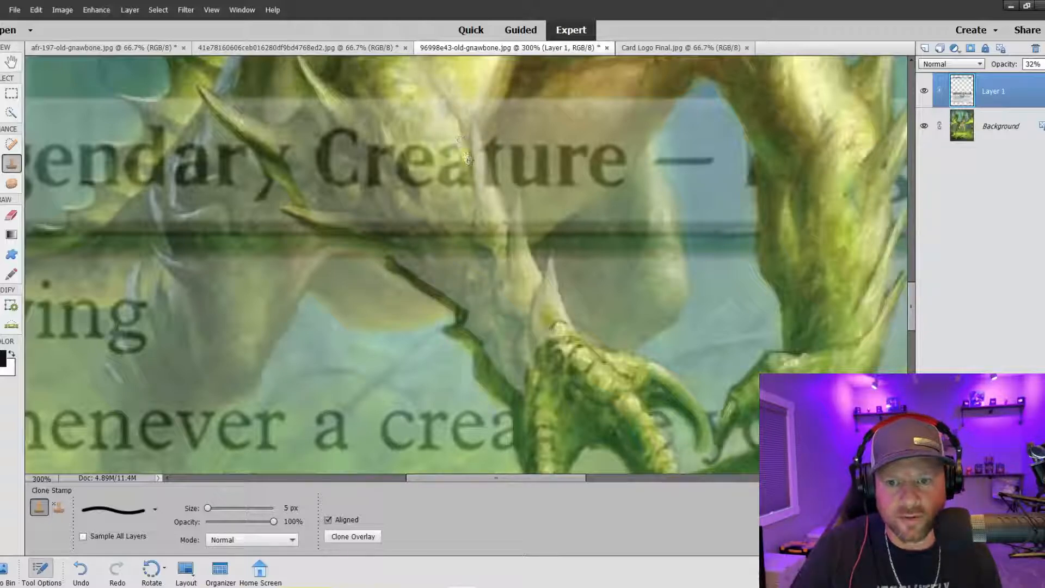
Step: Clone the spikes along the second foreleg's upper edge, from "Creature" down to the text box, refining with a 3 px brush
drag(479, 143, 495, 202)
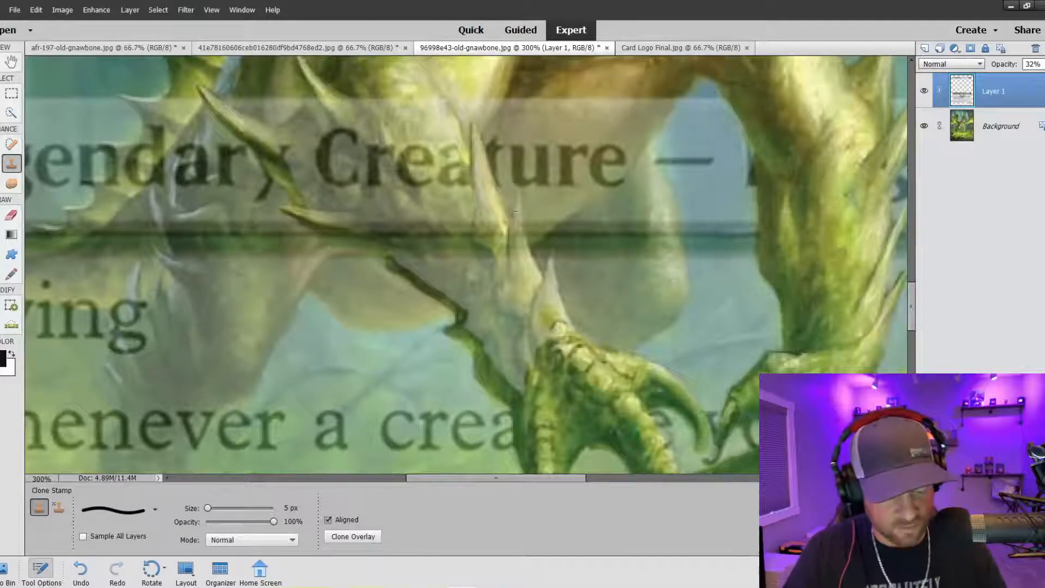
key(bracketleft)
key(bracketleft)
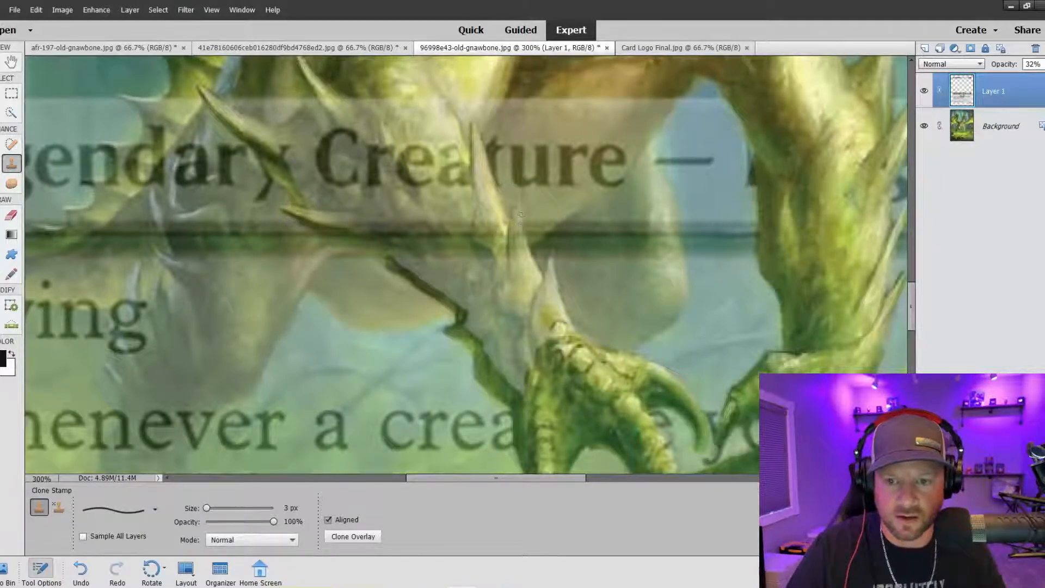
drag(520, 216, 523, 238)
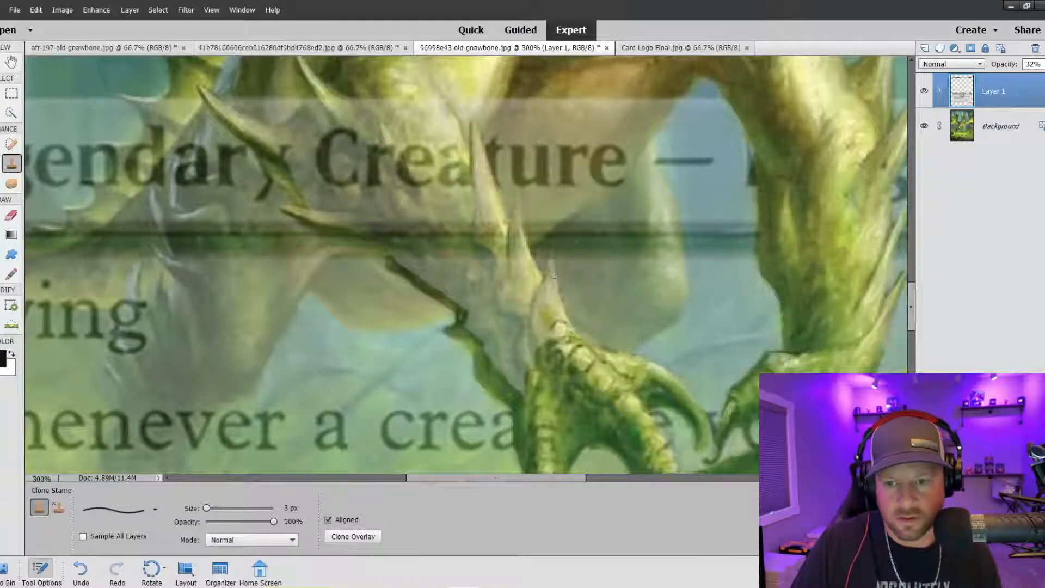
Step: Raise Layer 1 to 49% opacity and clone the second foreleg's interior over the type line and text box, using brushes from 9 to 25 px
click(1037, 63)
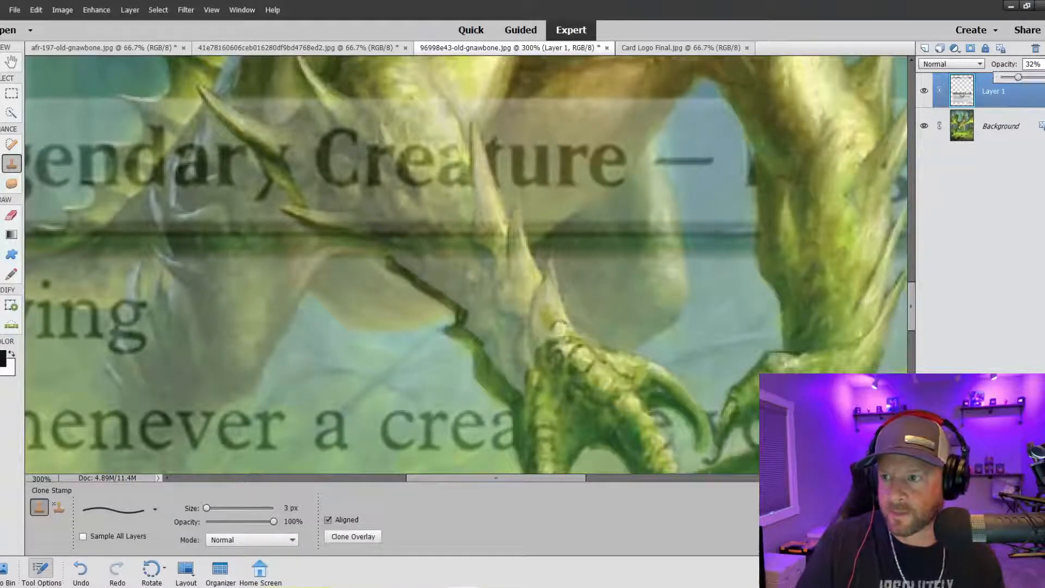
drag(1017, 78, 1029, 81)
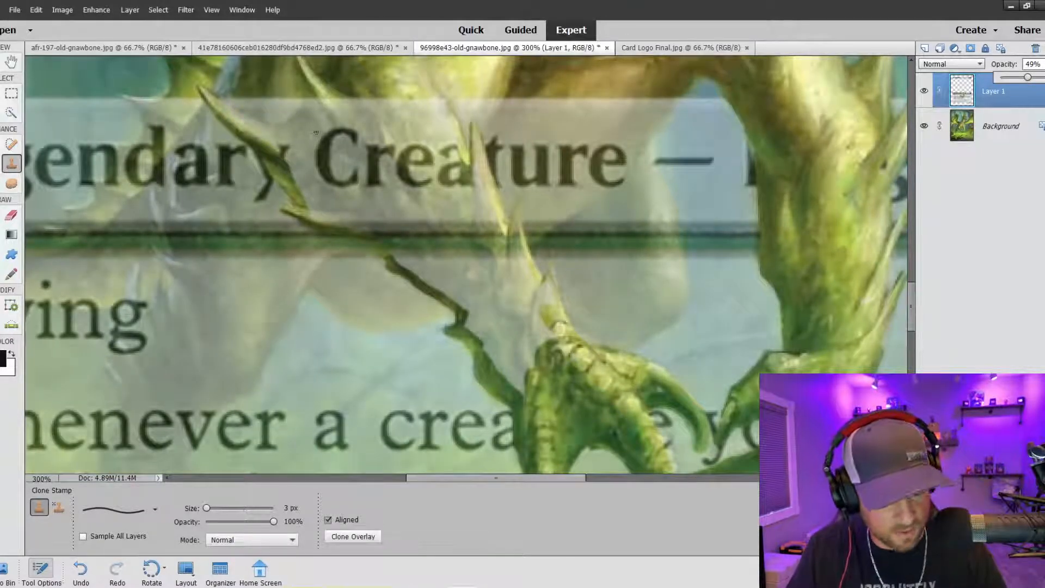
key(bracketright)
key(bracketright)
key(bracketright)
key(bracketright)
key(bracketright)
key(bracketright)
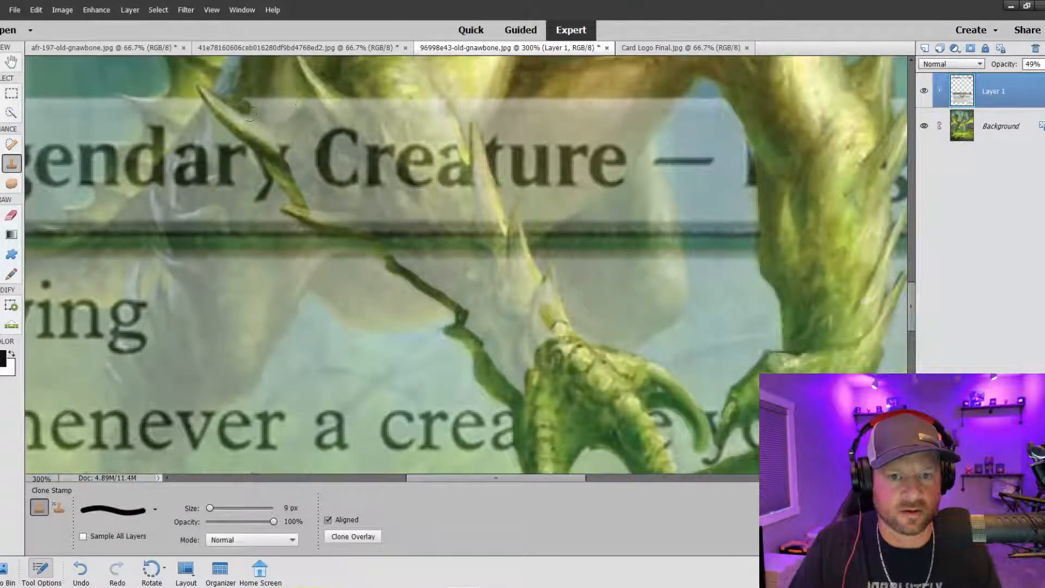
mouse_move(261, 131)
mouse_down()
mouse_move(229, 100)
mouse_move(284, 158)
mouse_move(267, 104)
mouse_move(296, 150)
mouse_move(243, 90)
mouse_move(263, 106)
mouse_move(438, 100)
mouse_move(461, 174)
mouse_move(406, 100)
mouse_move(423, 165)
mouse_move(350, 108)
mouse_move(297, 89)
mouse_move(334, 173)
mouse_move(279, 138)
mouse_move(313, 211)
mouse_move(305, 154)
mouse_move(331, 204)
mouse_move(342, 127)
mouse_move(388, 183)
mouse_move(391, 126)
mouse_move(420, 152)
mouse_move(417, 116)
mouse_move(465, 205)
mouse_move(459, 177)
mouse_move(467, 195)
mouse_move(476, 232)
mouse_move(458, 172)
mouse_move(498, 313)
mouse_move(517, 340)
mouse_move(506, 307)
mouse_move(554, 367)
mouse_move(533, 302)
mouse_move(506, 270)
mouse_up()
key(bracketright)
key(bracketright)
key(bracketright)
key(bracketright)
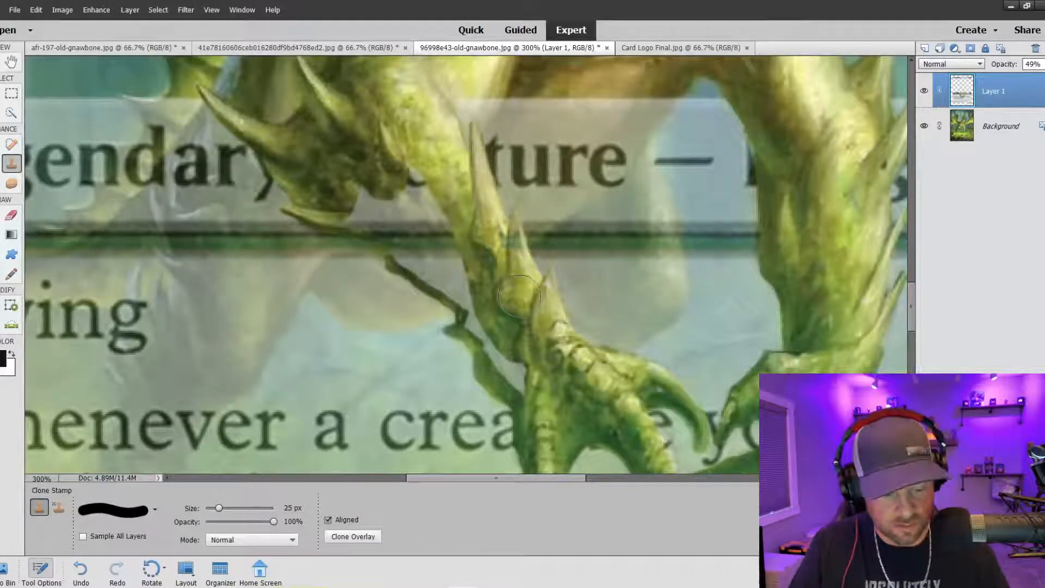
Step: Fill the remaining gaps at the second foreleg's spikes and along its lower edge with a 10 px clone brush
key(bracketleft)
key(bracketleft)
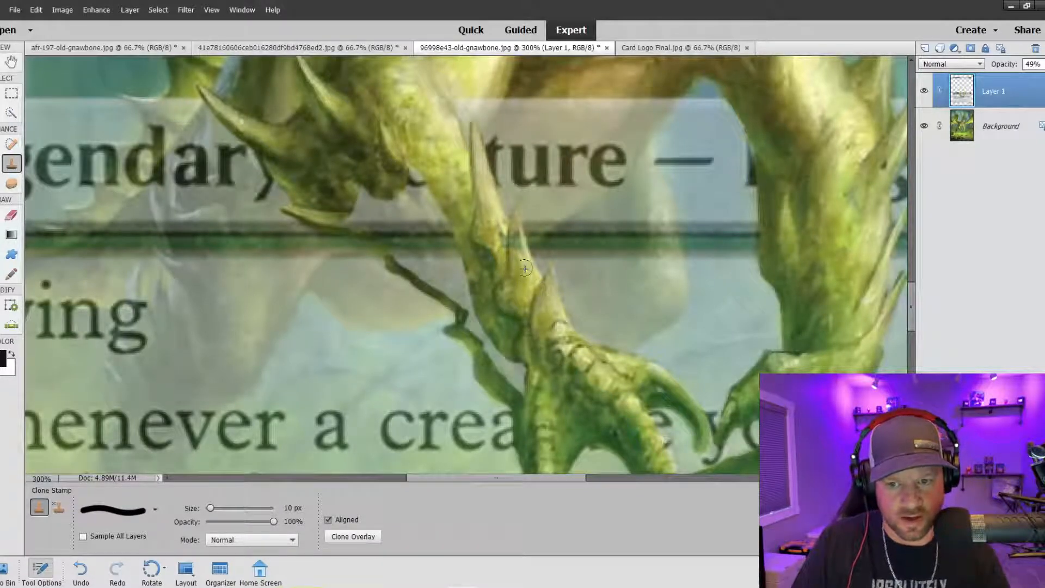
drag(524, 268, 496, 222)
drag(512, 244, 511, 229)
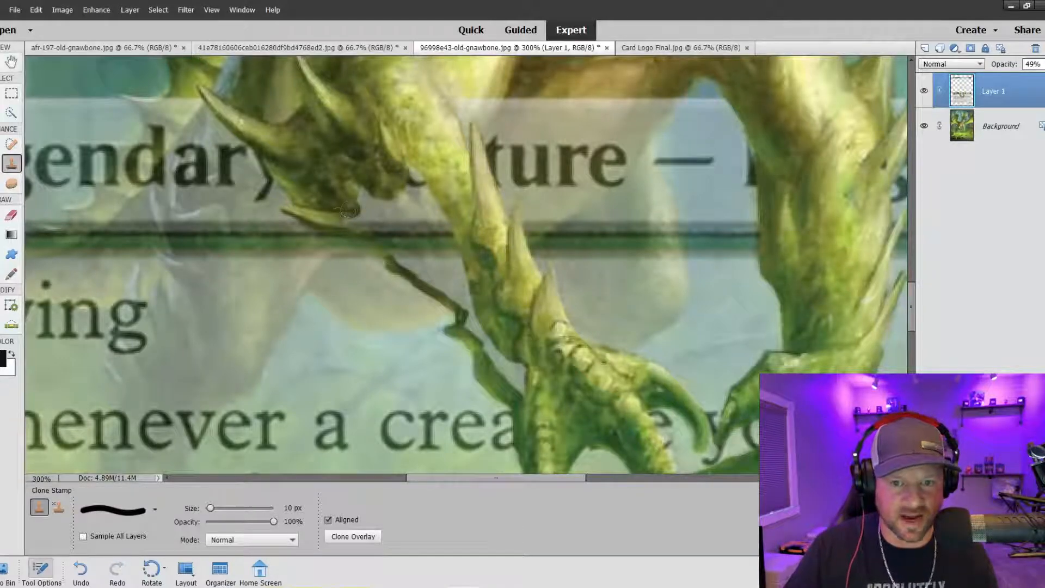
mouse_move(337, 218)
mouse_down()
mouse_move(382, 238)
mouse_move(408, 271)
mouse_move(378, 211)
mouse_move(437, 246)
mouse_move(423, 253)
mouse_move(358, 191)
mouse_move(383, 220)
mouse_move(360, 209)
mouse_move(386, 189)
mouse_move(414, 215)
mouse_move(416, 169)
mouse_move(459, 259)
mouse_move(412, 194)
mouse_move(452, 265)
mouse_move(420, 211)
mouse_move(409, 249)
mouse_move(463, 303)
mouse_move(418, 233)
mouse_move(520, 376)
mouse_up()
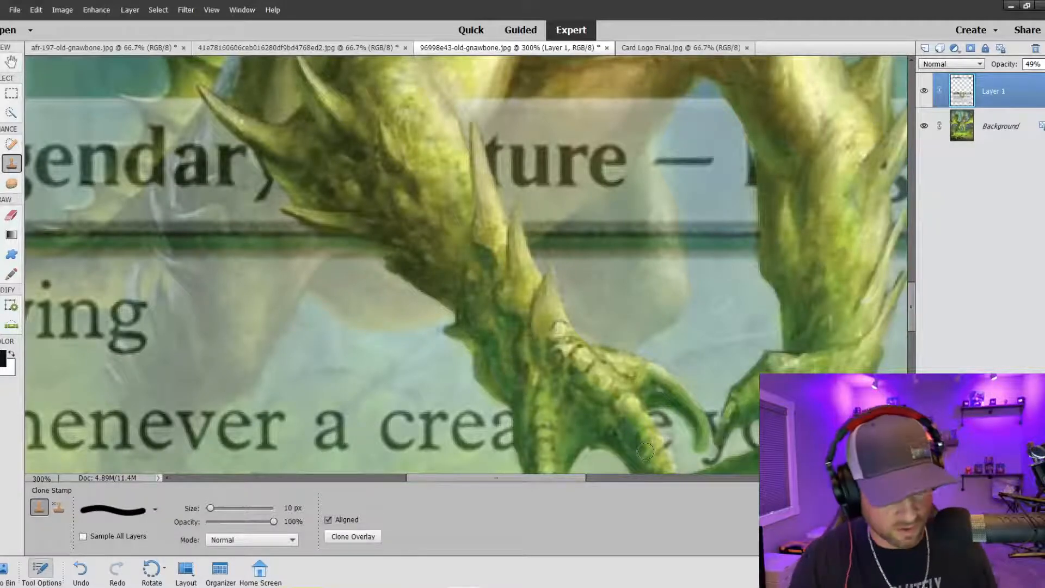
Step: Examine the whole card to check how the cloned legs overlap the type line and text box
key(ctrl+minus)
key(ctrl+minus)
key(ctrl+minus)
key(ctrl+minus)
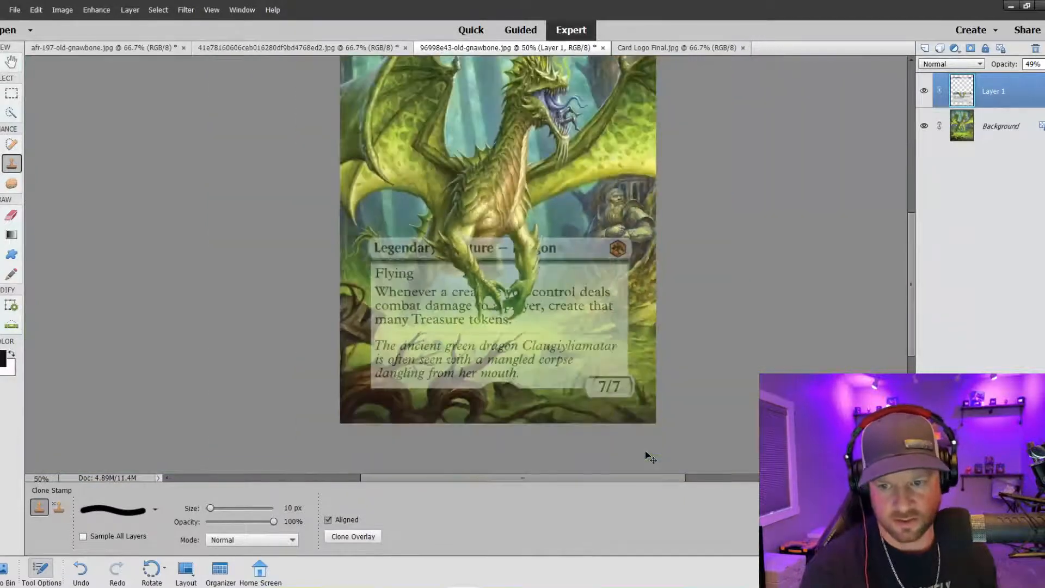
key(ctrl+minus)
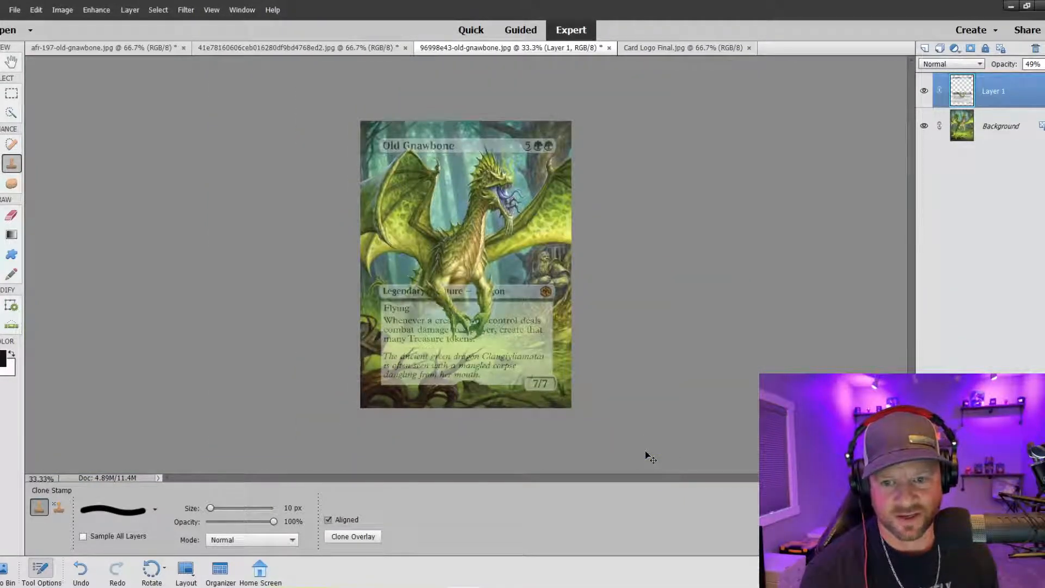
key(ctrl+plus)
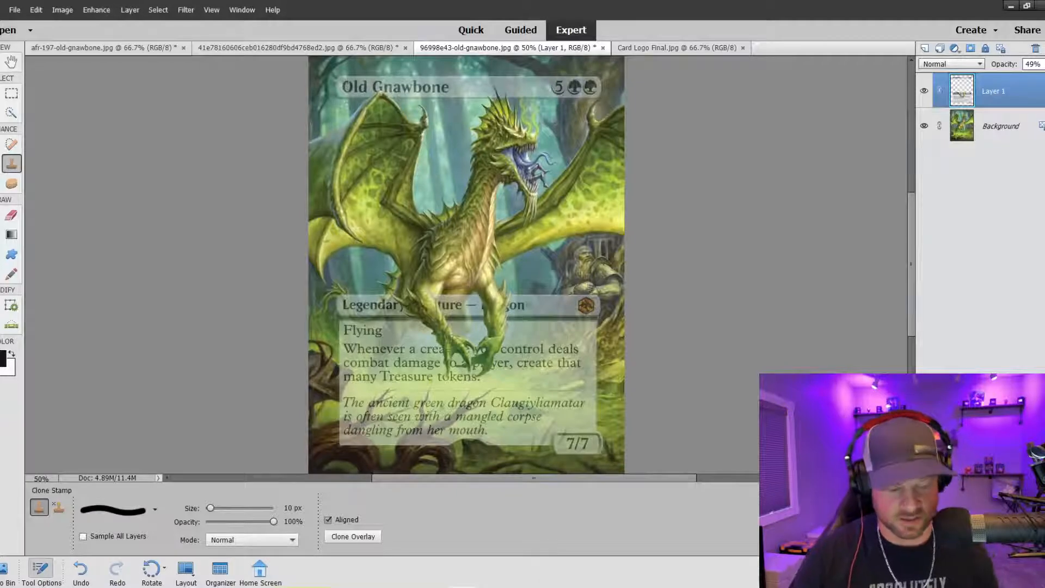
key(ctrl+plus)
key(ctrl+plus)
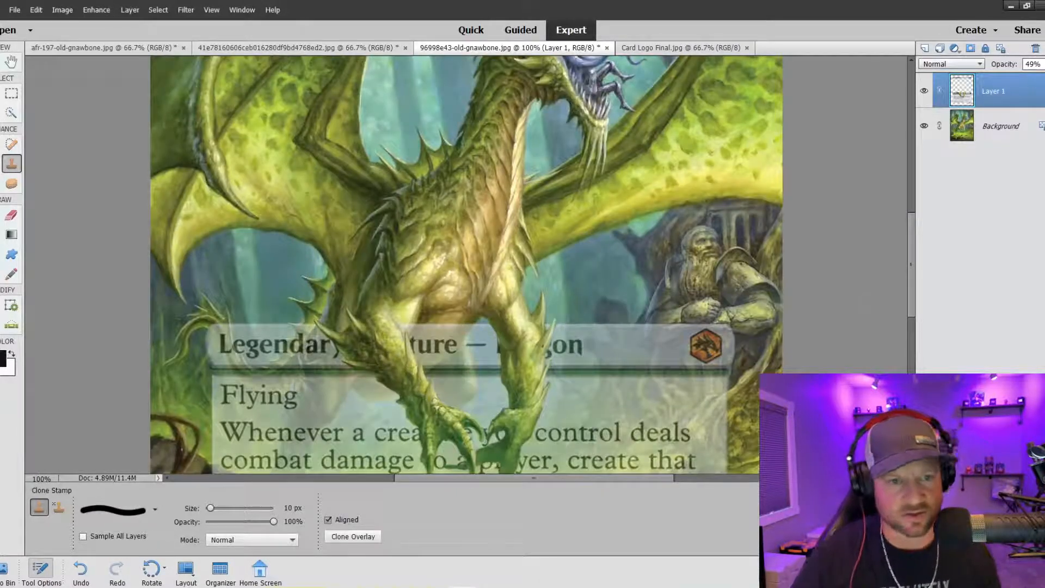
Step: Select the thin strip between the type line and the text box, about 14.3 in wide and 0.18 in high
click(10, 94)
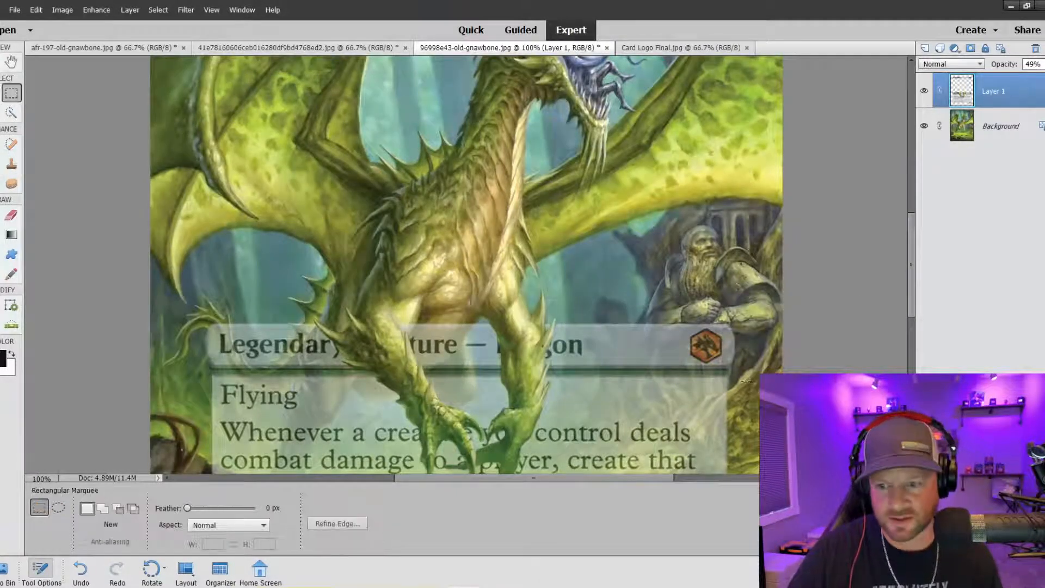
drag(732, 375, 137, 369)
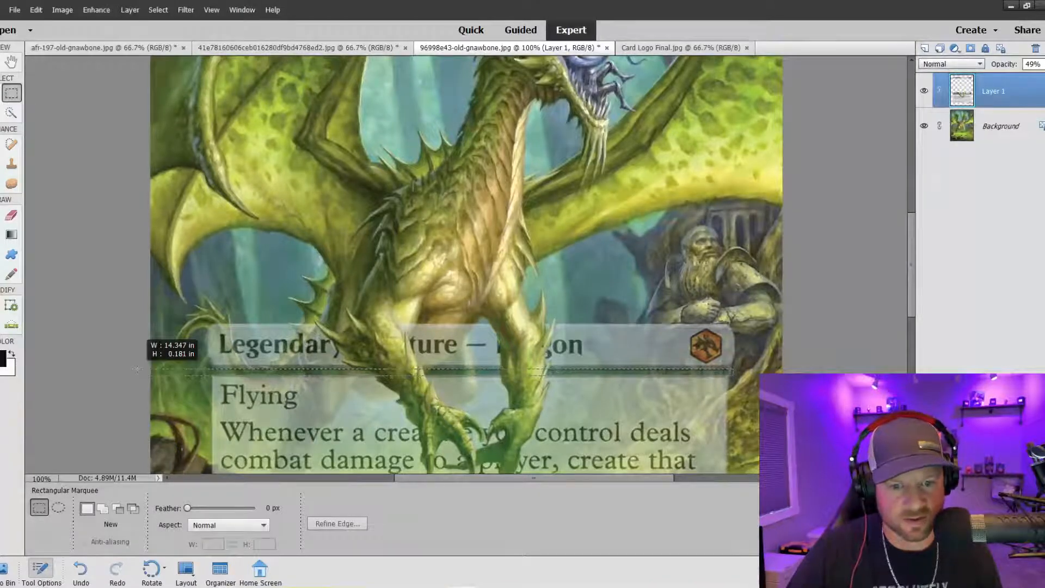
drag(138, 369, 138, 369)
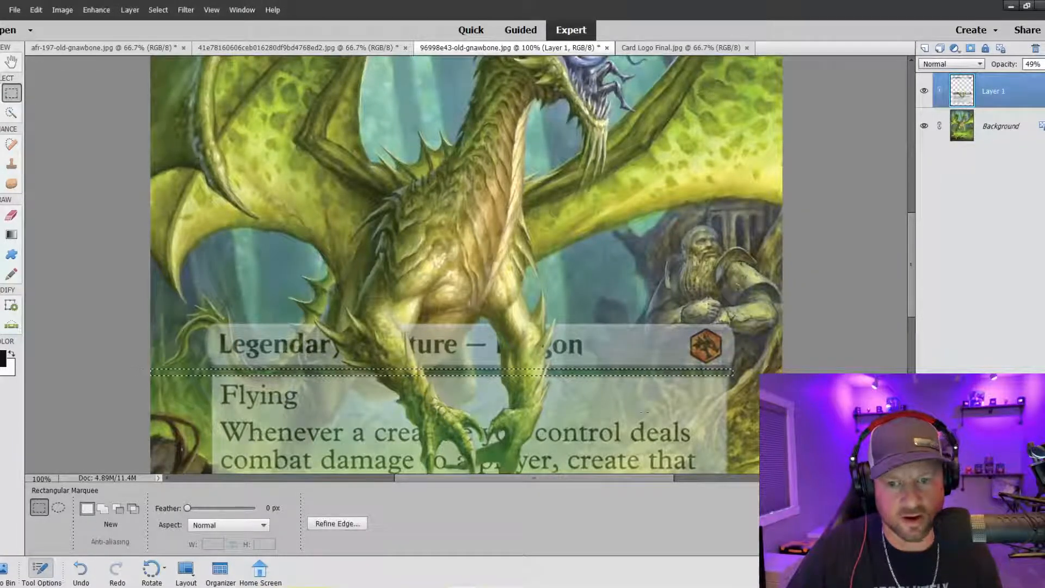
Step: Clone the artwork over the selected strip between the two boxes with a 30 px brush, and clear the selection
key(s)
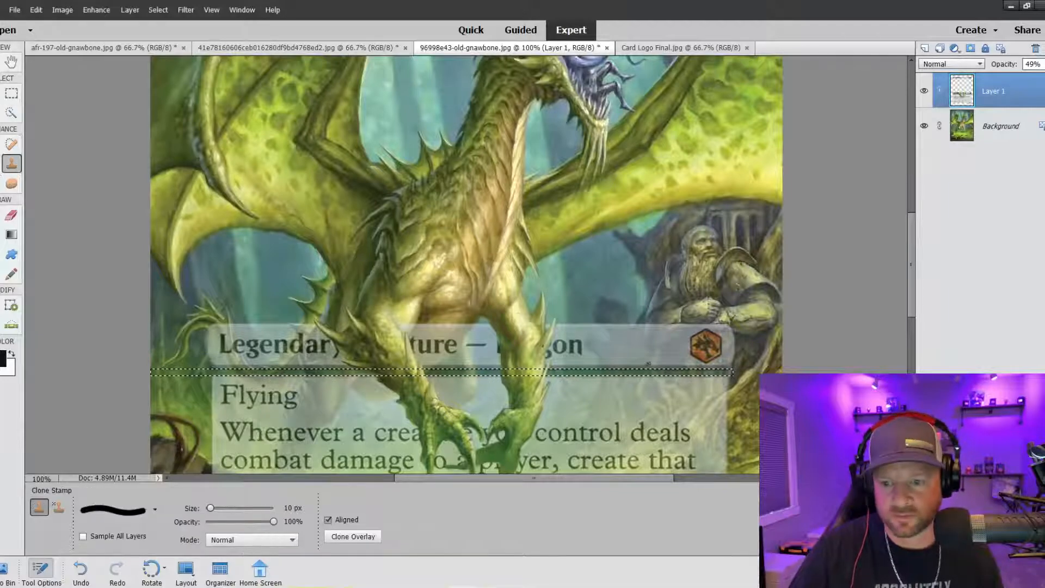
key(bracketright)
key(bracketright)
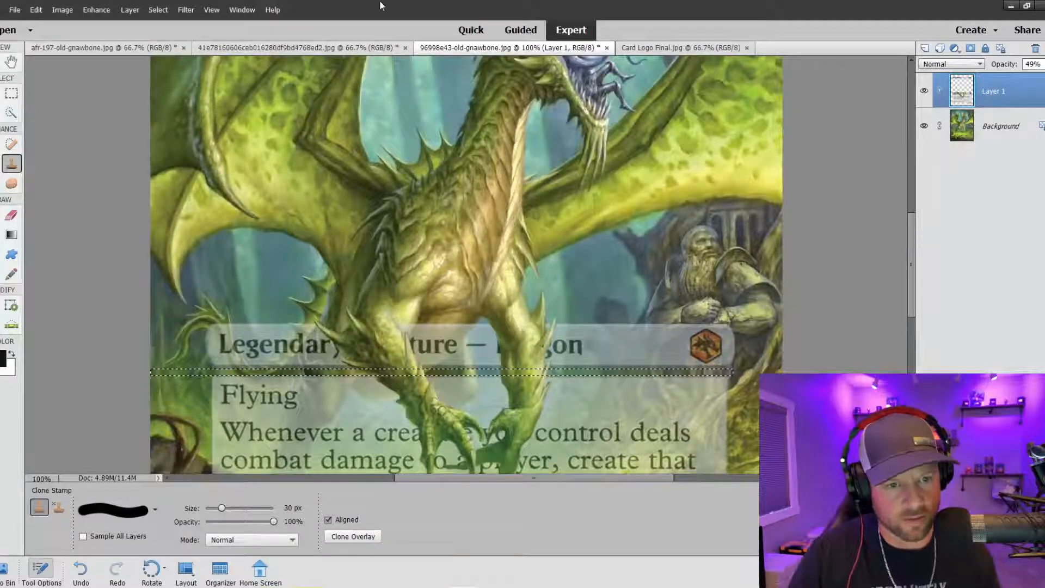
click(11, 93)
right_click(207, 367)
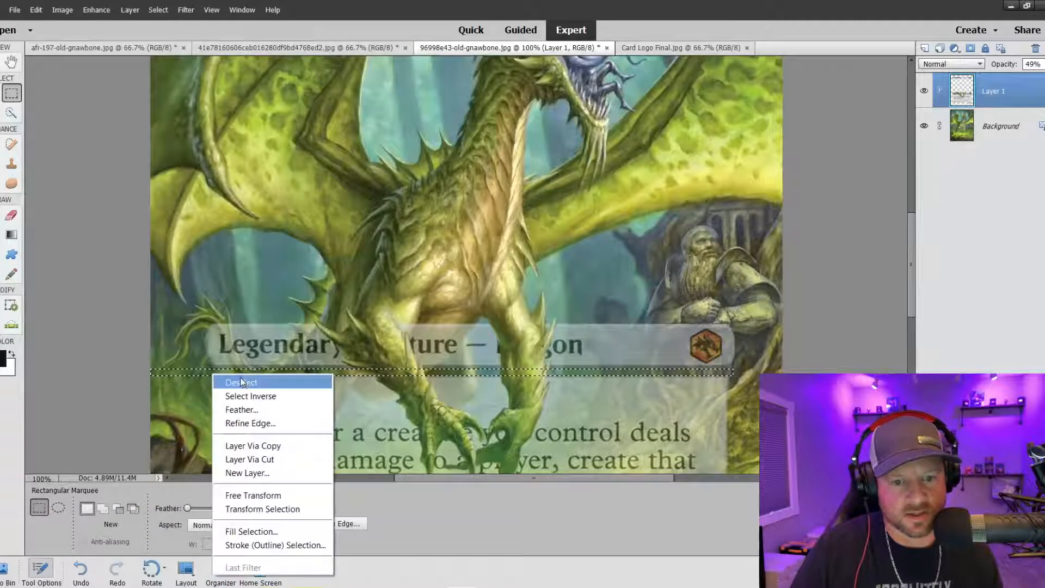
click(276, 383)
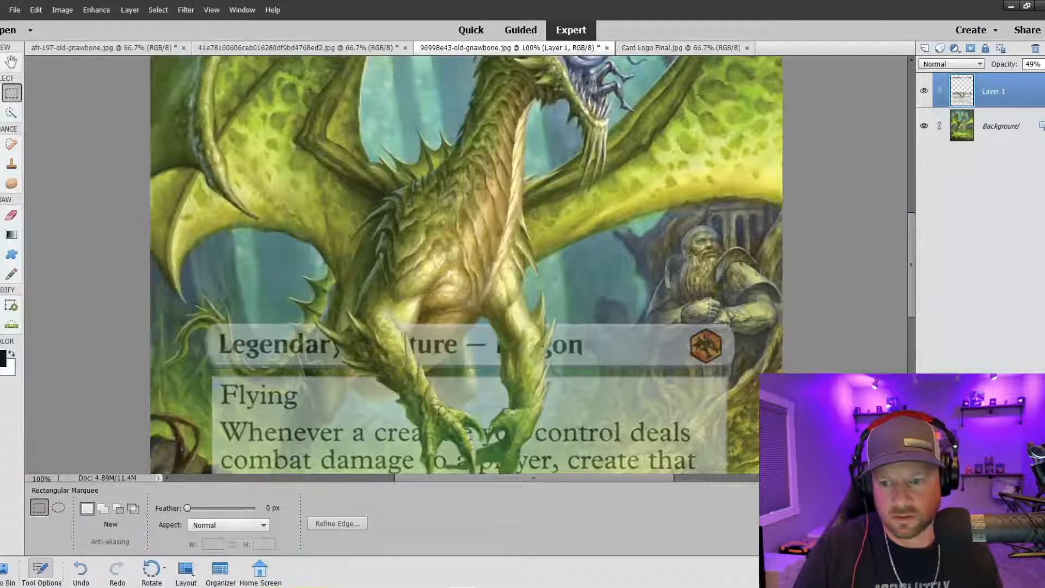
Step: Quick-select the central bare branch behind the flavor text on the Background layer with a 15 px brush
key(ctrl+minus)
key(ctrl+minus)
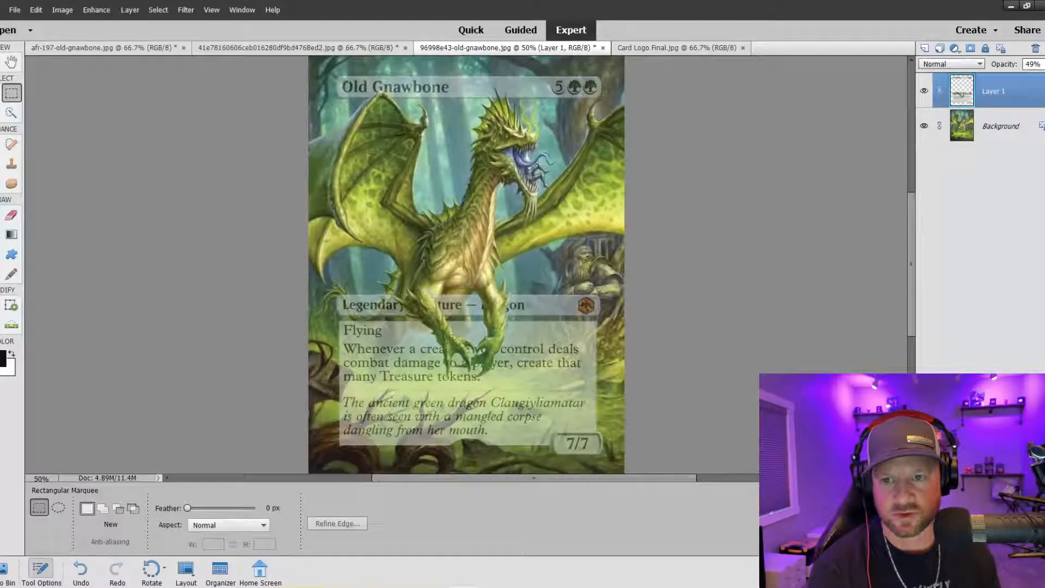
key(ctrl+plus)
key(ctrl+plus)
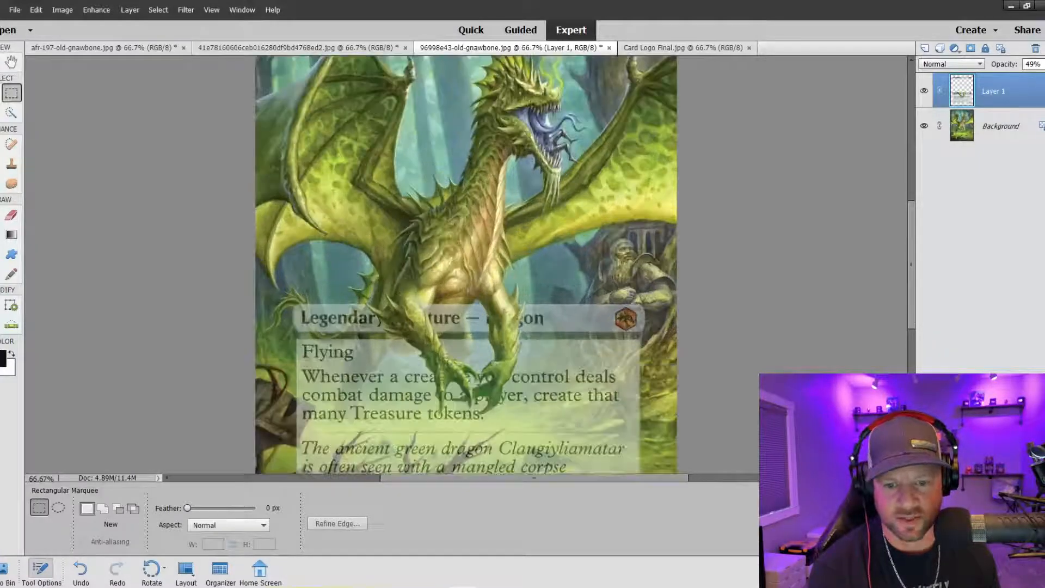
scroll(453, 364, down, 5)
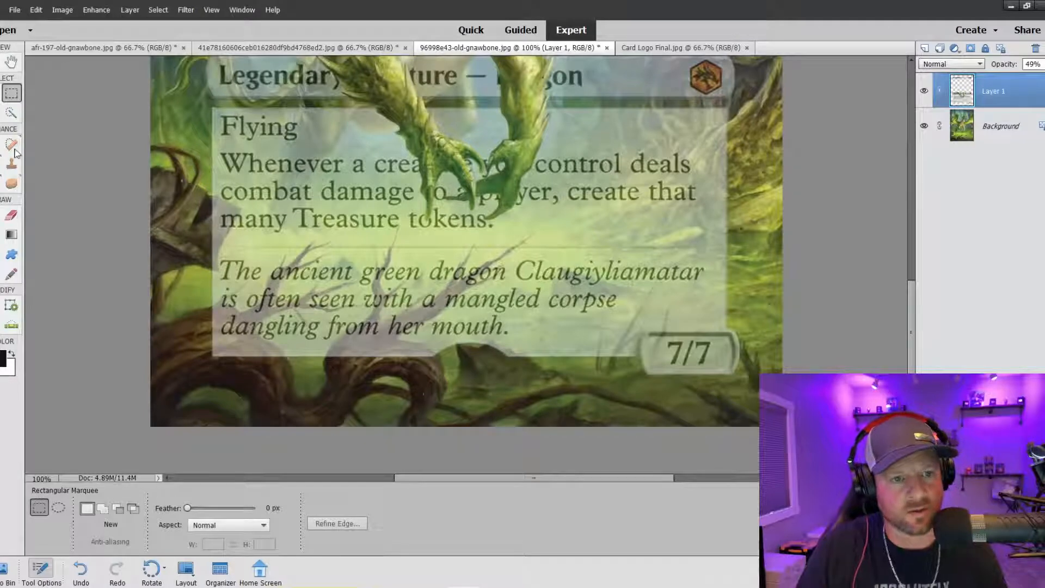
click(11, 112)
click(956, 126)
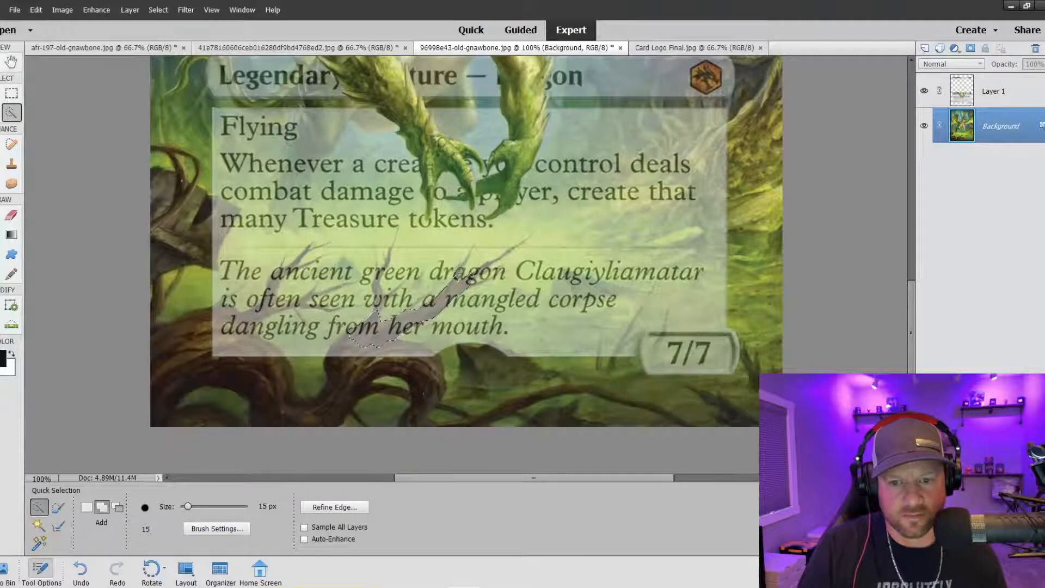
Step: Reduce the Quick Selection brush to 8 px and add the base of the outer left branch, undoing selections that spill into the roots
key(bracketleft)
key(bracketleft)
key(bracketleft)
key(bracketleft)
key(bracketleft)
key(bracketleft)
key(bracketleft)
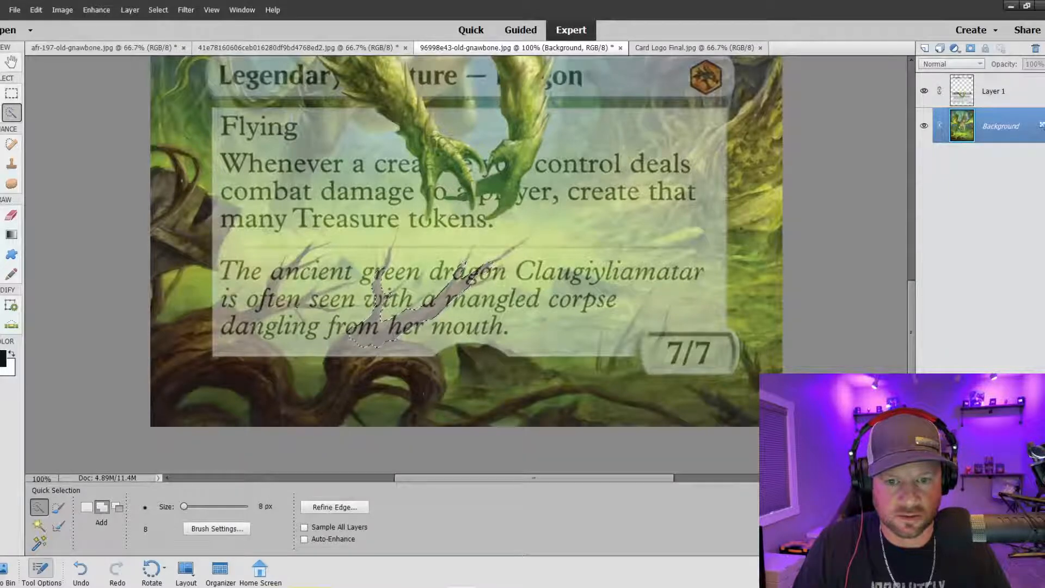
drag(240, 345, 243, 337)
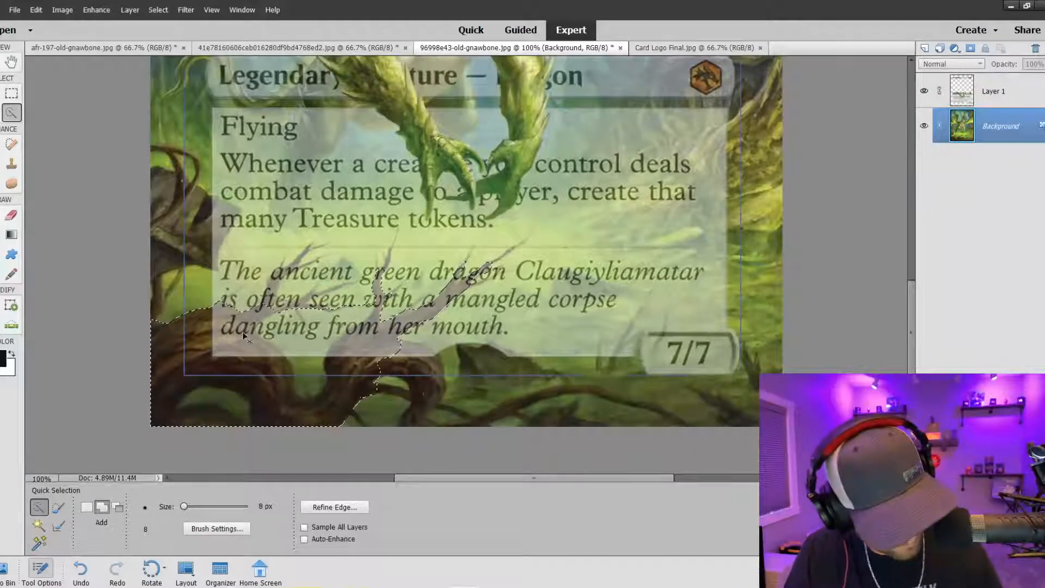
key(ctrl+z)
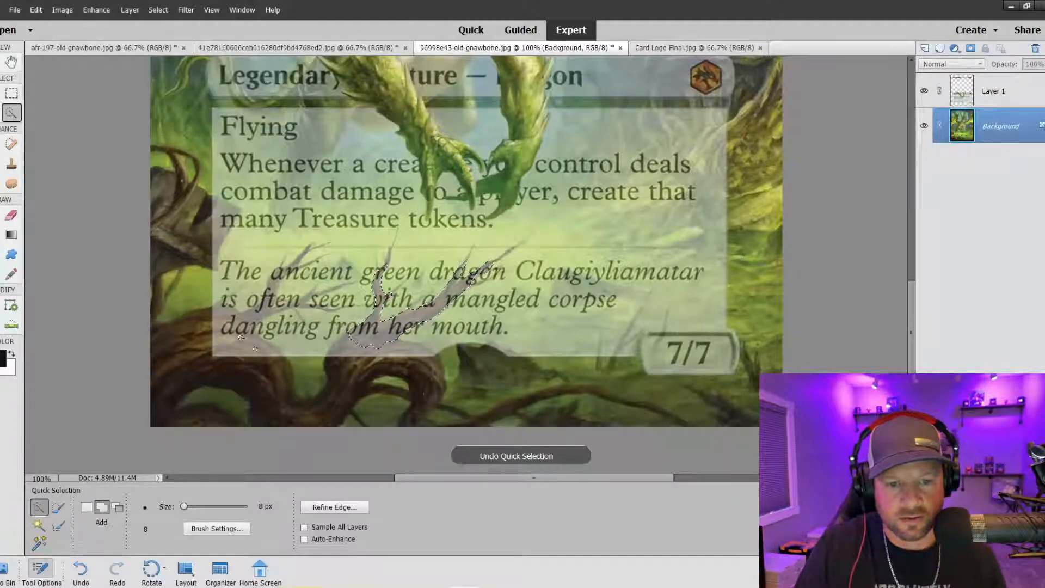
mouse_move(242, 337)
mouse_down()
mouse_move(215, 313)
mouse_move(227, 347)
mouse_move(263, 347)
mouse_up()
key(ctrl+z)
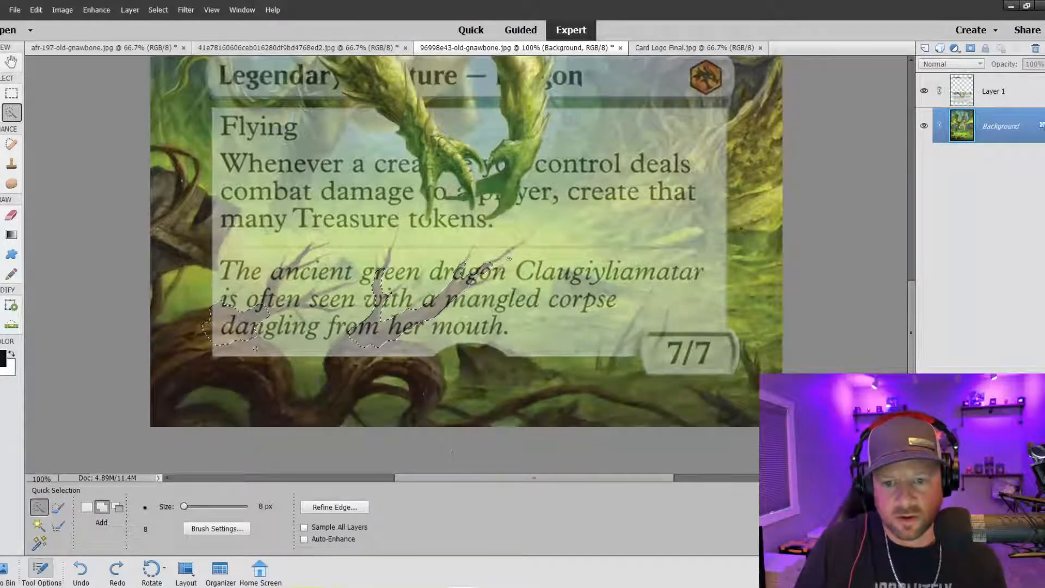
Step: Add the outer left branch's upper fork and side twigs to the quick selection, undoing the stroke that spills into the roots
mouse_move(275, 297)
mouse_down()
mouse_move(280, 272)
mouse_move(304, 250)
mouse_up()
drag(283, 305, 315, 304)
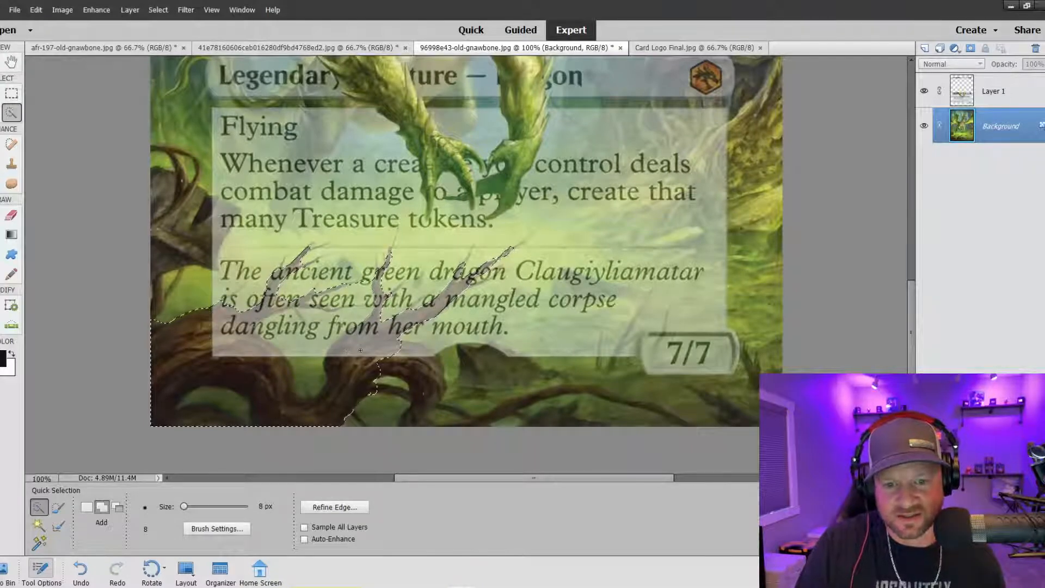
key(ctrl+z)
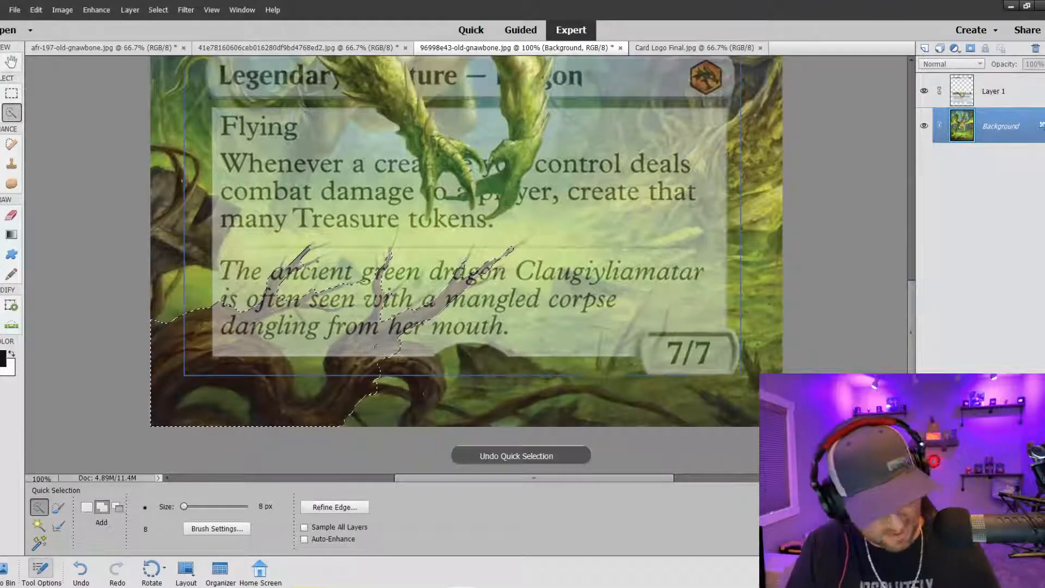
Step: Clone the artwork over the selected branches on Layer 1 with a 30 px brush, and clear the selection
click(11, 163)
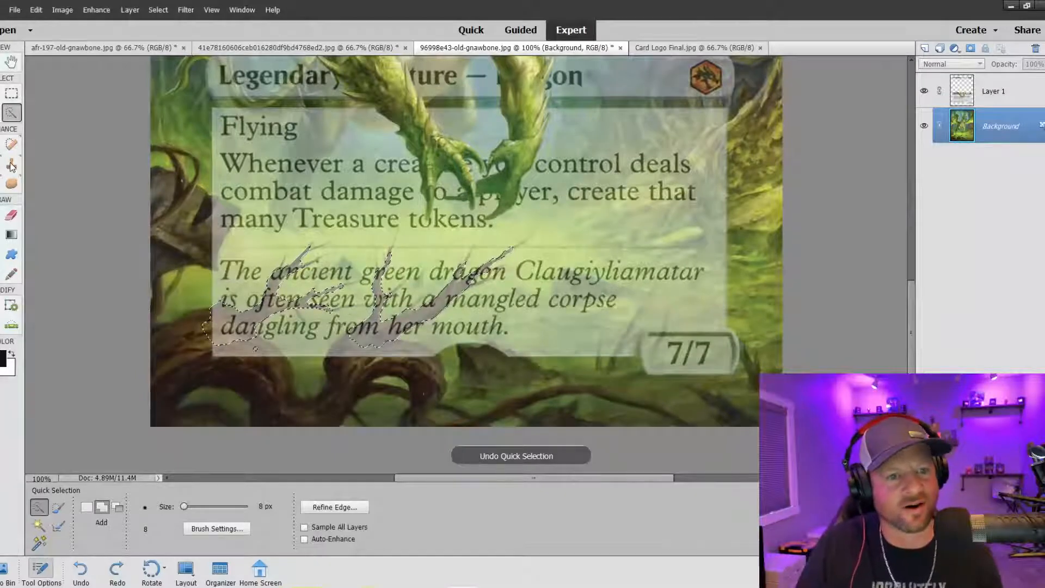
click(978, 100)
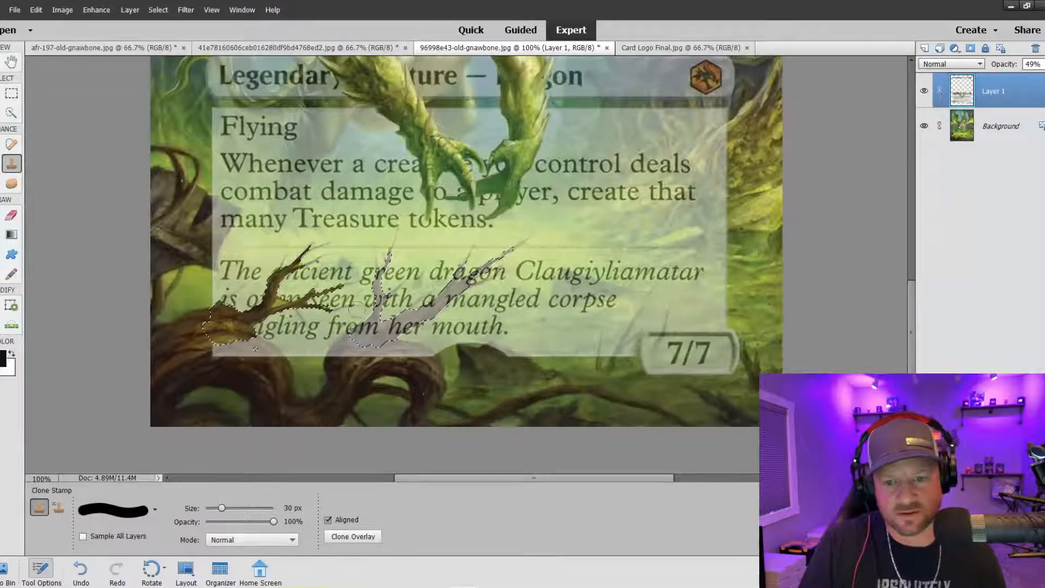
mouse_move(356, 309)
mouse_down()
mouse_move(411, 318)
mouse_move(430, 308)
mouse_move(369, 329)
mouse_move(479, 286)
mouse_move(381, 338)
mouse_move(392, 311)
mouse_move(376, 260)
mouse_move(386, 249)
mouse_move(503, 239)
mouse_move(488, 265)
mouse_move(521, 239)
mouse_up()
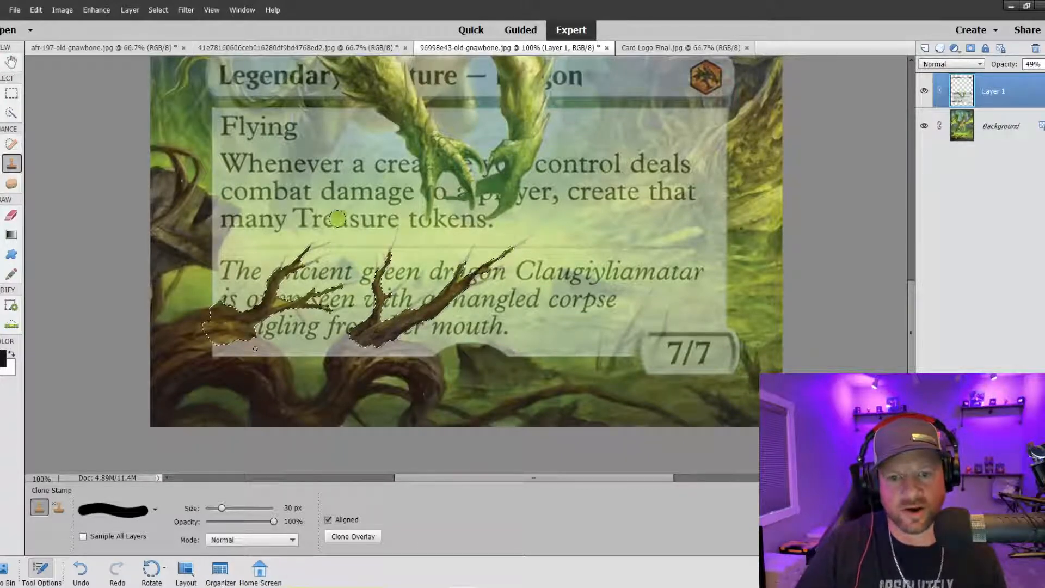
key(a)
right_click(275, 295)
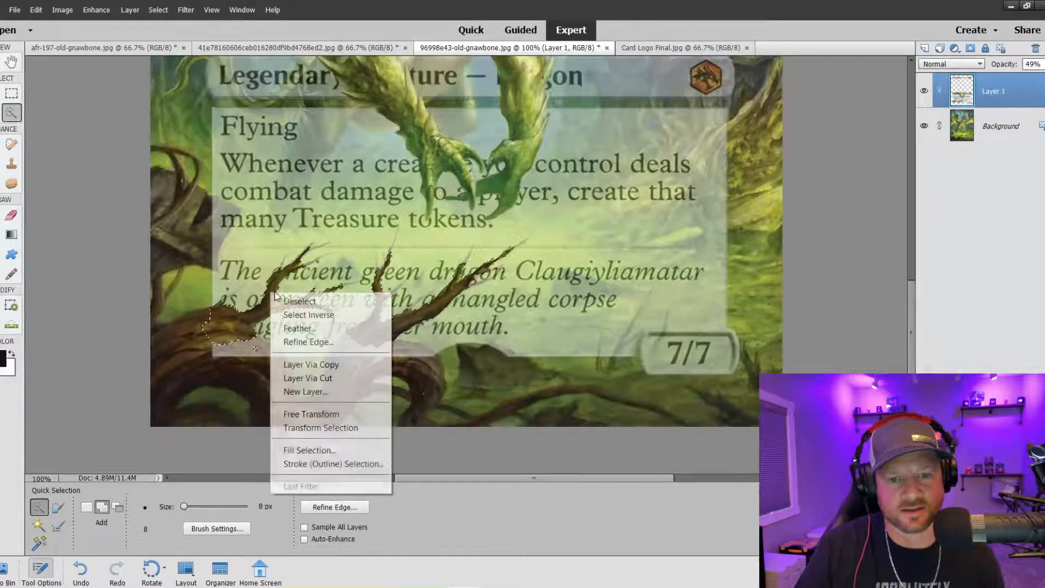
click(276, 299)
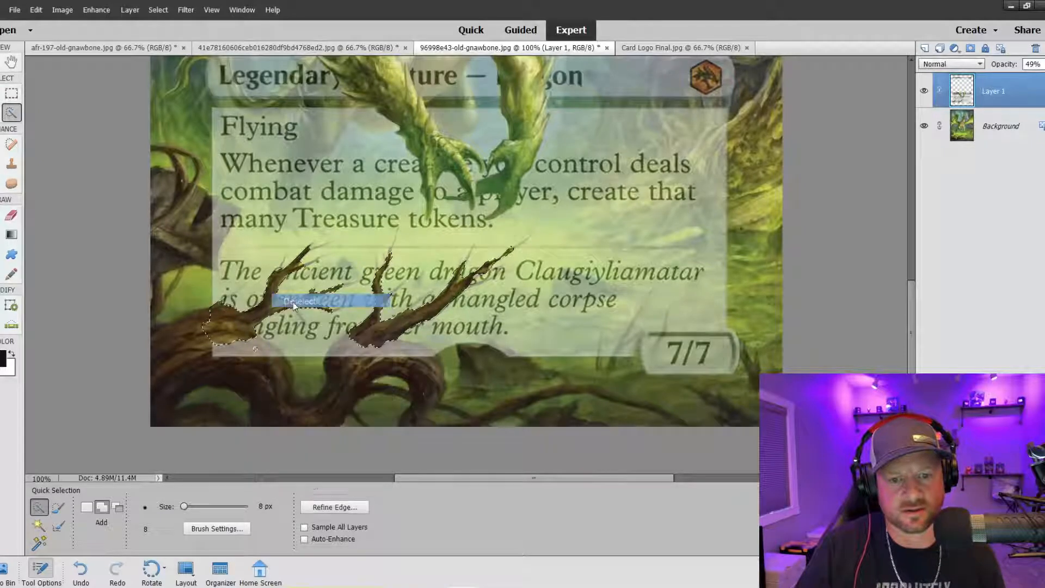
Step: Reduce the Clone Stamp brush to 4 px and clone over the pale lower twig below the word "dragon"
click(10, 168)
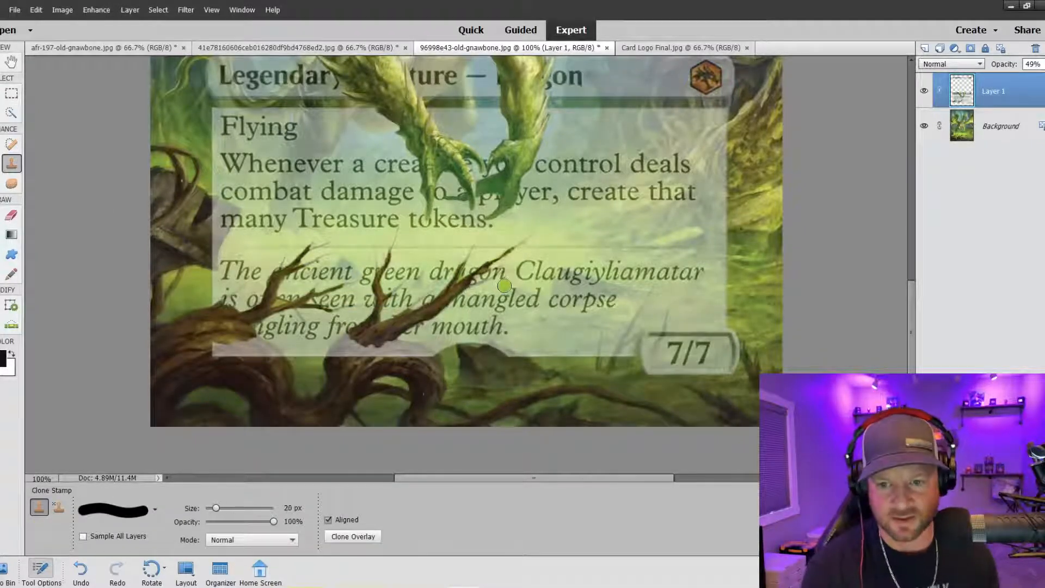
key(bracketleft)
key(bracketleft)
key(ctrl+equal)
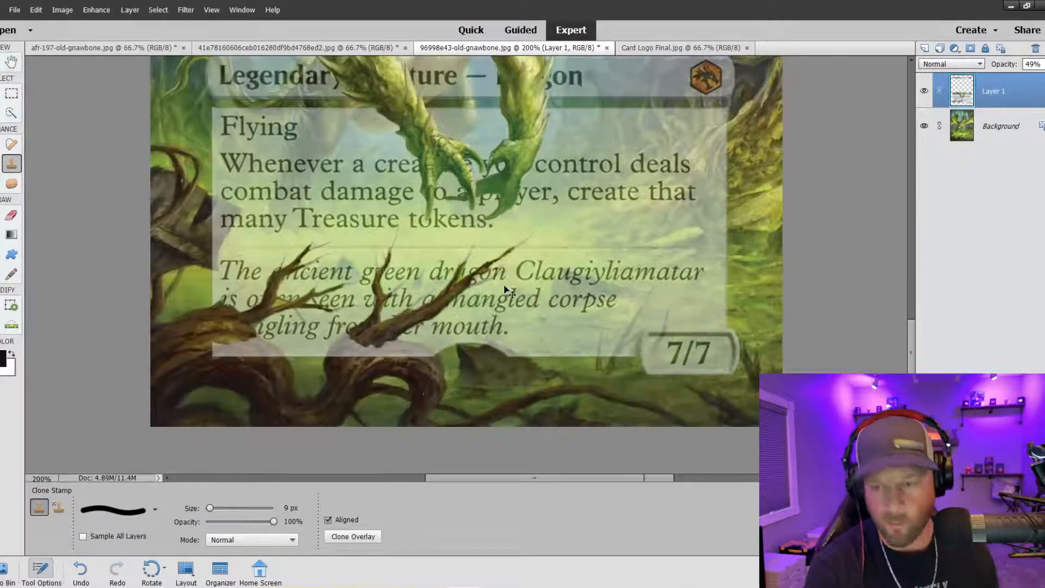
key(ctrl+equal)
key(ctrl+equal)
key(ctrl+equal)
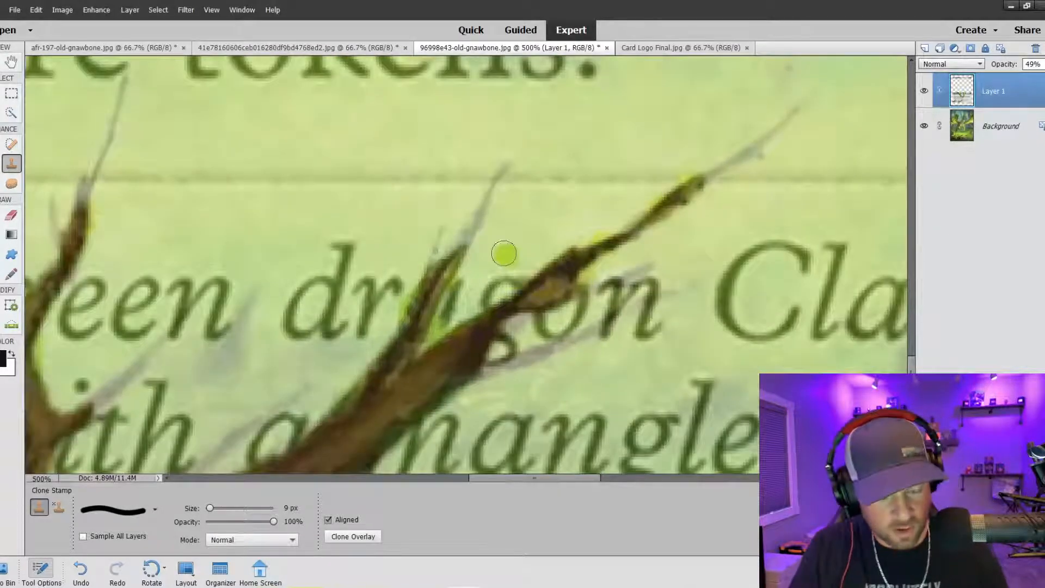
scroll(611, 273, down, 5)
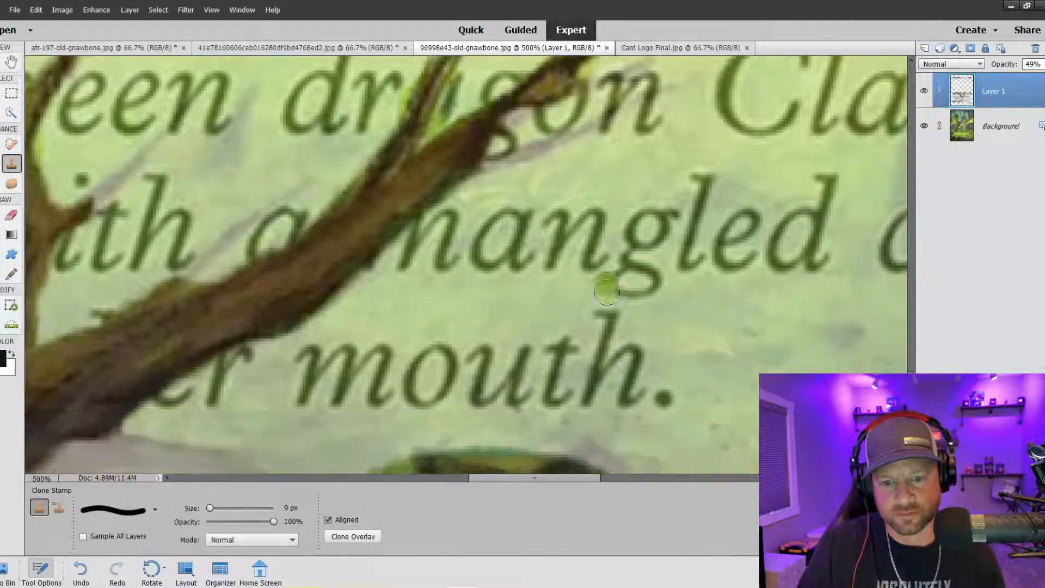
scroll(607, 293, down, 2)
scroll(550, 297, up, 2)
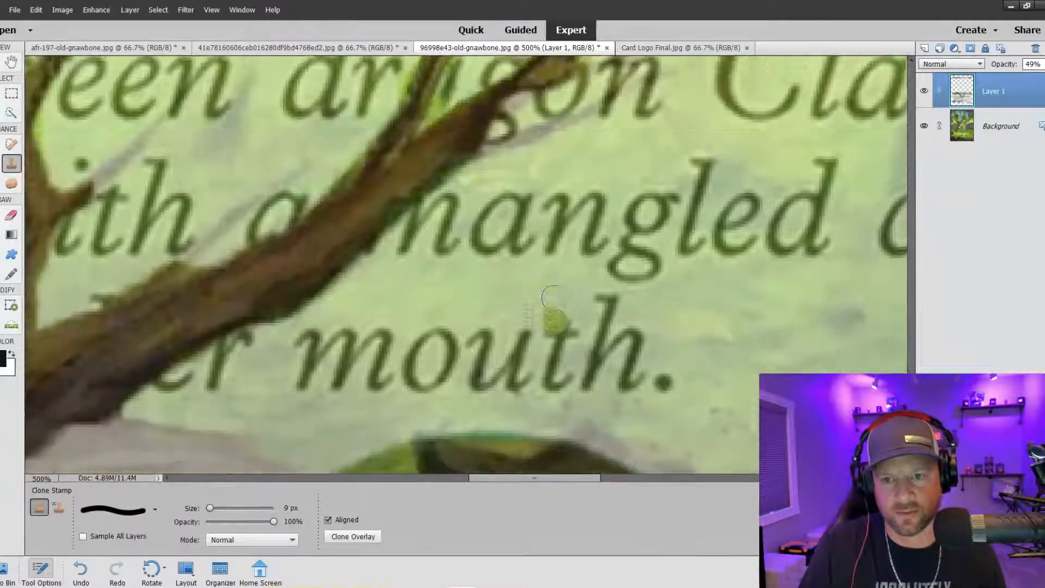
scroll(551, 297, up, 3)
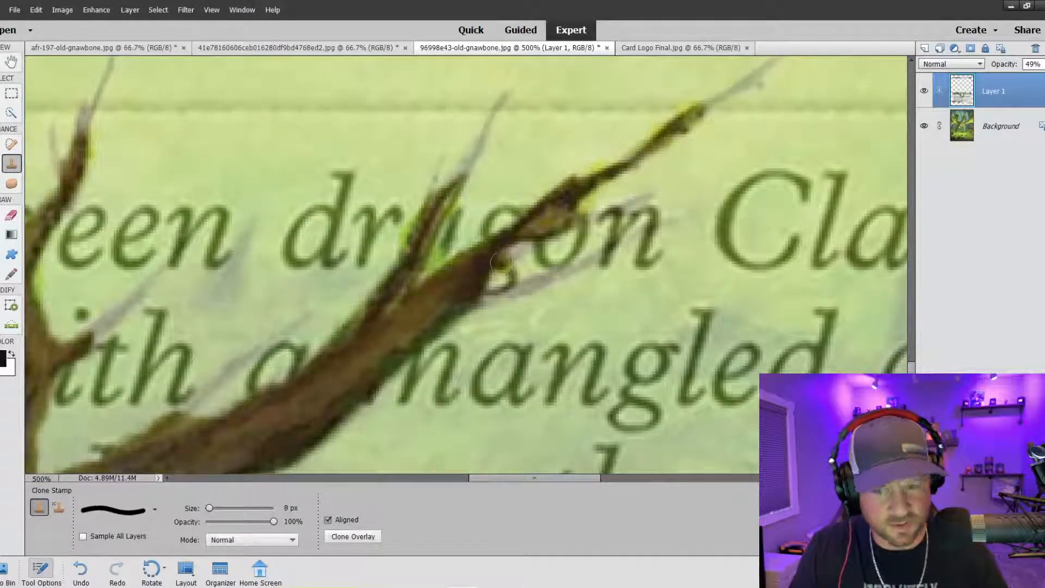
key(bracketleft)
key(bracketleft)
key(bracketleft)
key(bracketleft)
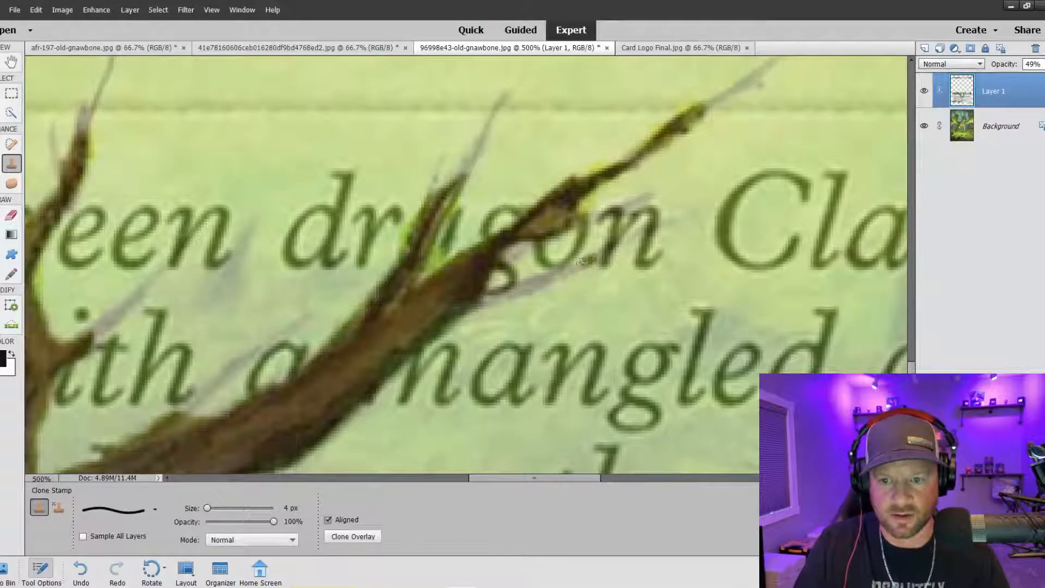
drag(585, 262, 459, 306)
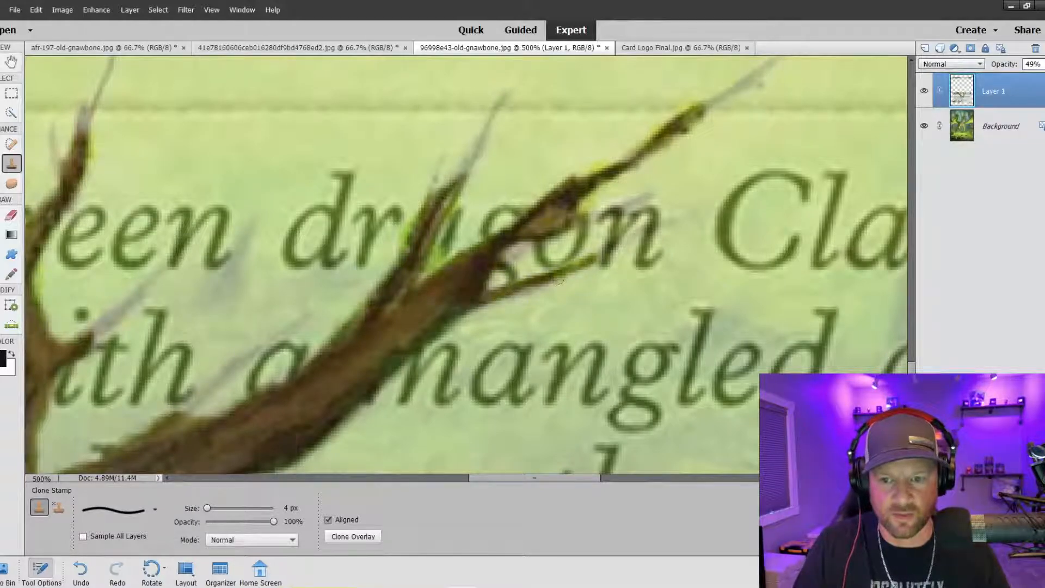
drag(559, 281, 469, 302)
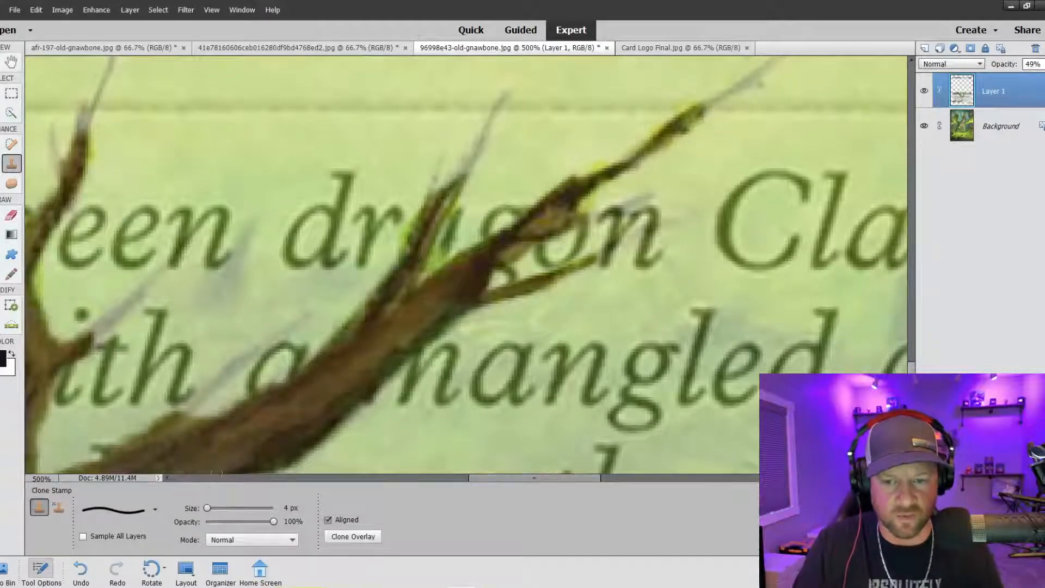
Step: Clone over the remaining pale twigs and tips at the upper end of the long diagonal branch with the 4 px brush
scroll(649, 201, up, 2)
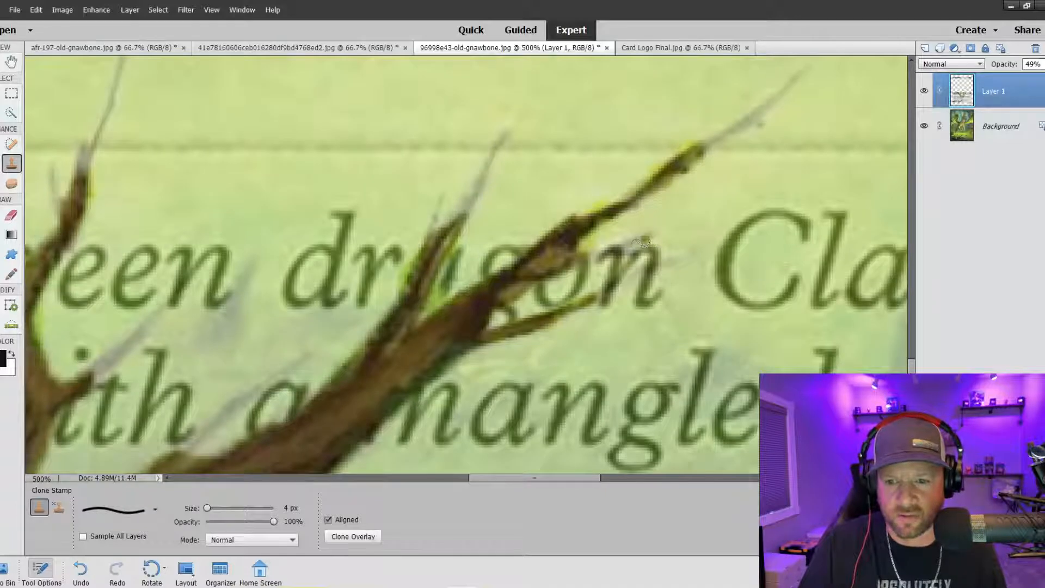
scroll(742, 164, up, 1)
scroll(742, 163, up, 1)
mouse_move(809, 114)
mouse_down()
mouse_move(700, 194)
mouse_move(715, 181)
mouse_up()
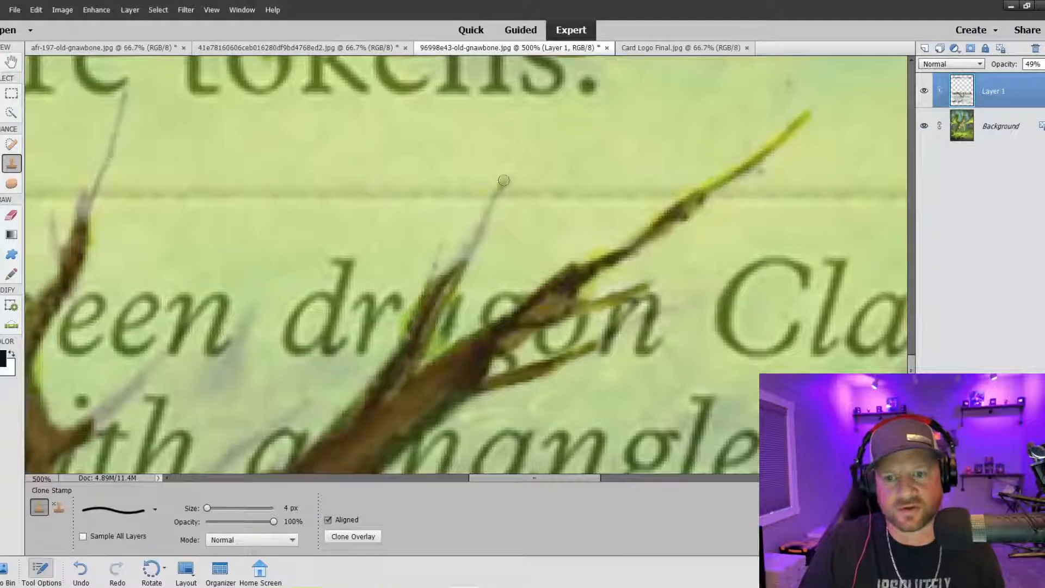
drag(500, 186, 442, 280)
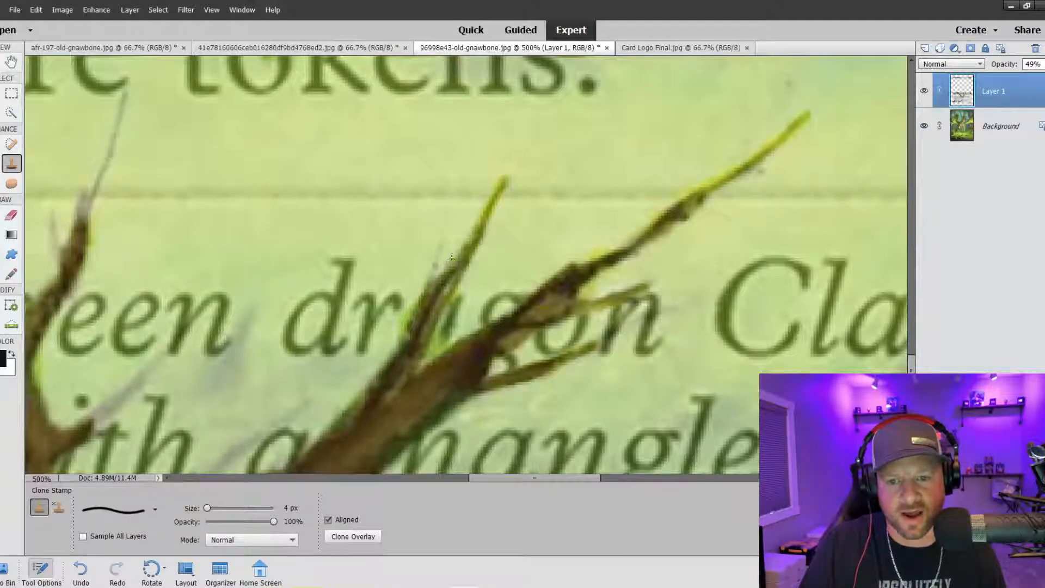
mouse_move(452, 257)
mouse_down()
mouse_move(439, 275)
mouse_move(438, 245)
mouse_move(433, 278)
mouse_up()
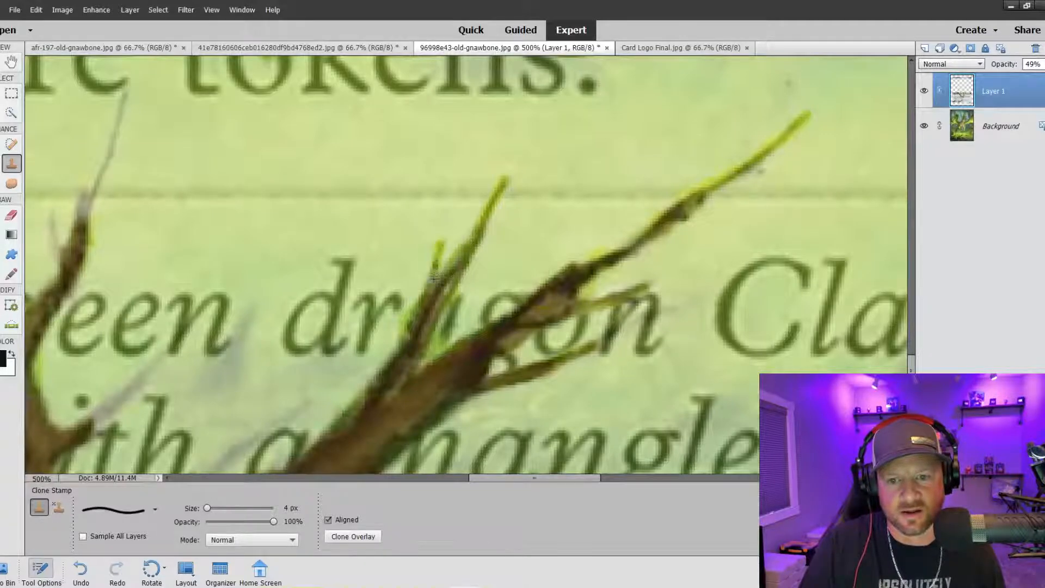
Step: Clone over the pale twig rising from the diagonal branch between the words "with" and "a"
scroll(337, 327, down, 6)
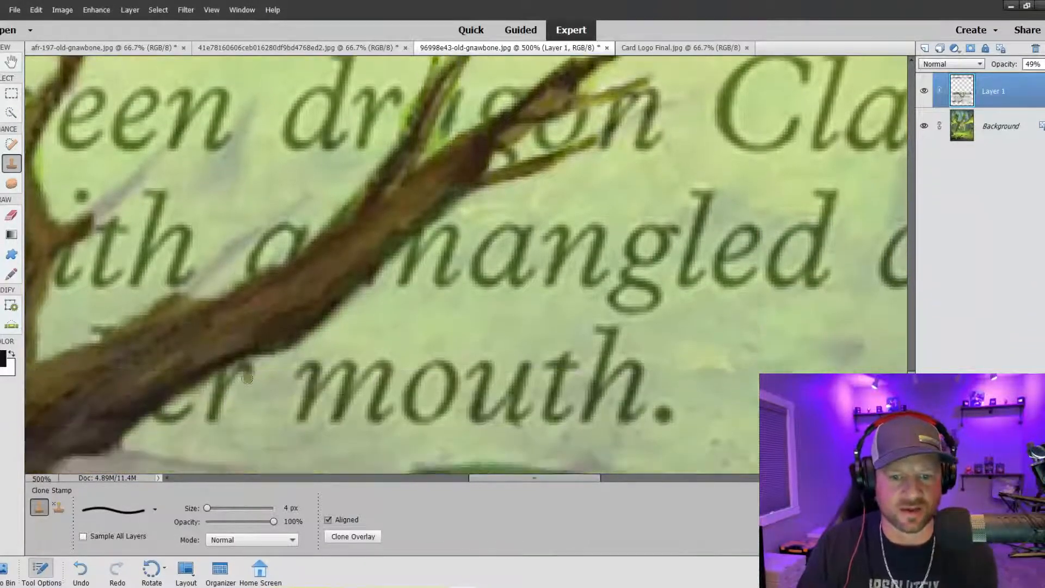
scroll(248, 377, down, 2)
mouse_move(299, 158)
mouse_down()
mouse_move(228, 203)
mouse_move(188, 245)
mouse_up()
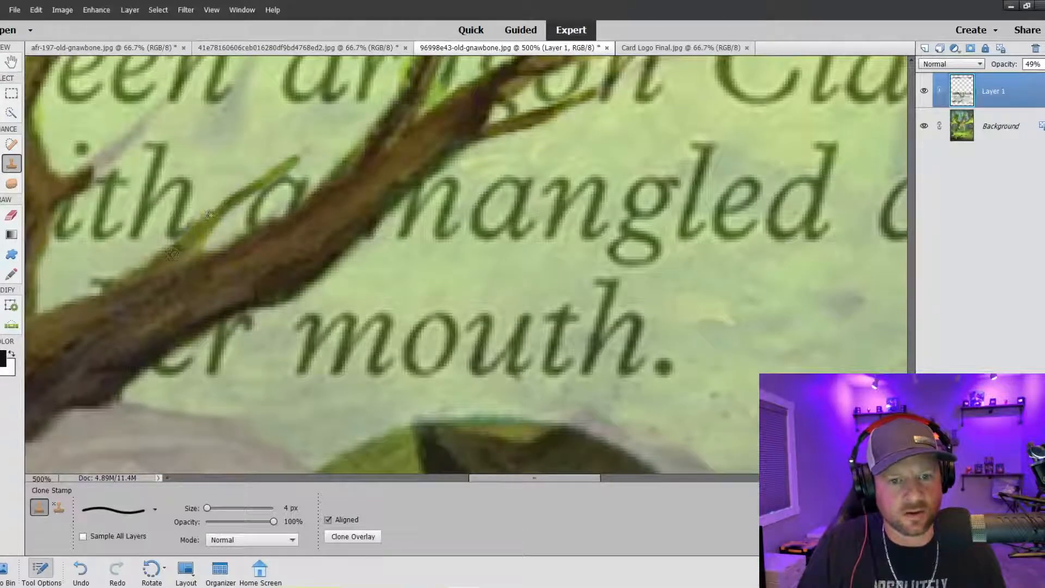
Step: Enlarge the brush to 10 px and clone the bark over the pale area joining the central branch to its arched root, redoing the first stroke
scroll(235, 294, down, 2)
scroll(466, 265, down, 2)
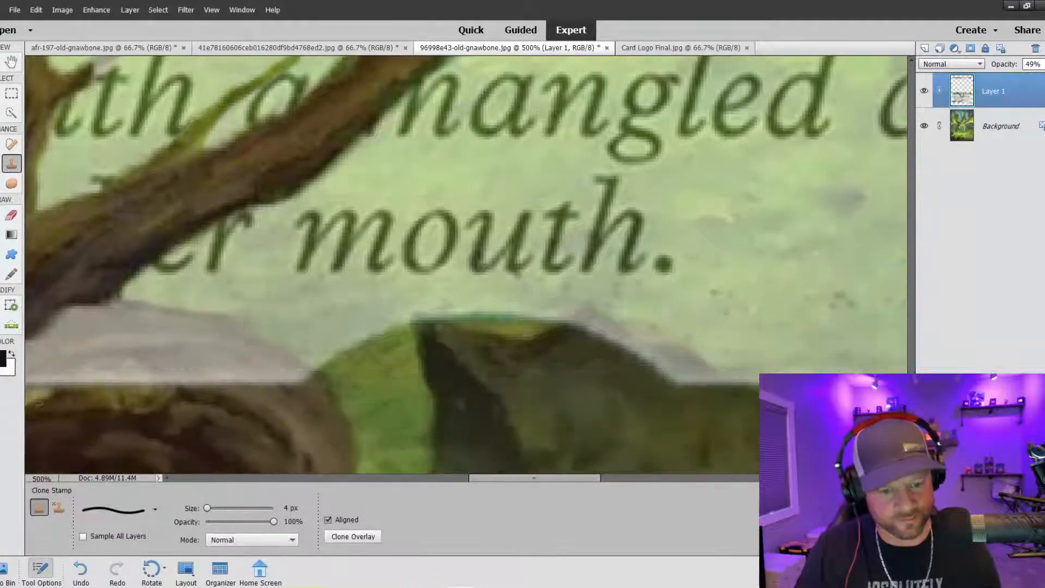
drag(384, 469, 428, 468)
key(bracketright)
key(bracketright)
key(bracketright)
key(bracketright)
key(bracketright)
key(bracketright)
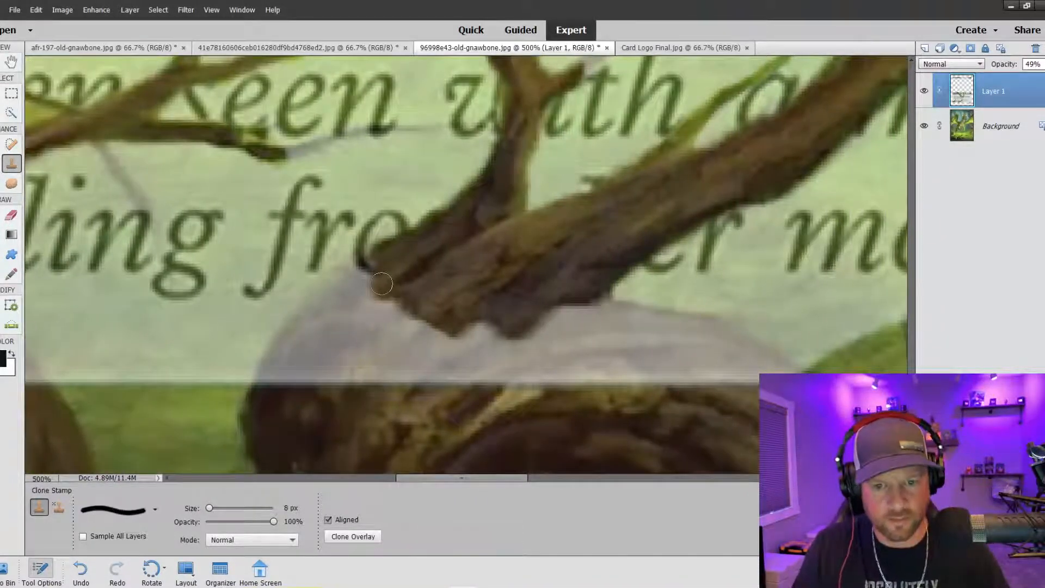
mouse_move(365, 279)
mouse_down()
mouse_move(309, 313)
mouse_move(261, 380)
mouse_up()
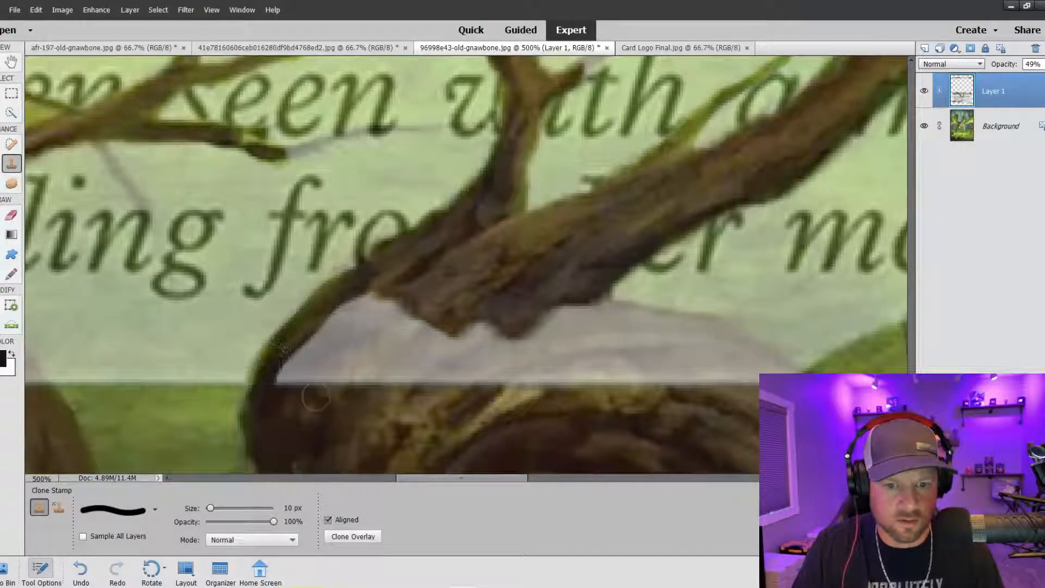
key(ctrl+z)
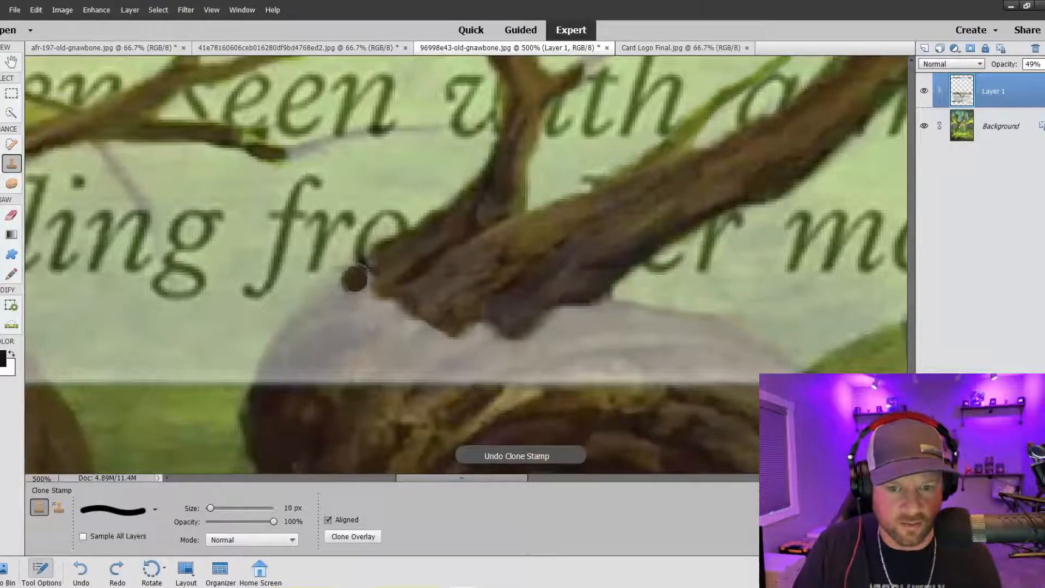
mouse_move(366, 265)
mouse_down()
mouse_move(301, 321)
mouse_move(268, 362)
mouse_move(264, 390)
mouse_move(321, 348)
mouse_move(295, 386)
mouse_move(414, 378)
mouse_up()
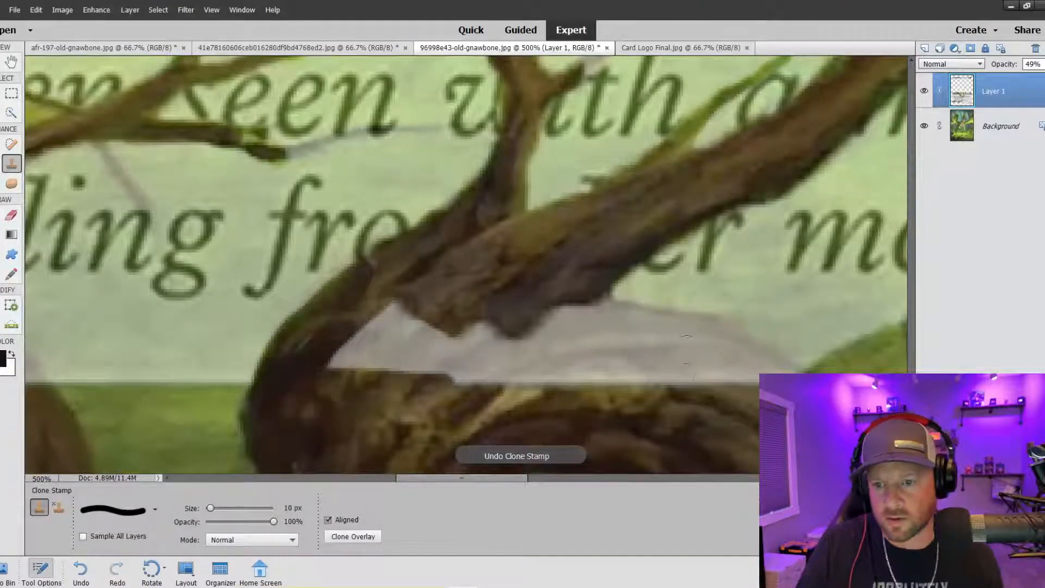
drag(602, 299, 764, 370)
mouse_move(682, 326)
mouse_down()
mouse_move(724, 333)
mouse_move(782, 371)
mouse_move(537, 370)
mouse_move(737, 384)
mouse_move(549, 342)
mouse_move(650, 368)
mouse_move(598, 324)
mouse_move(535, 340)
mouse_move(546, 319)
mouse_move(492, 398)
mouse_move(501, 338)
mouse_move(470, 295)
mouse_move(527, 349)
mouse_move(417, 359)
mouse_move(360, 298)
mouse_move(363, 349)
mouse_move(383, 338)
mouse_move(429, 343)
mouse_move(456, 387)
mouse_up()
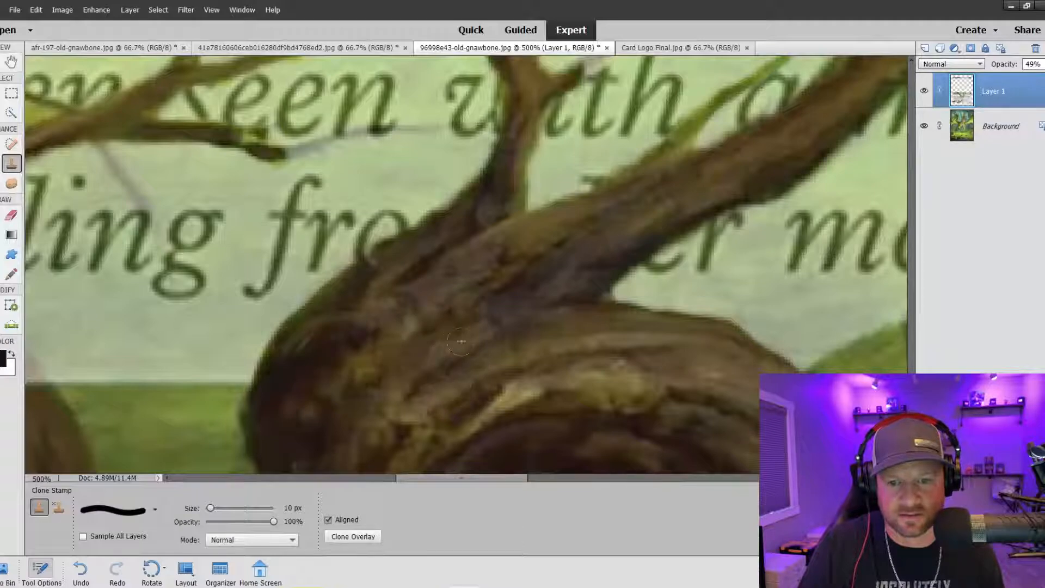
Step: Reduce the brush to 2 px and clone over the thin tip and side twigs of the upright branch around the word "green"
key(ctrl+minus)
key(ctrl+minus)
key(ctrl+minus)
key(ctrl+minus)
key(ctrl+minus)
key(ctrl+minus)
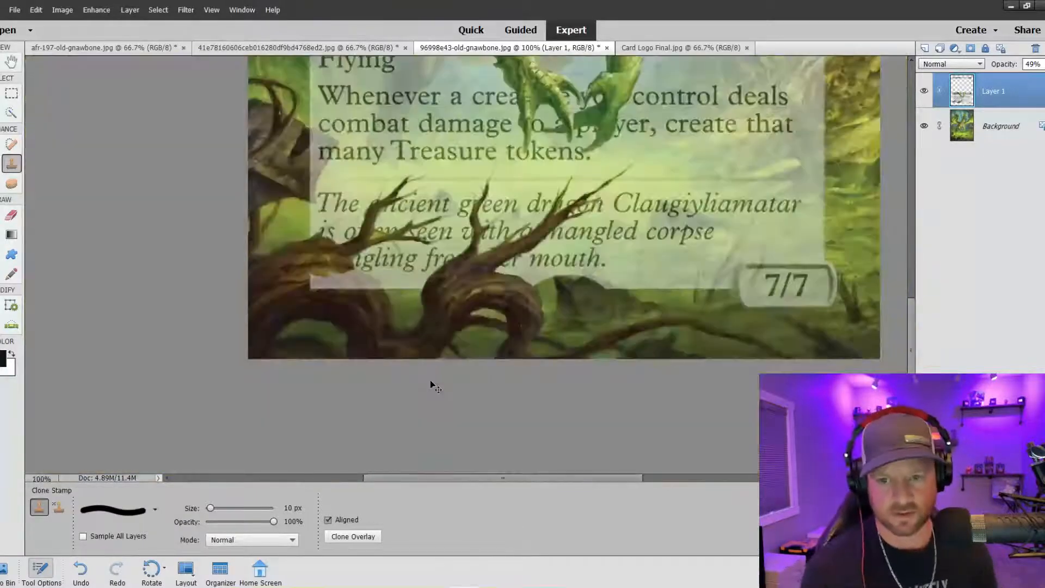
key(ctrl+plus)
key(ctrl+plus)
key(ctrl+plus)
key(ctrl+plus)
key(ctrl+plus)
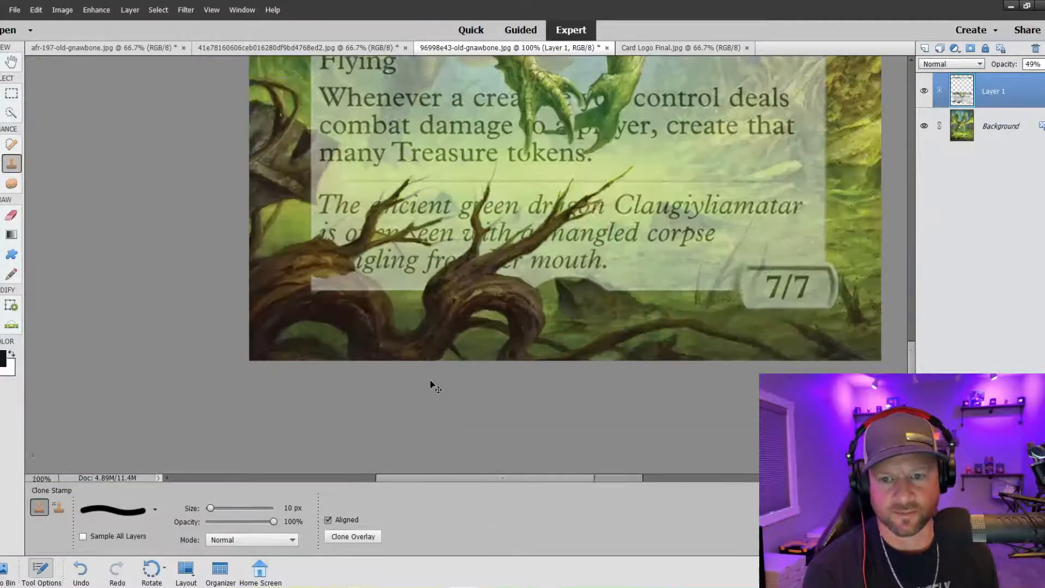
scroll(553, 224, up, 5)
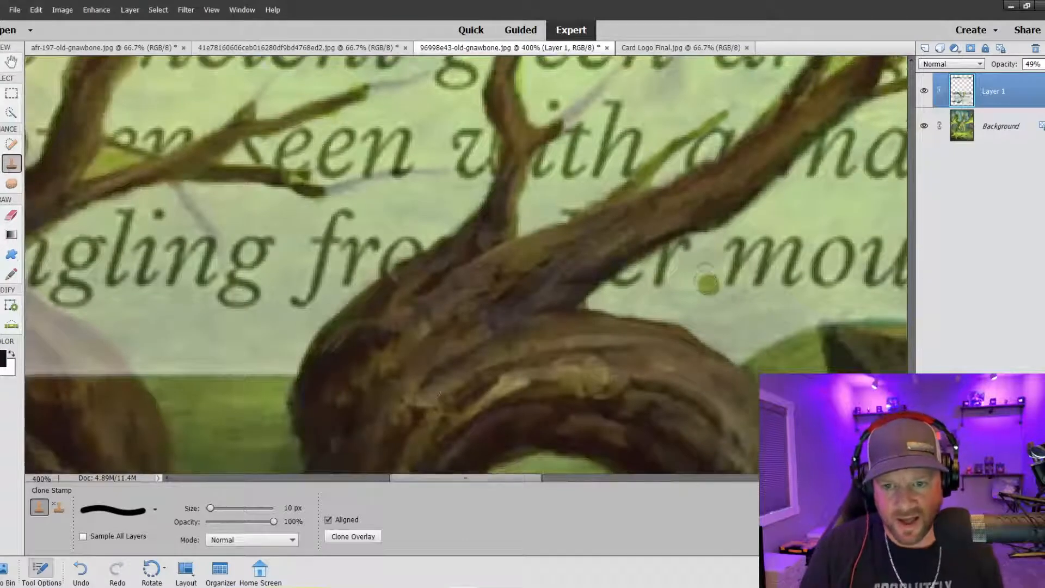
scroll(553, 225, up, 1)
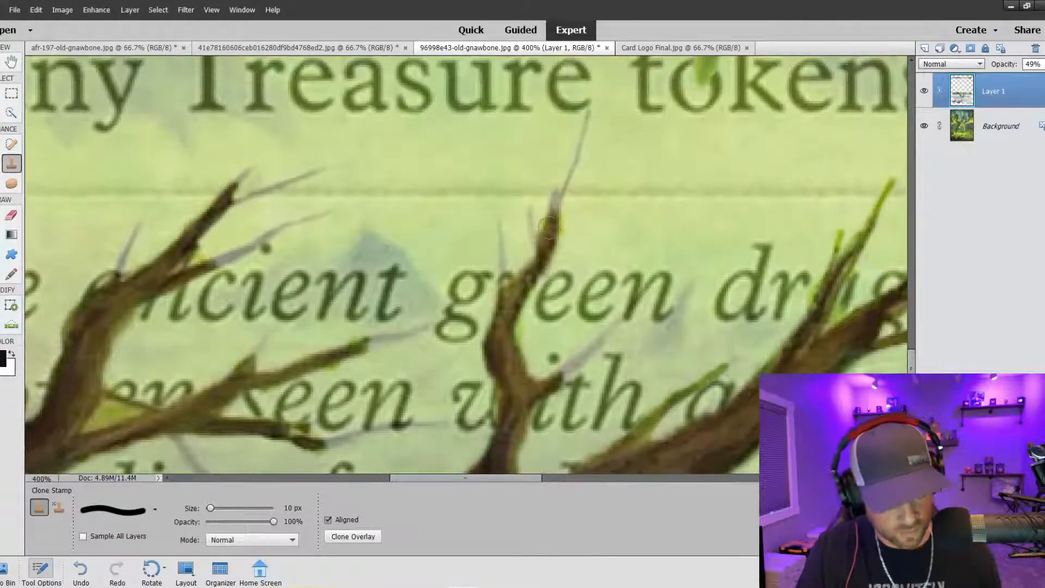
key(bracketleft)
key(bracketleft)
key(bracketleft)
key(bracketleft)
key(bracketleft)
key(bracketleft)
key(bracketleft)
key(bracketleft)
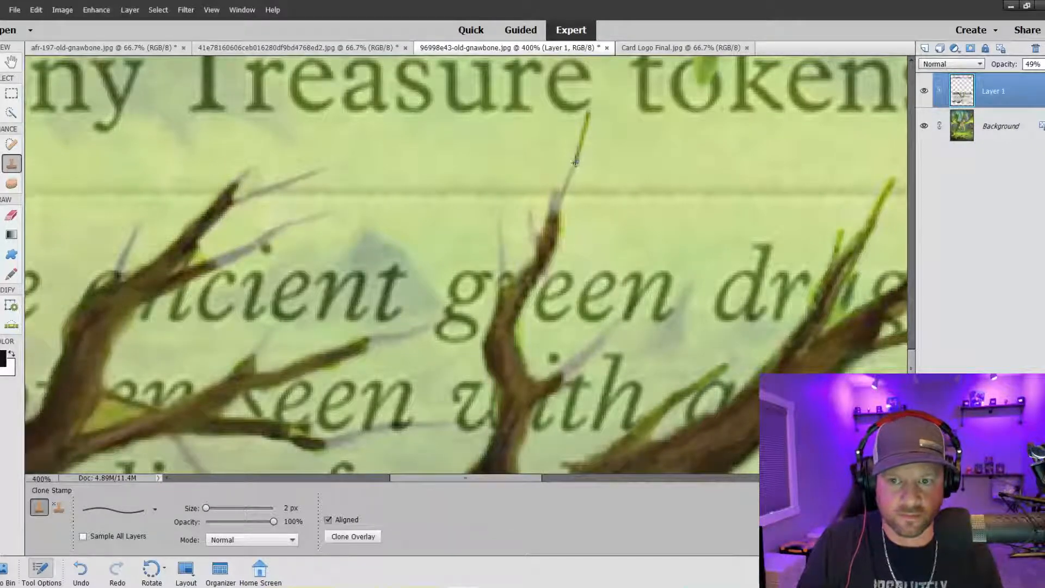
drag(575, 162, 560, 196)
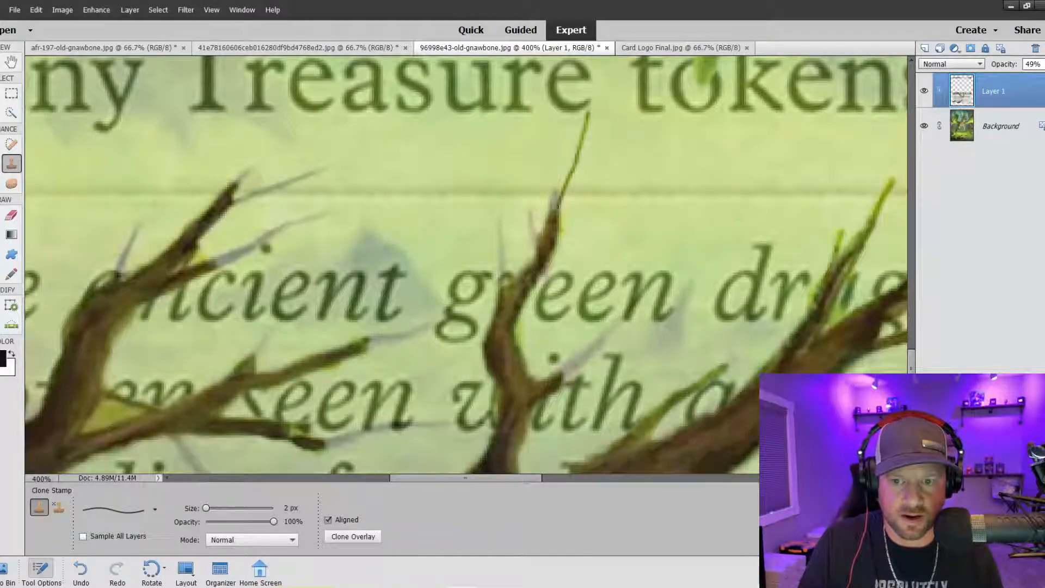
drag(534, 210, 536, 248)
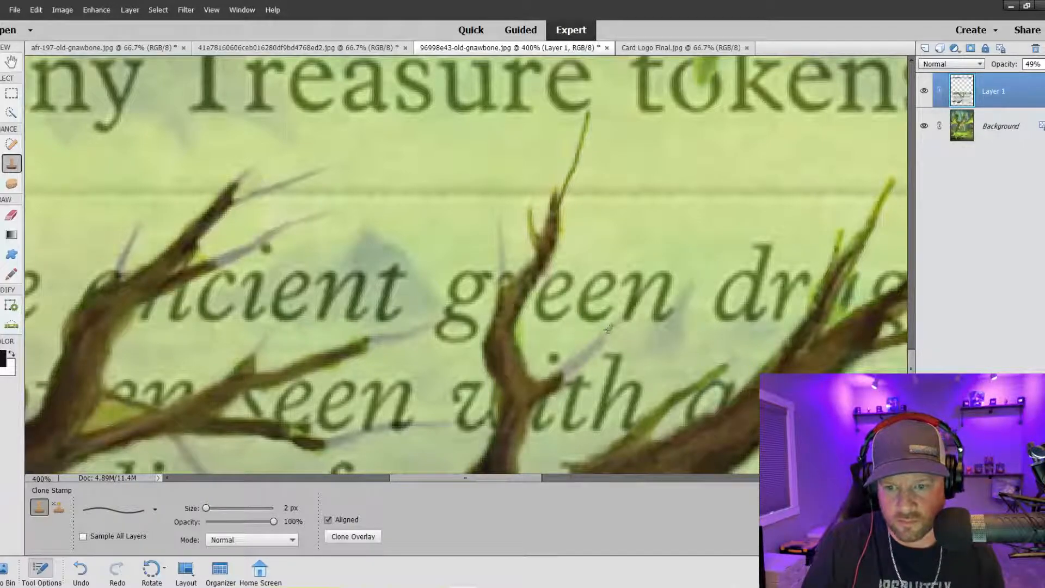
drag(608, 329, 563, 365)
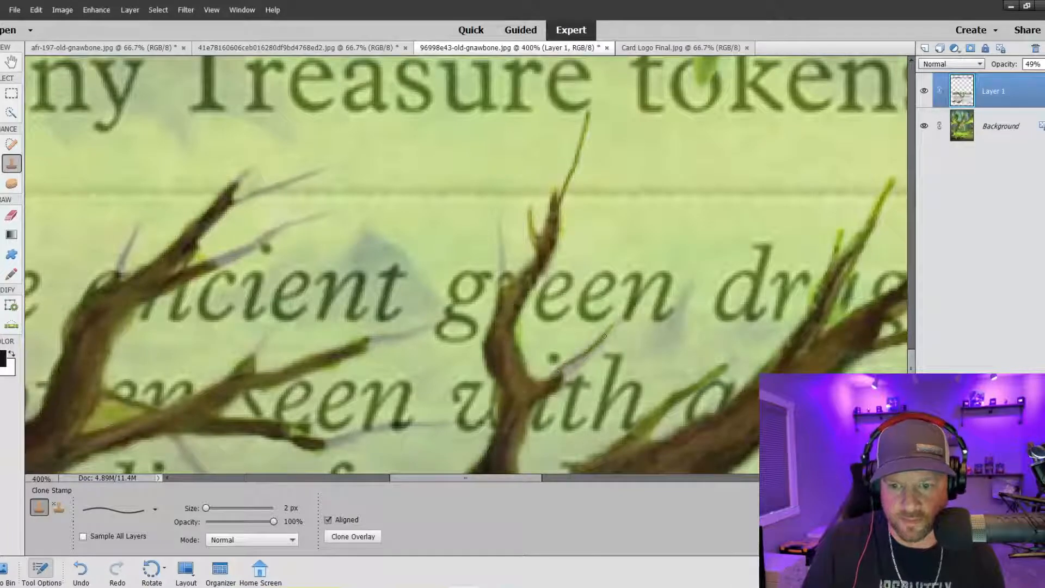
Step: Clone the middle tree's side twigs and the left tree's two lower branch tips over the flavor text with a 2 px brush
mouse_move(558, 378)
mouse_down()
mouse_move(594, 351)
mouse_move(572, 373)
mouse_up()
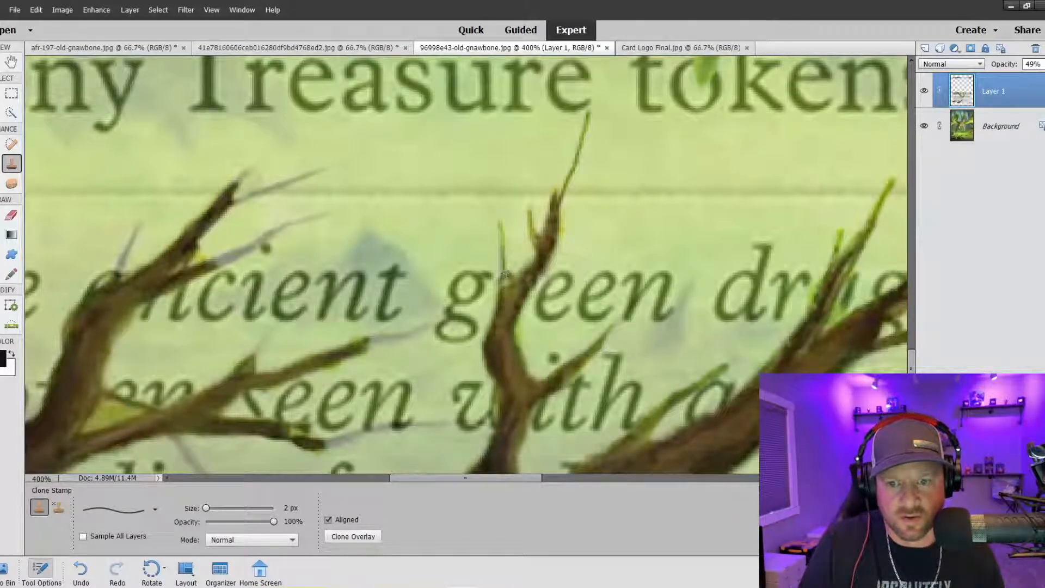
drag(499, 227, 501, 238)
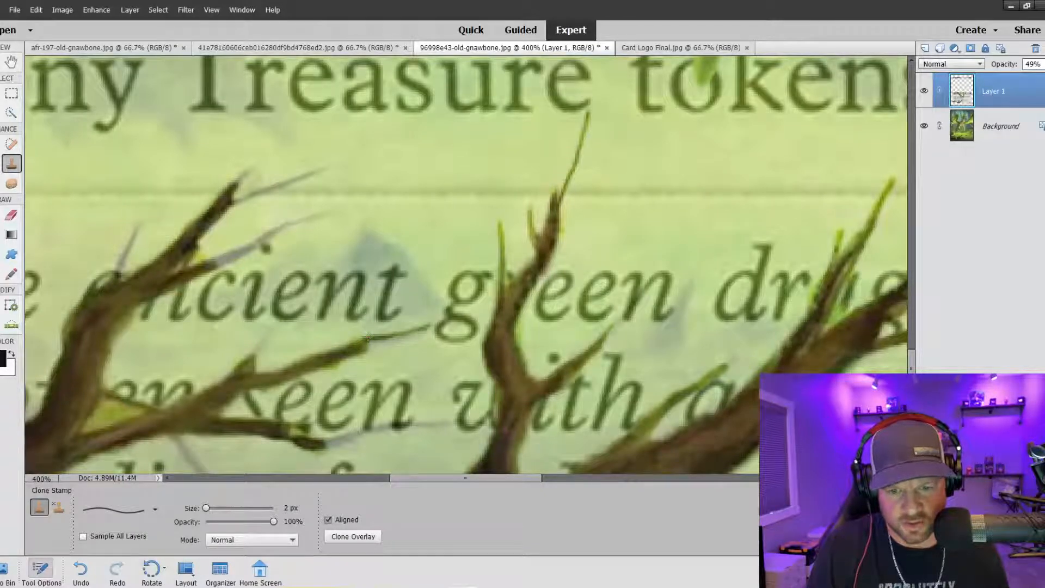
drag(368, 337, 398, 336)
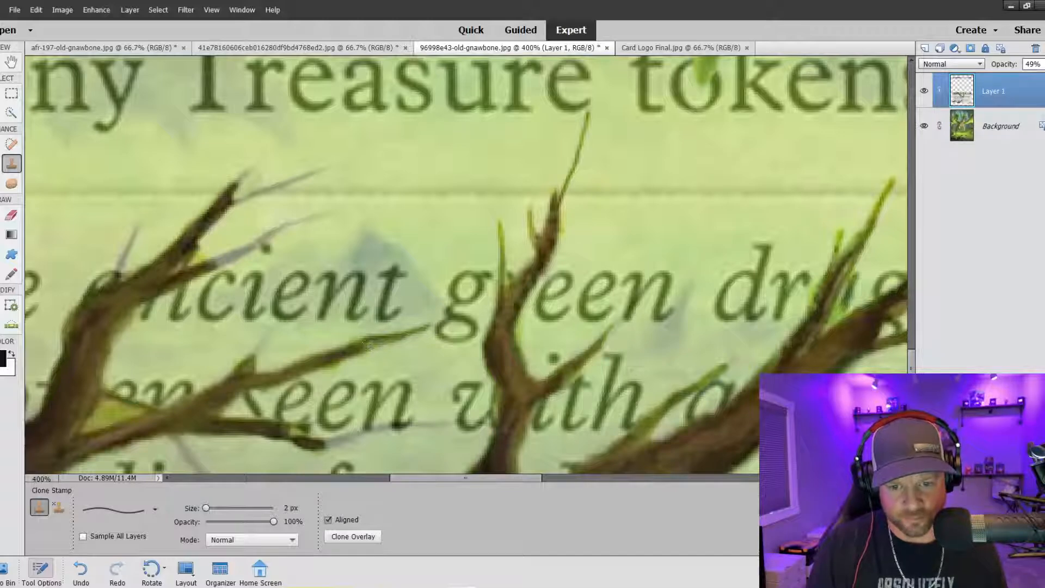
scroll(391, 379, down, 3)
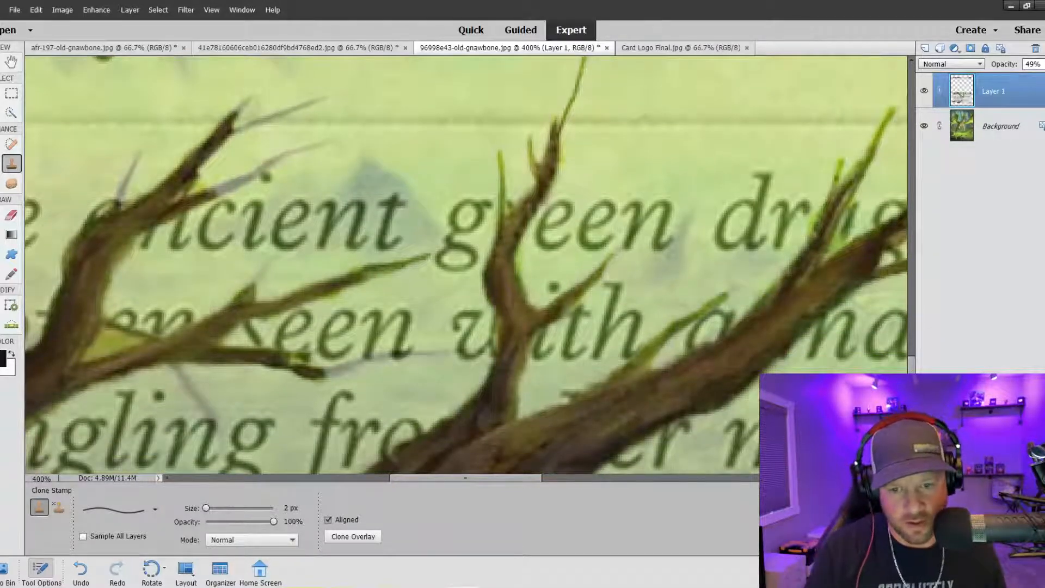
mouse_move(418, 353)
mouse_down()
mouse_move(324, 374)
mouse_move(370, 361)
mouse_up()
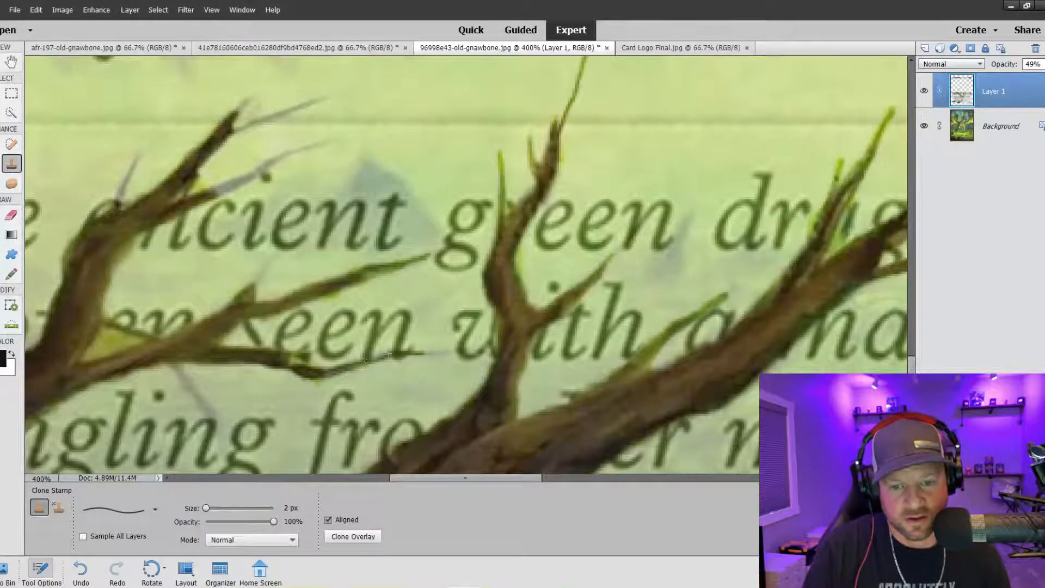
drag(381, 355, 354, 363)
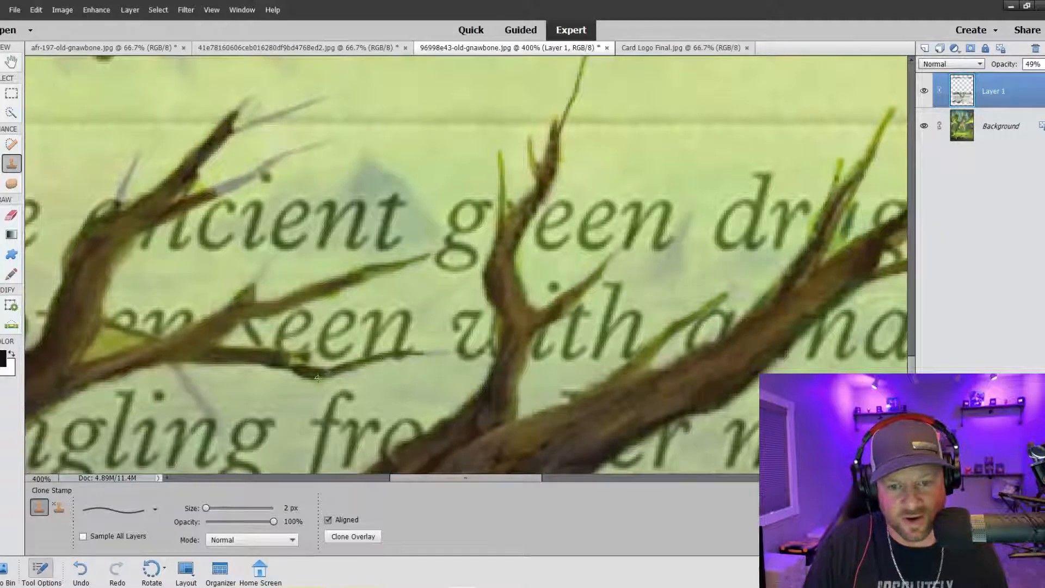
Step: Clone the three thin upper twigs of the left tree over the text box
scroll(321, 373, down, 1)
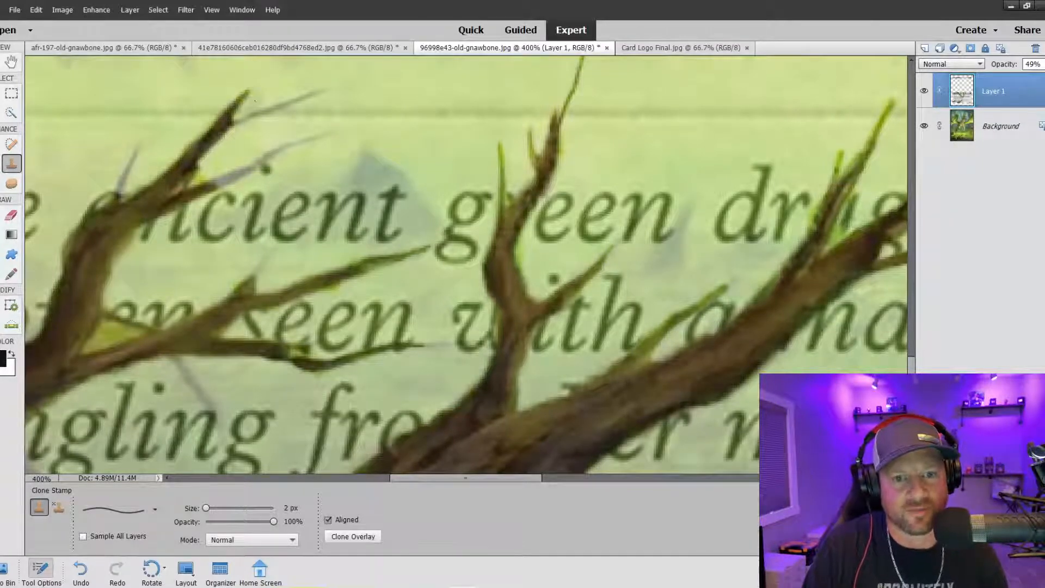
drag(325, 90, 238, 119)
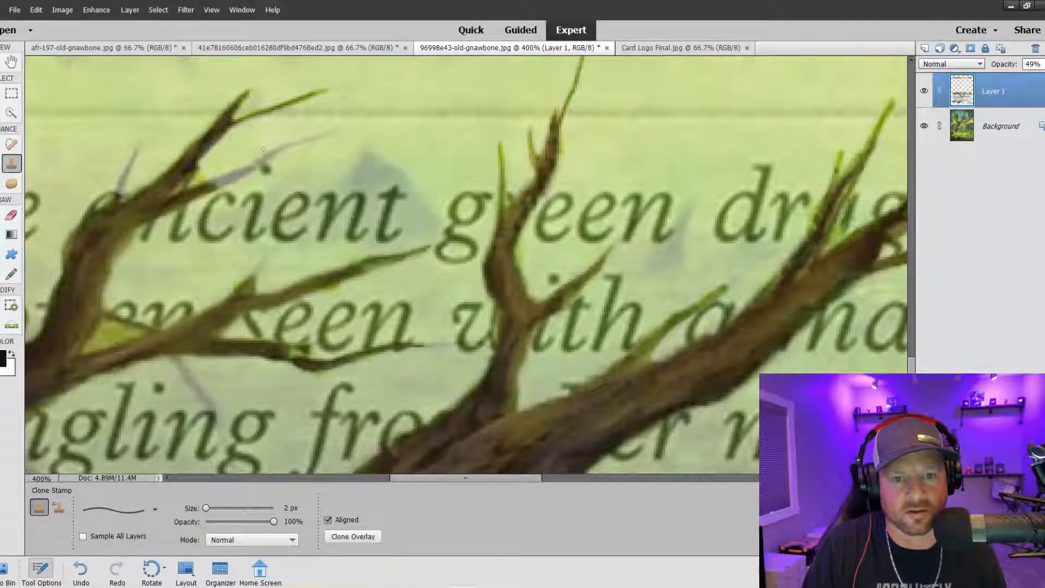
scroll(314, 135, down, 1)
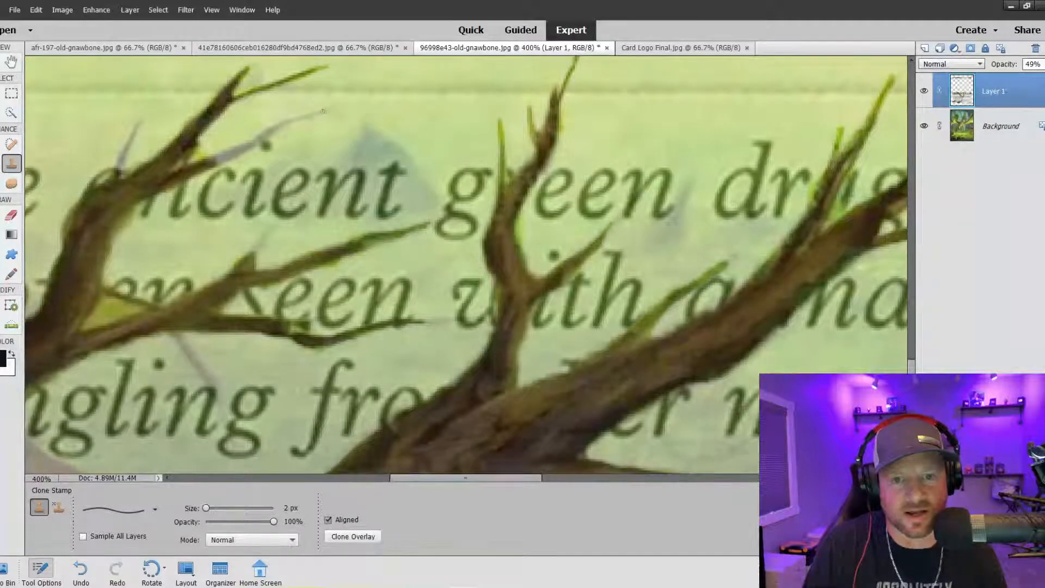
mouse_move(323, 111)
mouse_down()
mouse_move(211, 158)
mouse_move(252, 146)
mouse_move(215, 158)
mouse_move(250, 145)
mouse_move(230, 156)
mouse_up()
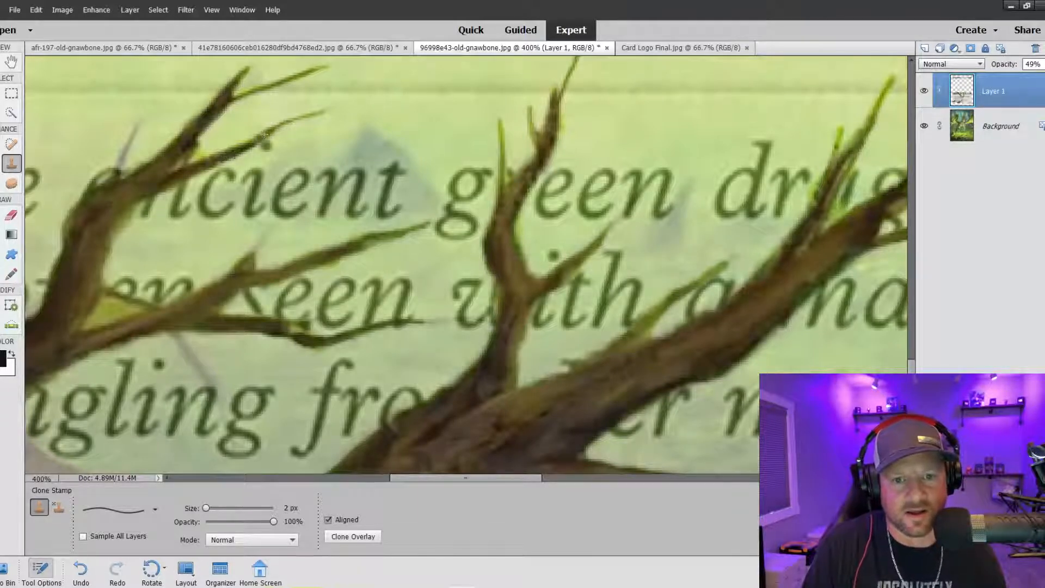
scroll(466, 265, down, 1)
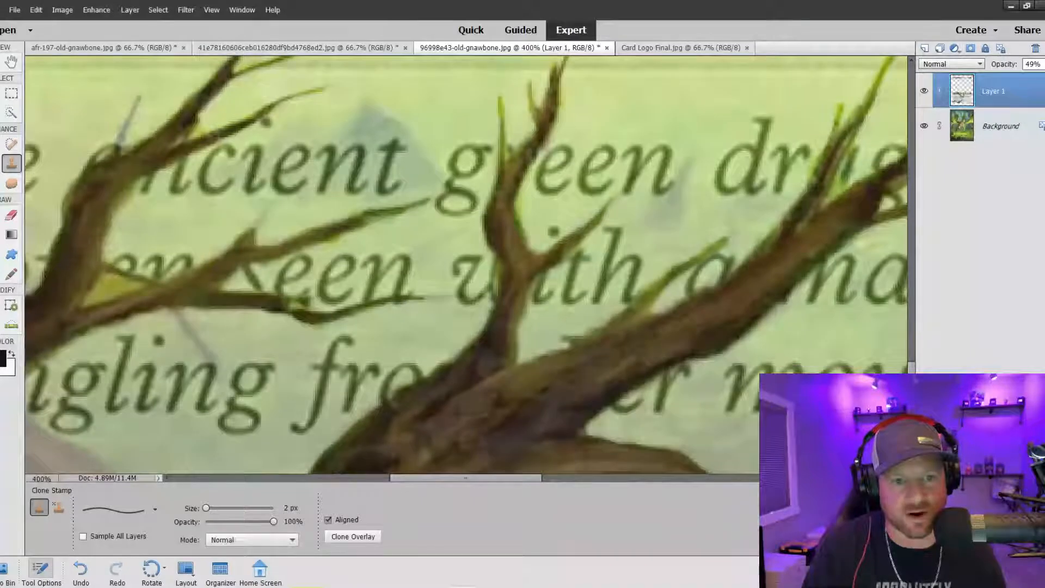
drag(133, 109, 124, 138)
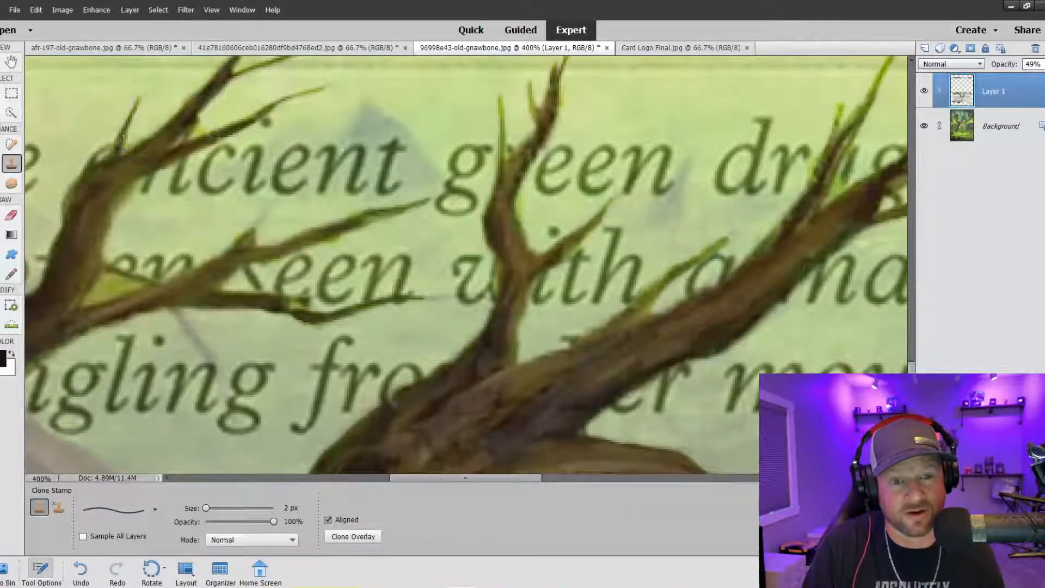
Step: Clone the left tree's downward-hanging twig and the short spur on its middle branch over the flavor text
scroll(466, 265, down, 4)
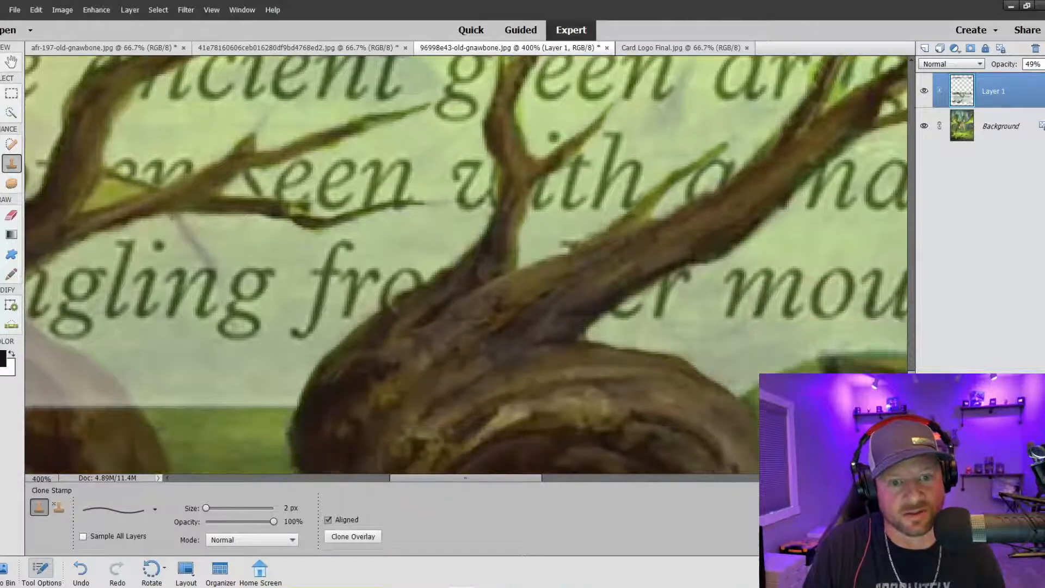
drag(172, 217, 208, 263)
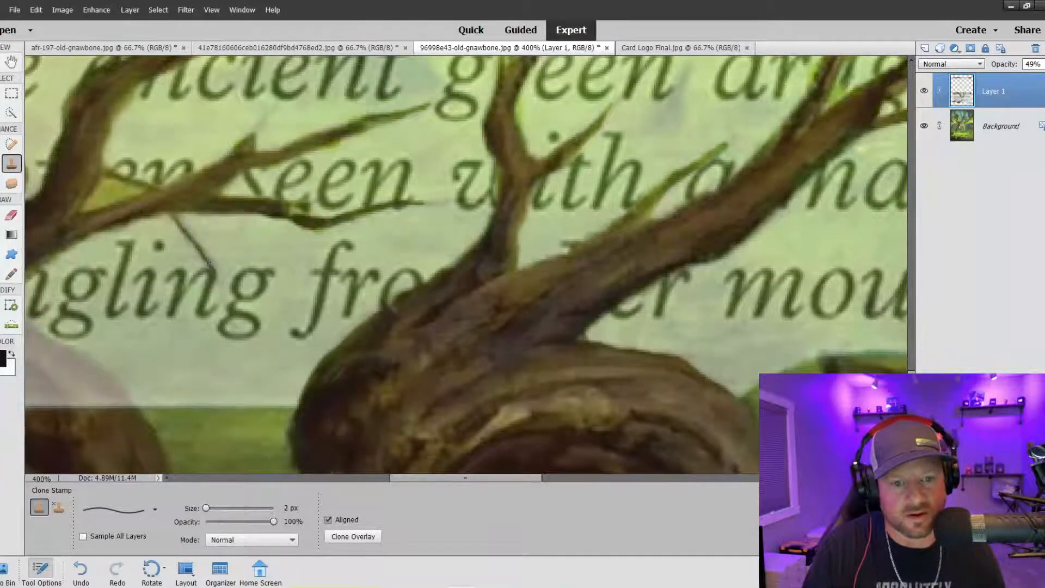
drag(180, 216, 213, 266)
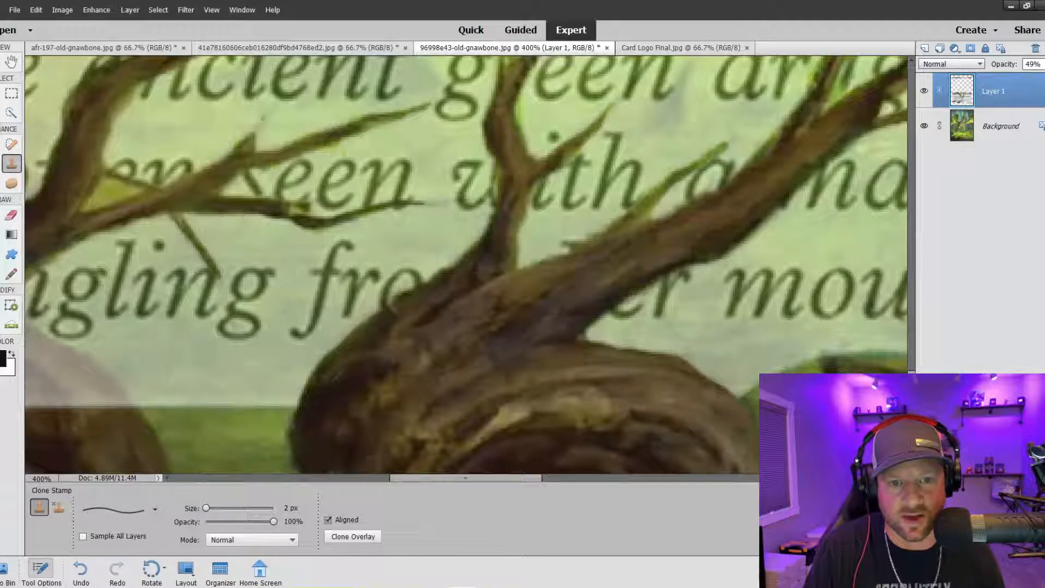
mouse_move(266, 115)
mouse_down()
mouse_move(248, 140)
mouse_move(264, 125)
mouse_up()
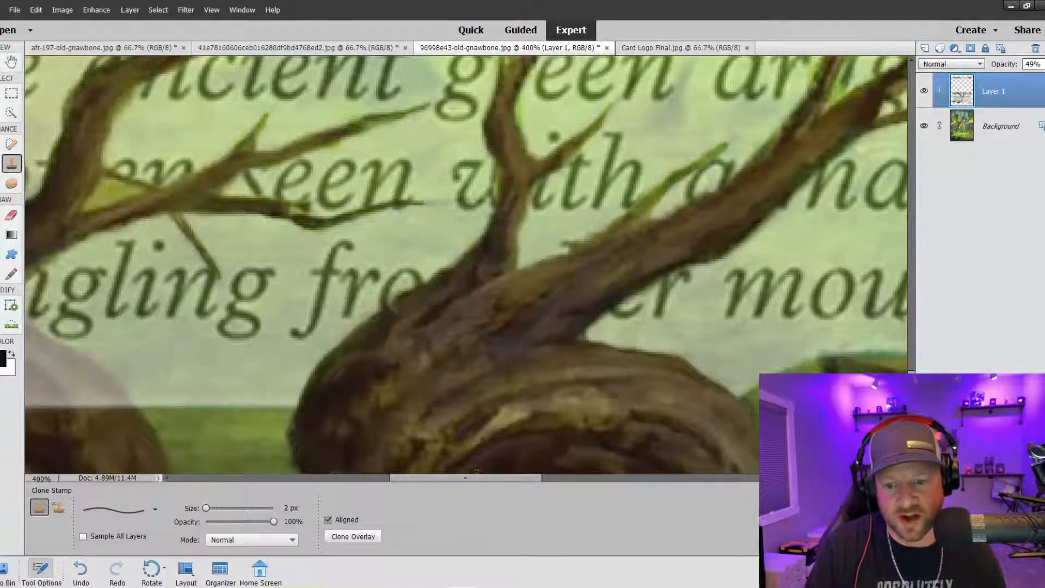
Step: Clone the twig rising from the left trunk over the word "is", using 2 px and 4 px brushes
drag(468, 479, 399, 479)
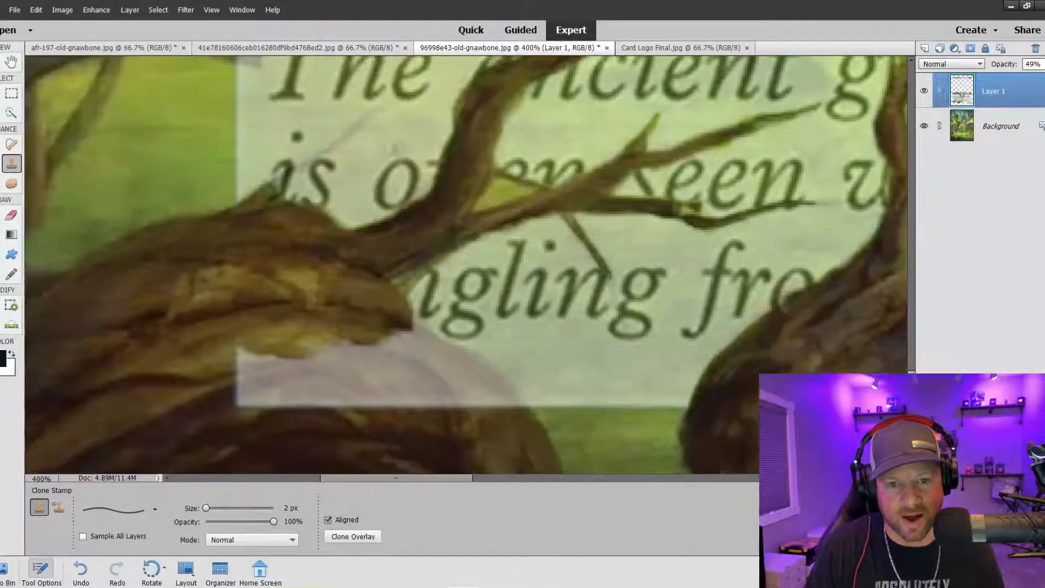
drag(362, 120, 291, 166)
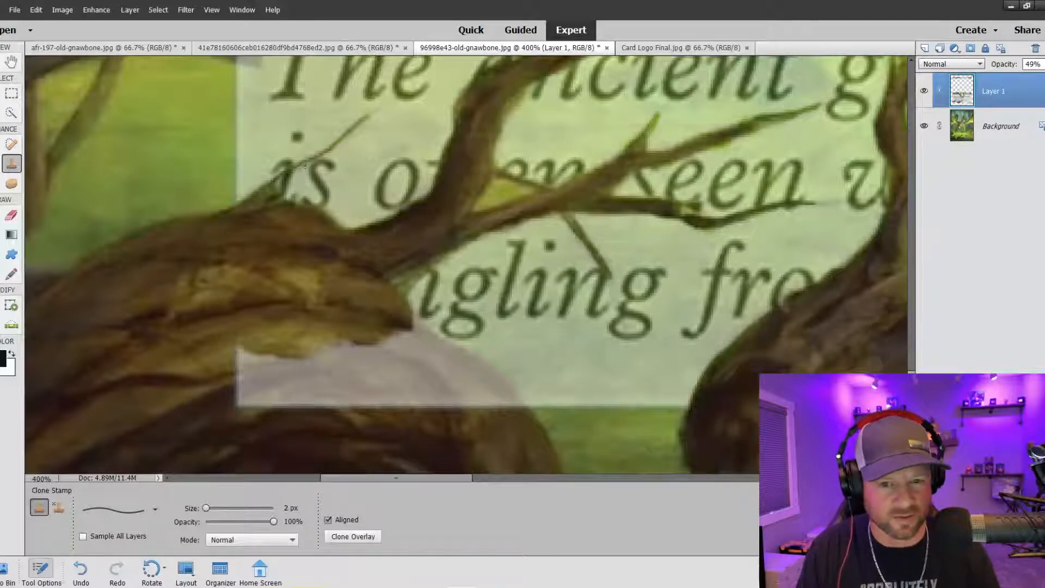
key(bracketright)
key(bracketright)
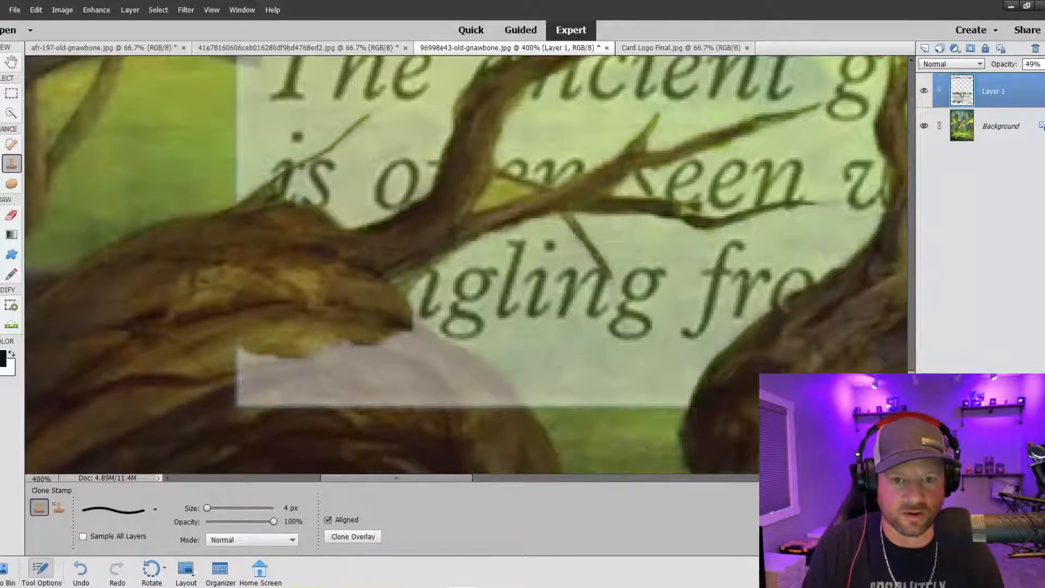
drag(308, 158, 270, 180)
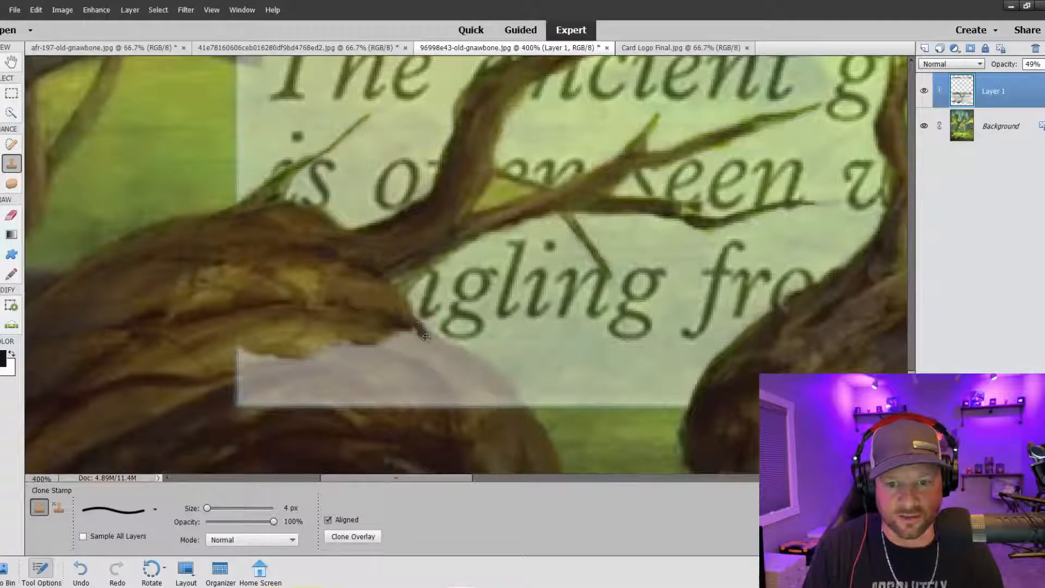
Step: Clone the curved left trunk over the text box's lower corner, outlining its edge at 4 px and filling it at 9 px
mouse_move(423, 334)
mouse_down()
mouse_move(513, 402)
mouse_move(369, 387)
mouse_up()
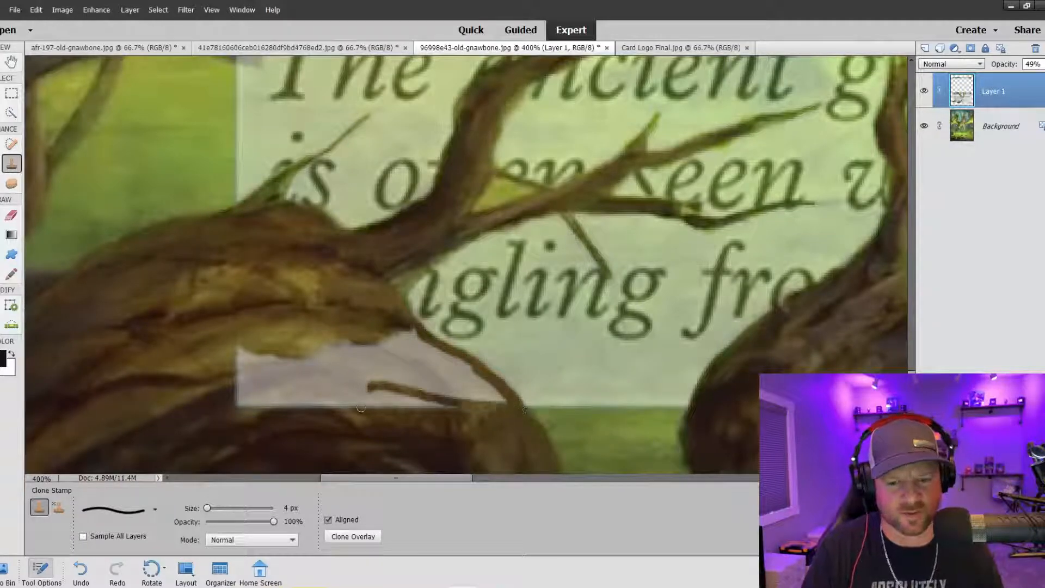
key(bracketright)
key(bracketright)
key(bracketright)
key(bracketright)
key(bracketright)
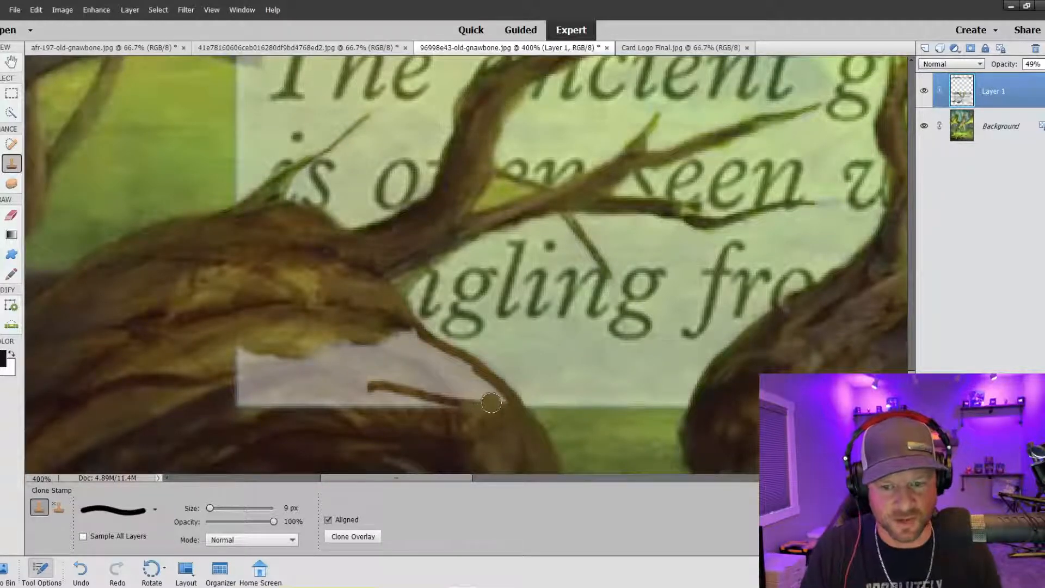
mouse_move(495, 404)
mouse_down()
mouse_move(466, 394)
mouse_move(406, 336)
mouse_move(470, 371)
mouse_move(499, 404)
mouse_move(436, 369)
mouse_move(400, 330)
mouse_move(457, 399)
mouse_move(380, 350)
mouse_up()
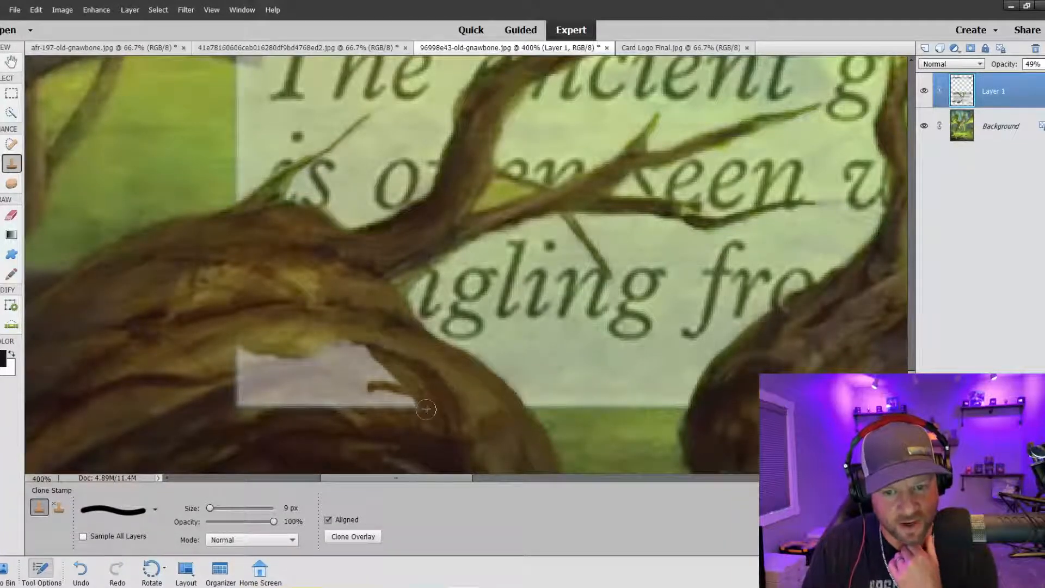
mouse_move(425, 407)
mouse_down()
mouse_move(242, 400)
mouse_move(233, 396)
mouse_move(247, 381)
mouse_move(240, 364)
mouse_move(360, 382)
mouse_move(343, 348)
mouse_move(387, 378)
mouse_move(330, 350)
mouse_move(268, 367)
mouse_move(242, 345)
mouse_up()
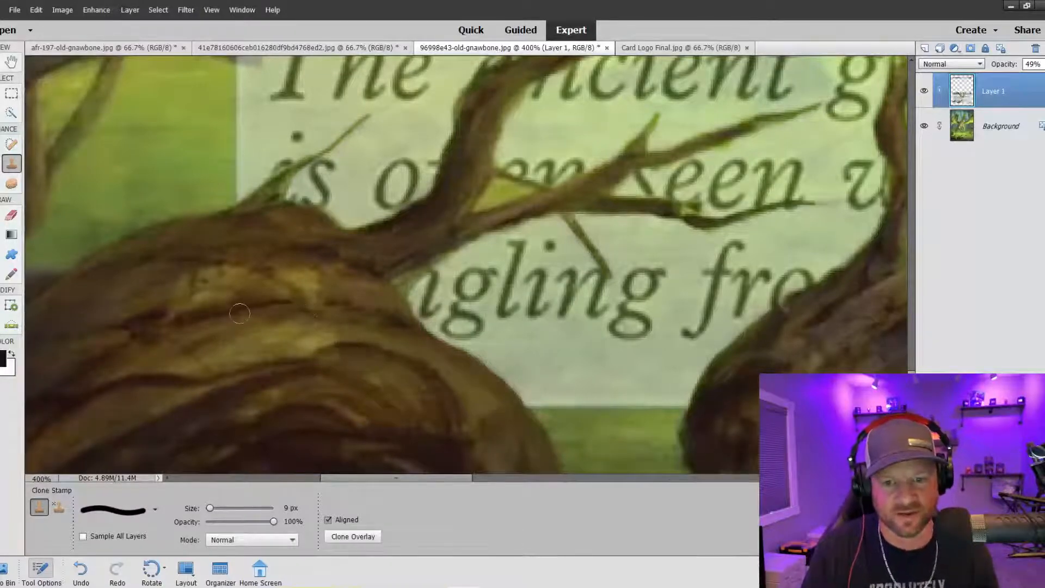
Step: Clone a small patch in the gap between the type line and the rules text box, beside the dragon's foreleg, with the 9 px brush
key(ctrl+minus)
key(ctrl+minus)
key(ctrl+minus)
key(ctrl+minus)
key(ctrl+minus)
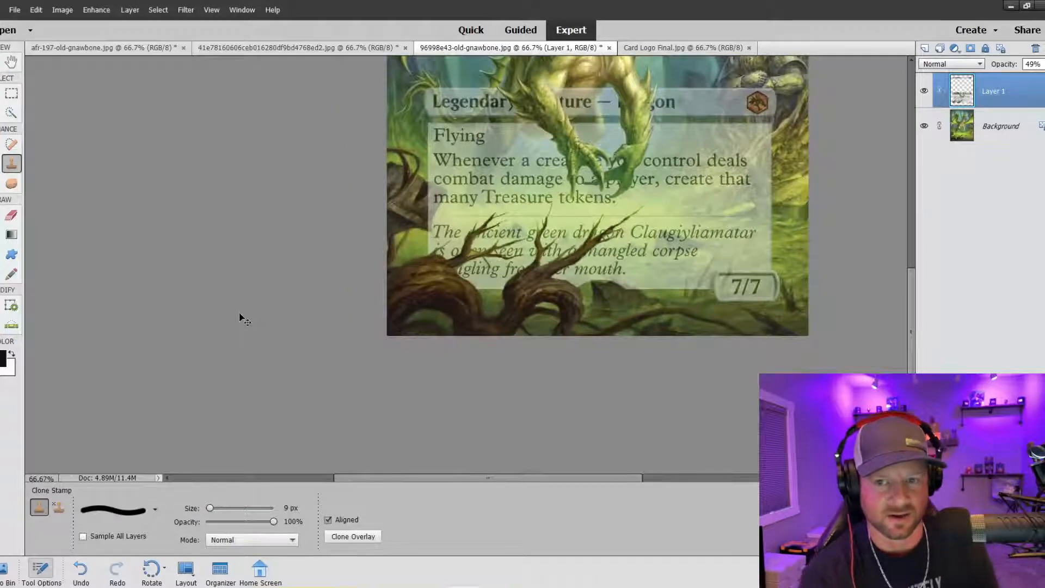
key(ctrl+plus)
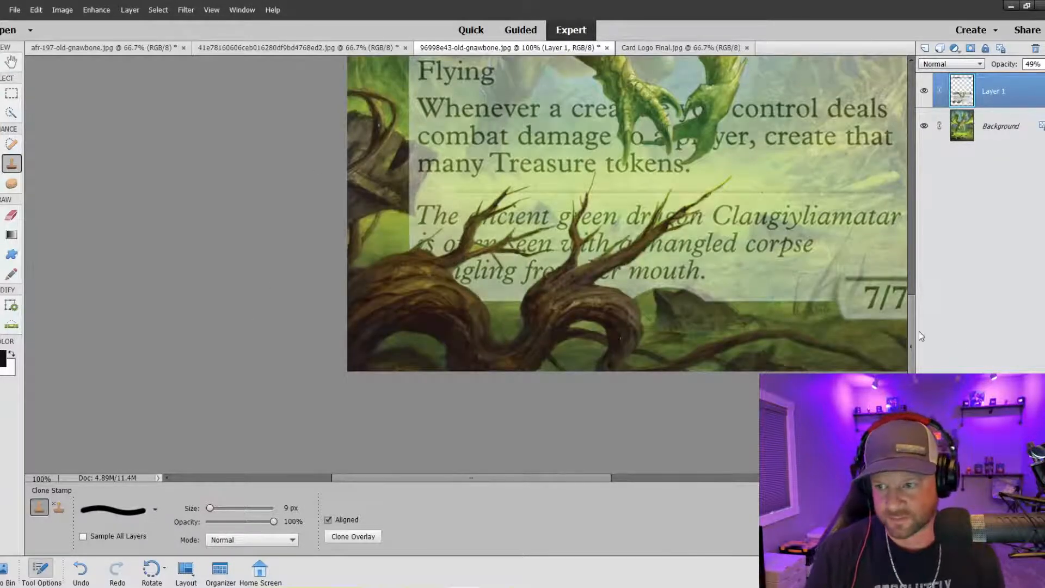
scroll(898, 244, up, 6)
scroll(898, 248, down, 1)
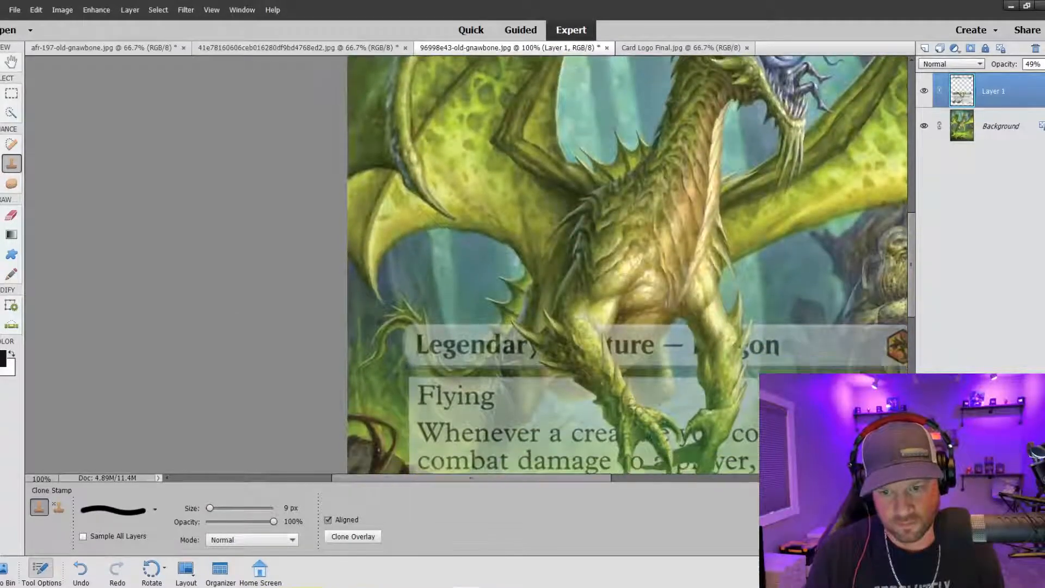
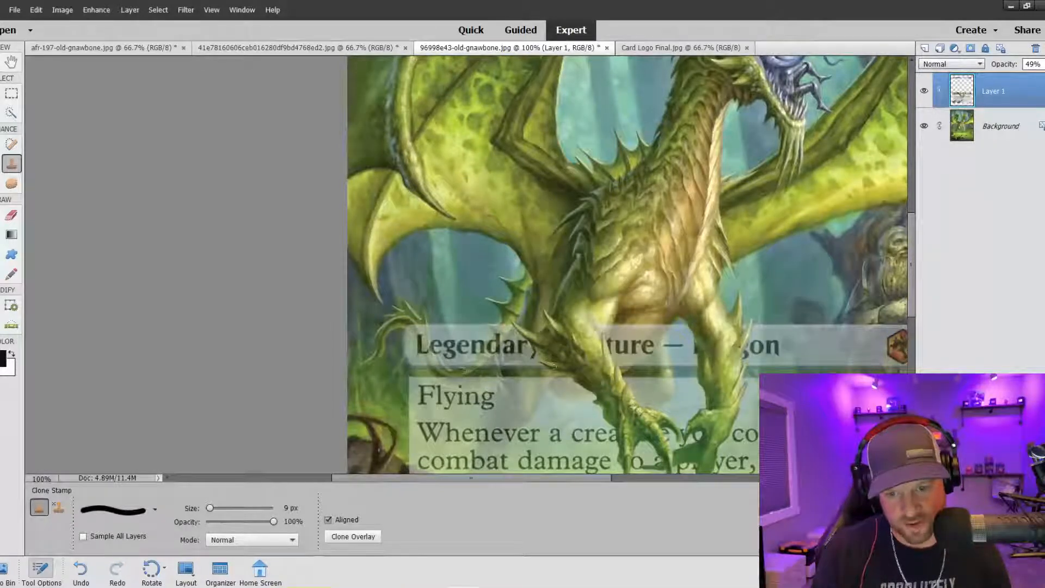
drag(554, 367, 566, 369)
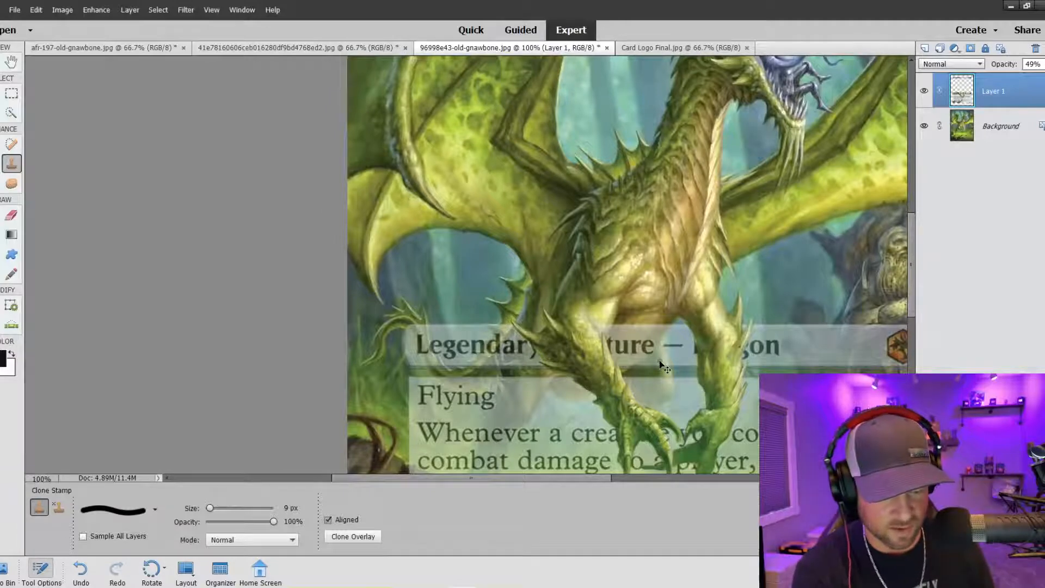
Step: Set the opacity of Layer 1 to 71%
key(ctrl+minus)
key(ctrl+minus)
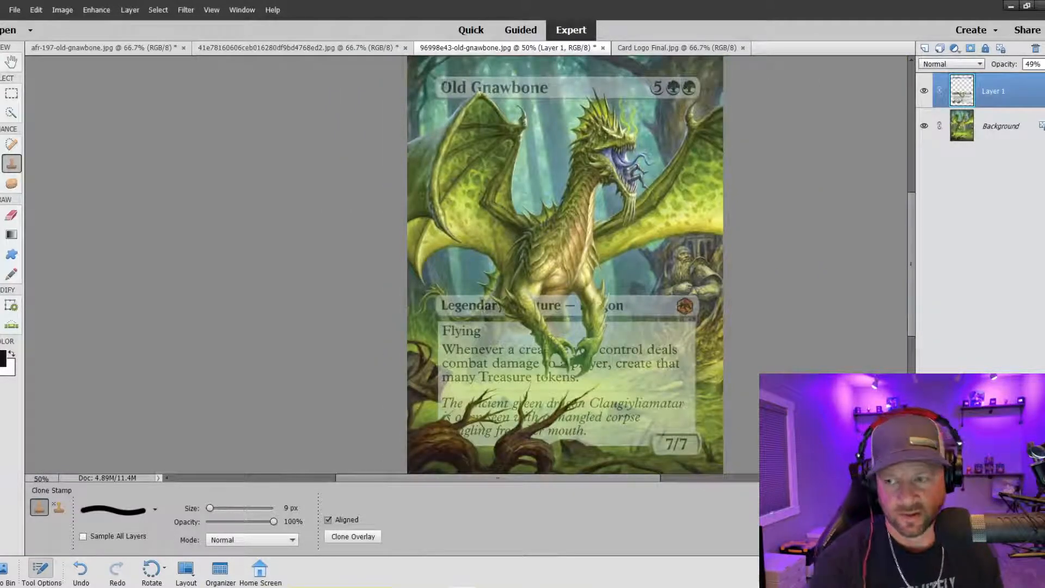
click(1034, 64)
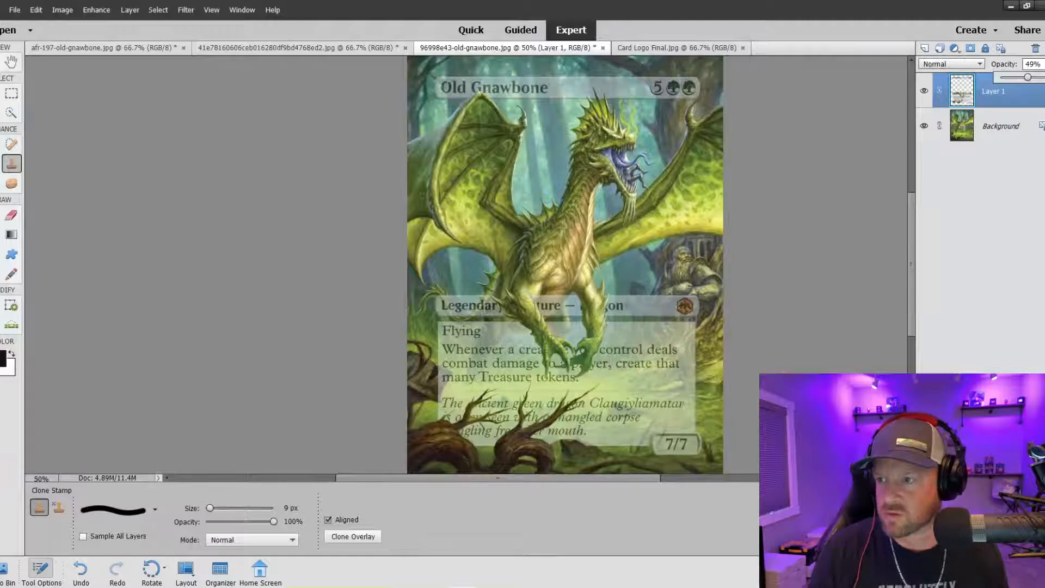
drag(1027, 78, 1041, 79)
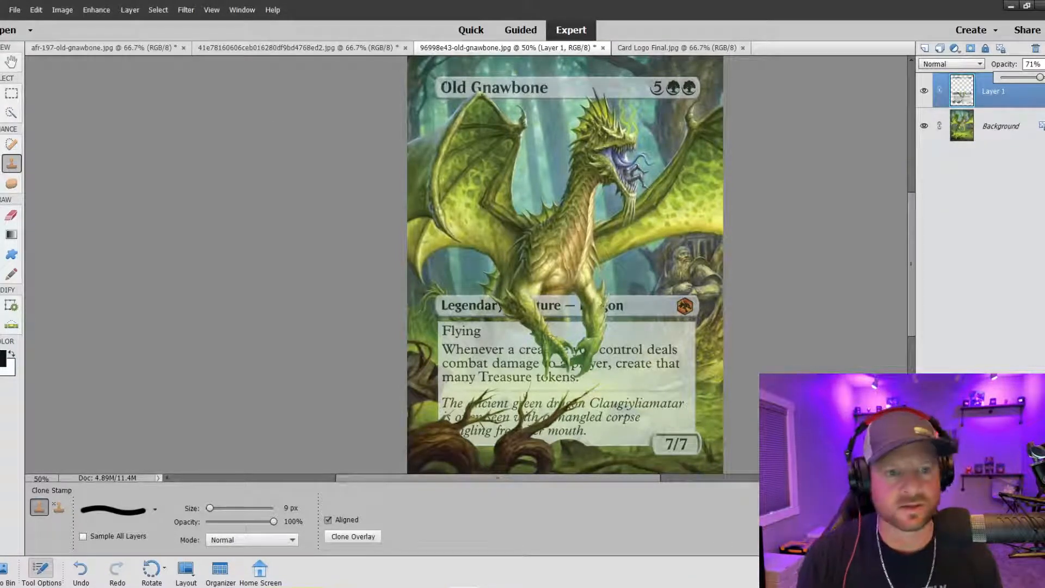
click(11, 112)
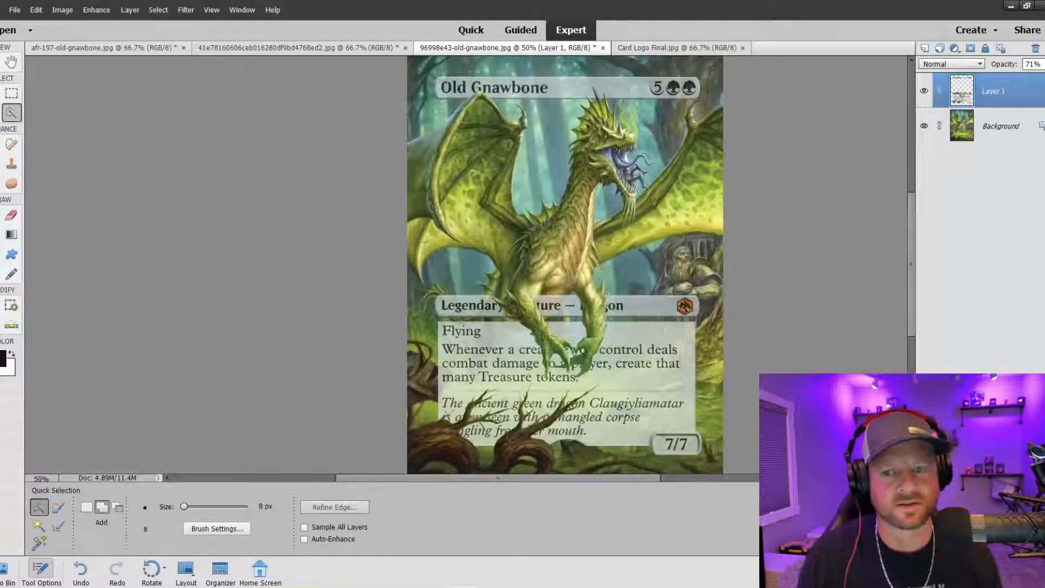
key(ctrl+plus)
key(ctrl+plus)
key(ctrl+plus)
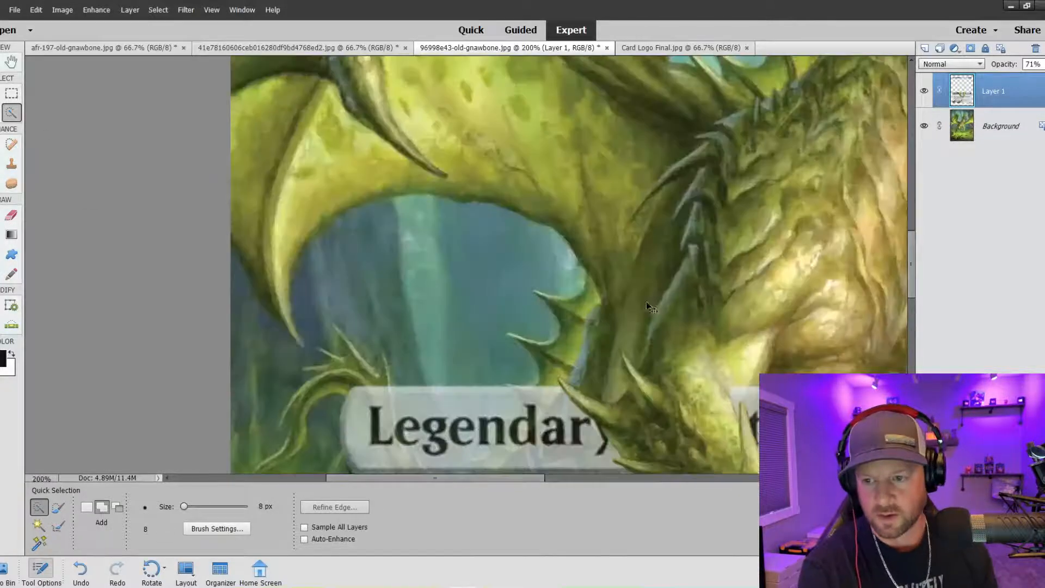
drag(509, 481, 661, 480)
scroll(676, 334, down, 1)
scroll(676, 334, down, 1)
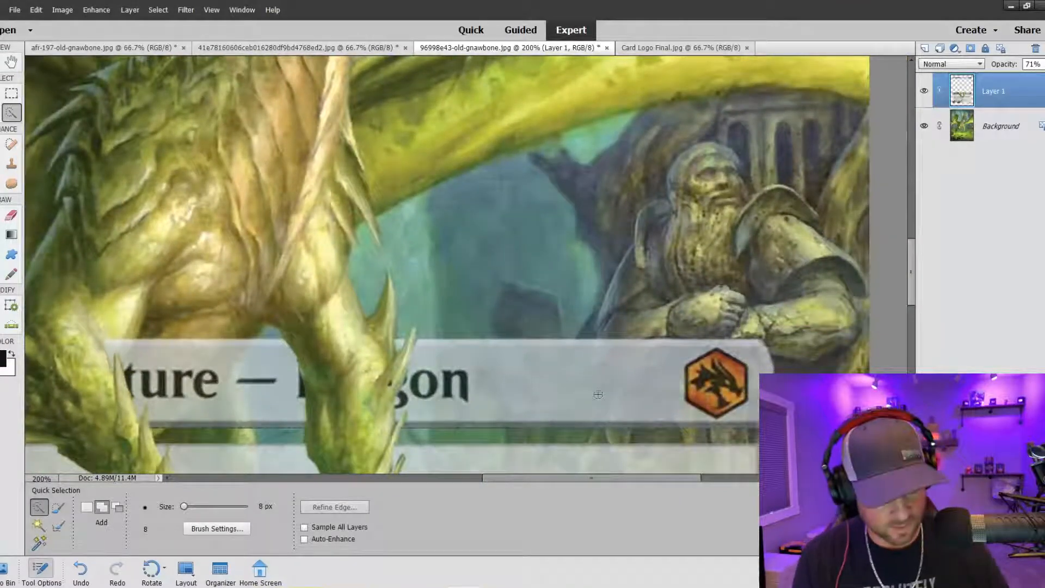
key(bracketright)
key(bracketright)
key(bracketright)
key(bracketright)
key(bracketright)
key(bracketright)
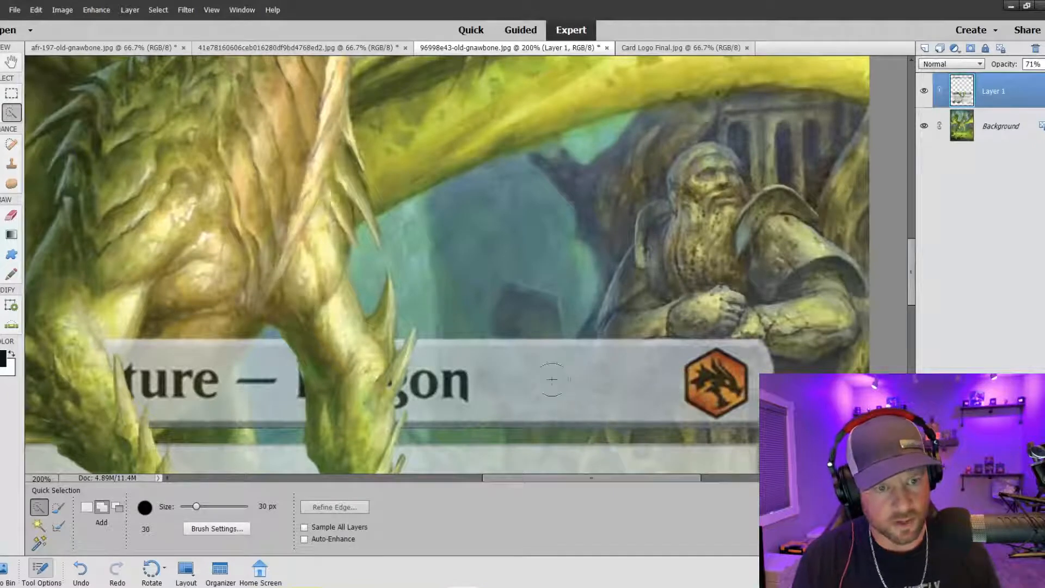
Step: Clone clean grey texture from the type line over the orange set symbol with a 25 px Clone Stamp brush
click(11, 165)
key(alt)
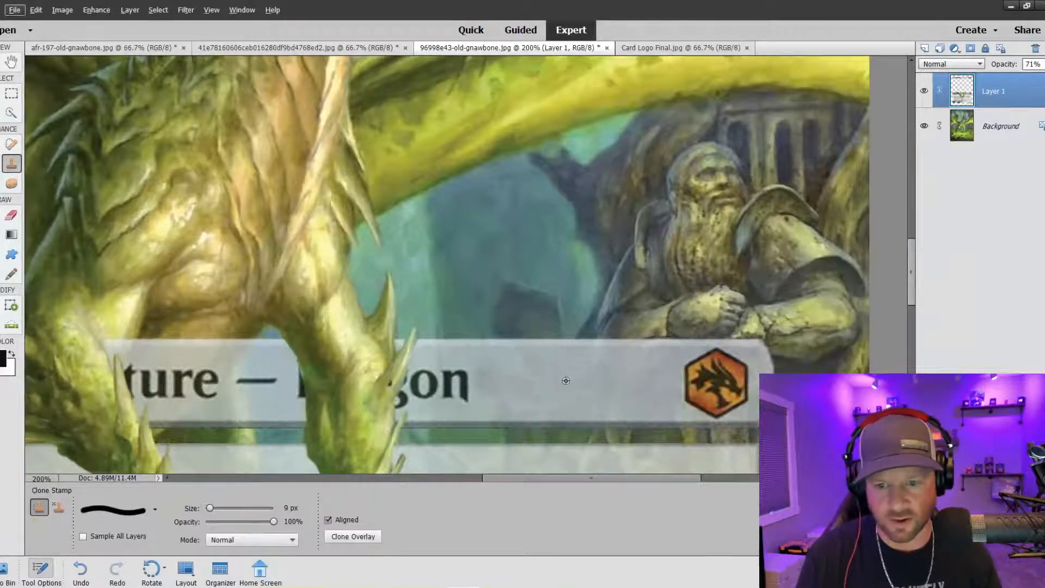
key(bracketright)
key(bracketright)
key(bracketright)
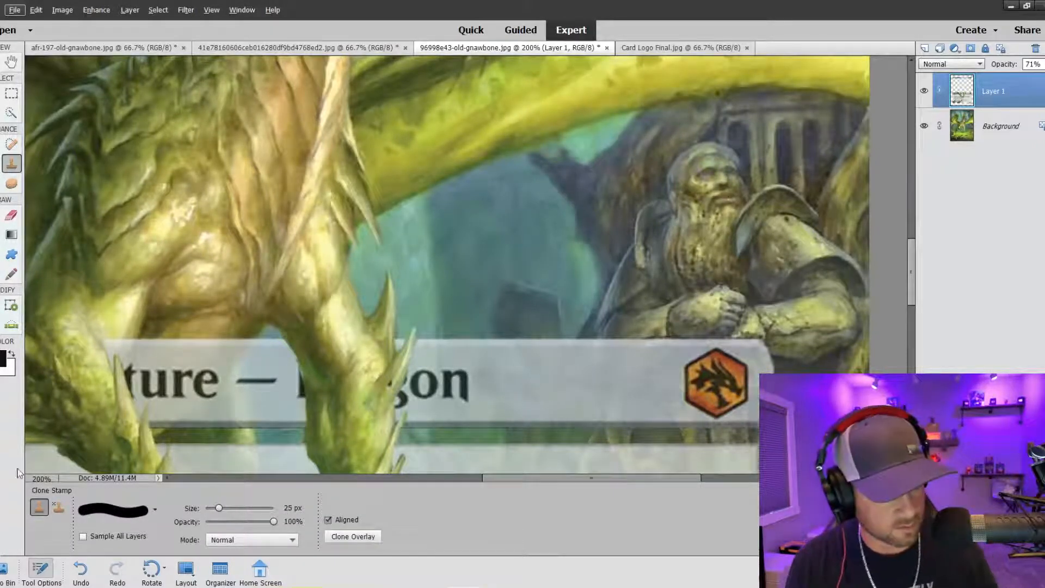
key(alt)
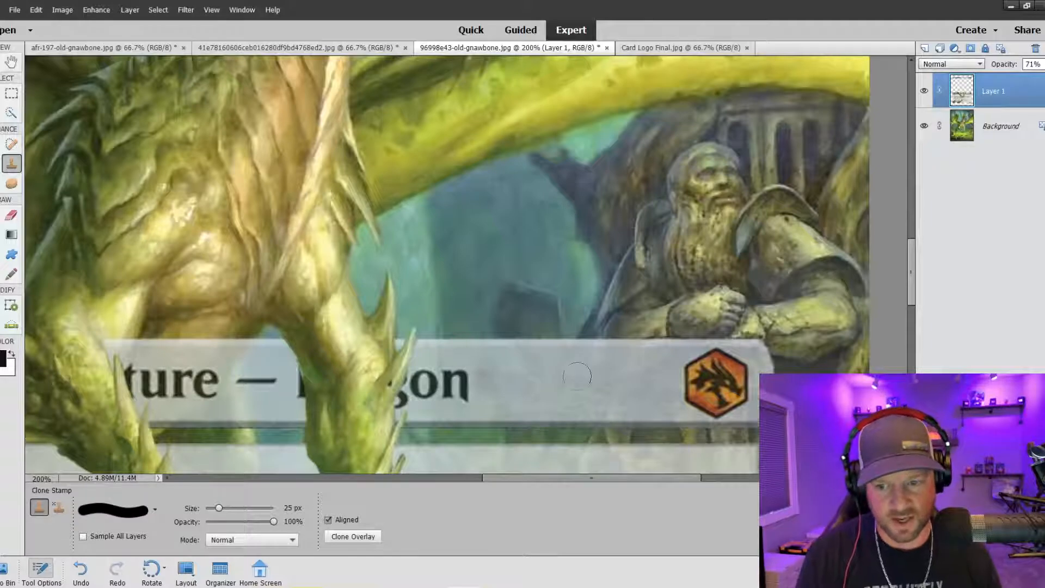
alt+click(577, 375)
mouse_move(675, 381)
mouse_down()
mouse_move(713, 370)
mouse_move(698, 363)
mouse_move(729, 370)
mouse_move(690, 392)
mouse_move(721, 392)
mouse_move(740, 381)
mouse_move(740, 362)
mouse_move(680, 400)
mouse_move(737, 404)
mouse_move(676, 392)
mouse_move(731, 407)
mouse_move(741, 374)
mouse_move(711, 367)
mouse_move(731, 360)
mouse_up()
alt+click(614, 396)
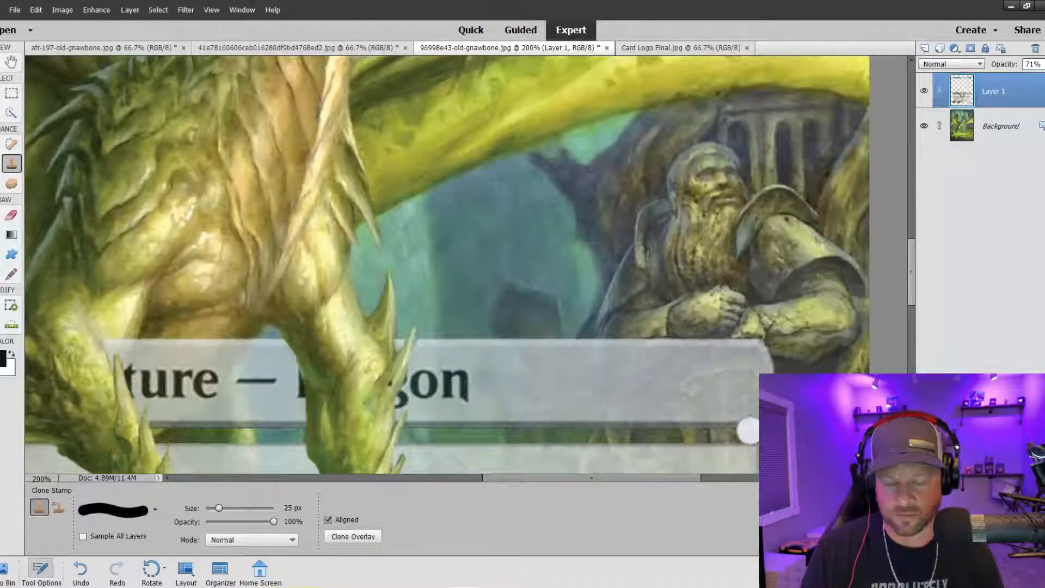
key(ctrl+minus)
key(ctrl+minus)
key(ctrl+minus)
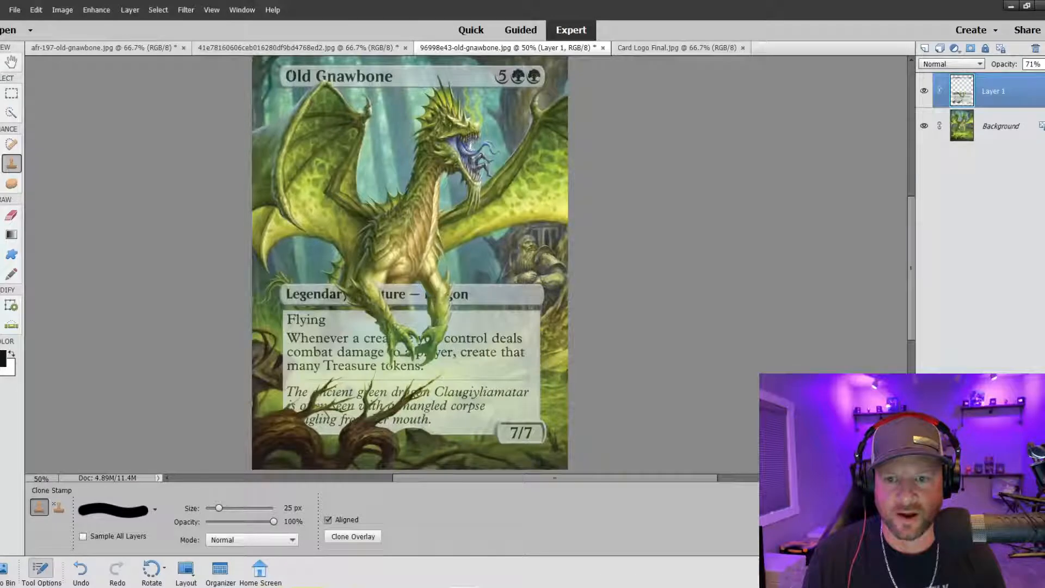
Step: In Card Logo Final.jpg, select the entire round CS logo with a 300 px Quick Selection brush
click(638, 50)
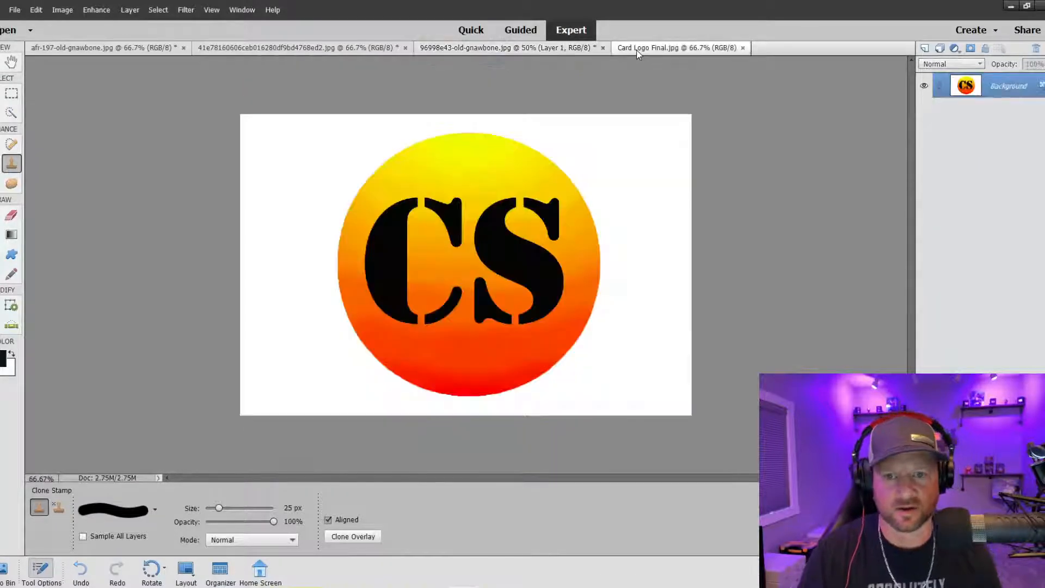
click(11, 112)
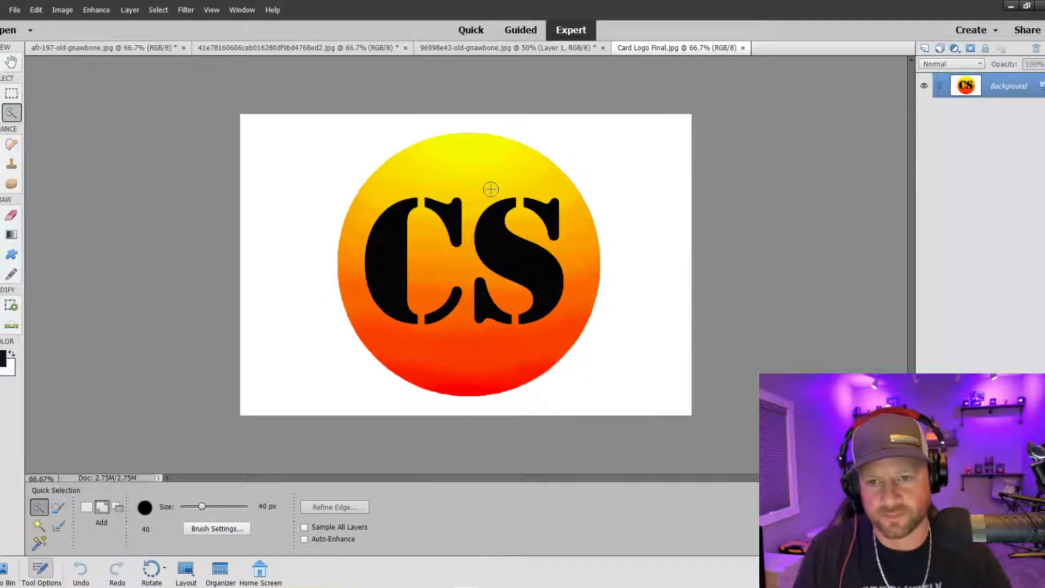
key(bracketright)
key(bracketright)
key(bracketright)
key(bracketright)
key(bracketright)
key(bracketright)
key(bracketright)
key(bracketright)
key(bracketright)
key(bracketright)
key(bracketright)
key(bracketright)
click(471, 224)
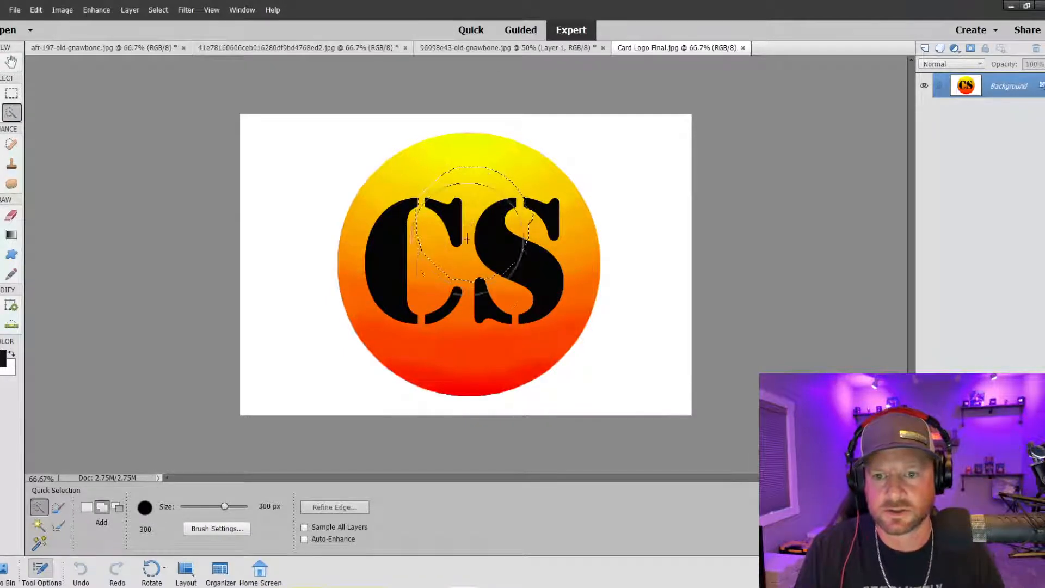
mouse_move(466, 238)
mouse_down()
mouse_move(499, 254)
mouse_move(478, 233)
mouse_move(485, 223)
mouse_move(487, 298)
mouse_move(438, 282)
mouse_move(421, 258)
mouse_move(443, 216)
mouse_up()
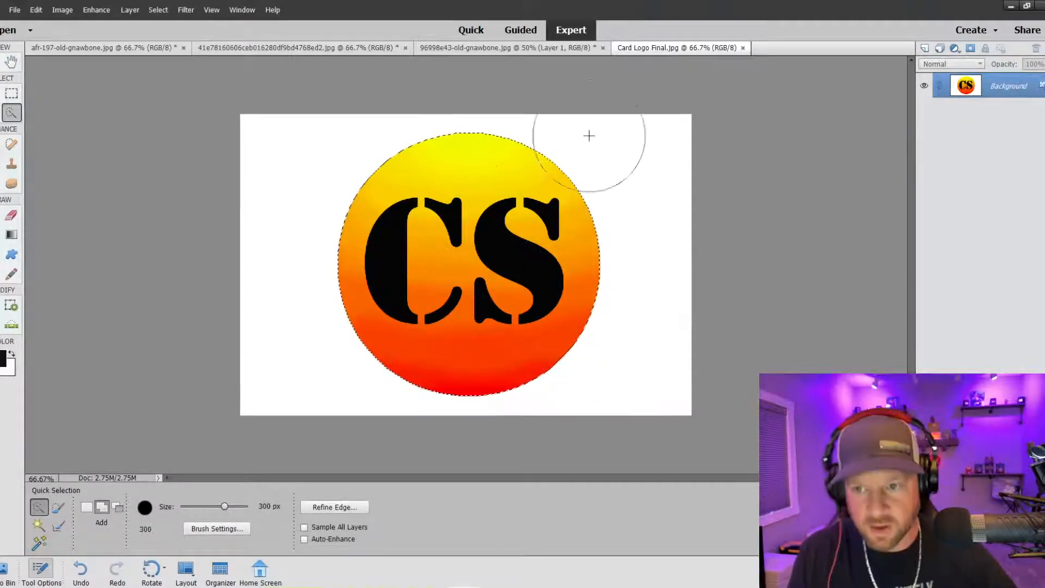
Step: Paste the CS logo into the Old Gnawbone card image and scale it down proportionally to 19.53%
click(506, 48)
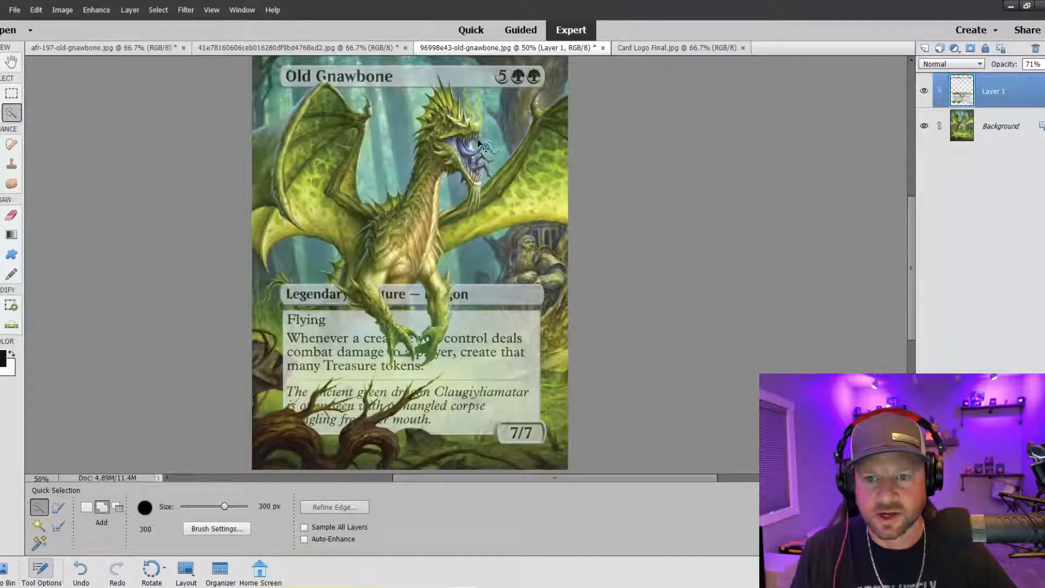
key(ctrl+v)
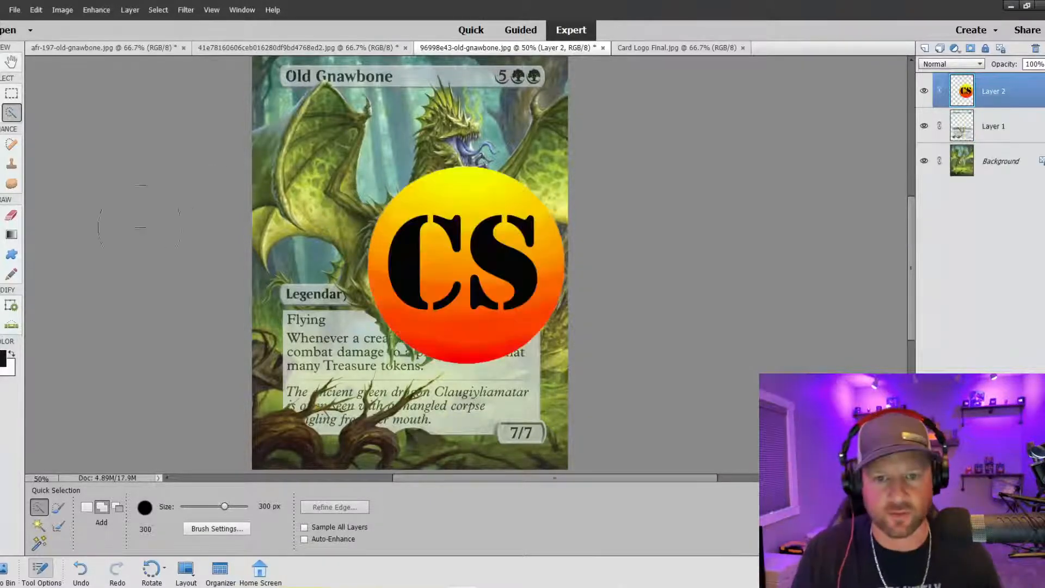
key(v)
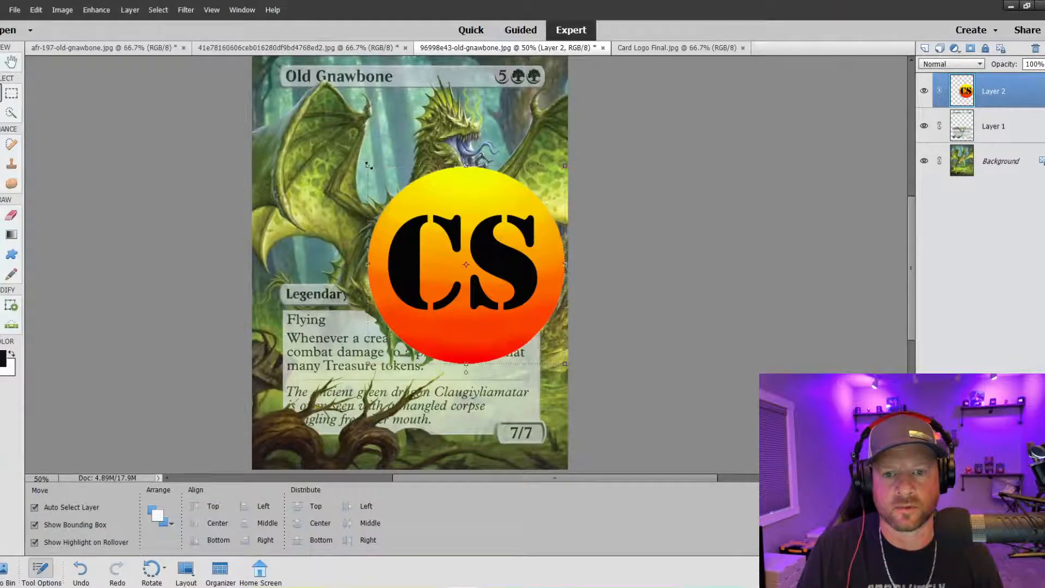
drag(369, 164, 489, 223)
Step: Shrink the CS logo further, place it in the dragon's open mouth just below the upper teeth, and apply the transform
key(ctrl+plus)
key(ctrl+plus)
key(ctrl+plus)
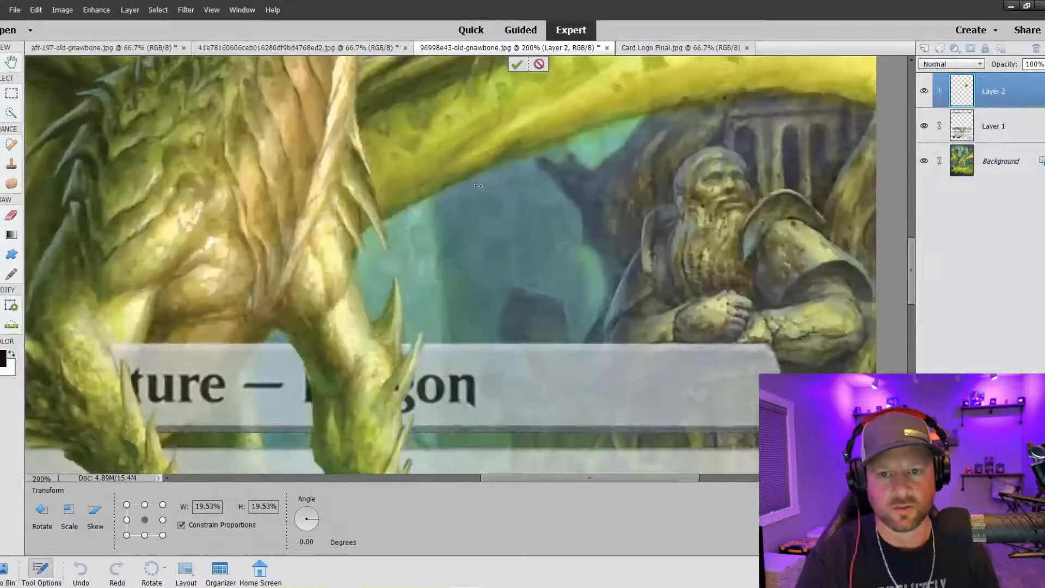
scroll(478, 185, up, 6)
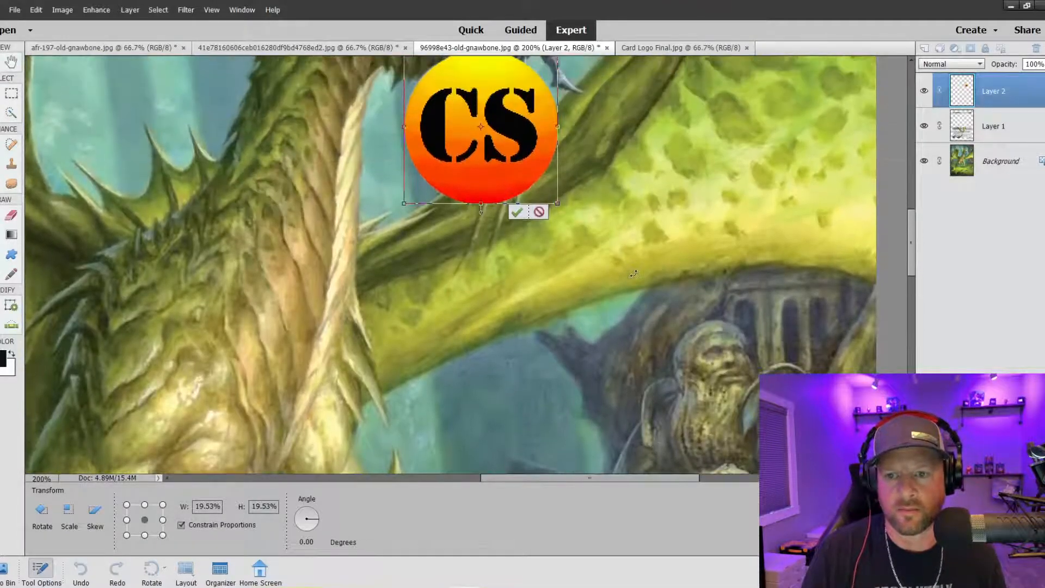
scroll(634, 274, up, 2)
scroll(519, 232, up, 1)
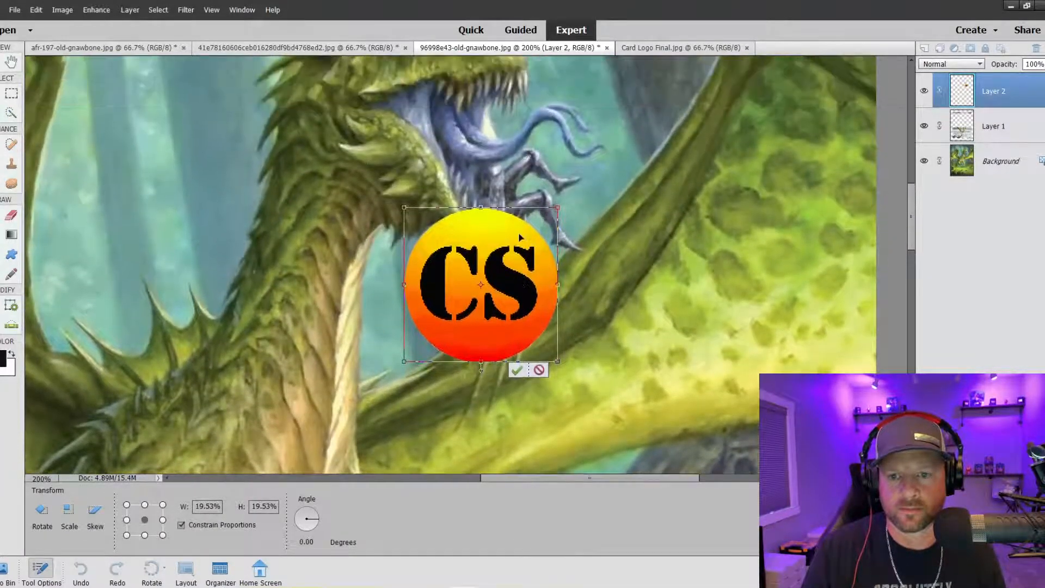
drag(415, 249, 510, 265)
drag(566, 320, 521, 176)
drag(465, 116, 492, 159)
click(481, 206)
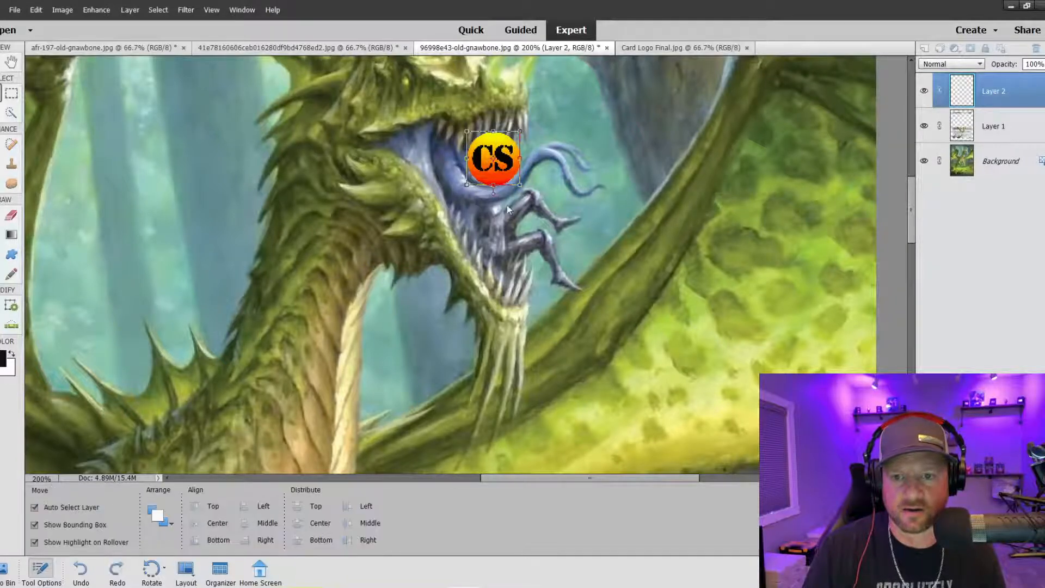
Step: Set the opacity of the CS logo's layer, Layer 2, to 58%
click(1037, 63)
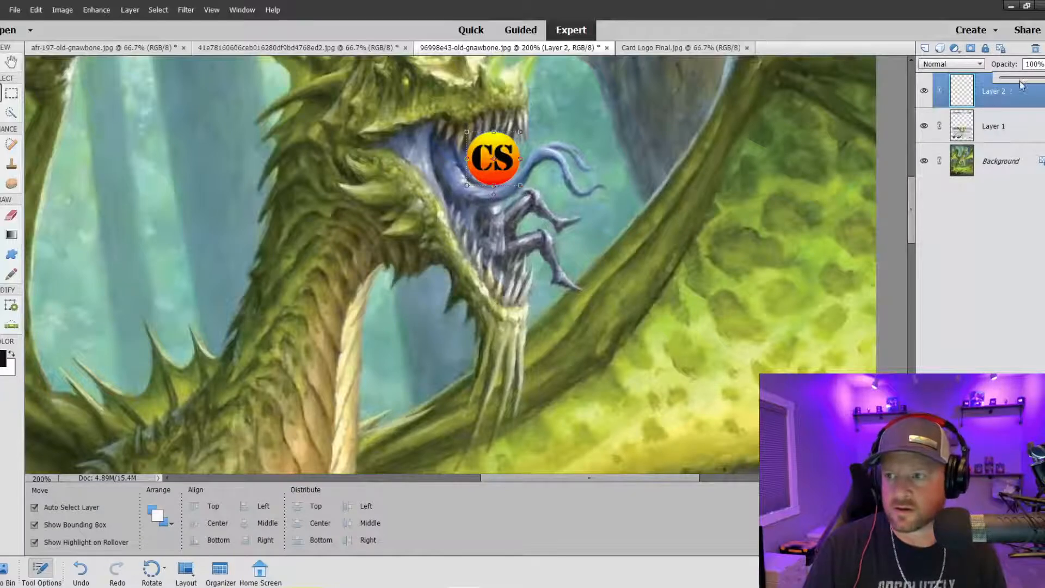
drag(1043, 77, 1031, 77)
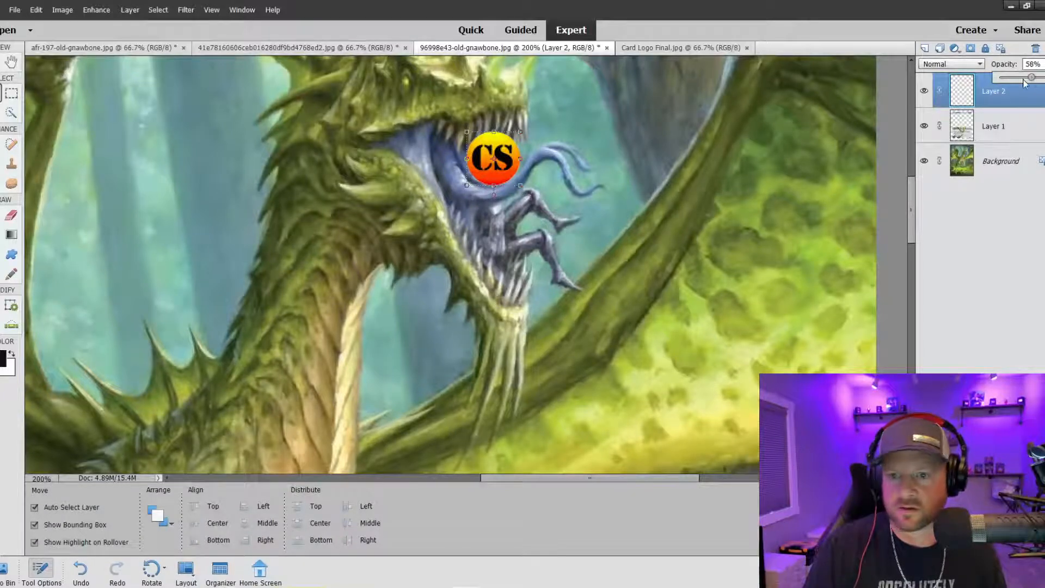
Step: Try stamping a 25 px clone dab on the Background layer beneath the CS logo, and undo it
click(11, 163)
click(983, 166)
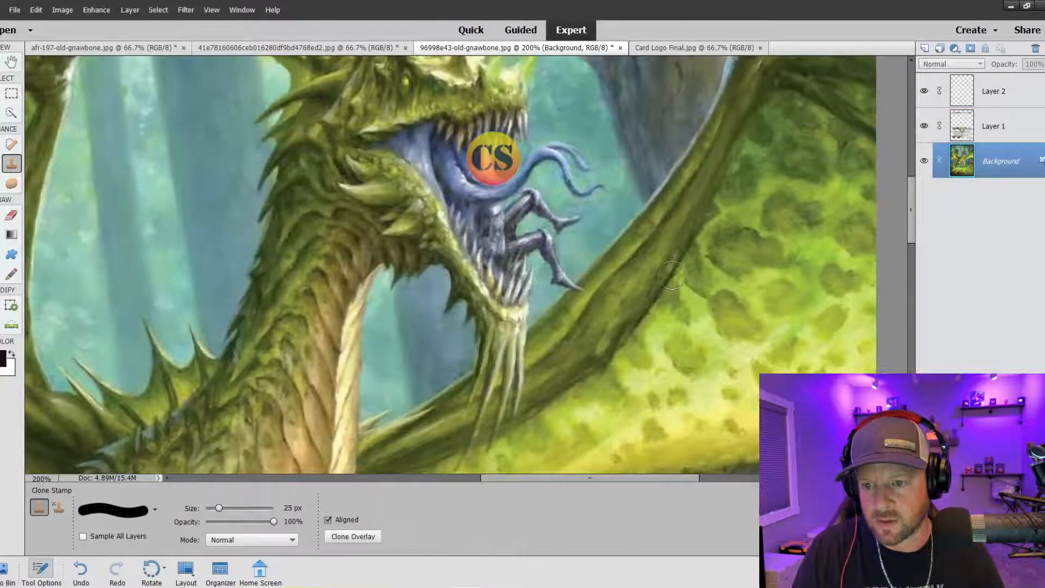
key(ctrl+equal)
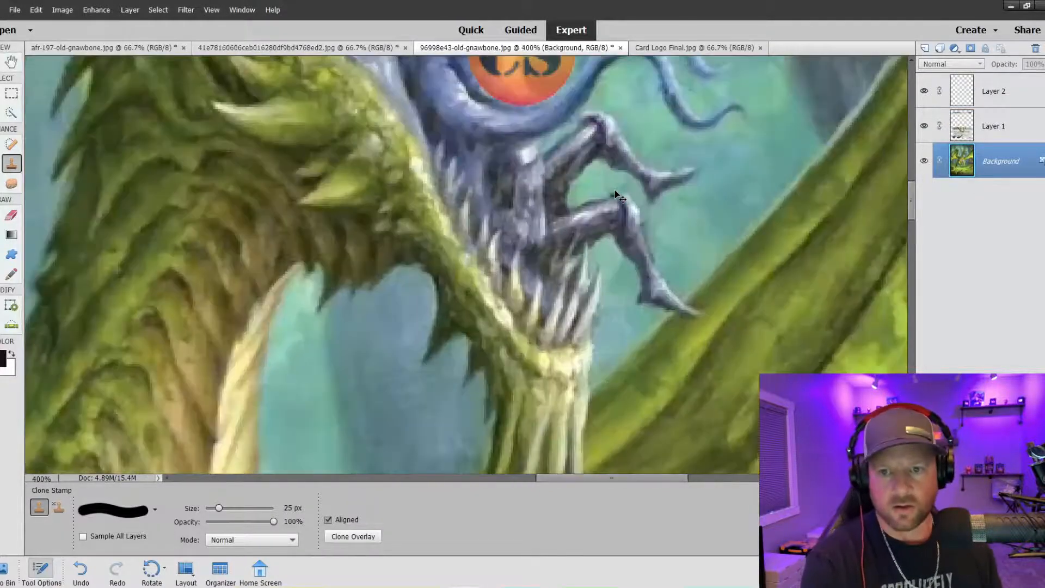
scroll(617, 194, up, 5)
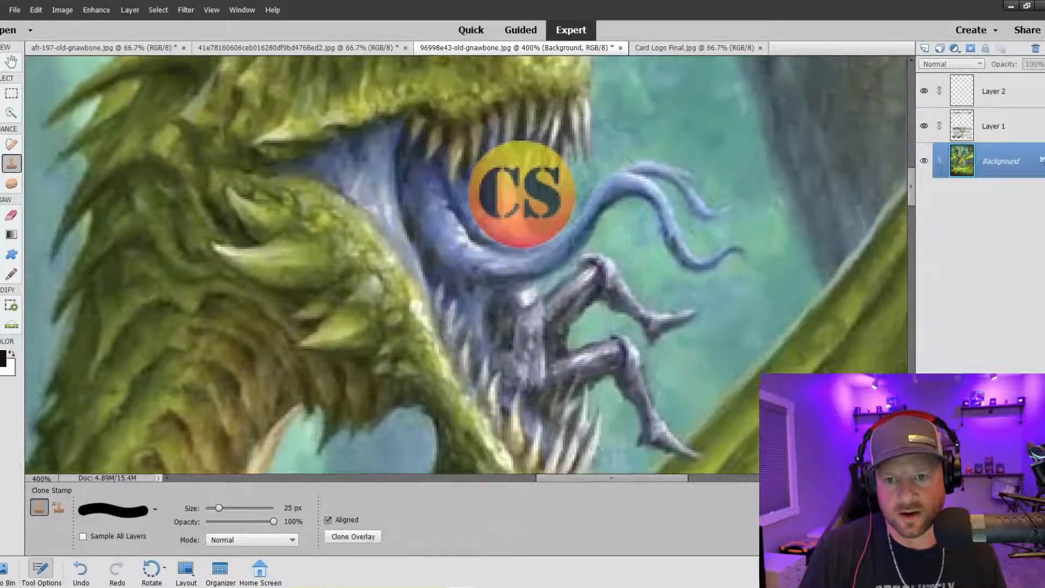
scroll(616, 195, up, 1)
click(507, 238)
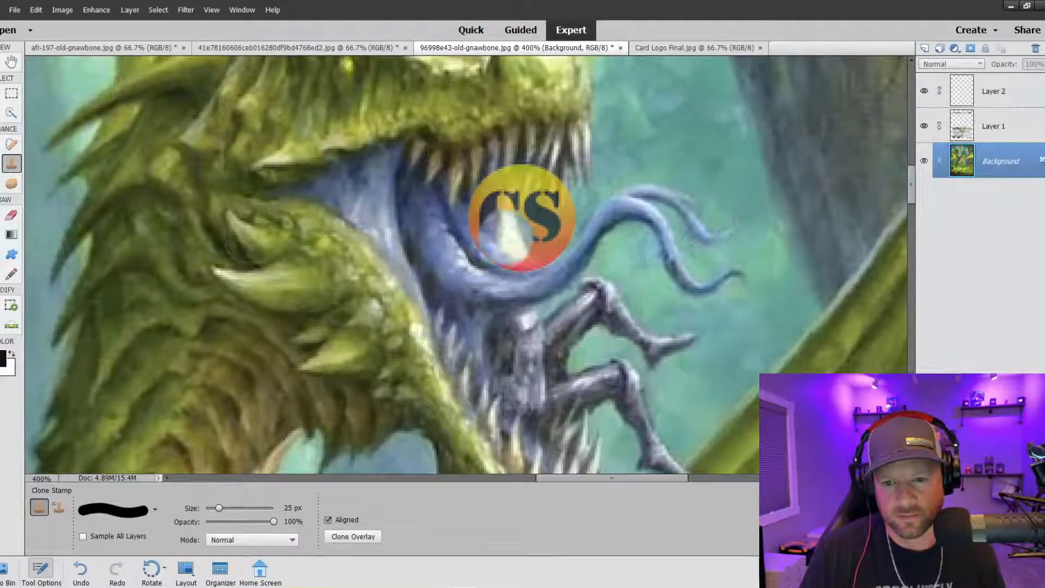
key(ctrl+z)
Step: Nudge the CS logo slightly deeper into the dragon's mouth, toward the curve of the tongue
key(v)
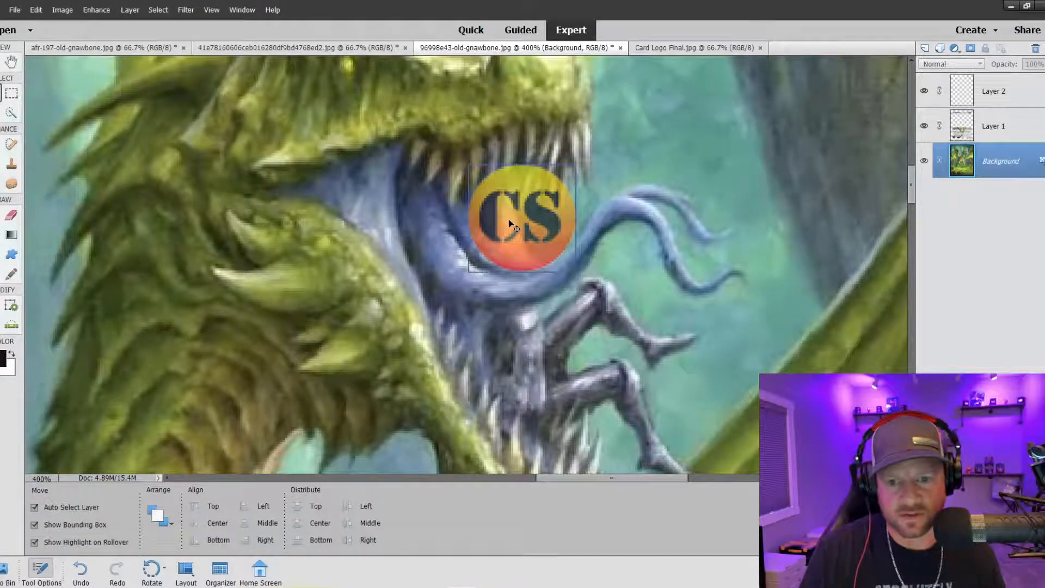
mouse_move(497, 222)
mouse_down()
mouse_move(504, 230)
mouse_move(493, 231)
mouse_up()
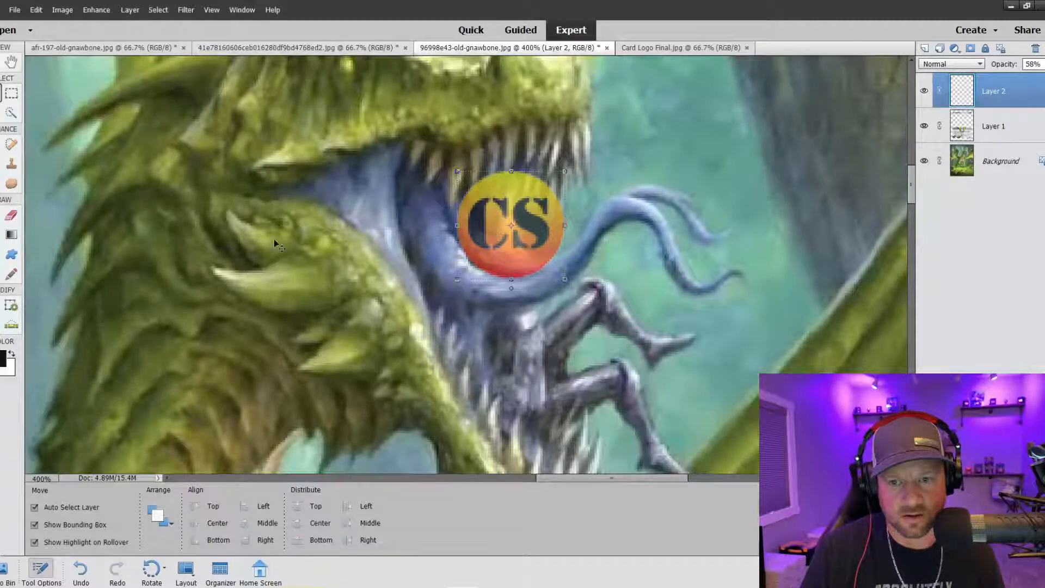
Step: Clone along the CS logo's upper edge on Layer 2 with a 4 px brush so the dragon's upper teeth overlap it
click(11, 163)
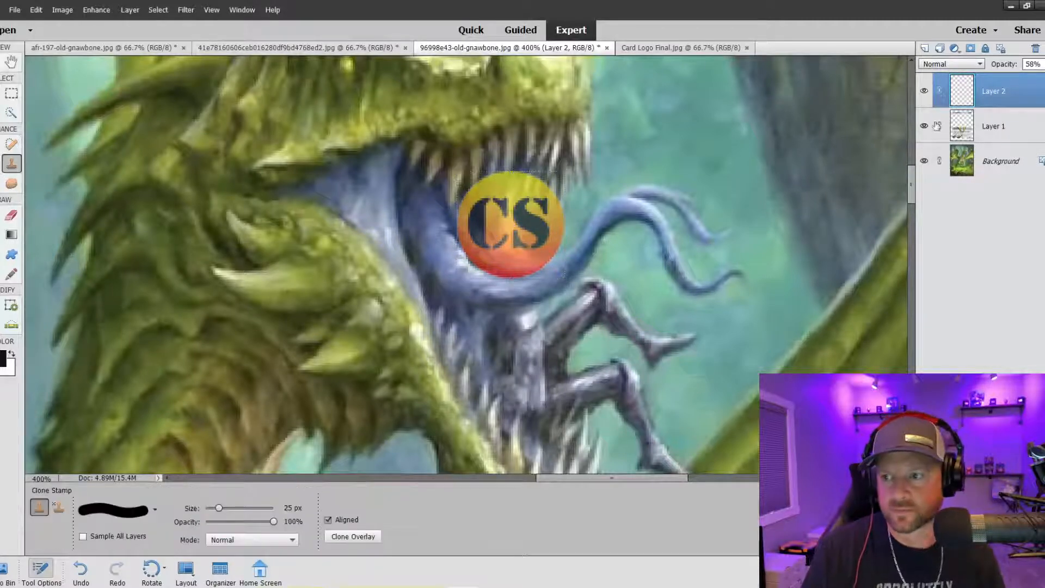
key(bracketleft)
key(bracketleft)
key(bracketleft)
key(bracketleft)
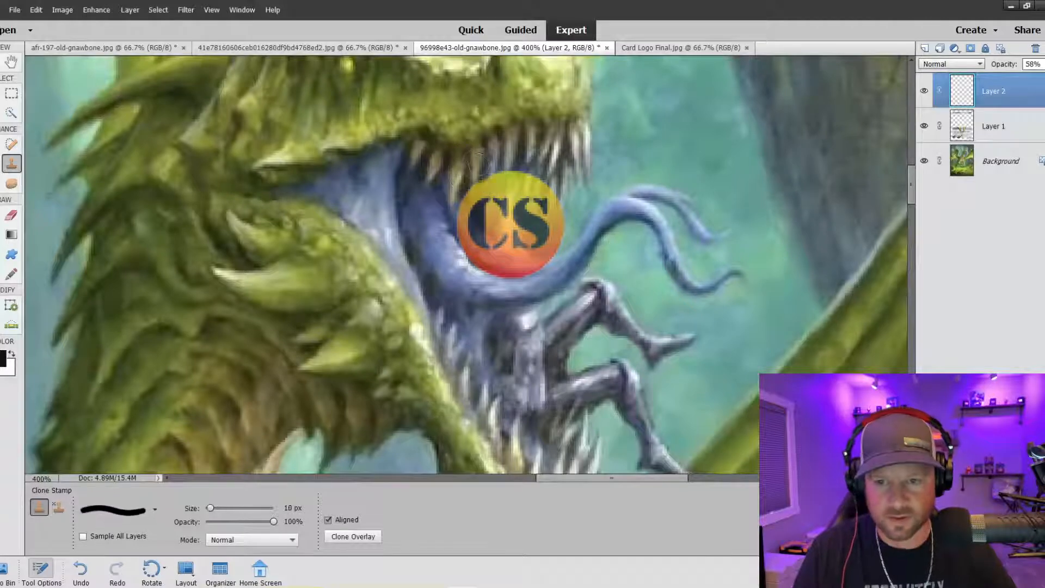
key(bracketleft)
key(bracketleft)
key(bracketleft)
key(bracketleft)
key(bracketleft)
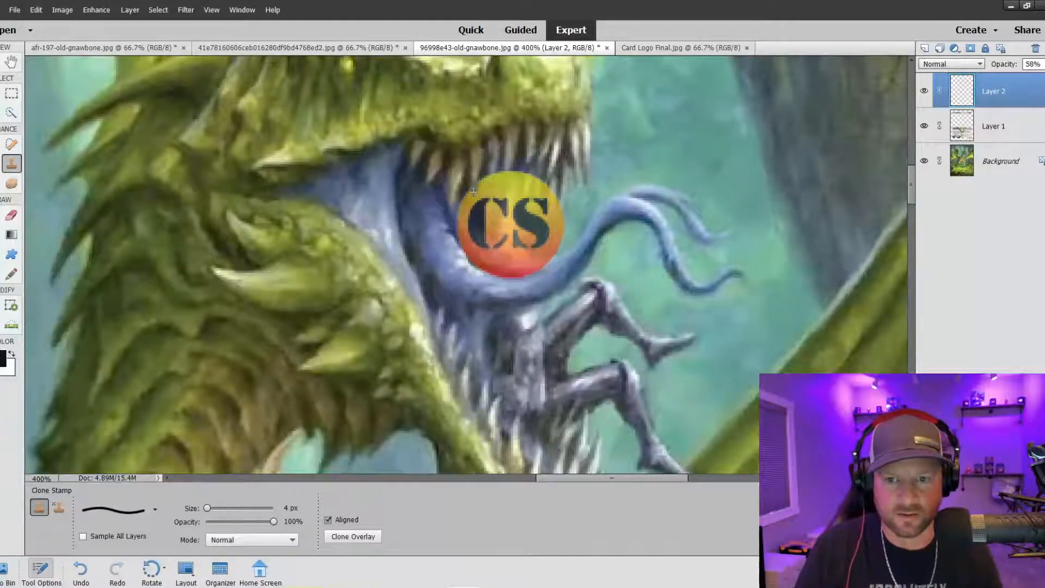
mouse_move(496, 177)
mouse_down()
mouse_move(485, 191)
mouse_move(487, 167)
mouse_move(544, 187)
mouse_move(526, 184)
mouse_up()
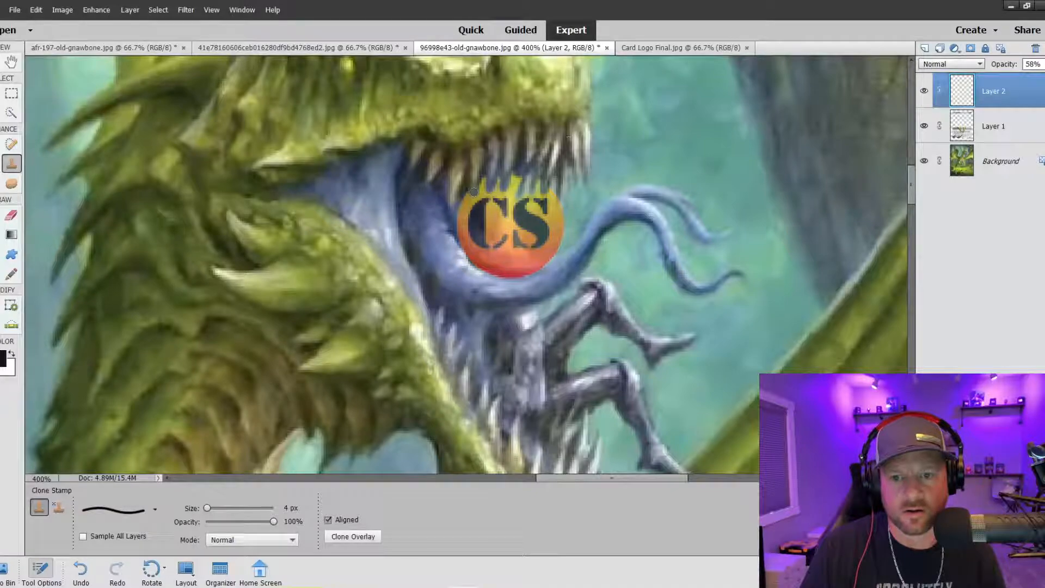
Step: Examine the CS logo's blend in the dragon's mouth, both close up and across the whole card
key(ctrl+minus)
key(ctrl+minus)
key(ctrl+minus)
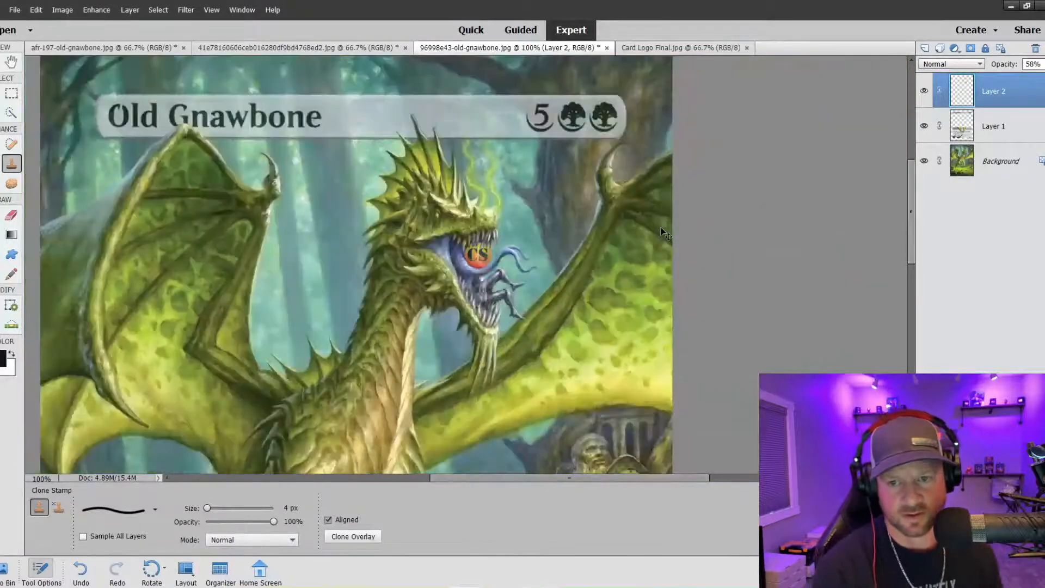
key(ctrl+minus)
scroll(661, 228, up, 5)
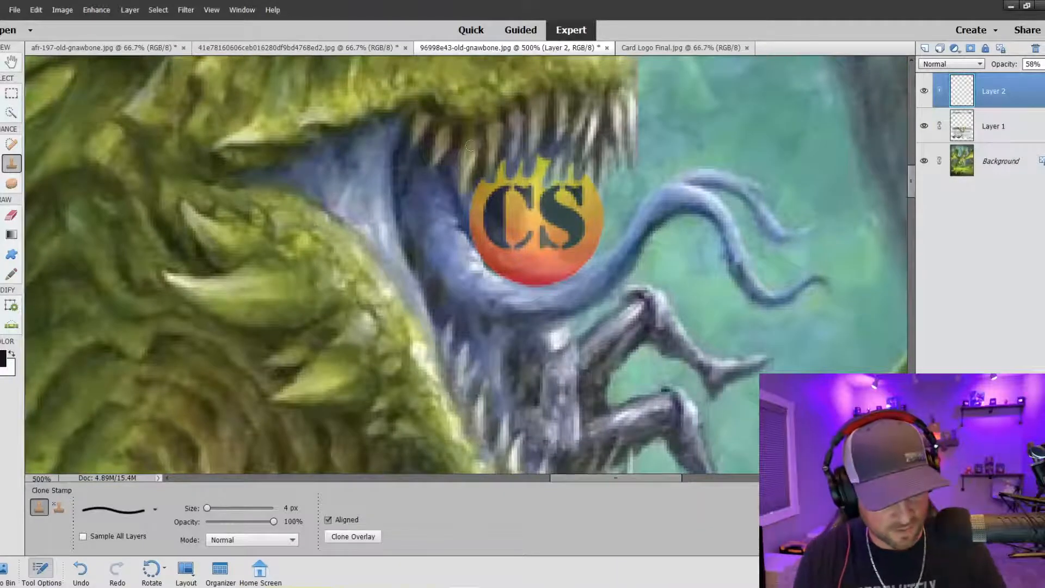
key(bracketleft)
key(bracketleft)
key(bracketleft)
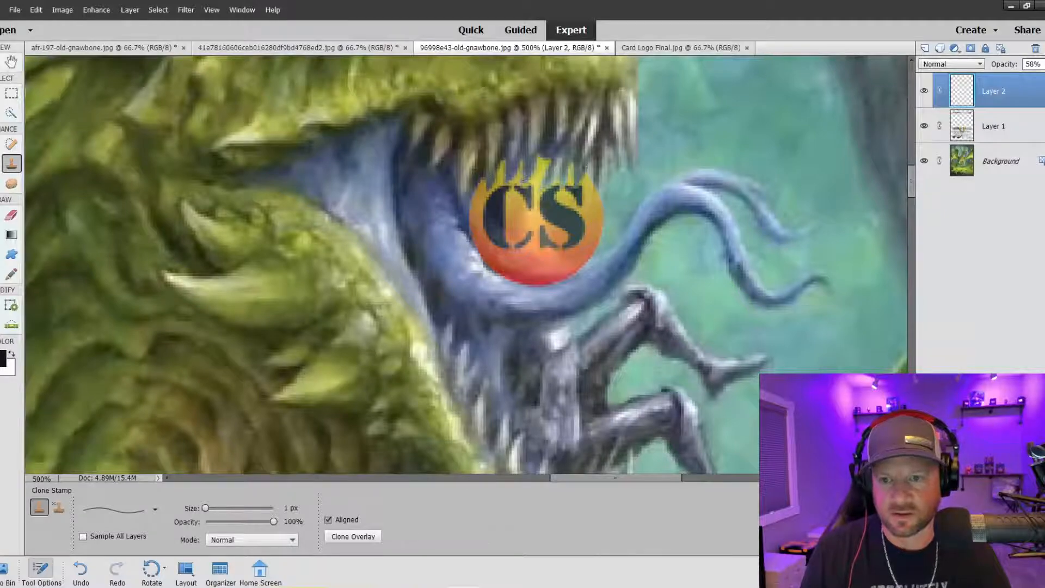
key(ctrl+minus)
key(ctrl+minus)
key(ctrl+minus)
key(ctrl+minus)
key(ctrl+minus)
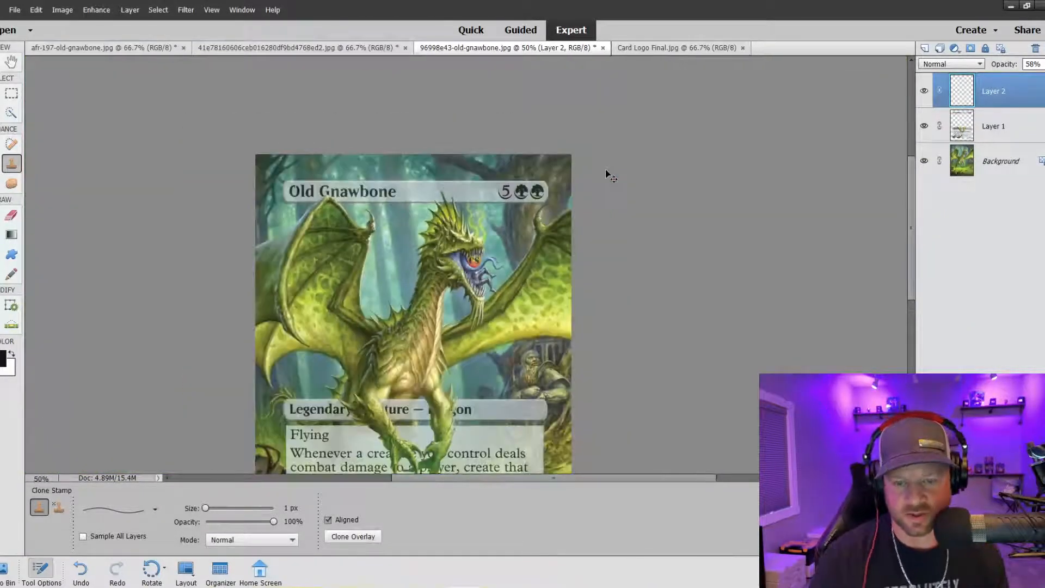
key(ctrl+minus)
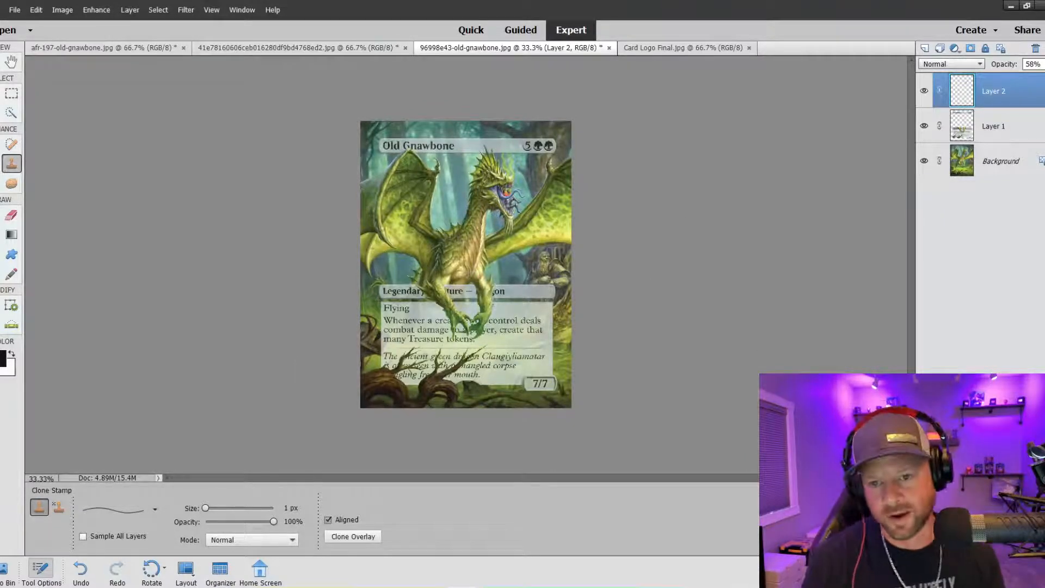
Step: Copy the selected card frame from afr-197-old-gnawbone.jpg into the second green dragon artwork and set the pasted Layer 1's opacity to 48%
click(282, 48)
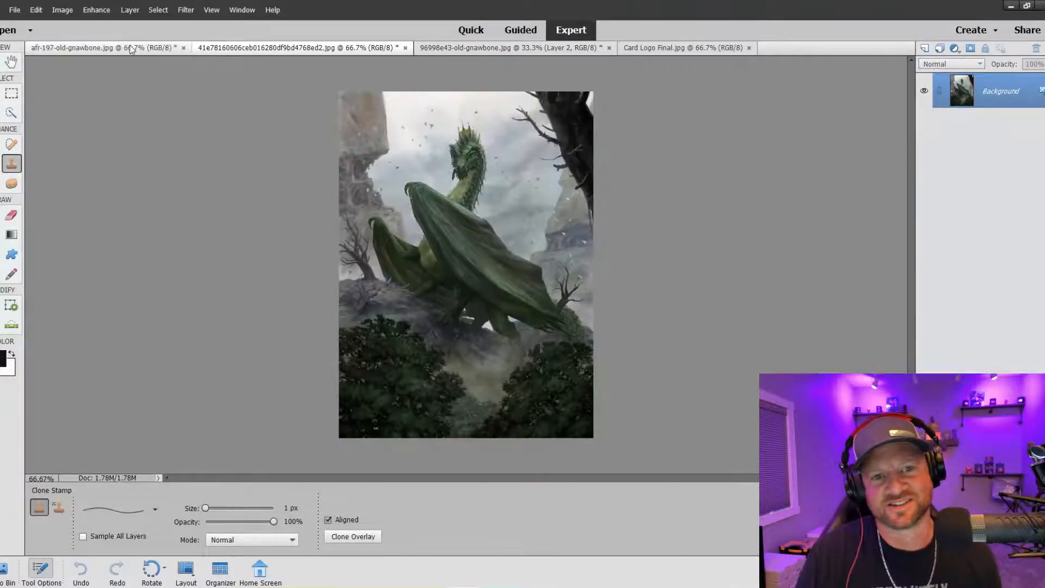
click(98, 48)
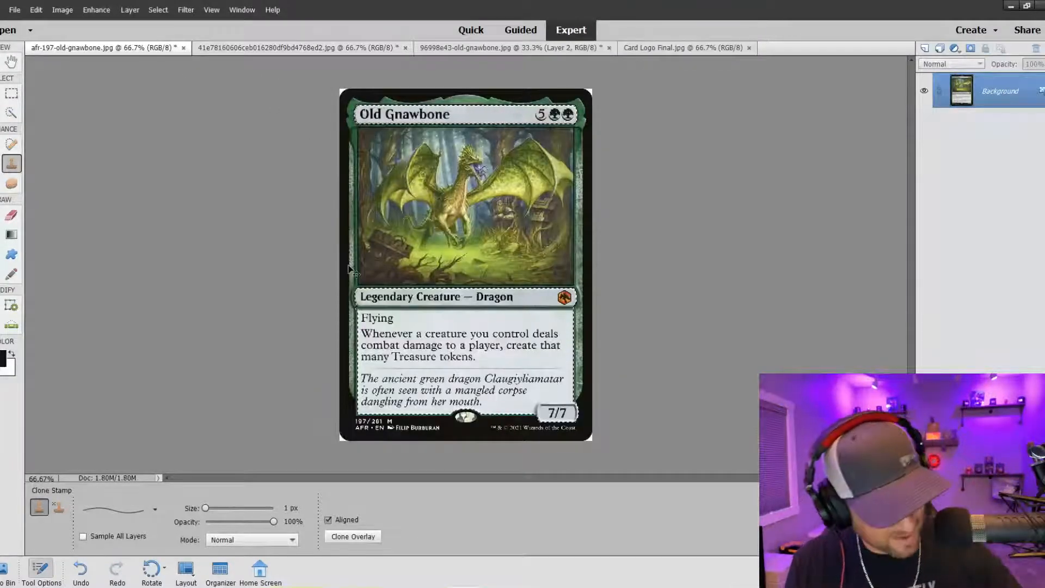
click(339, 50)
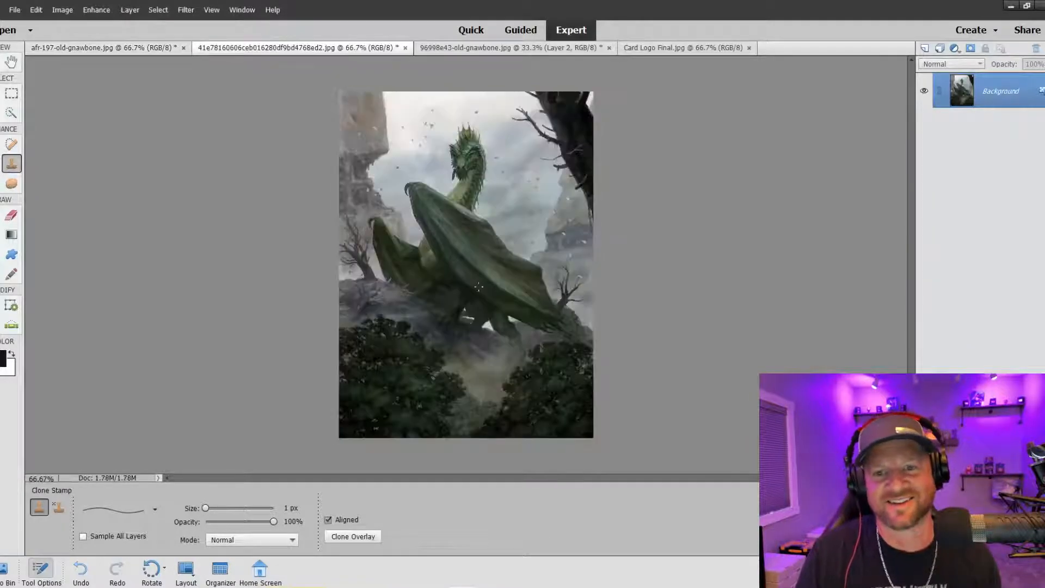
key(ctrl+v)
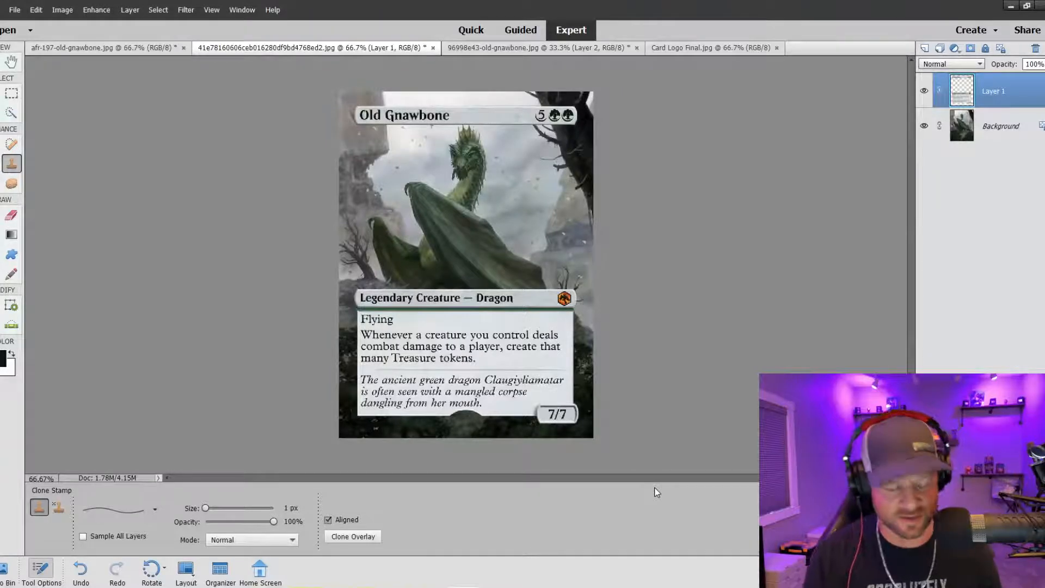
key(ctrl+equal)
key(ctrl+minus)
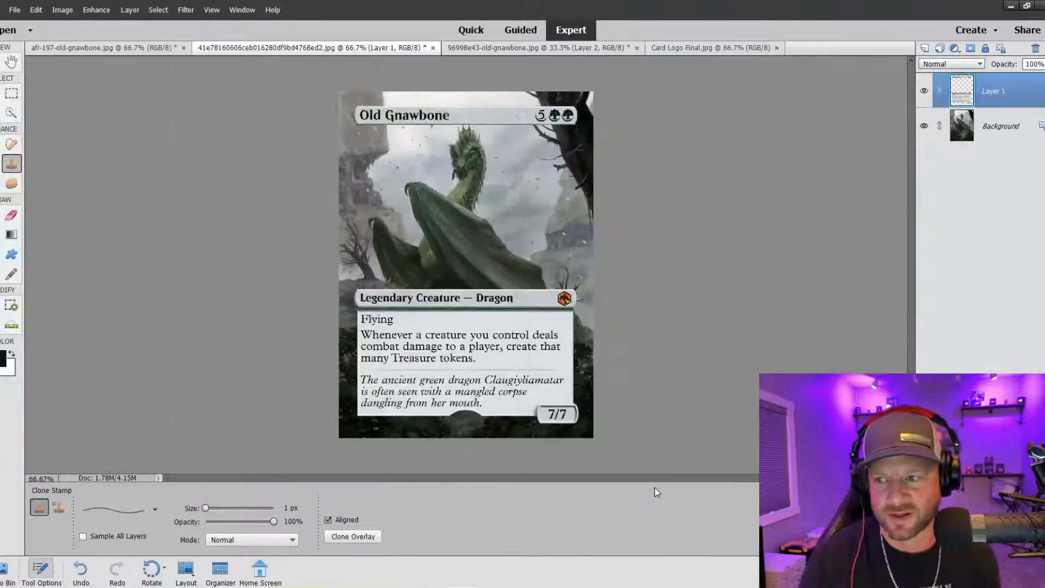
click(1041, 63)
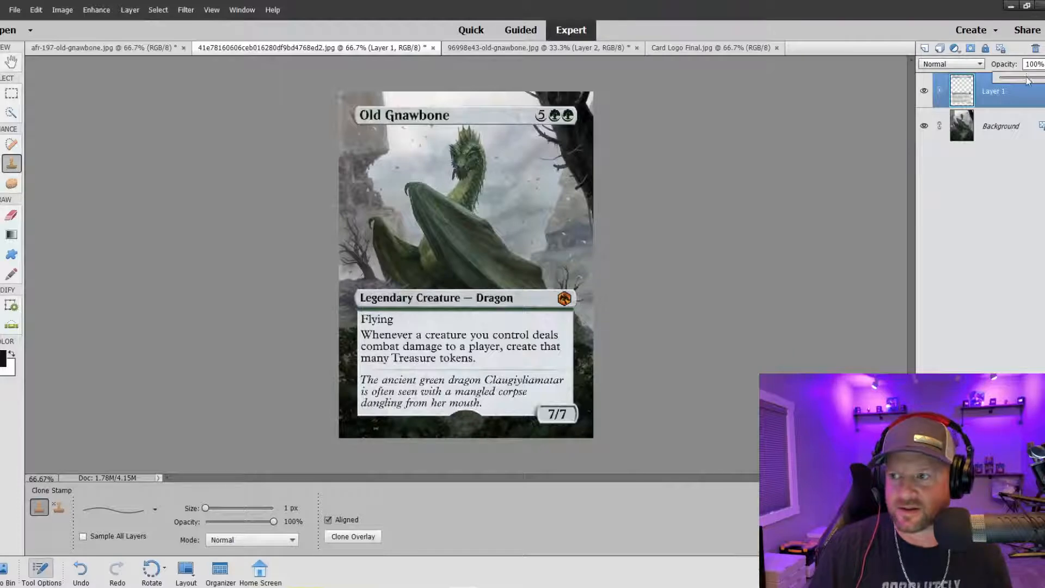
drag(1040, 78, 1025, 77)
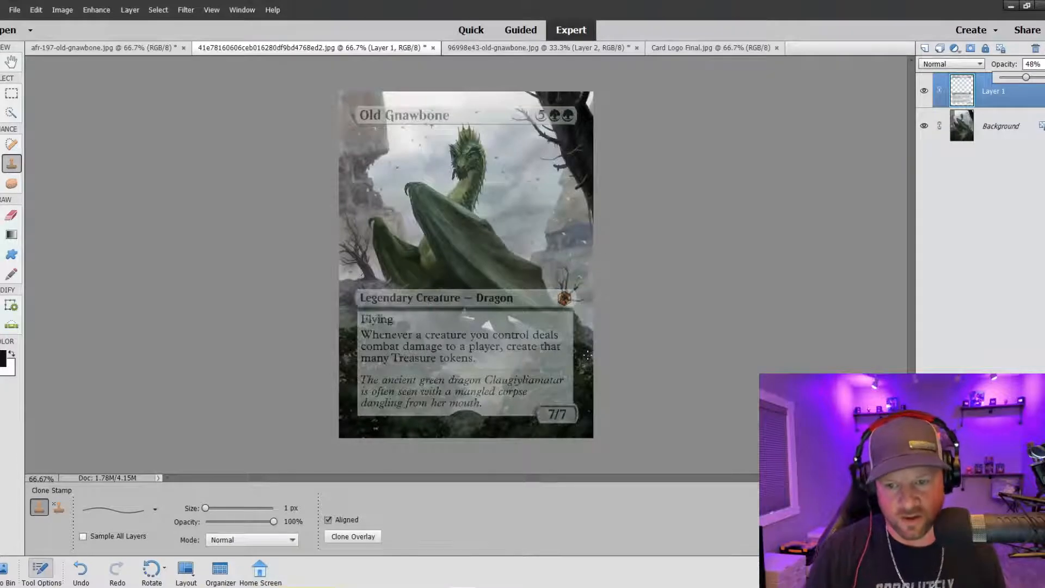
Step: Make a thin rectangular selection around the green strip between the type bar and the text box
key(ctrl+equal)
key(ctrl+equal)
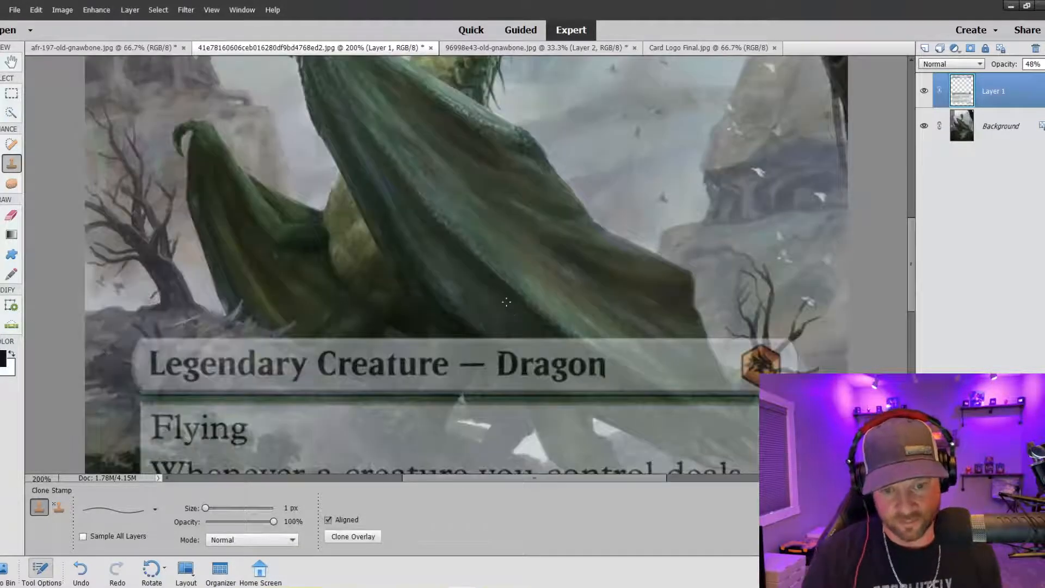
scroll(506, 305, down, 1)
scroll(466, 265, down, 1)
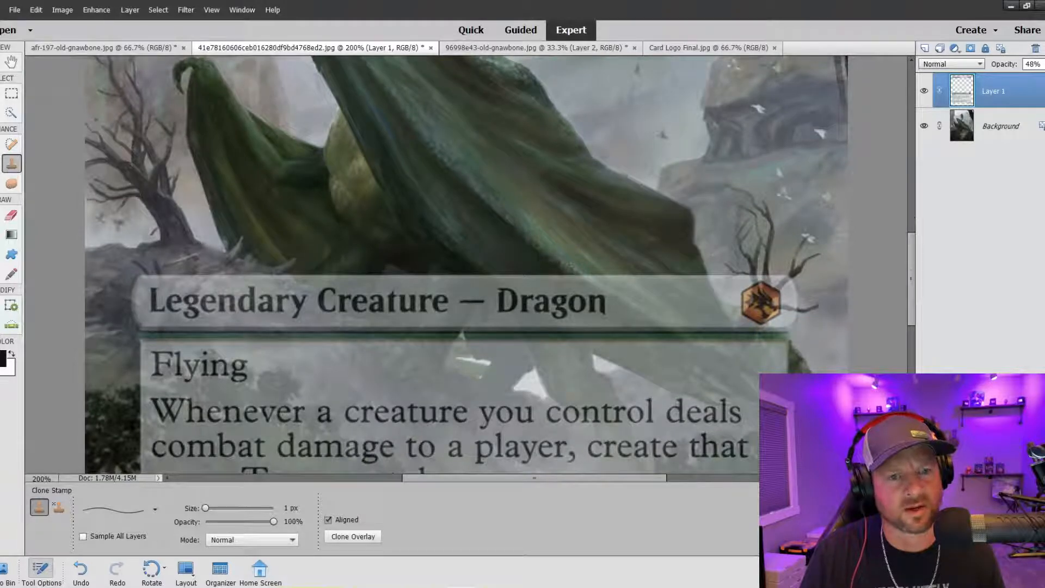
click(973, 133)
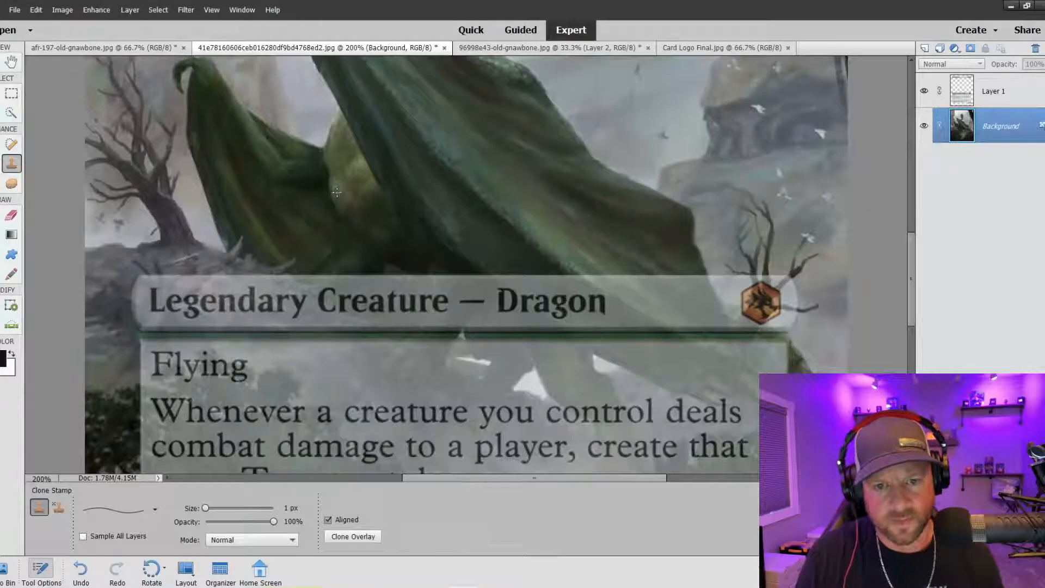
click(11, 93)
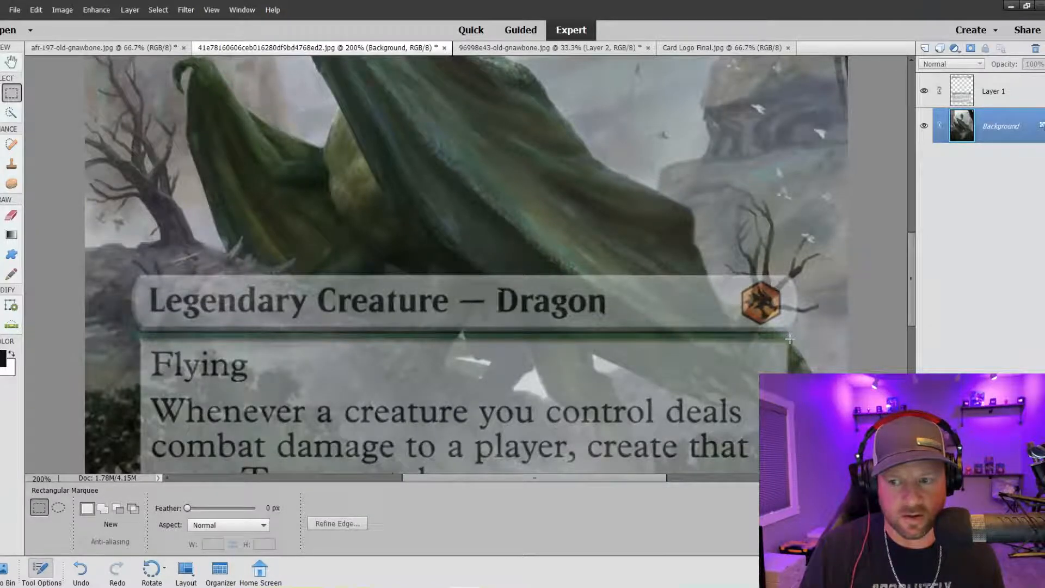
drag(790, 338, 119, 332)
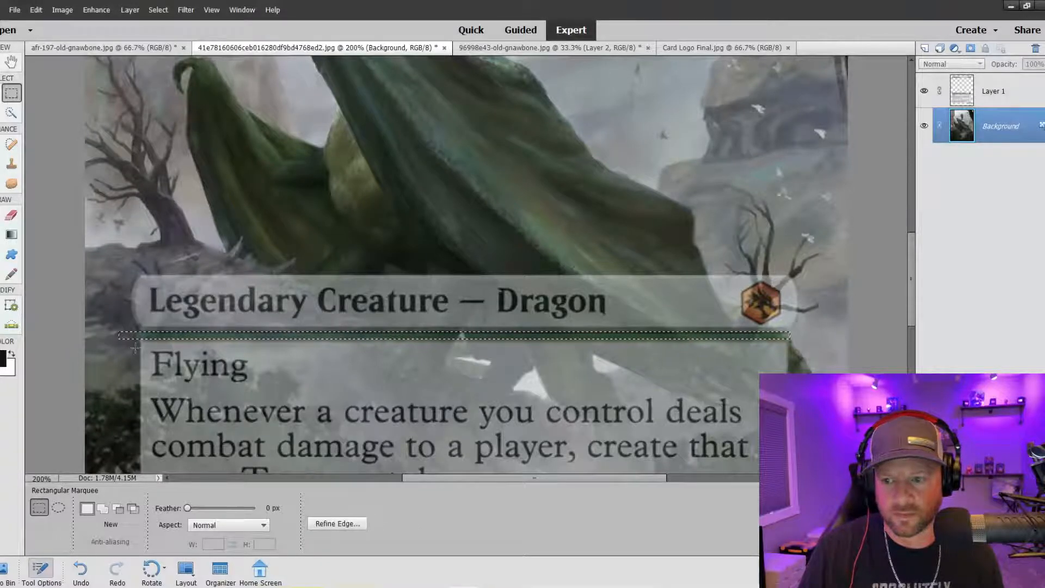
Step: Clone out the green color along the selected strip on Layer 1, enlarging the brush to 20 px, and clear the selection
click(12, 163)
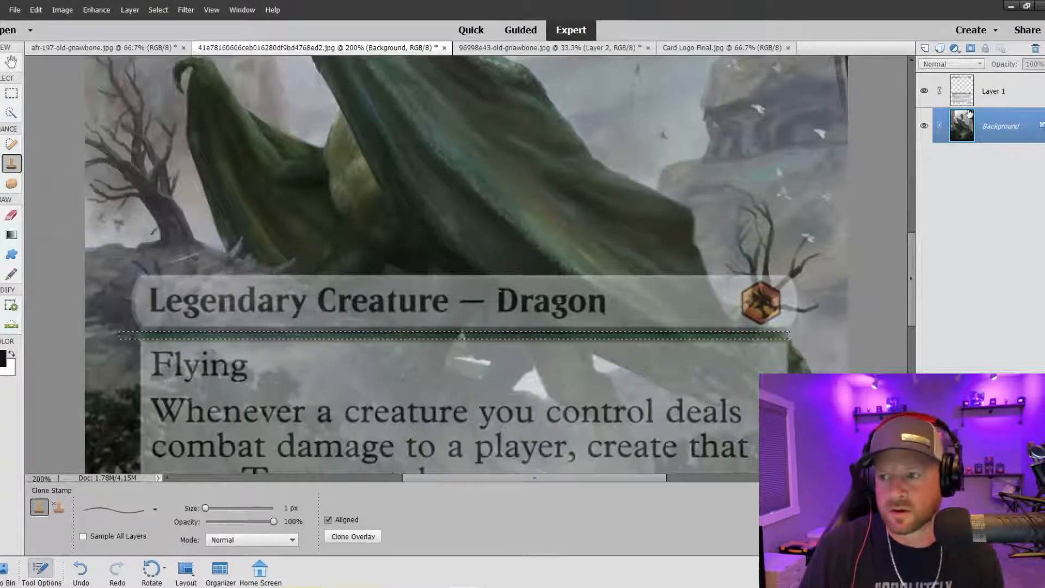
click(980, 93)
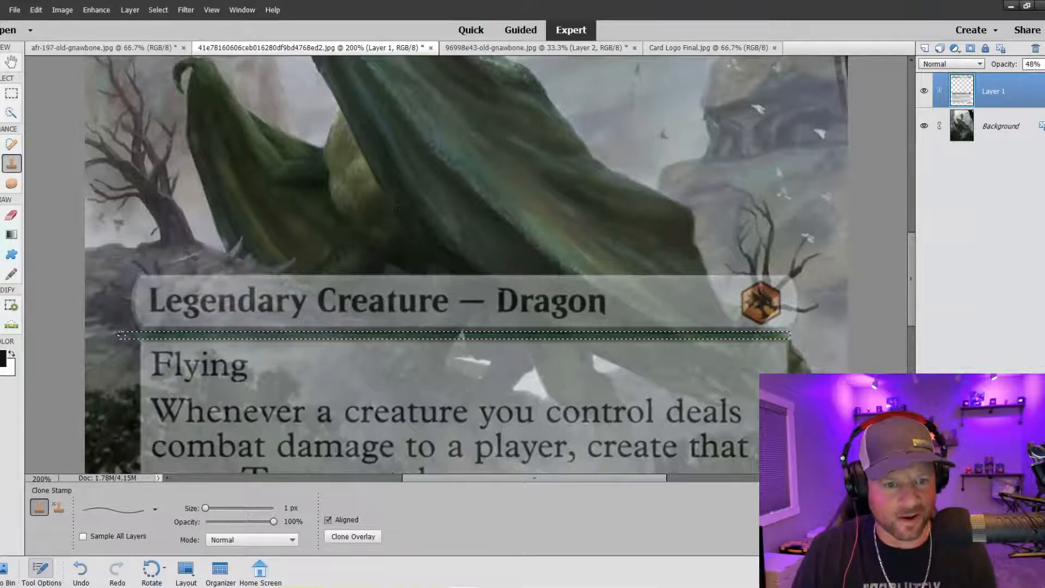
key(bracketright)
key(bracketright)
key(bracketright)
key(bracketright)
key(bracketright)
key(bracketright)
key(bracketright)
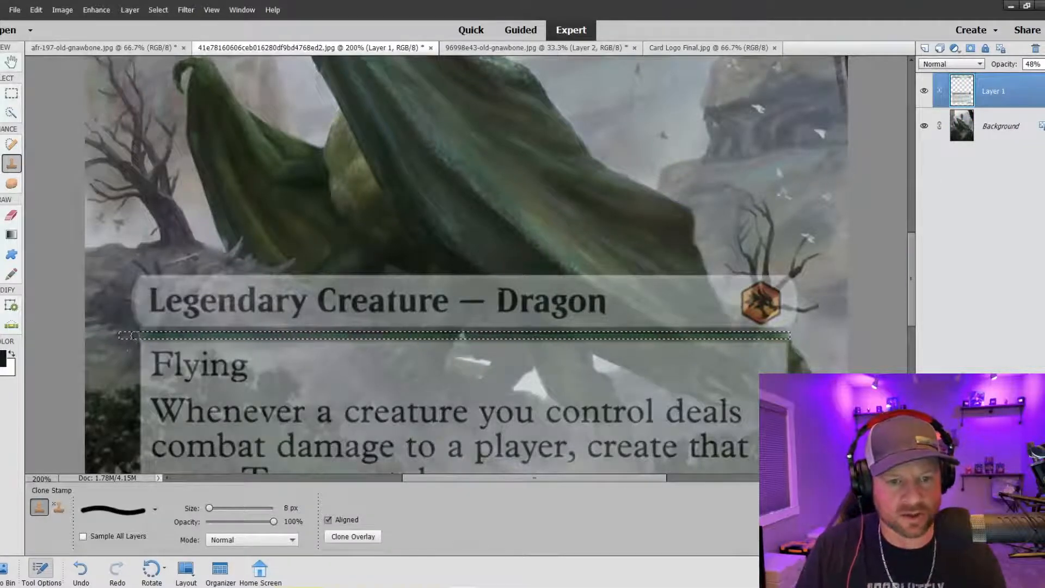
key(bracketright)
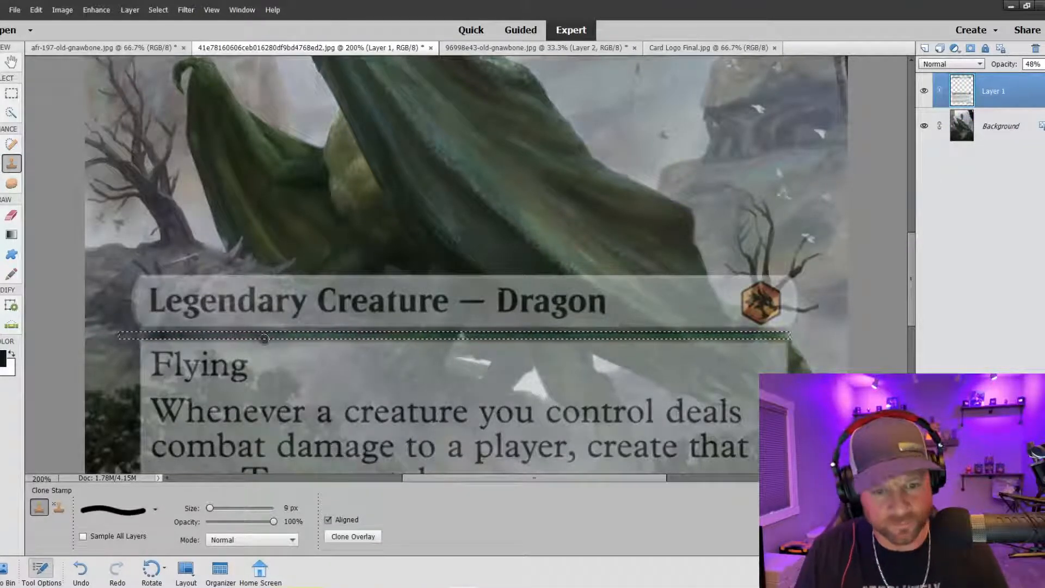
key(bracketright)
key(bracketright)
key(bracketright)
key(bracketright)
key(bracketright)
key(bracketright)
key(bracketright)
key(bracketright)
key(bracketright)
key(bracketright)
key(bracketright)
drag(264, 337, 789, 336)
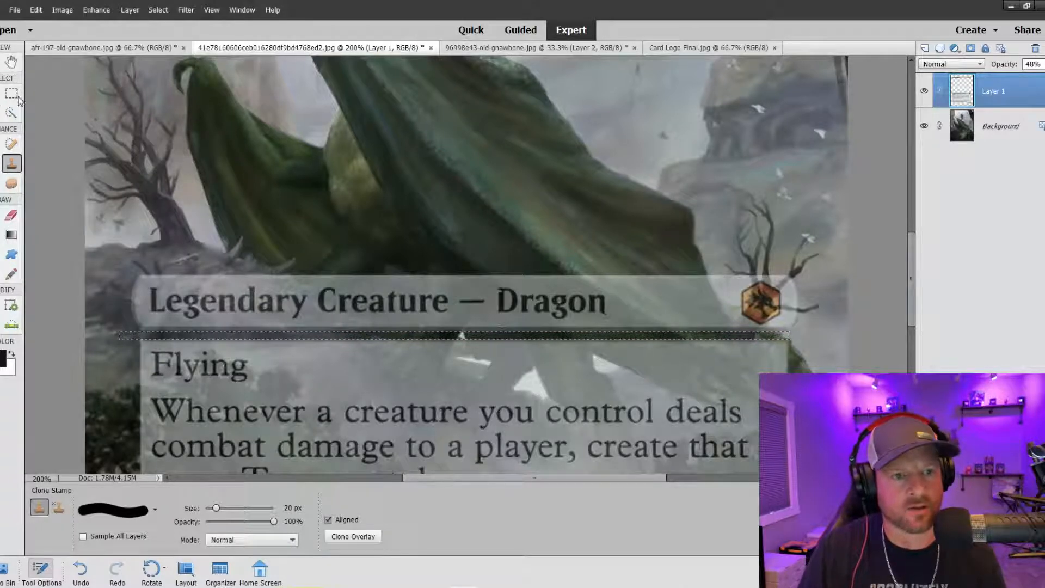
key(m)
right_click(128, 335)
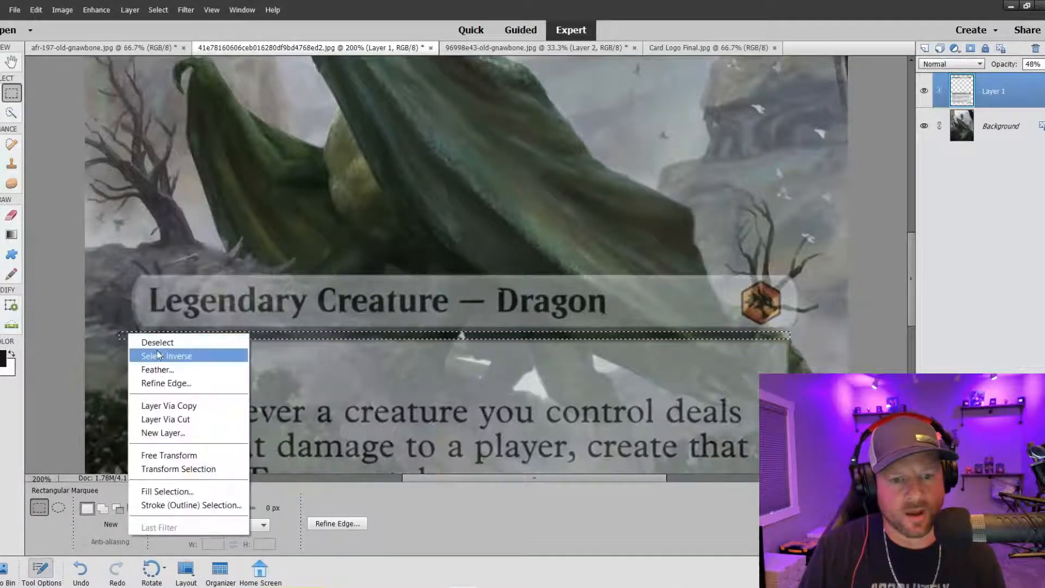
click(155, 334)
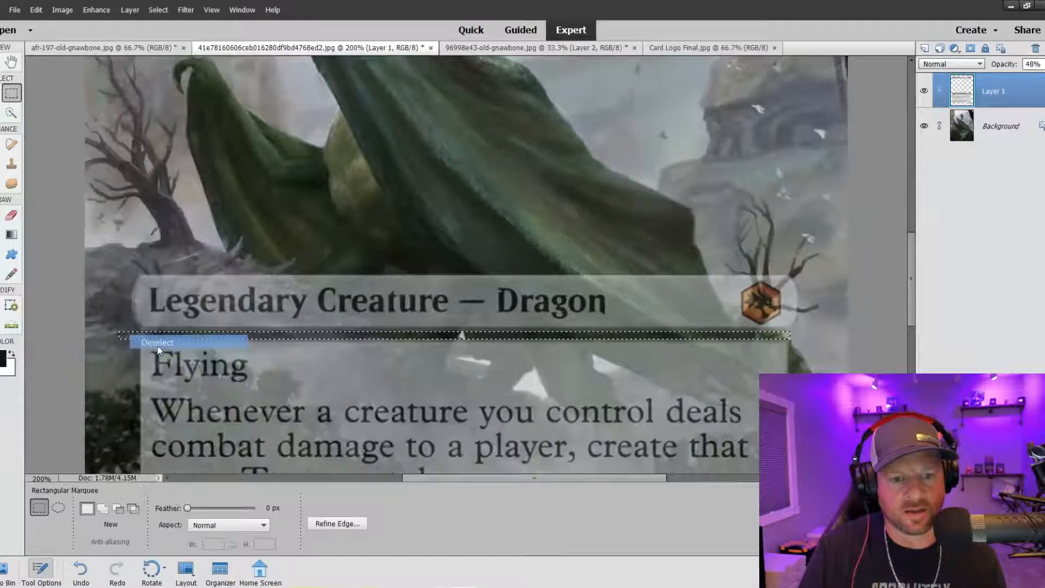
Step: Touch up Layer 1 with the 20 px Clone Stamp beside the corner where the type bar meets the text box
click(11, 165)
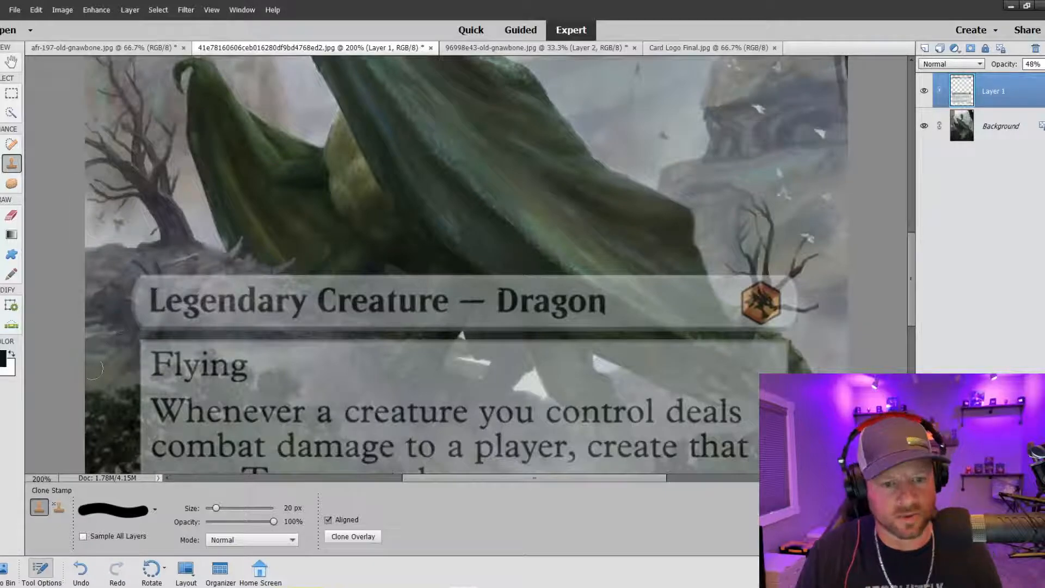
key(ctrl+equal)
key(ctrl+equal)
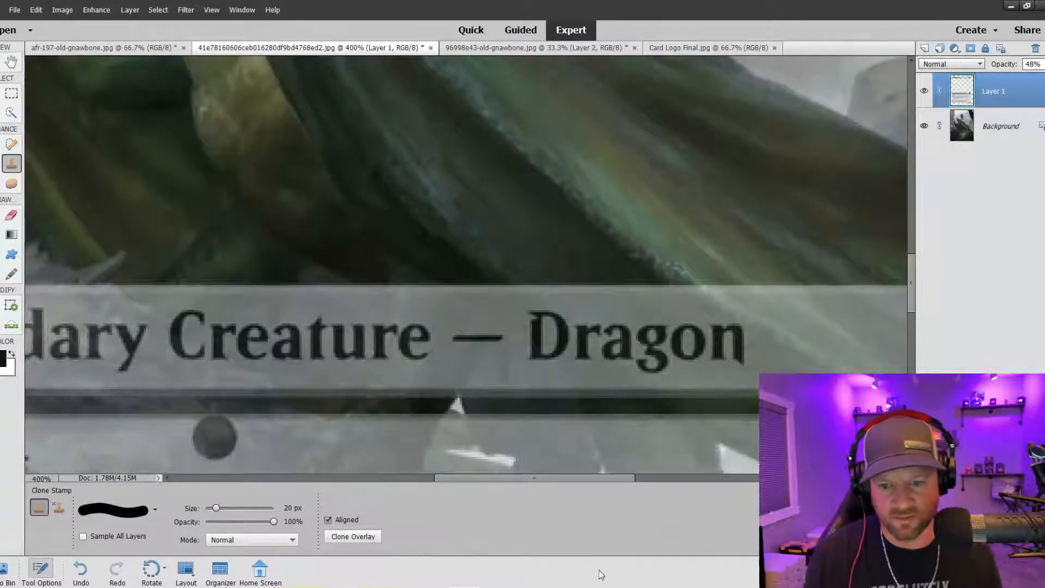
drag(554, 479, 387, 478)
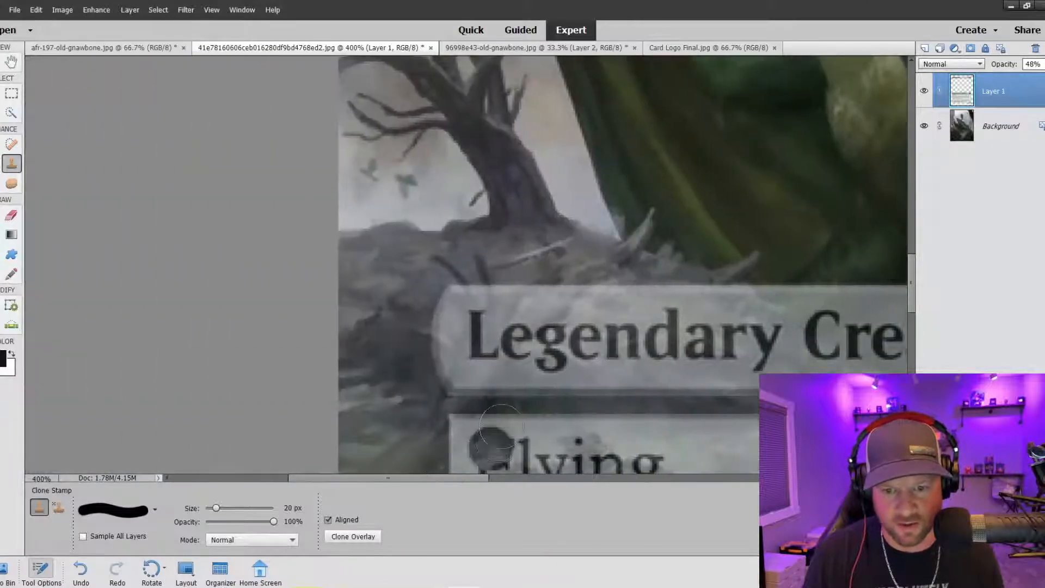
scroll(403, 380, down, 2)
mouse_move(402, 380)
mouse_down()
mouse_move(426, 353)
mouse_move(346, 389)
mouse_move(369, 398)
mouse_move(410, 388)
mouse_move(430, 364)
mouse_up()
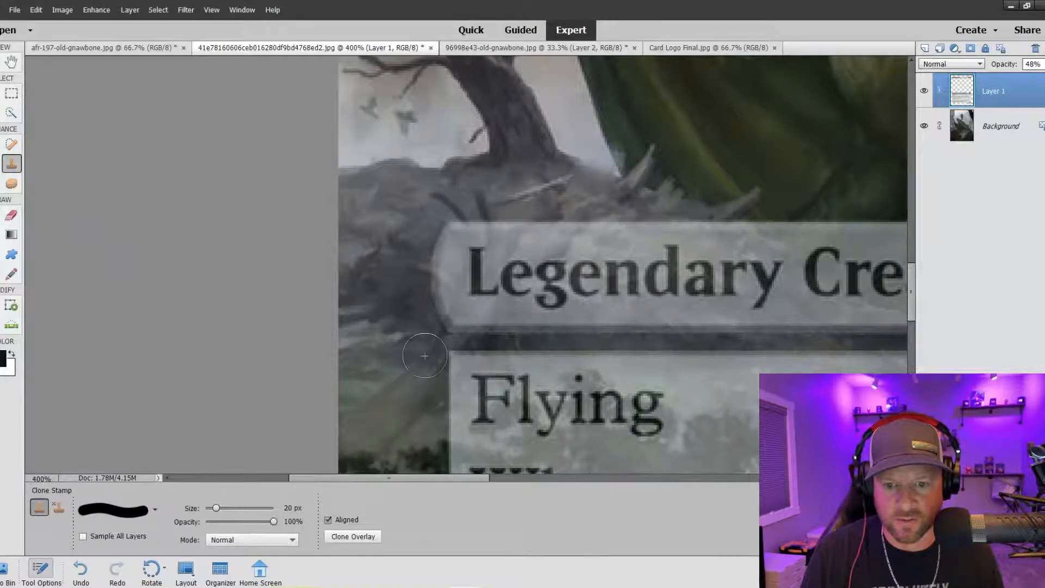
drag(581, 287, 562, 282)
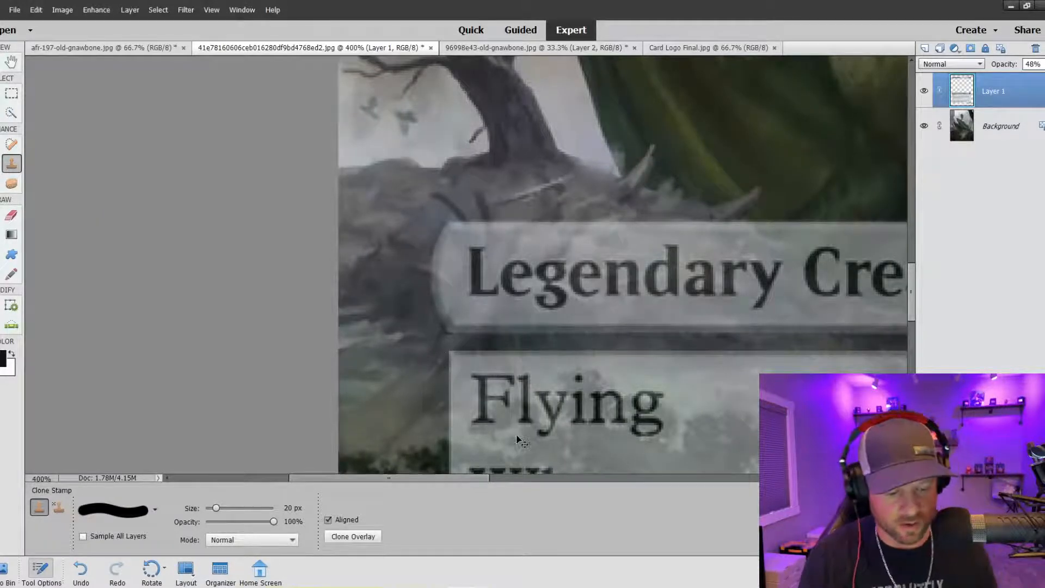
Step: Add a Hue/Saturation adjustment layer above the Background and place its settings beside the card
key(ctrl+minus)
key(ctrl+minus)
key(ctrl+minus)
key(ctrl+minus)
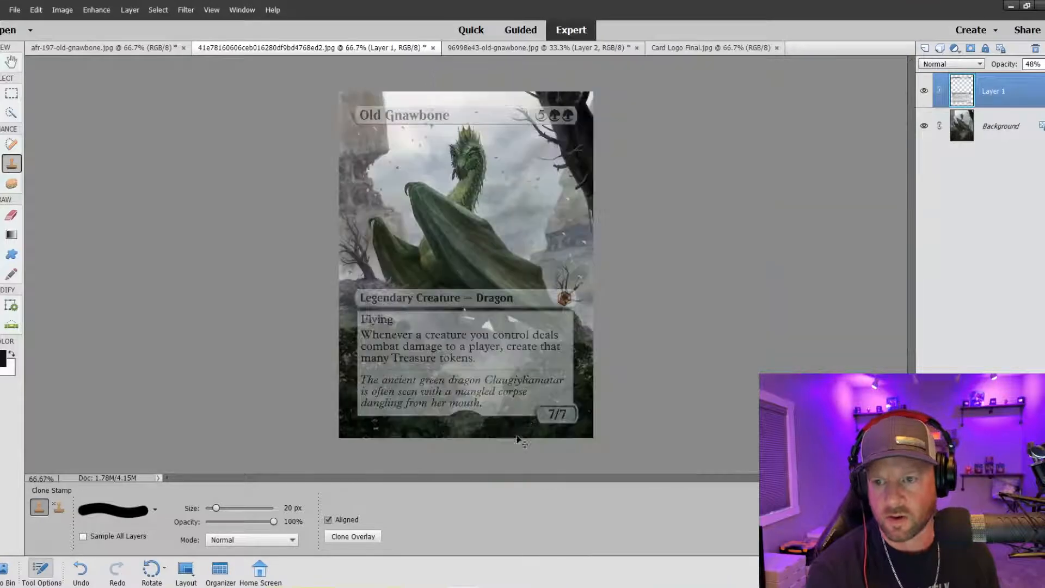
click(975, 132)
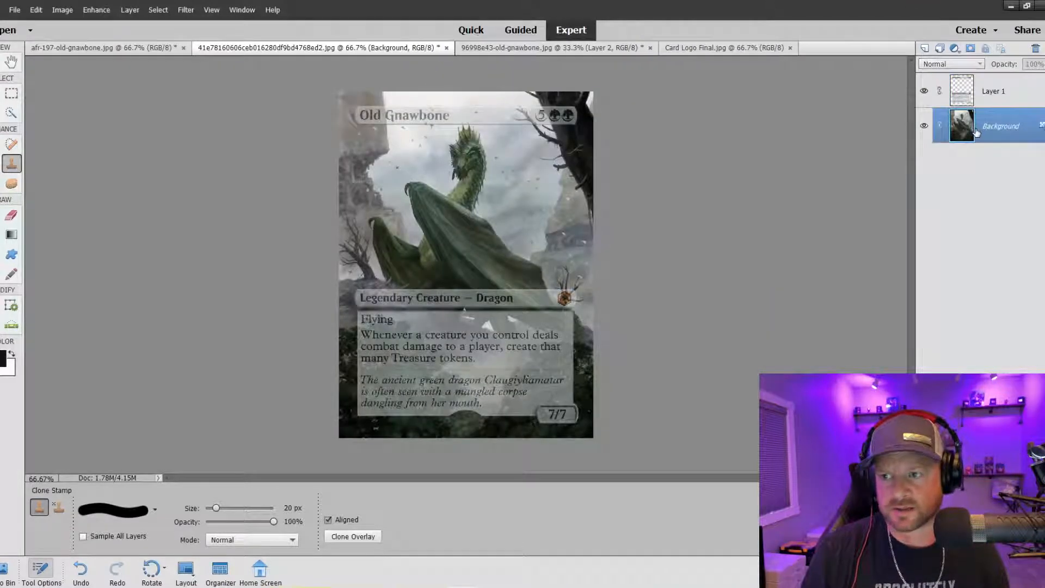
click(954, 49)
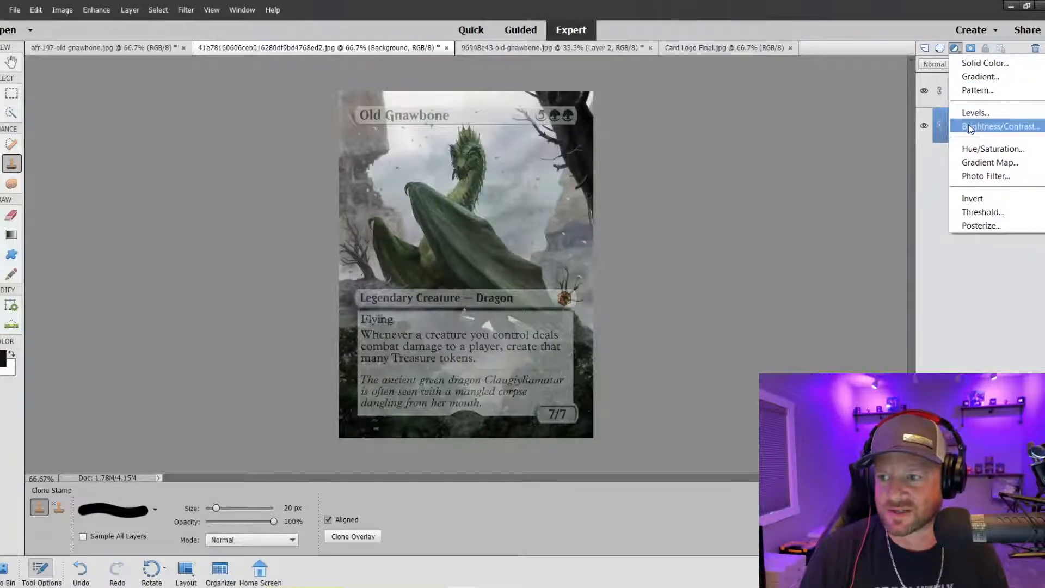
click(969, 149)
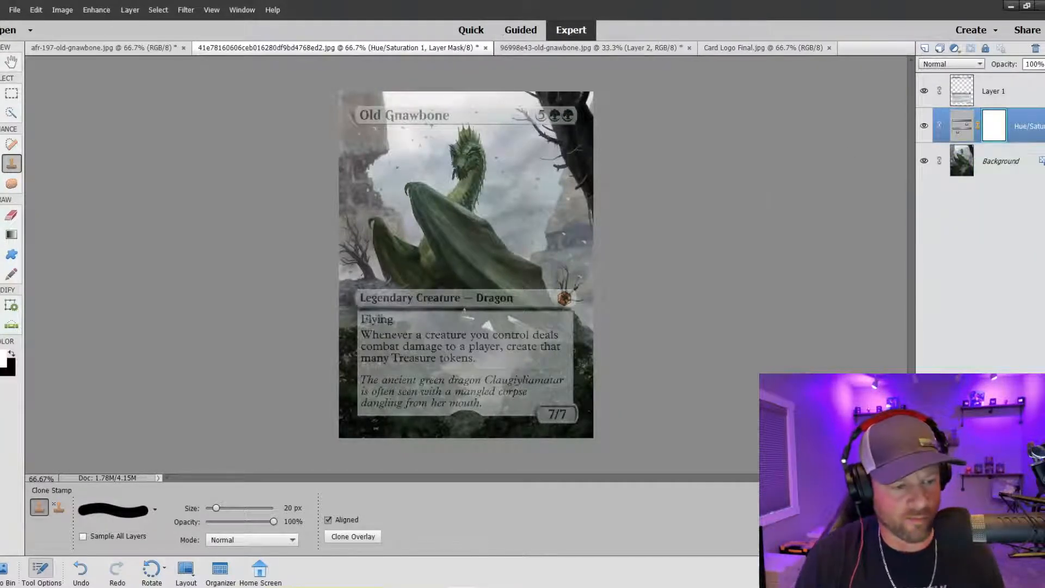
drag(231, 125, 762, 150)
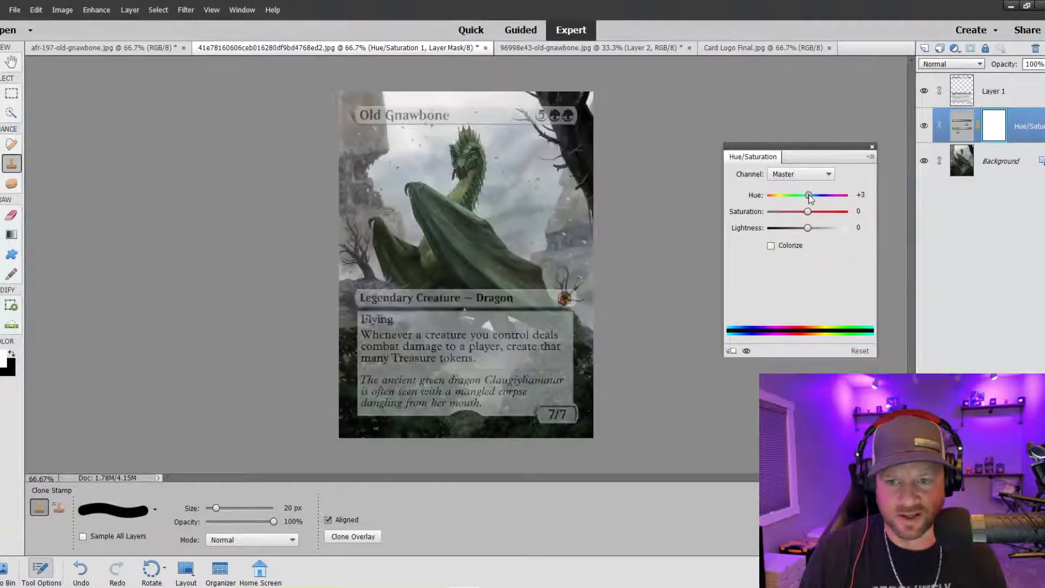
Step: Adjust the Hue/Saturation layer to hue 0, saturation +51 and lightness +6
mouse_move(808, 195)
mouse_down()
mouse_move(830, 195)
mouse_move(793, 193)
mouse_move(807, 196)
mouse_up()
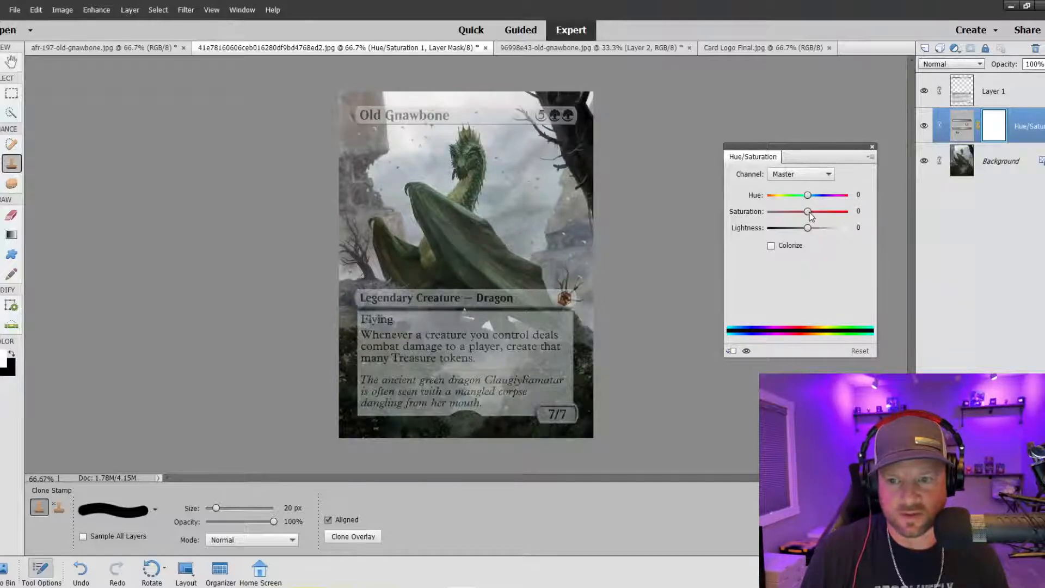
drag(810, 215, 835, 216)
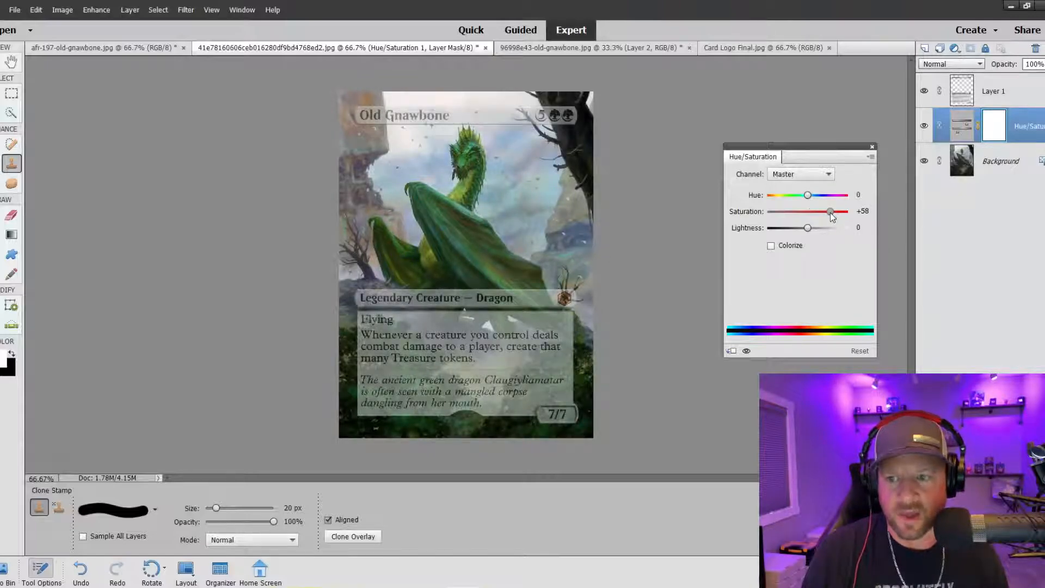
drag(832, 216, 829, 216)
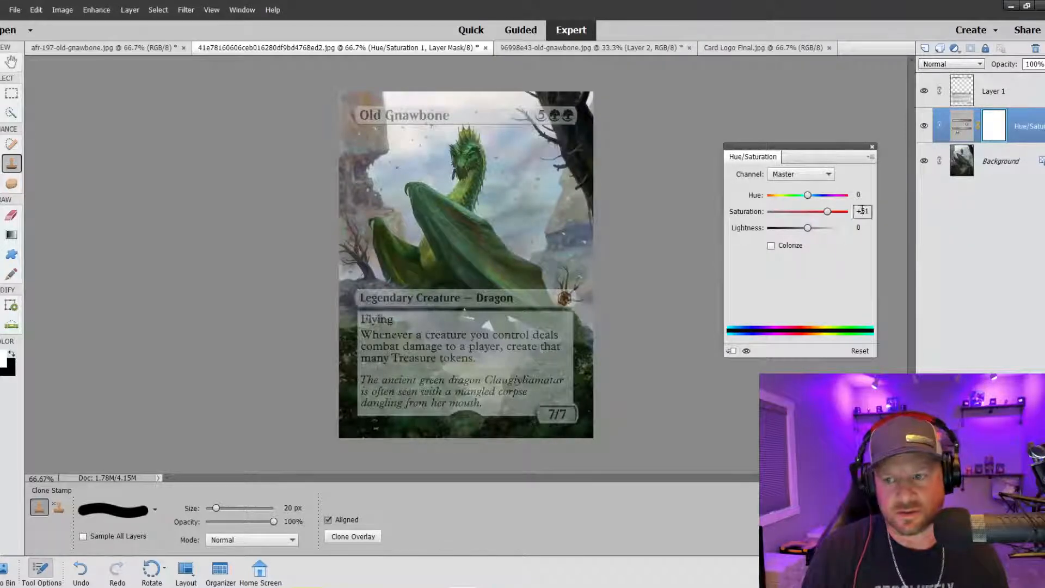
drag(809, 231, 811, 233)
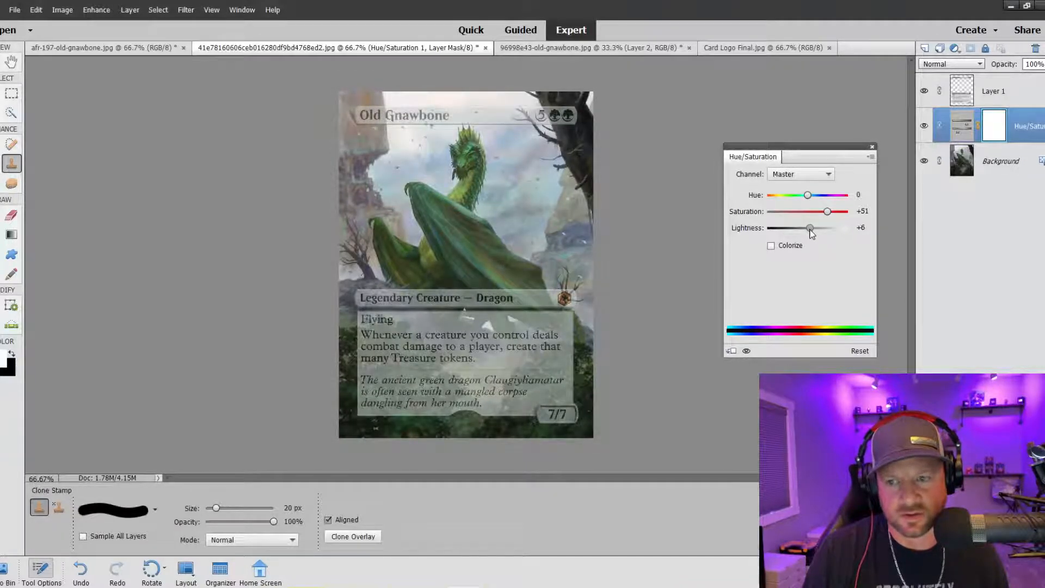
click(871, 147)
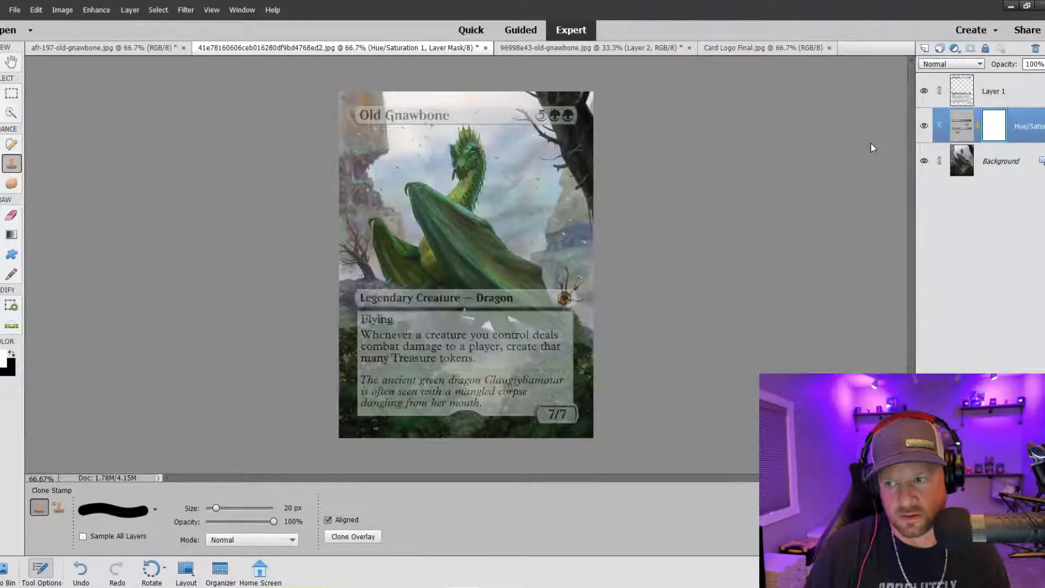
Step: Add a Brightness/Contrast adjustment layer above the Hue/Saturation layer and raise its brightness slightly
click(955, 49)
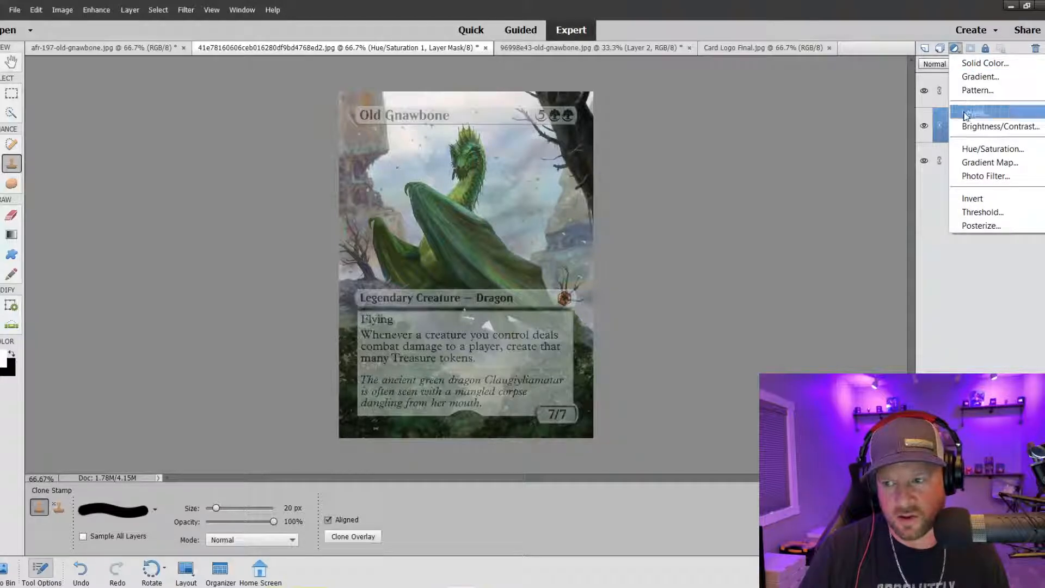
click(979, 127)
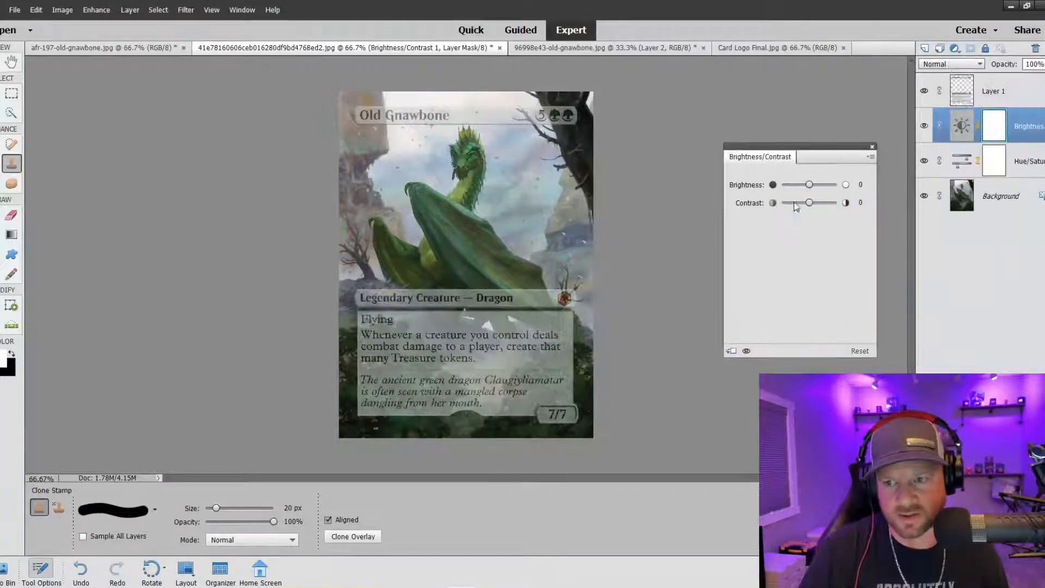
drag(815, 186, 818, 185)
click(872, 147)
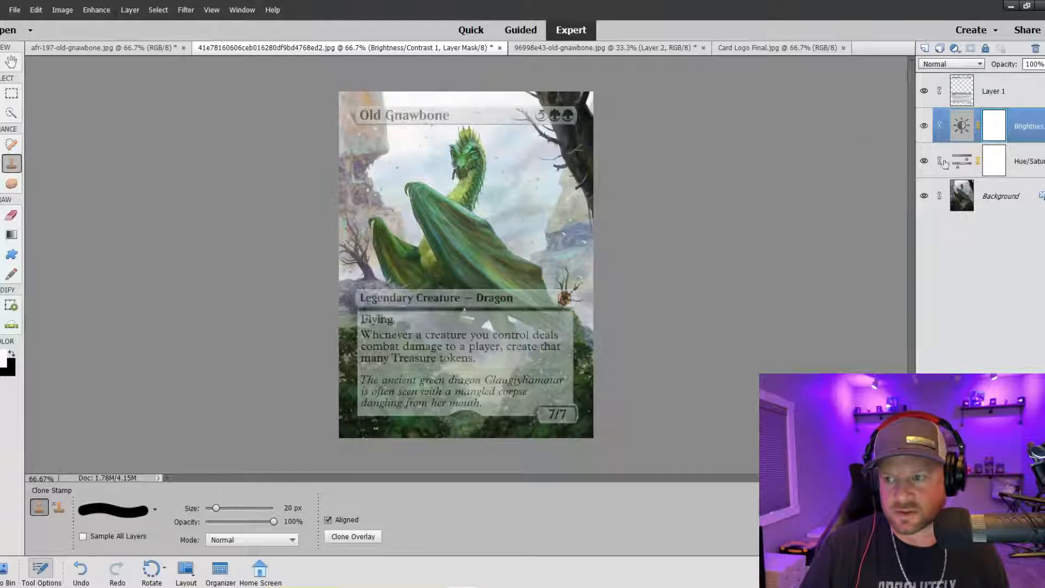
Step: Merge the Brightness/Contrast and Hue/Saturation adjustment layers with the Background layer
shift+click(1022, 164)
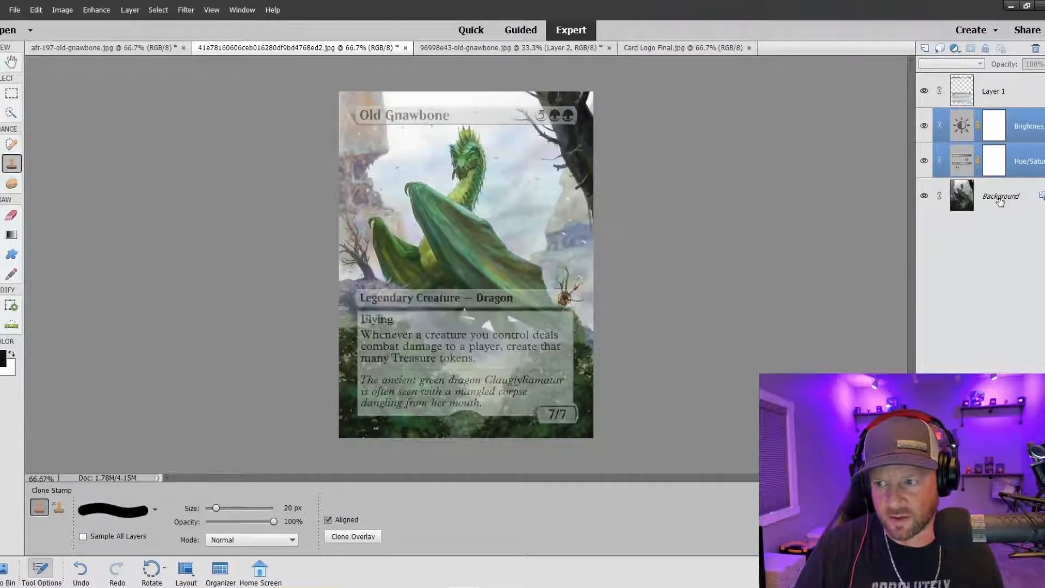
shift+click(999, 197)
right_click(999, 196)
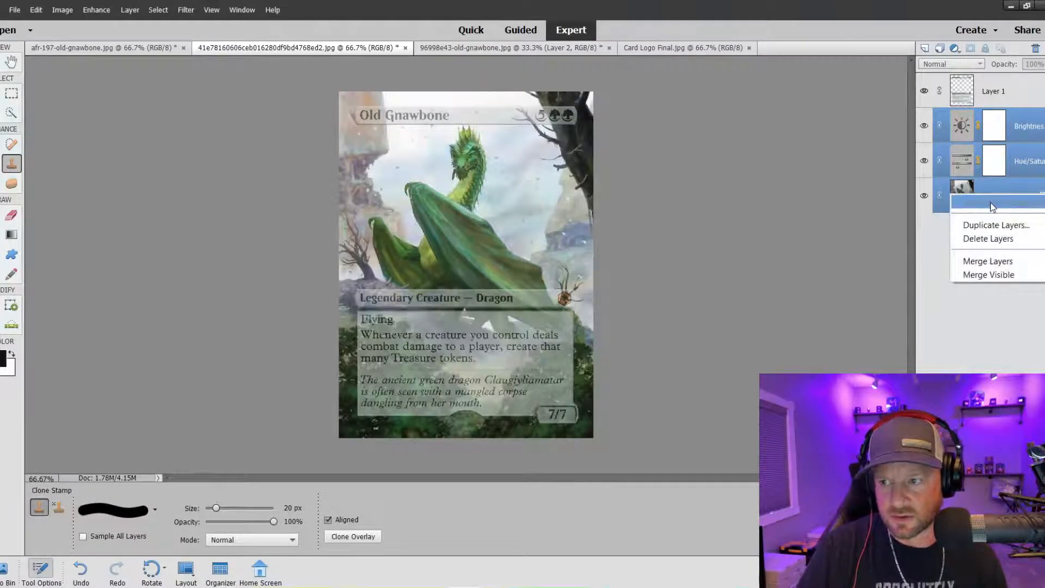
click(988, 261)
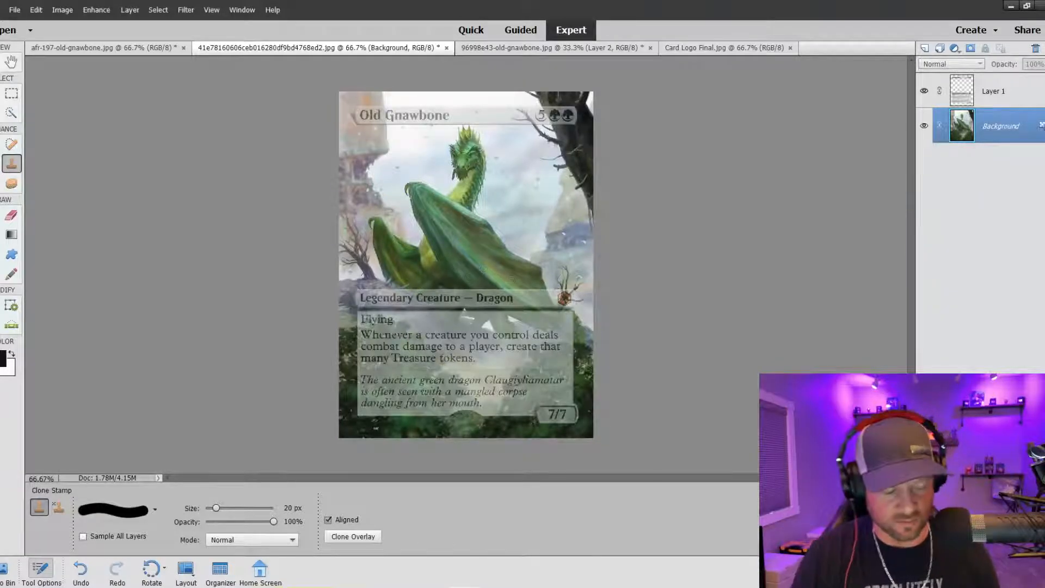
Step: Examine the recolored dragon artwork behind the card frame up close and hide the guides
key(ctrl+equal)
key(ctrl+equal)
key(ctrl+equal)
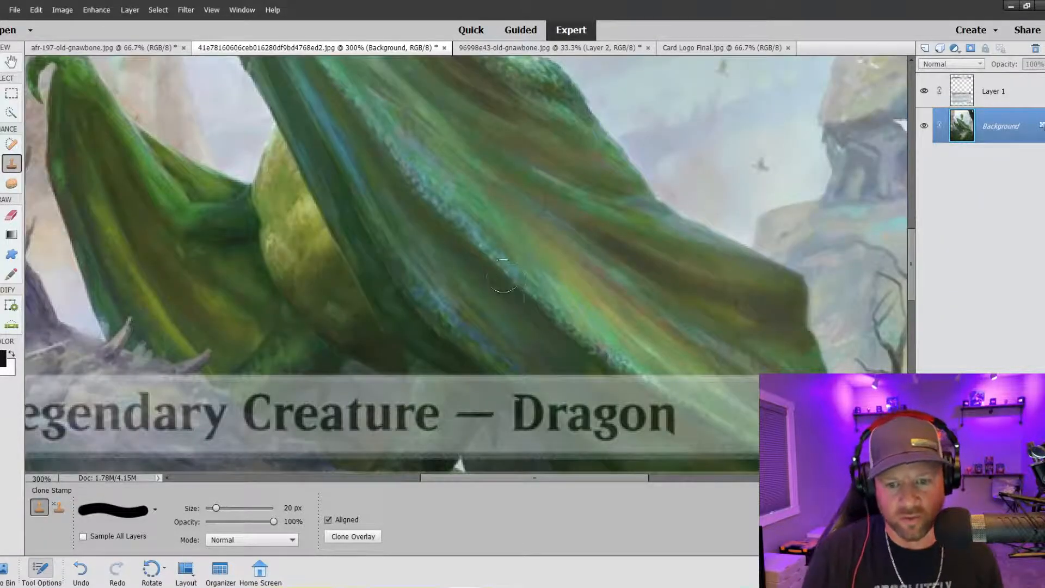
scroll(511, 281, down, 2)
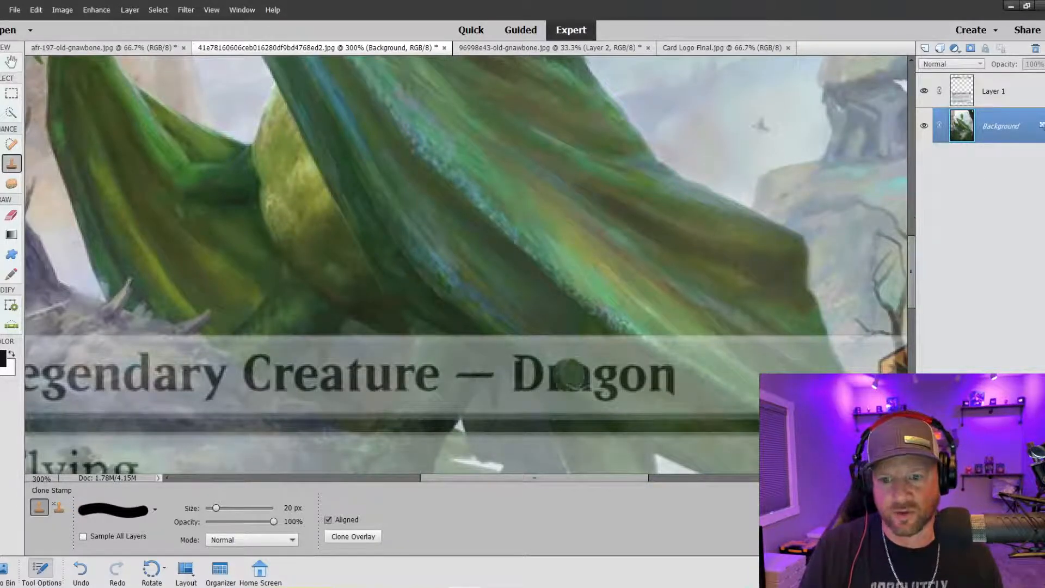
key(ctrl+1)
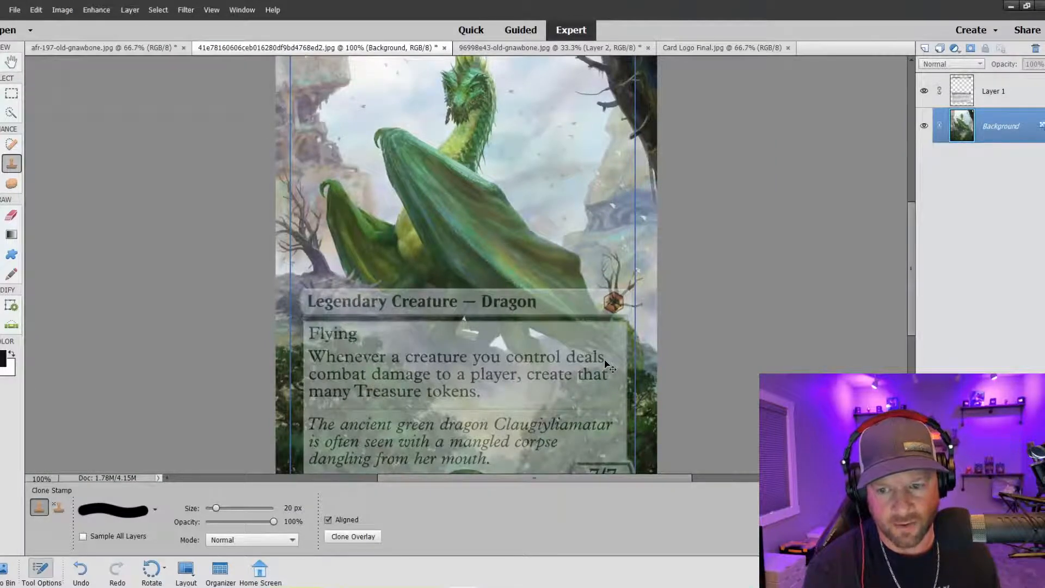
key(ctrl+minus)
key(ctrl+plus)
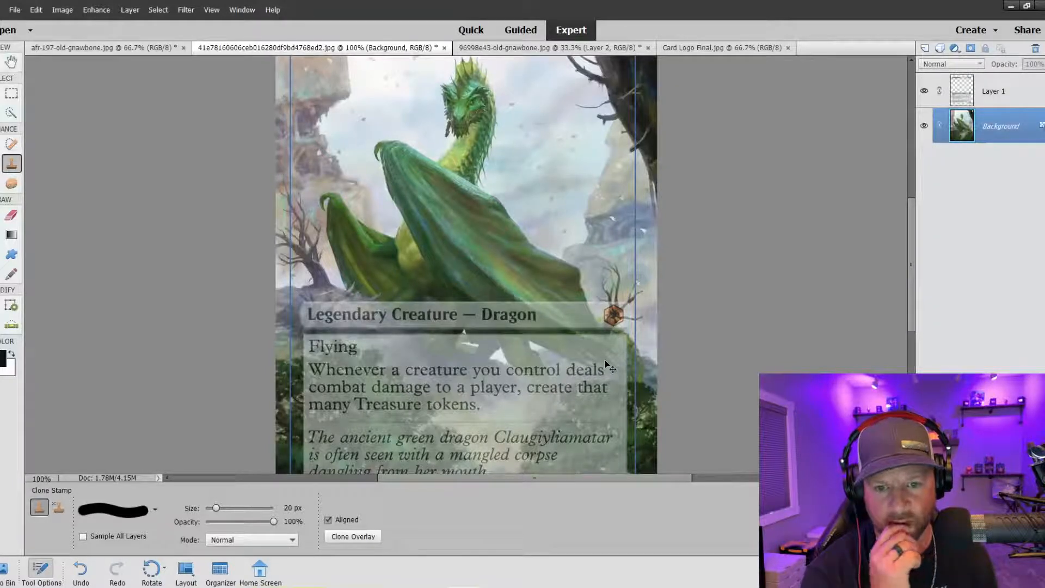
key(ctrl+semicolon)
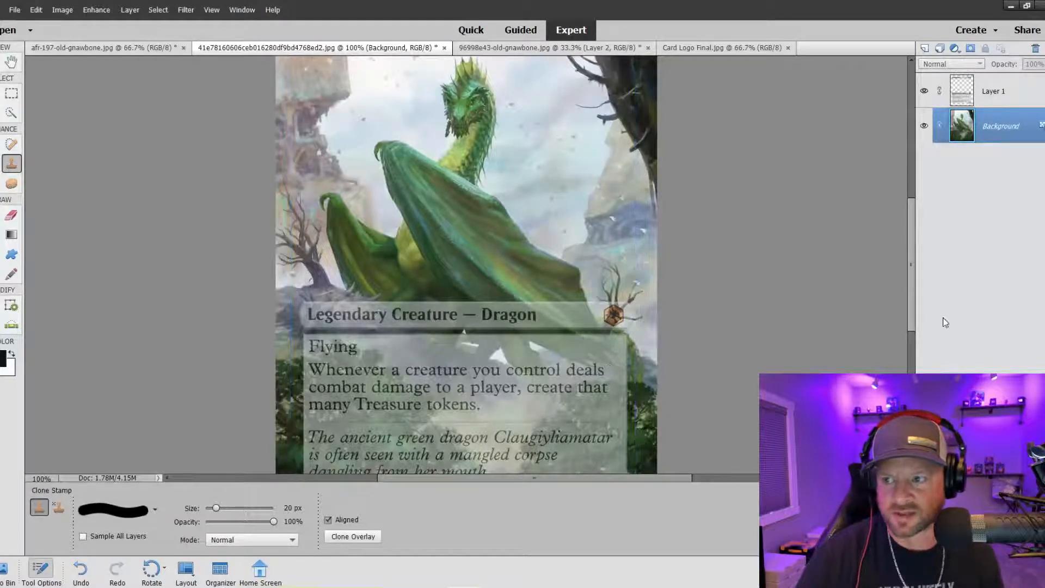
Step: Lower Layer 1's opacity to 32% to reveal the artwork beneath the text box
click(991, 91)
click(1032, 63)
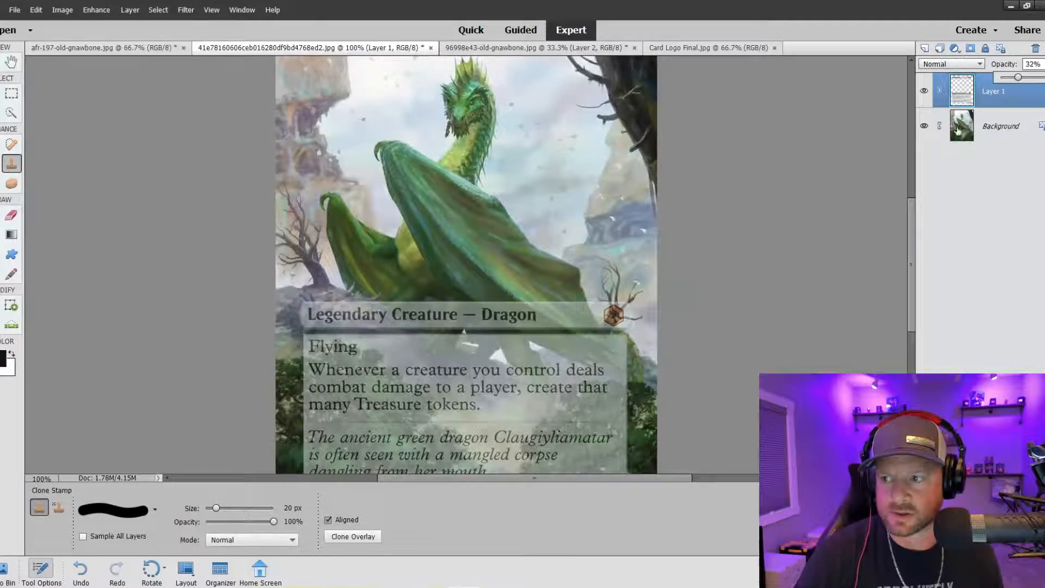
scroll(665, 410, down, 3)
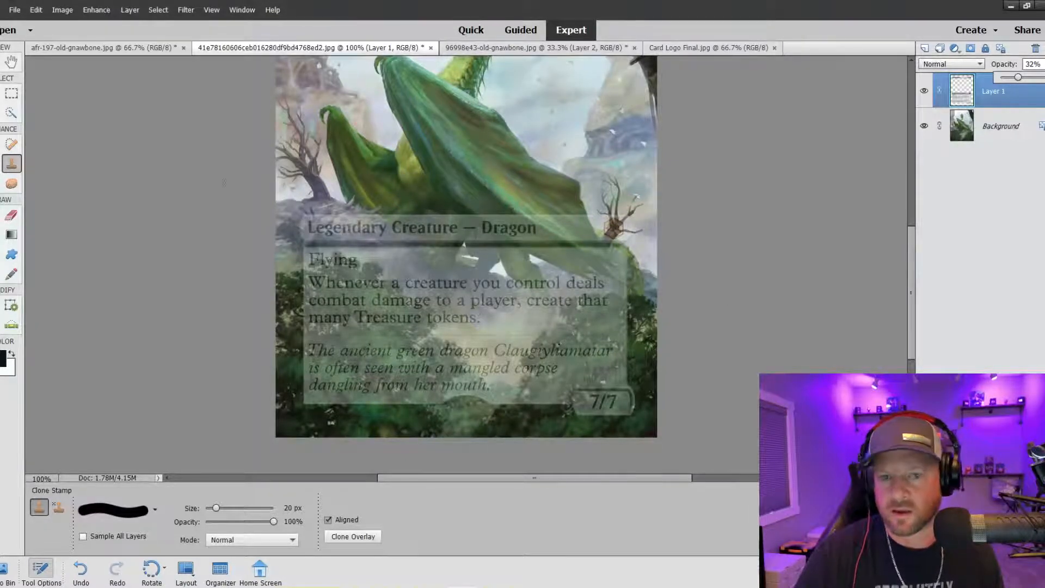
Step: Set the Clone Stamp to the soft 200 px brush with 49% opacity
click(155, 509)
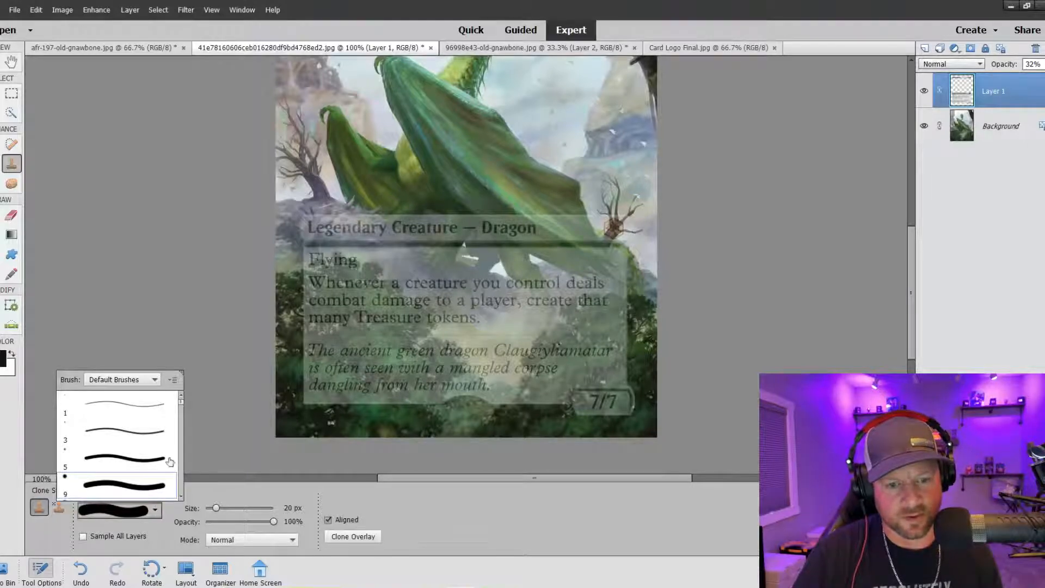
scroll(161, 422, down, 5)
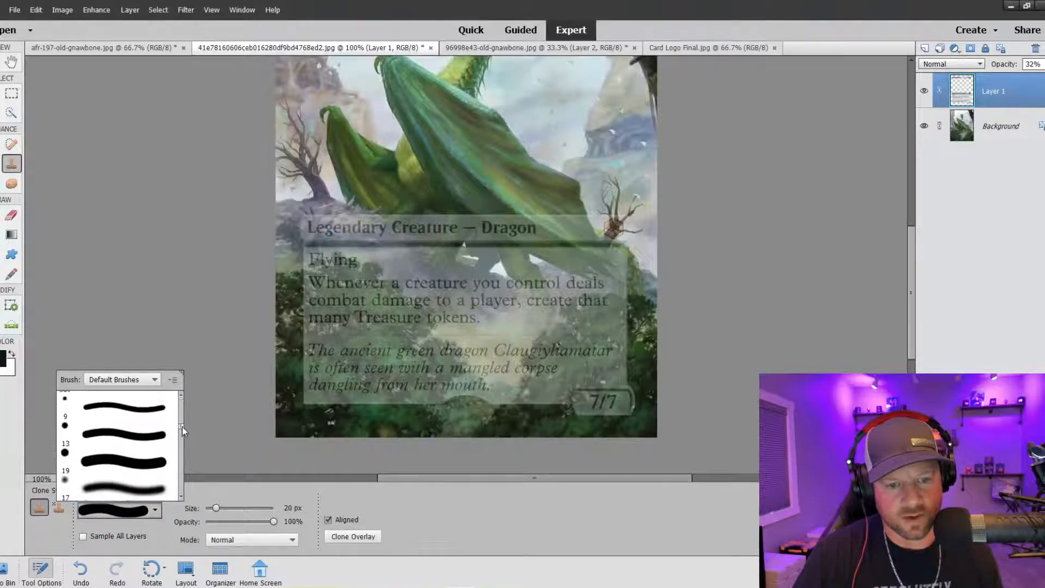
click(147, 408)
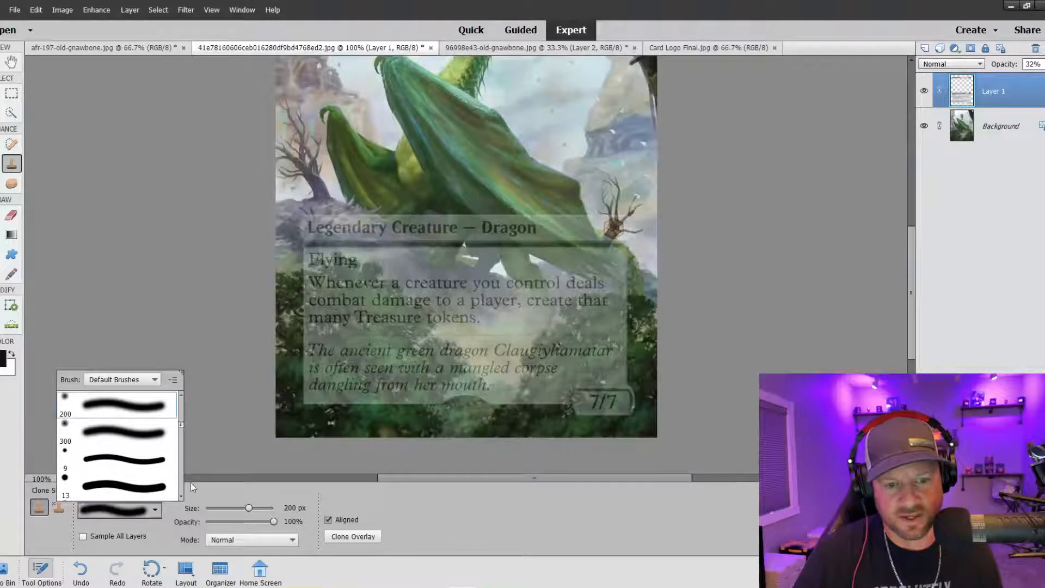
click(431, 516)
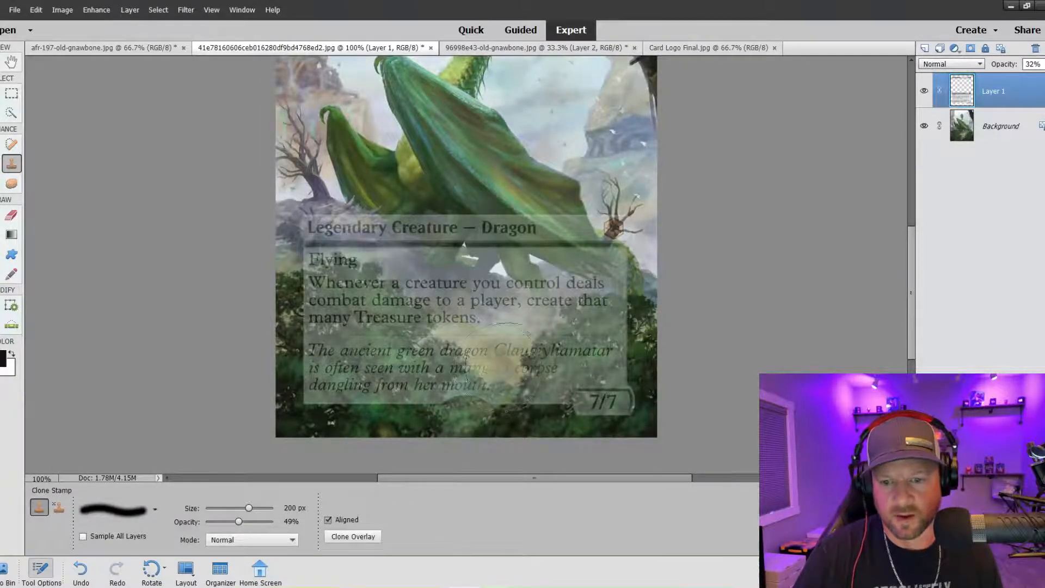
Step: Try to blend the trees over the lower corners of the text box on Layer 1 with the 200 px Clone Stamp
mouse_move(606, 353)
mouse_down()
mouse_move(622, 336)
mouse_move(568, 381)
mouse_move(555, 414)
mouse_move(598, 413)
mouse_move(615, 360)
mouse_move(643, 384)
mouse_move(632, 340)
mouse_move(587, 358)
mouse_move(544, 416)
mouse_move(572, 430)
mouse_move(625, 392)
mouse_move(562, 403)
mouse_move(634, 397)
mouse_move(637, 381)
mouse_up()
key(ctrl+z)
mouse_move(414, 381)
mouse_down()
mouse_move(339, 302)
mouse_move(327, 318)
mouse_move(336, 377)
mouse_move(377, 351)
mouse_move(327, 367)
mouse_move(349, 349)
mouse_move(321, 305)
mouse_move(412, 375)
mouse_up()
click(411, 389)
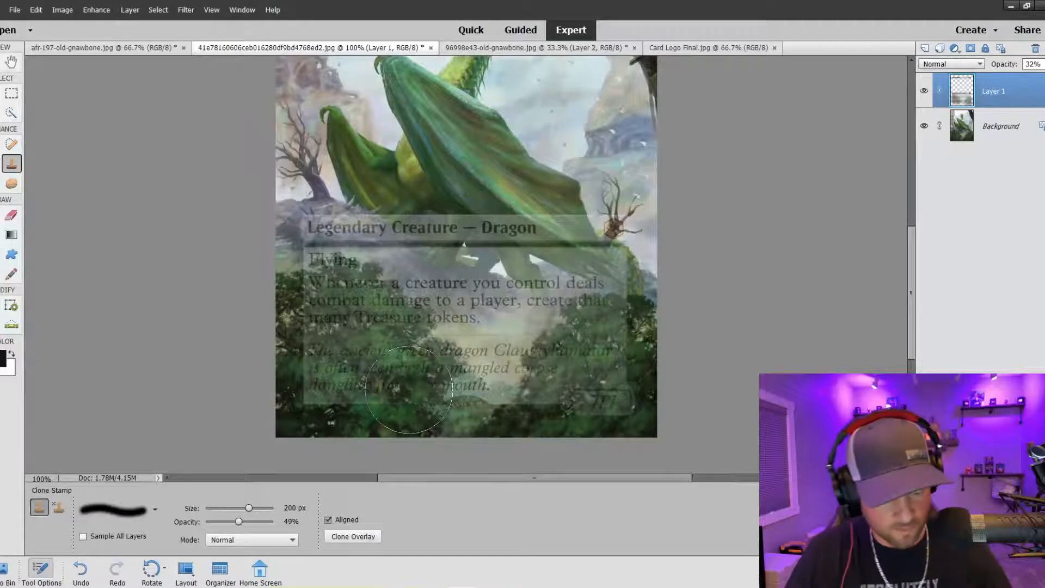
Step: Reduce the brush to 100 px, undo the large strokes and blend the left tree over the text box's lower-left corner
key([)
key([)
key([)
key([)
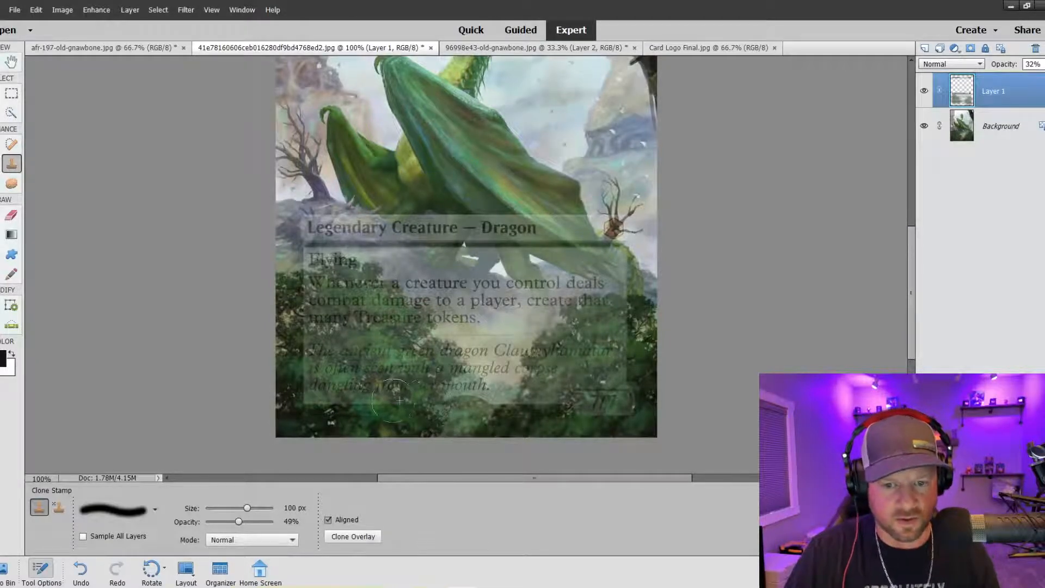
key(ctrl+z)
mouse_move(395, 394)
mouse_down()
mouse_move(303, 390)
mouse_move(337, 394)
mouse_move(319, 400)
mouse_move(297, 297)
mouse_move(305, 406)
mouse_move(411, 405)
mouse_move(308, 400)
mouse_up()
Step: Set Layer 1's opacity to 70% and extend the left tree's foliage over the left part of the text box
click(1032, 64)
drag(1017, 78, 1021, 92)
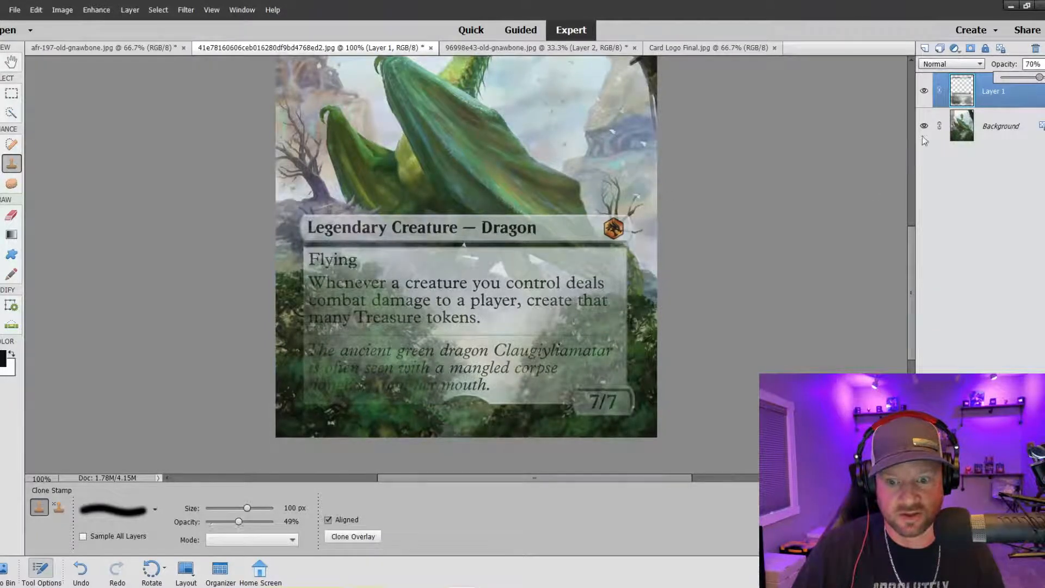
click(323, 411)
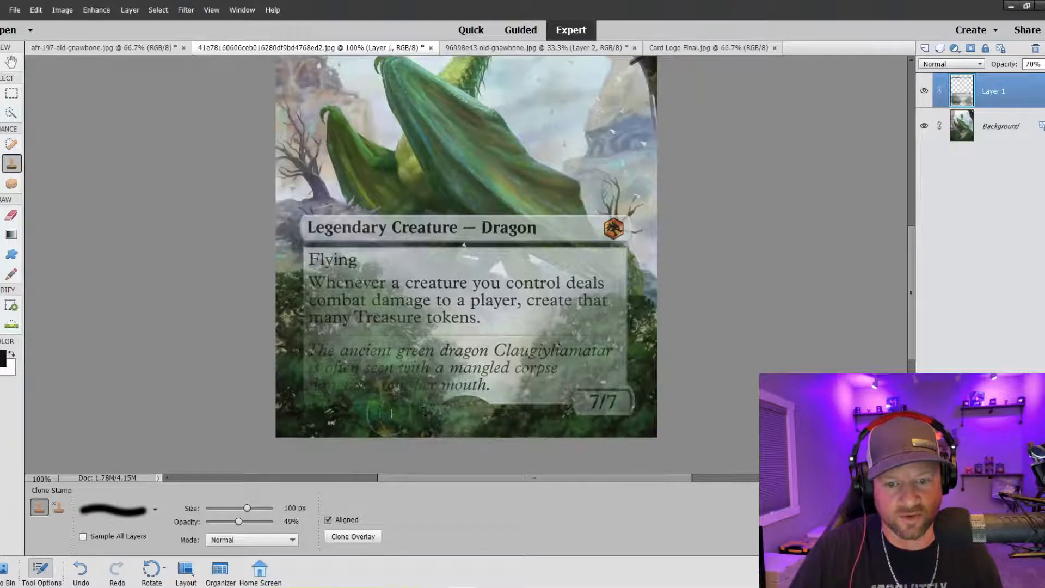
mouse_move(392, 414)
mouse_down()
mouse_move(314, 414)
mouse_move(291, 376)
mouse_move(291, 299)
mouse_move(296, 400)
mouse_move(291, 363)
mouse_move(303, 387)
mouse_move(299, 364)
mouse_move(358, 367)
mouse_move(385, 391)
mouse_move(346, 354)
mouse_move(393, 368)
mouse_move(342, 345)
mouse_move(391, 369)
mouse_move(403, 411)
mouse_move(377, 389)
mouse_move(300, 366)
mouse_move(368, 397)
mouse_move(304, 377)
mouse_move(374, 363)
mouse_move(330, 317)
mouse_move(340, 296)
mouse_move(361, 303)
mouse_move(330, 283)
mouse_move(360, 290)
mouse_move(398, 323)
mouse_move(359, 283)
mouse_move(316, 281)
mouse_move(322, 292)
mouse_move(363, 281)
mouse_move(413, 313)
mouse_move(400, 330)
mouse_move(413, 358)
mouse_move(436, 363)
mouse_move(321, 361)
mouse_move(332, 337)
mouse_move(307, 352)
mouse_up()
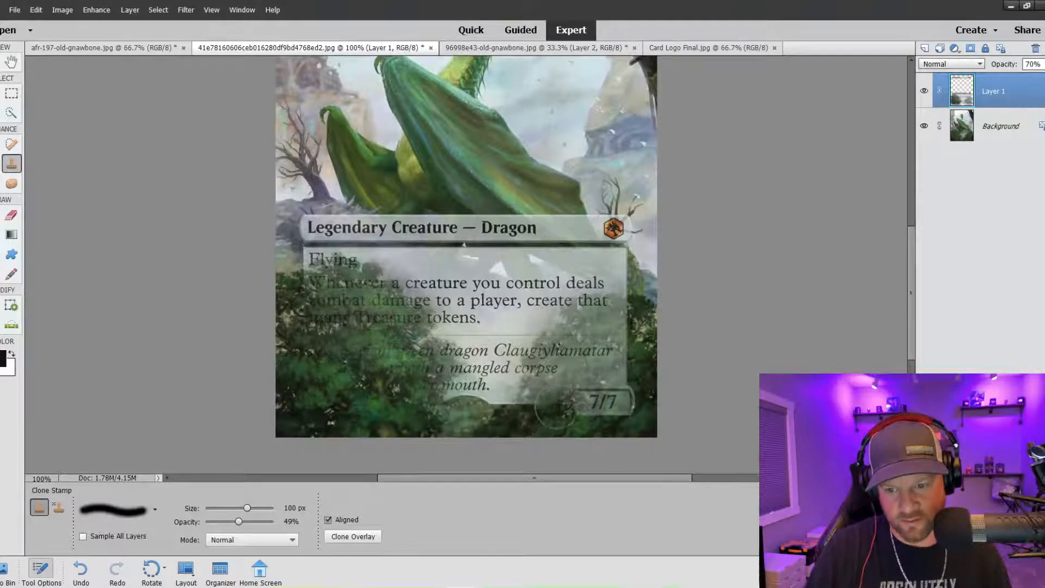
Step: Blend the right tree's foliage over the right part of the text box, undoing the stroke that covers the 7/7 box
drag(544, 406, 615, 406)
key(ctrl+z)
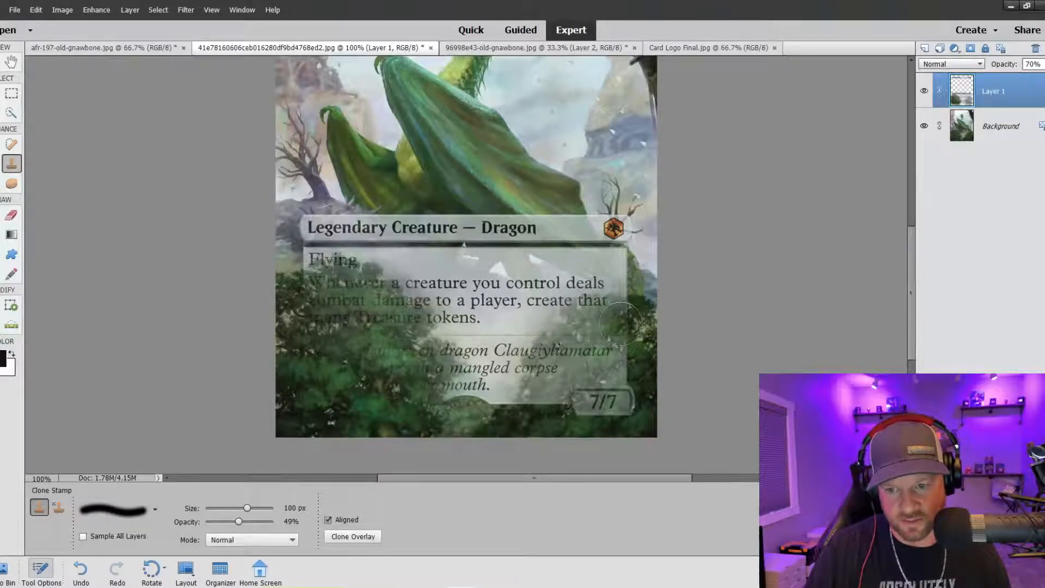
mouse_move(596, 320)
mouse_down()
mouse_move(578, 348)
mouse_move(546, 360)
mouse_move(536, 401)
mouse_move(578, 365)
mouse_move(641, 371)
mouse_move(596, 361)
mouse_move(551, 392)
mouse_up()
mouse_move(597, 351)
mouse_down()
mouse_move(629, 319)
mouse_move(598, 322)
mouse_move(591, 336)
mouse_move(618, 342)
mouse_move(619, 360)
mouse_move(561, 358)
mouse_move(543, 376)
mouse_move(554, 408)
mouse_move(548, 399)
mouse_move(538, 407)
mouse_move(579, 358)
mouse_move(602, 351)
mouse_move(621, 362)
mouse_move(623, 332)
mouse_move(592, 320)
mouse_up()
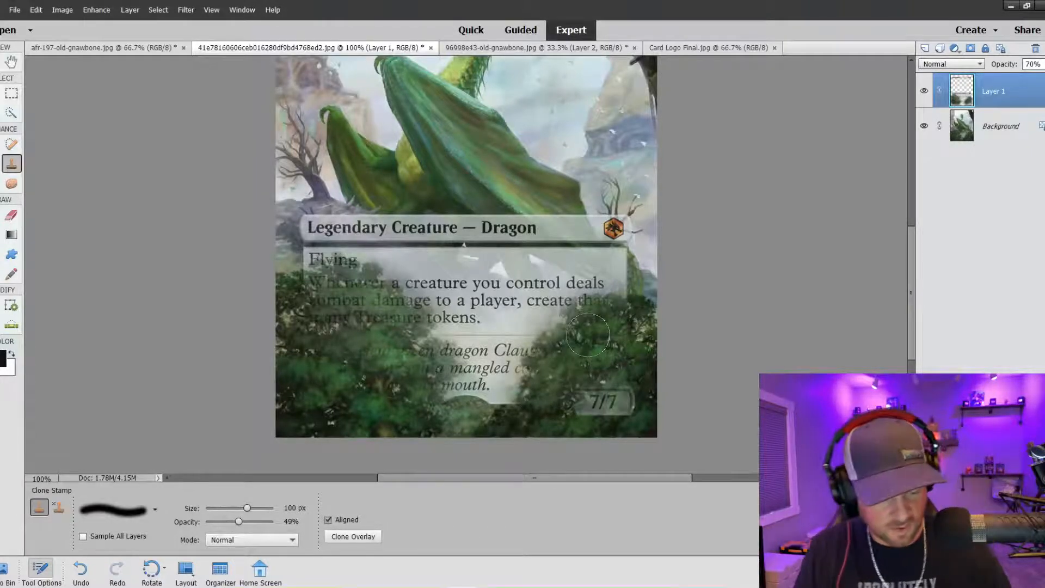
Step: Reduce the Clone Stamp to 30 px and refine the right tree's foliage edge over the text box
key(bracketleft)
key(bracketleft)
key(bracketleft)
key(bracketleft)
key(bracketleft)
key(bracketleft)
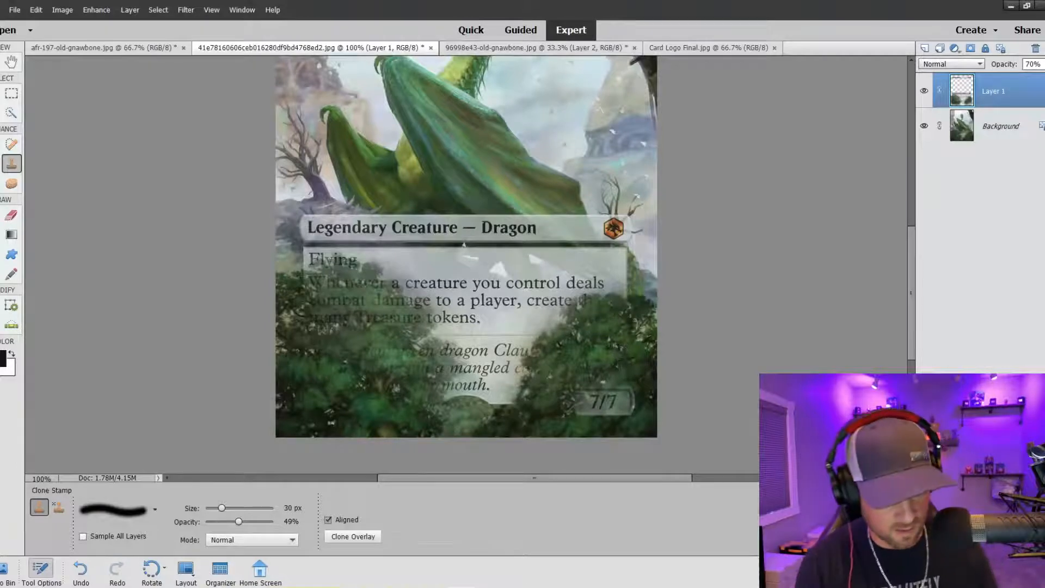
Step: Extend the left tree's foliage outline over the word "Flying" and the start of the rules text with the 30 px Clone Stamp
key(ctrl+minus)
key(ctrl+minus)
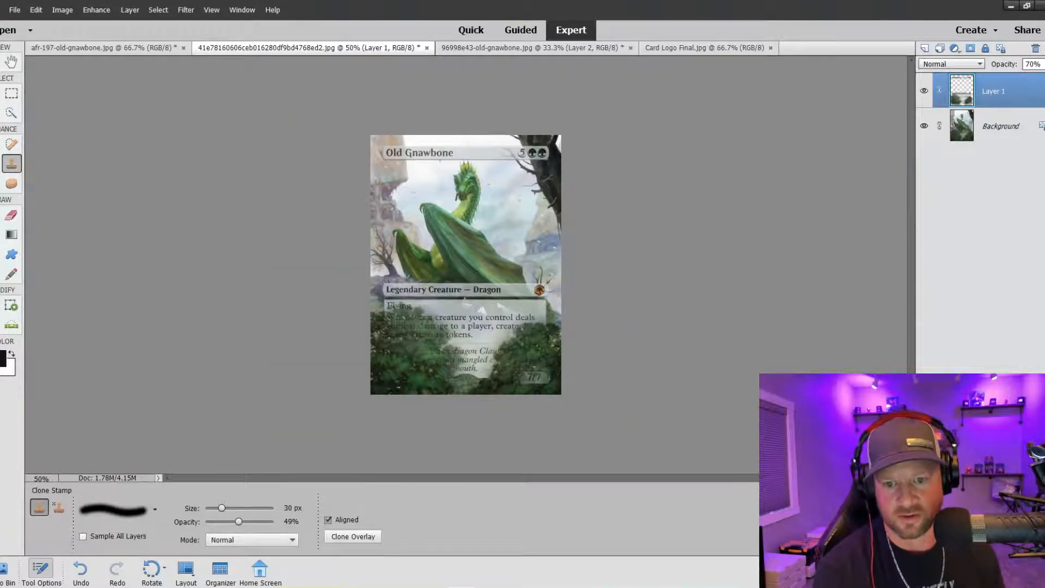
key(ctrl+plus)
key(ctrl+plus)
key(ctrl+plus)
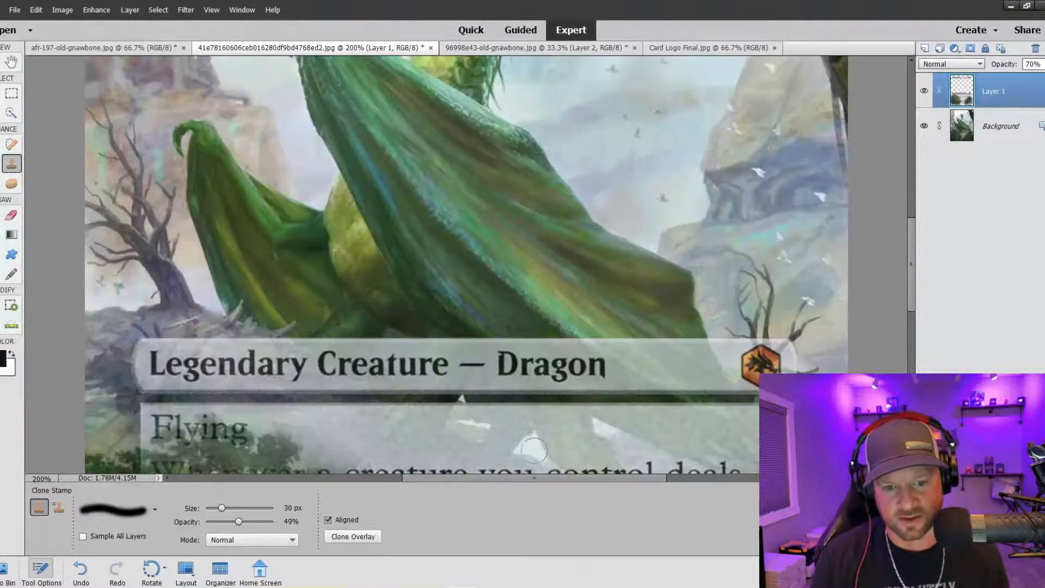
scroll(302, 244, down, 5)
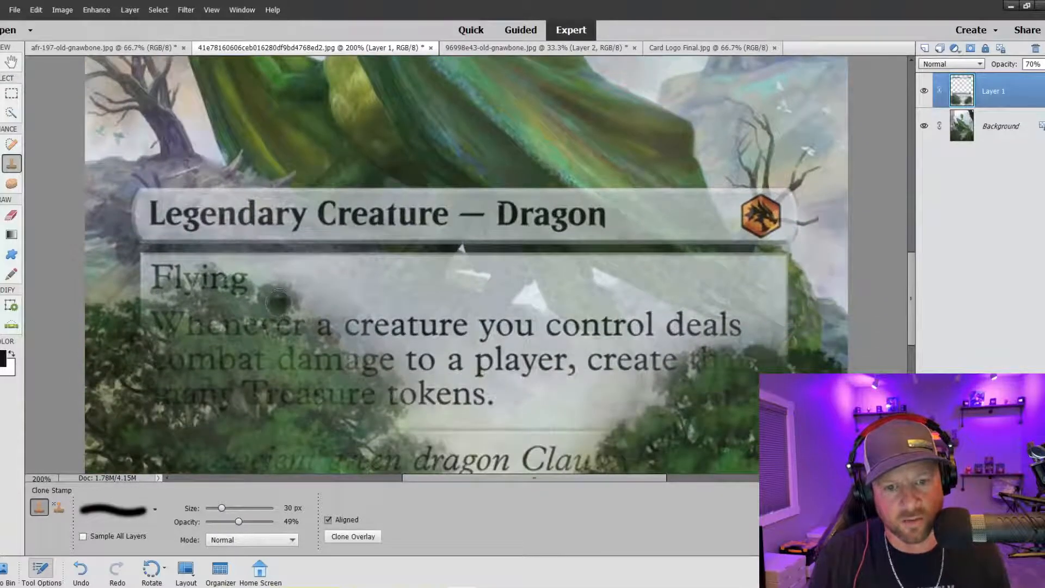
mouse_move(278, 302)
mouse_down()
mouse_move(242, 309)
mouse_move(215, 281)
mouse_move(169, 291)
mouse_up()
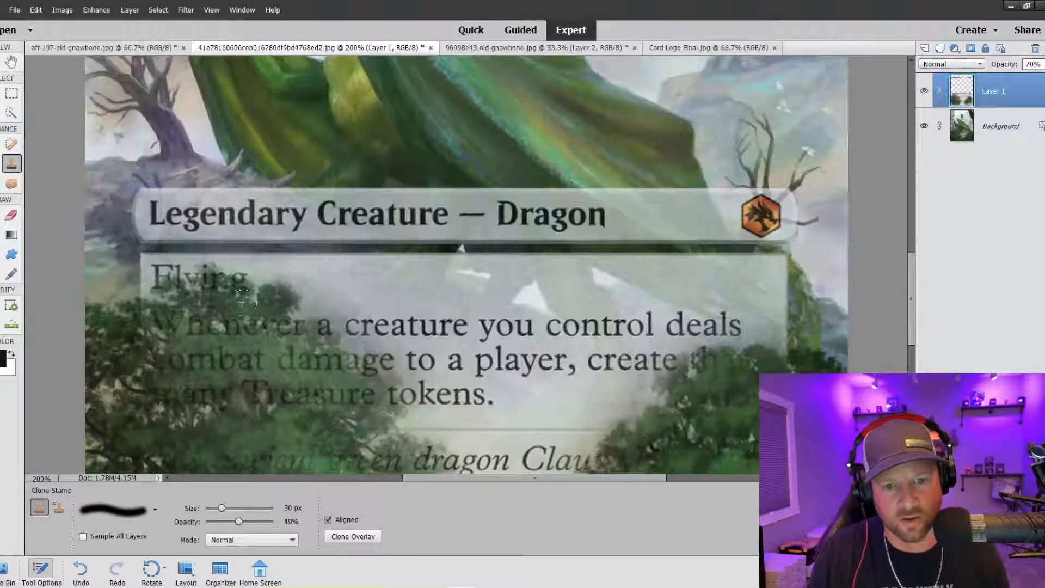
mouse_move(313, 333)
mouse_down()
mouse_move(350, 384)
mouse_move(384, 383)
mouse_move(388, 408)
mouse_move(377, 418)
mouse_move(340, 421)
mouse_move(352, 455)
mouse_move(422, 456)
mouse_up()
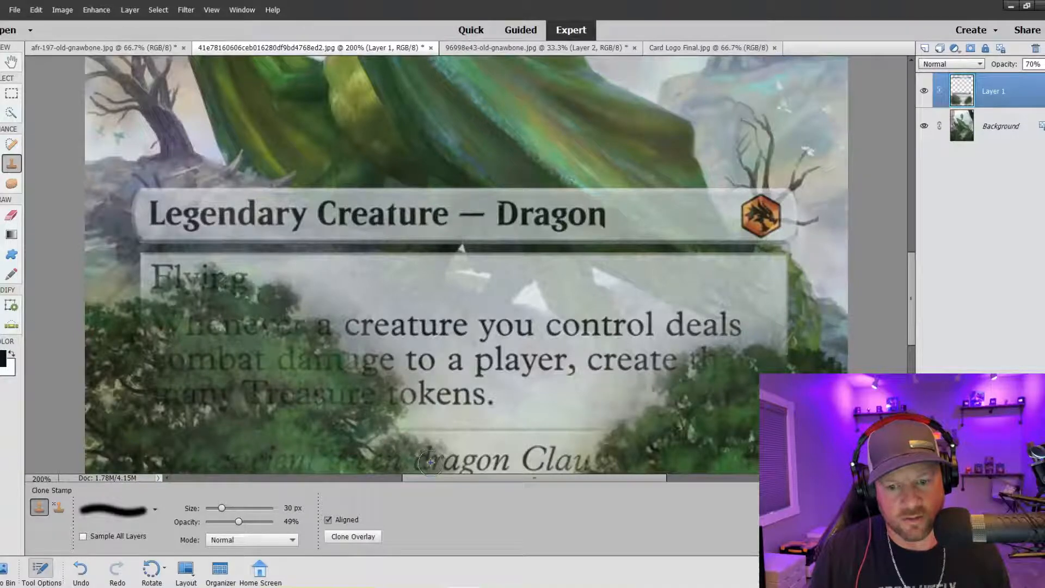
Step: Cover the left part of the italic flavor text with the left tree's foliage, enlarging the Clone Stamp to 50 px
scroll(430, 462, down, 5)
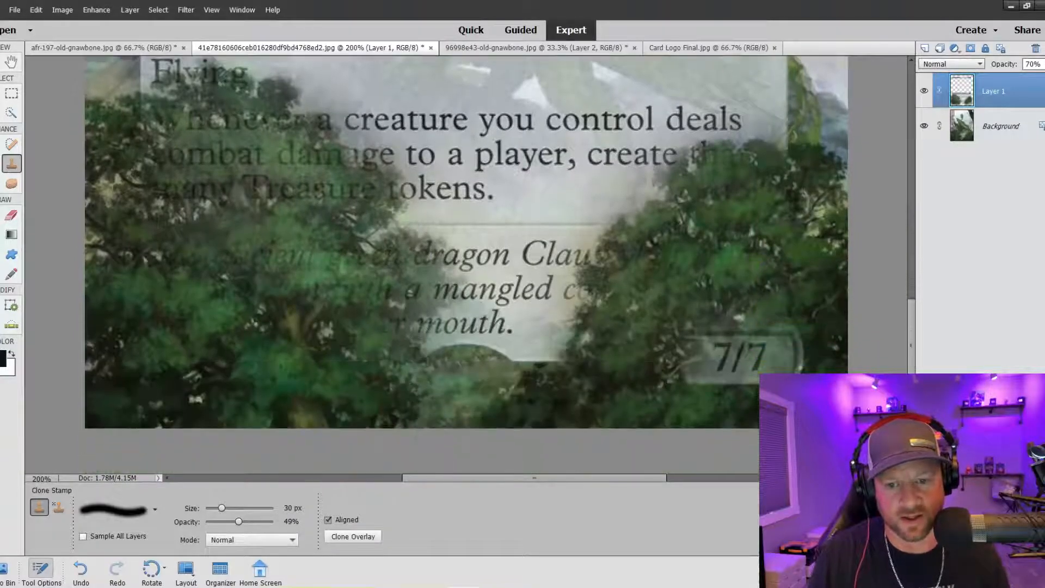
mouse_move(418, 350)
mouse_down()
mouse_move(406, 323)
mouse_move(450, 291)
mouse_move(416, 250)
mouse_move(420, 290)
mouse_move(400, 262)
mouse_move(403, 290)
mouse_move(374, 290)
mouse_up()
mouse_move(302, 277)
mouse_down()
mouse_move(257, 253)
mouse_move(299, 270)
mouse_up()
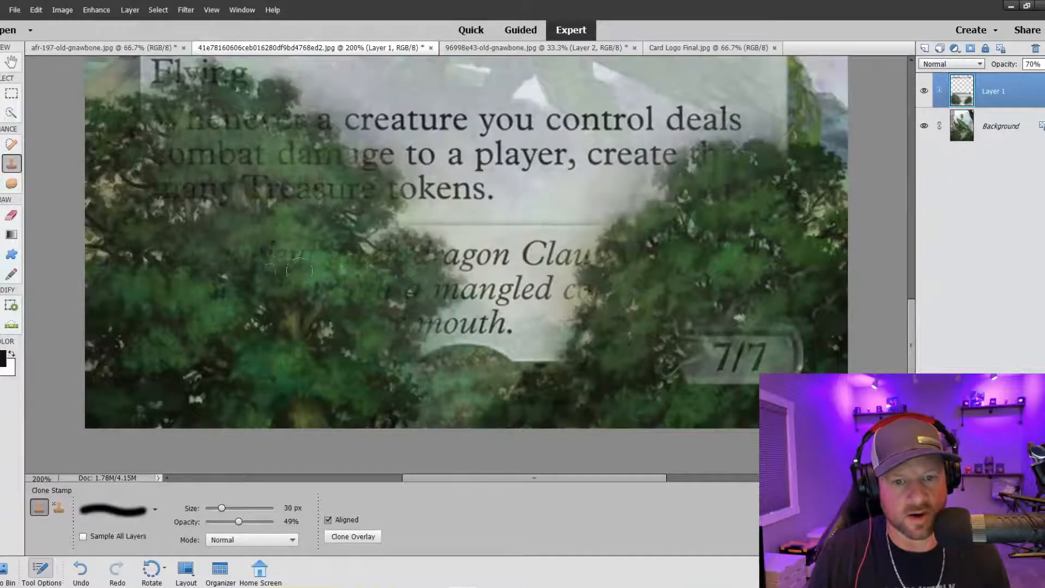
key(bracketleft)
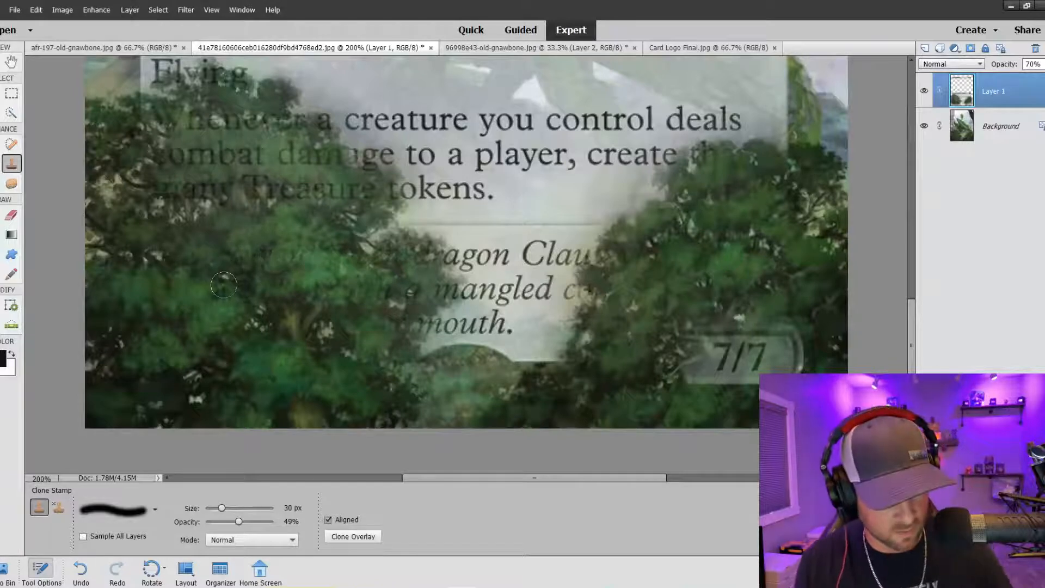
key(bracketright)
key(bracketright)
key(bracketright)
key(bracketright)
key(bracketright)
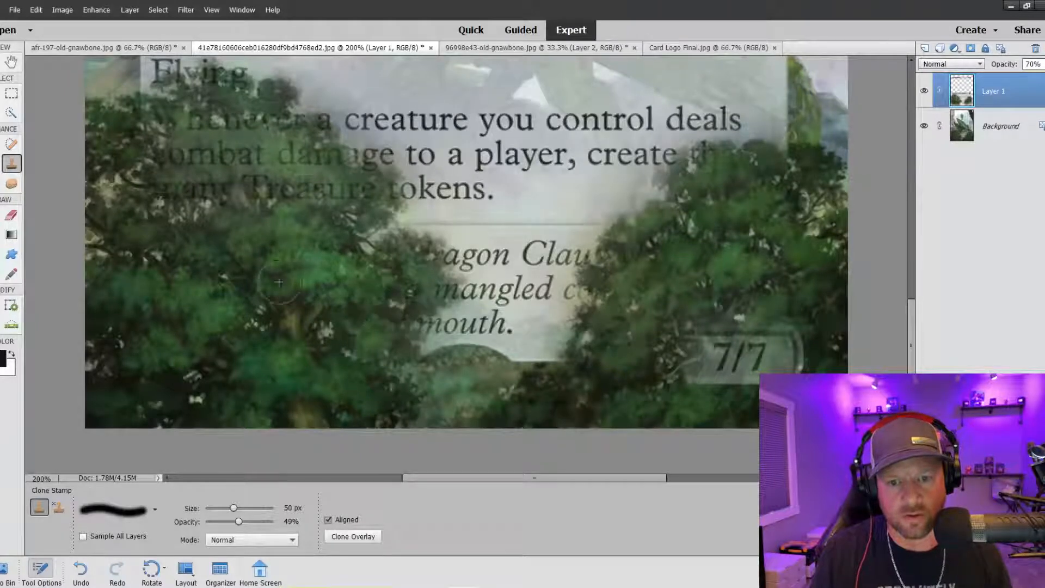
mouse_move(393, 315)
mouse_down()
mouse_move(394, 279)
mouse_move(336, 272)
mouse_move(415, 262)
mouse_move(414, 273)
mouse_move(418, 261)
mouse_move(399, 284)
mouse_up()
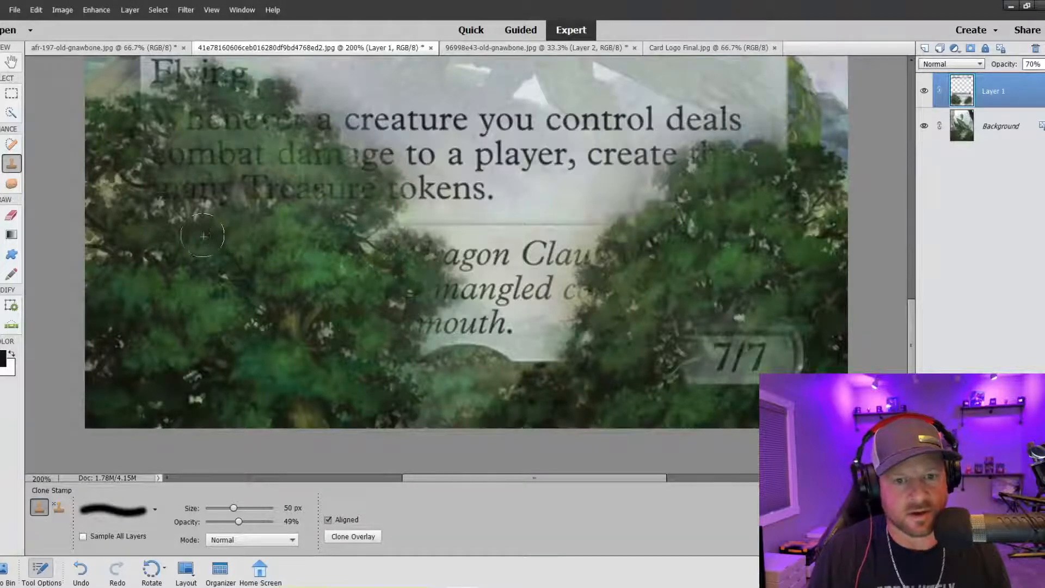
Step: Check the whole card and set Layer 1's opacity to 74%
key(ctrl+0)
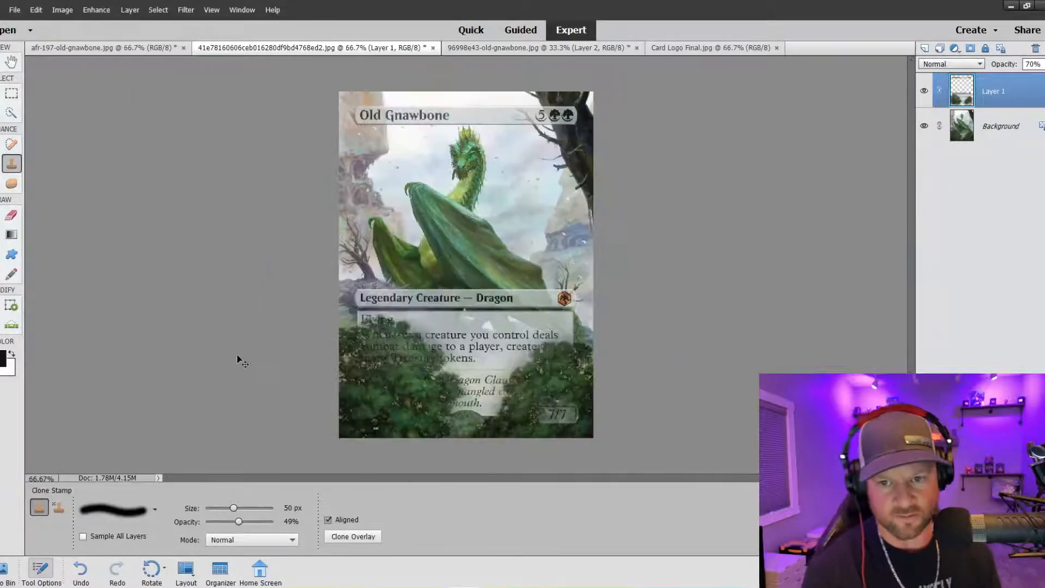
key(ctrl+equal)
key(ctrl+minus)
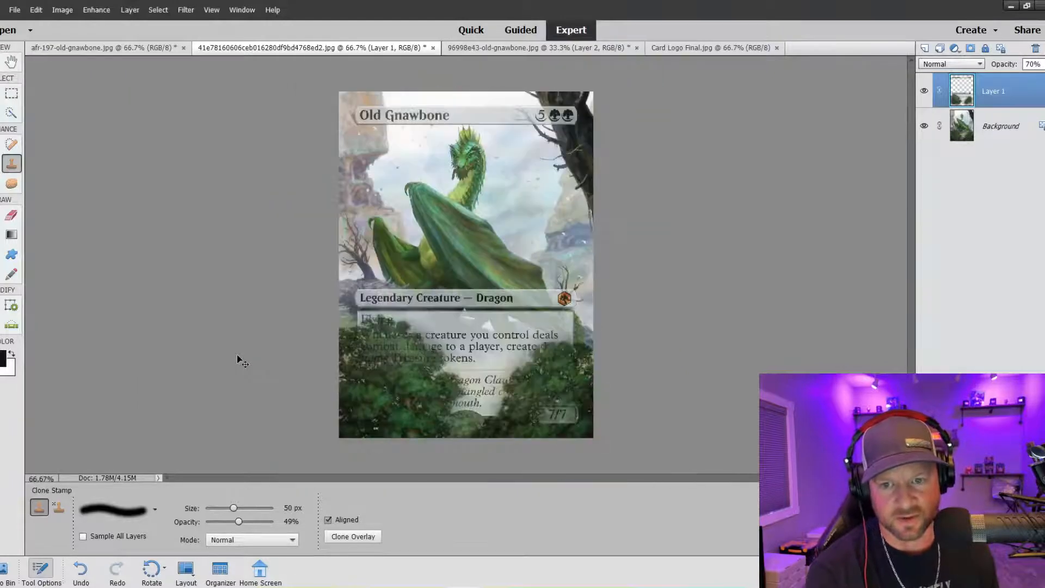
key(ctrl+equal)
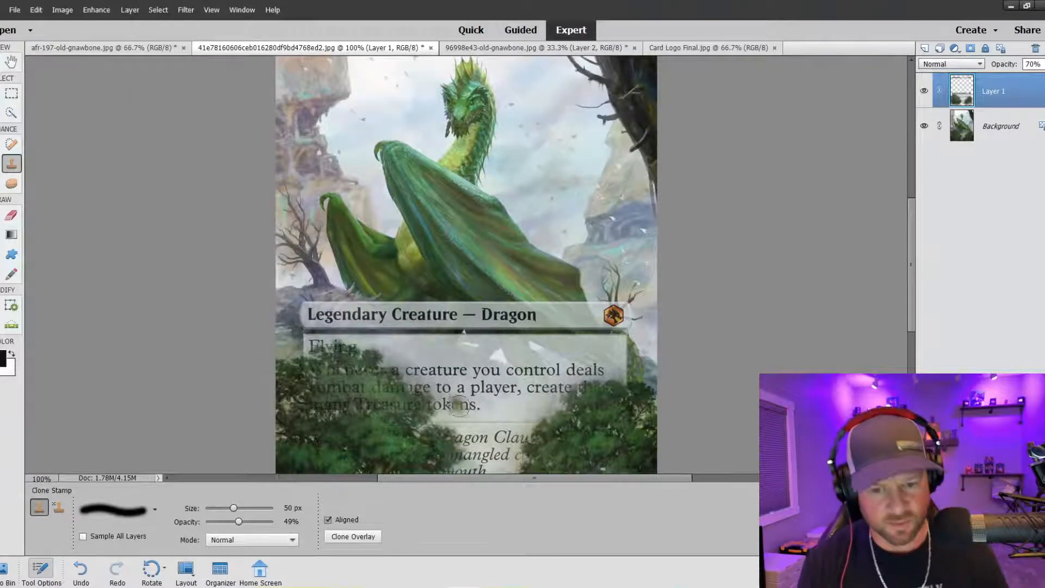
click(1041, 64)
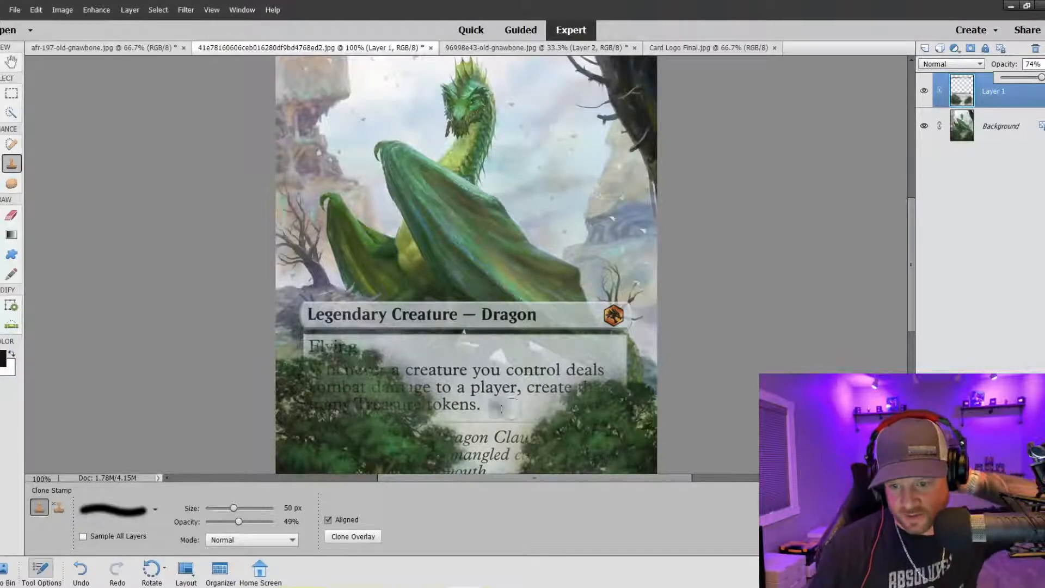
Step: Blend the dark tree trunk over the mana cost end of the title bar with the 50 px Clone Stamp at 49% opacity
scroll(581, 438, down, 1)
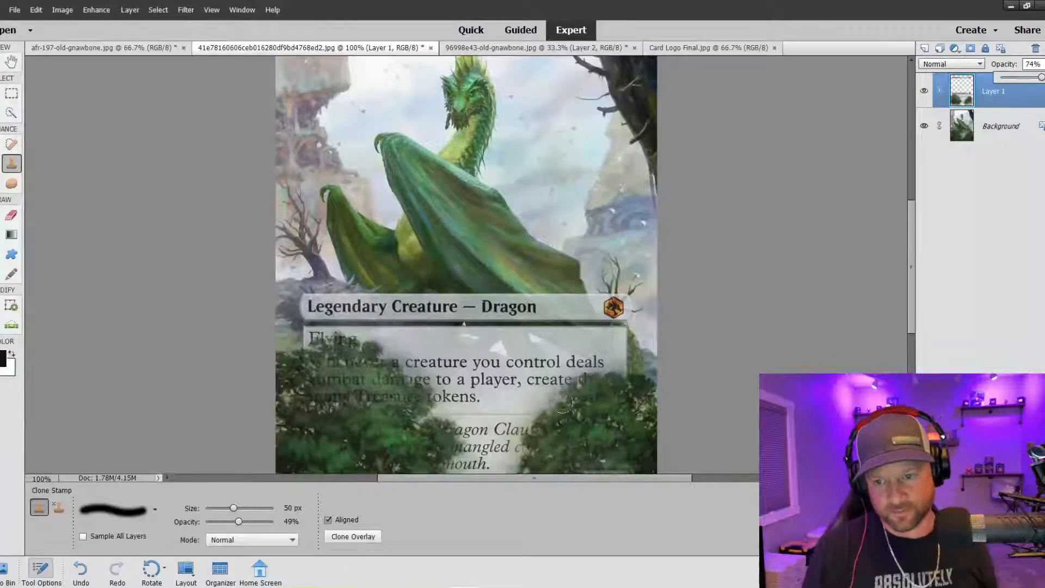
scroll(582, 438, up, 2)
scroll(543, 407, up, 5)
mouse_move(592, 128)
mouse_down()
mouse_move(634, 147)
mouse_move(594, 88)
mouse_move(629, 158)
mouse_move(589, 87)
mouse_move(611, 137)
mouse_move(602, 104)
mouse_move(627, 133)
mouse_move(617, 96)
mouse_move(625, 131)
mouse_move(623, 114)
mouse_move(602, 111)
mouse_move(593, 93)
mouse_move(615, 132)
mouse_move(608, 112)
mouse_move(623, 115)
mouse_move(622, 96)
mouse_move(633, 124)
mouse_move(614, 85)
mouse_move(628, 126)
mouse_move(593, 107)
mouse_move(645, 138)
mouse_up()
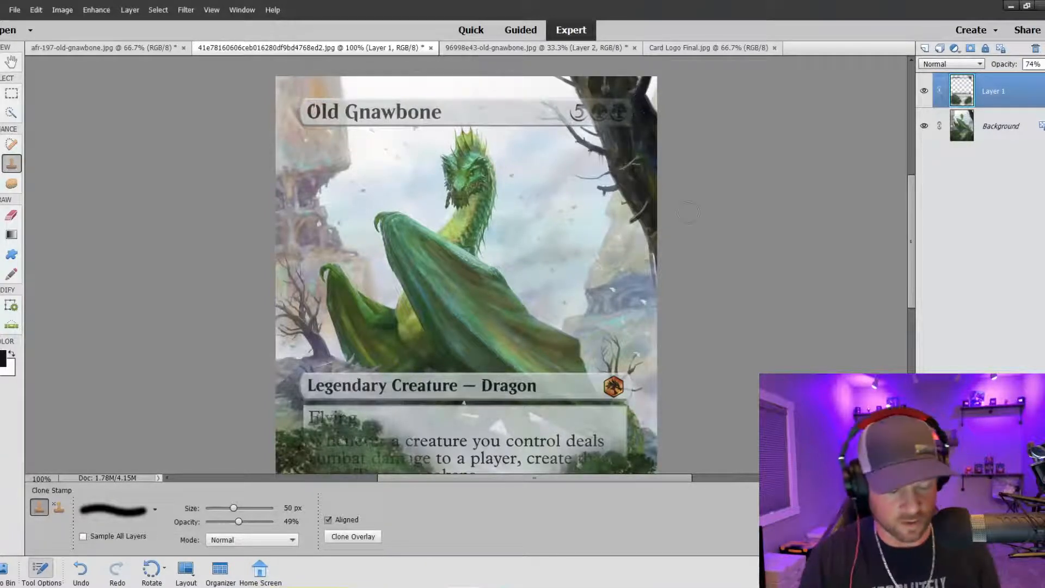
key(ctrl+minus)
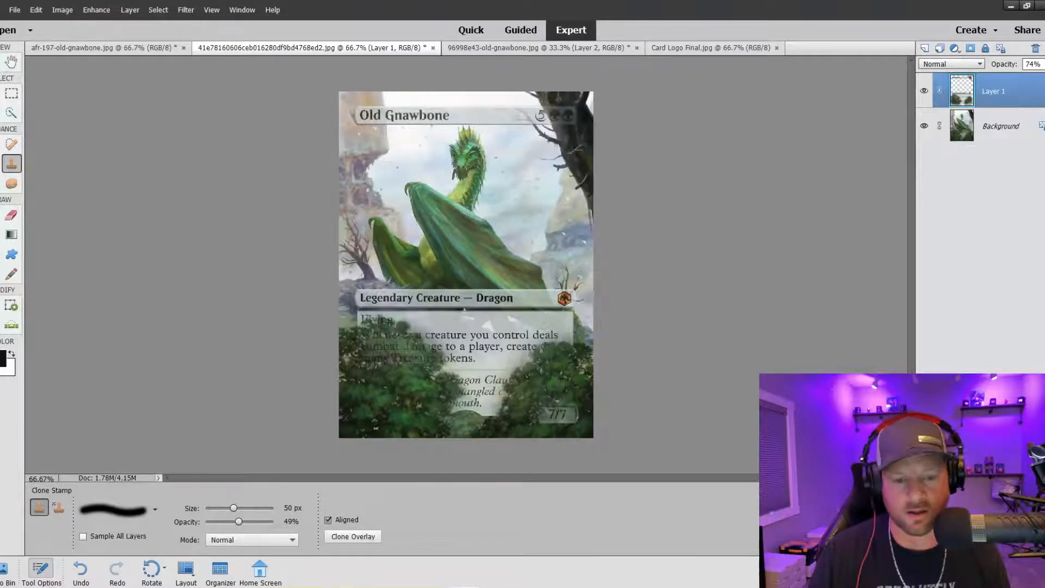
Step: Set the Clone Stamp's opacity to 100% and choose the hard 9 px brush from Default Brushes
drag(239, 522, 273, 521)
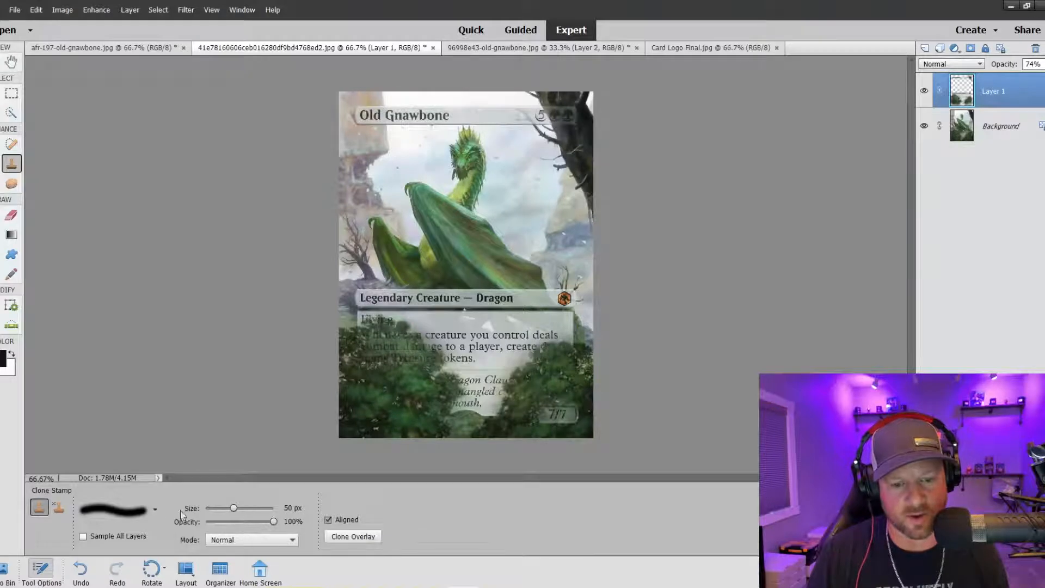
click(154, 509)
click(134, 463)
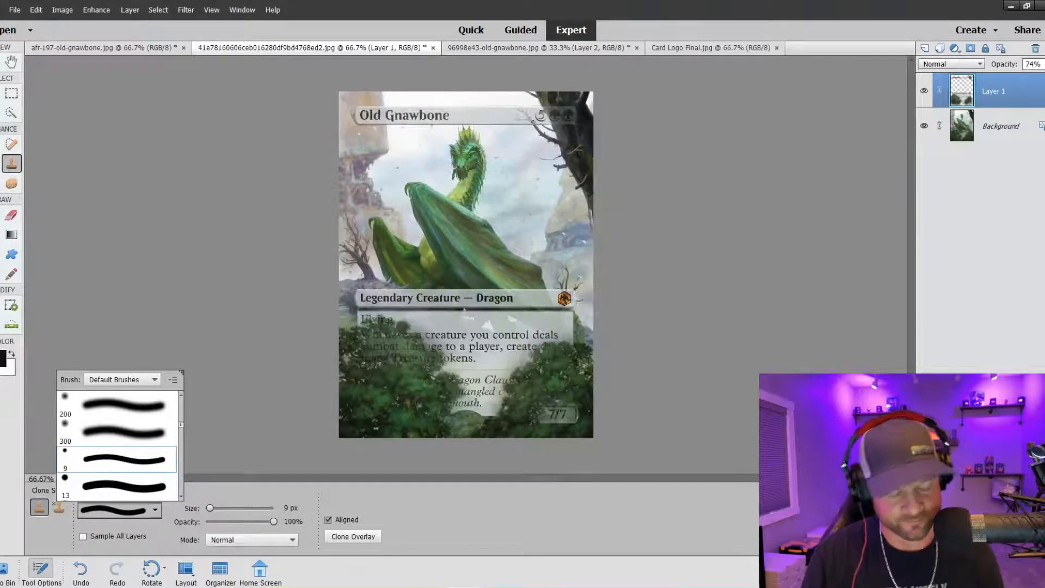
key(Escape)
Step: Bring the thin branches over the title bar beside the mana cost with a 4 px Clone Stamp, undoing the thicker 6 px stroke
key(ctrl+plus)
key(ctrl+plus)
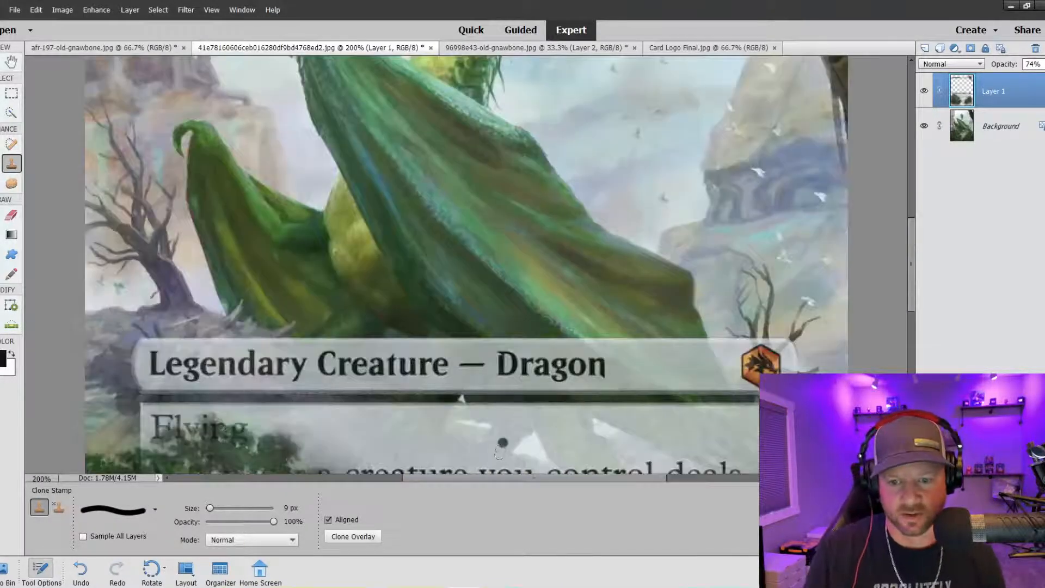
scroll(500, 443, right, 2)
scroll(501, 443, up, 3)
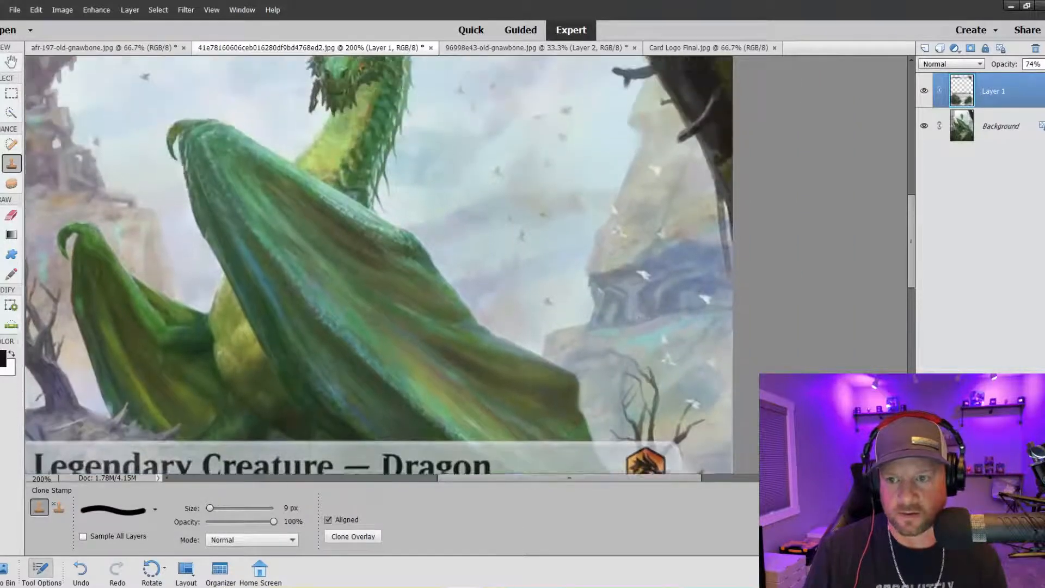
scroll(535, 95, up, 5)
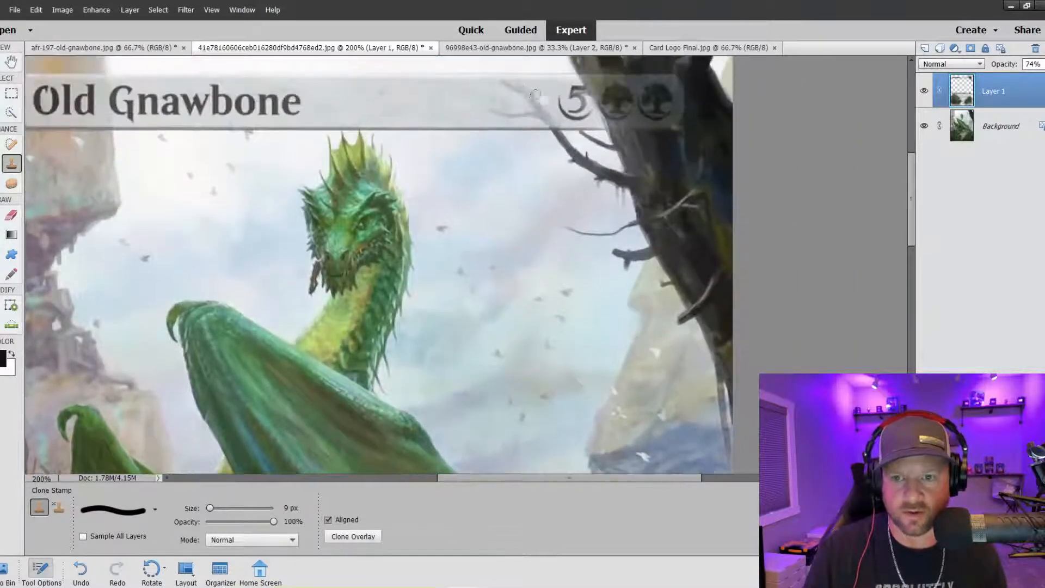
key(bracketleft)
key(bracketleft)
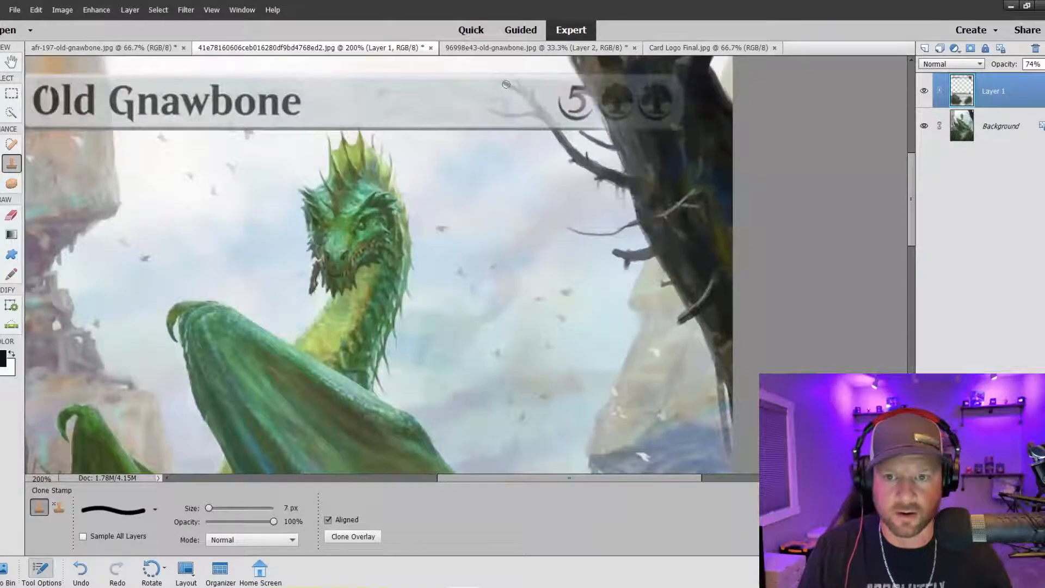
key(bracketleft)
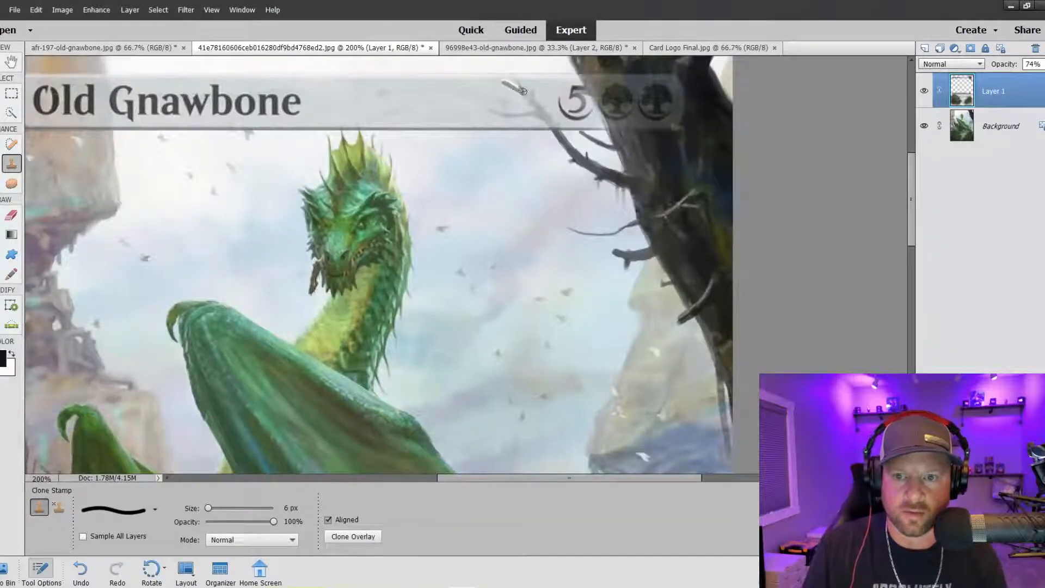
key(ctrl+z)
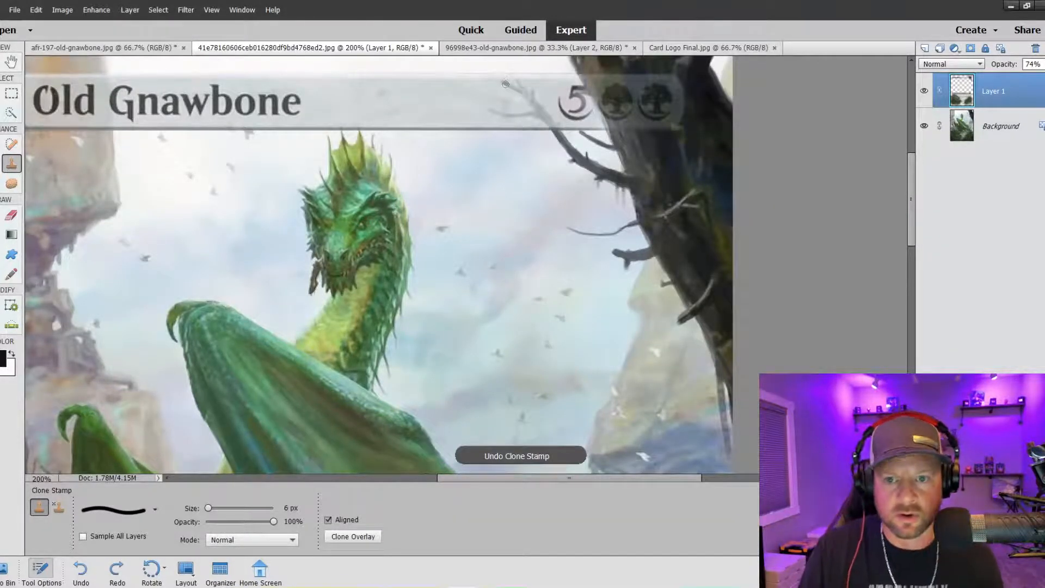
key(bracketleft)
key(bracketleft)
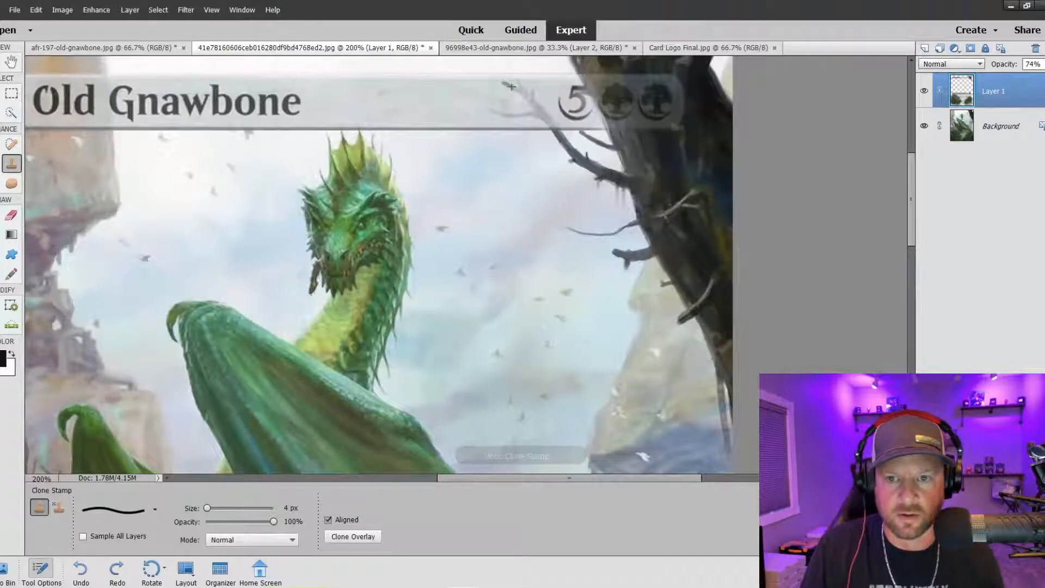
drag(512, 87, 528, 98)
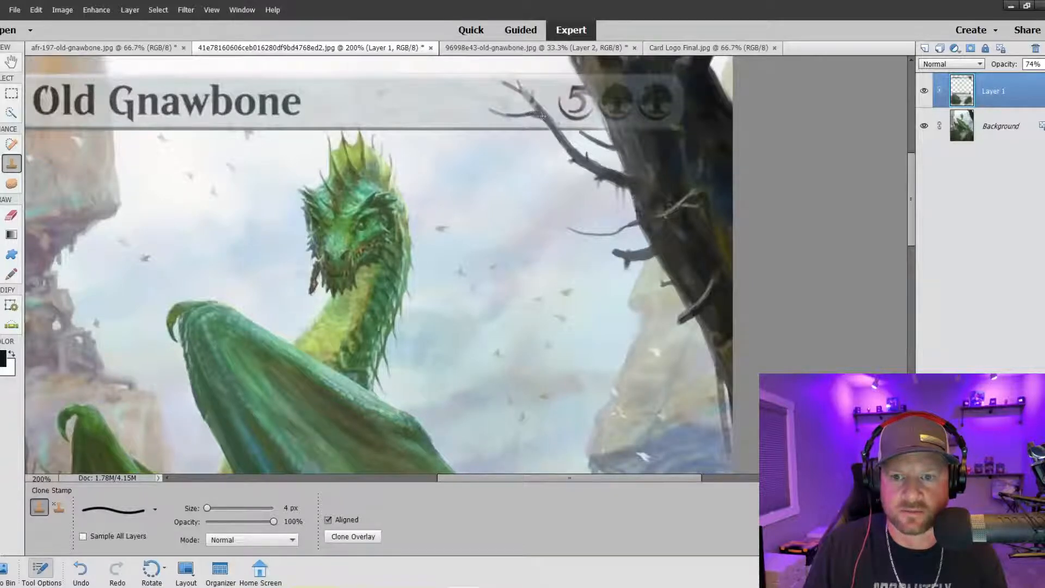
key(ctrl+minus)
key(ctrl+minus)
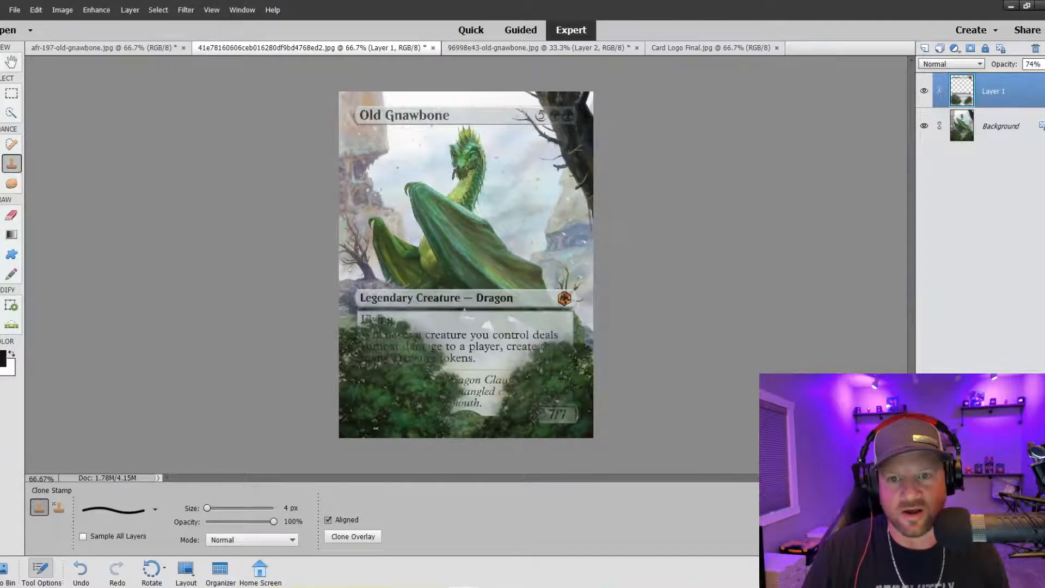
click(11, 112)
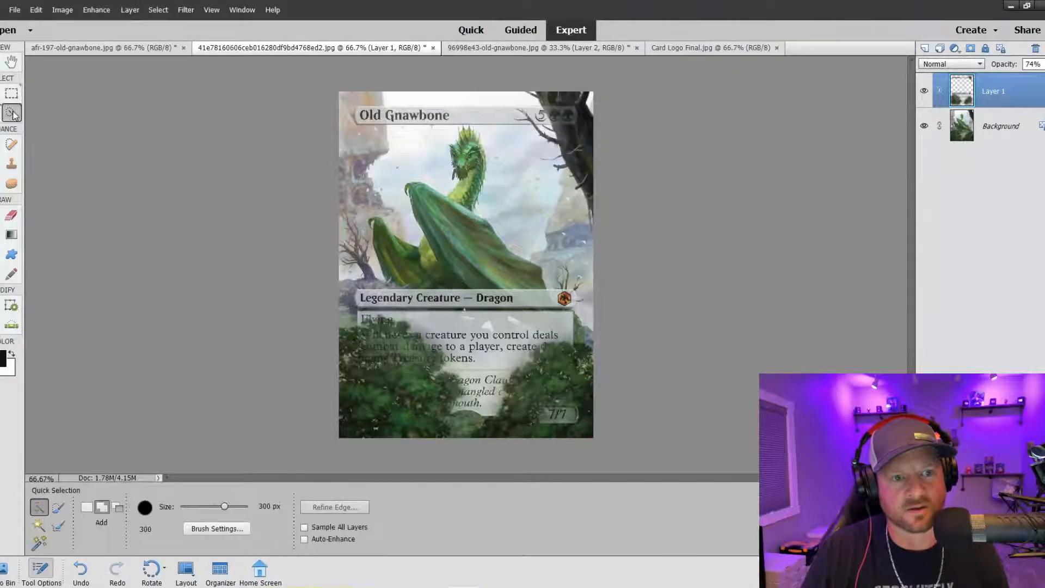
click(12, 163)
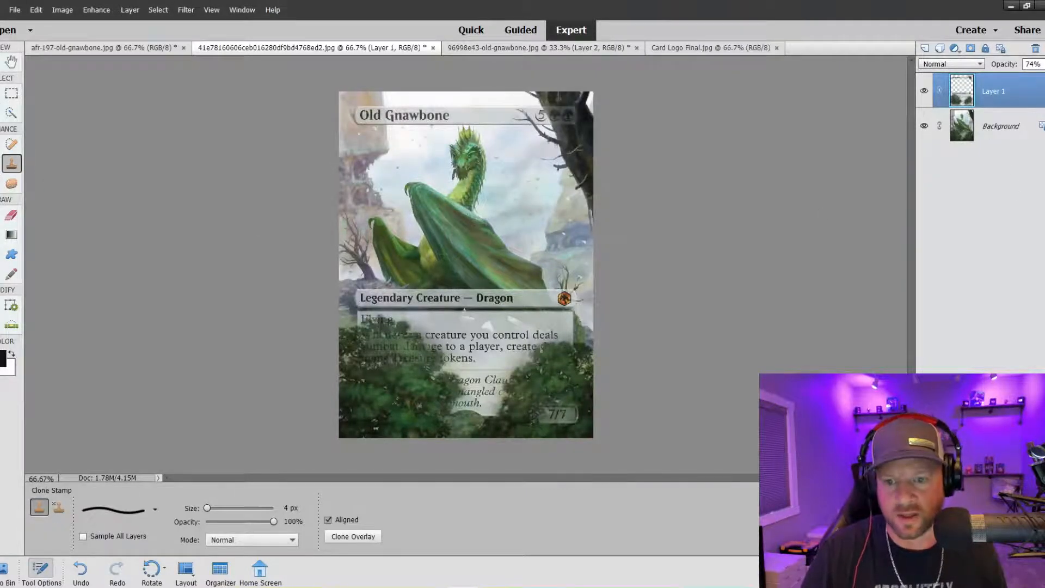
Step: Enlarge the Clone Stamp to 20 px and paint the bare tree artwork over the orange set symbol on the type line
key(ctrl+plus)
key(ctrl+plus)
key(ctrl+plus)
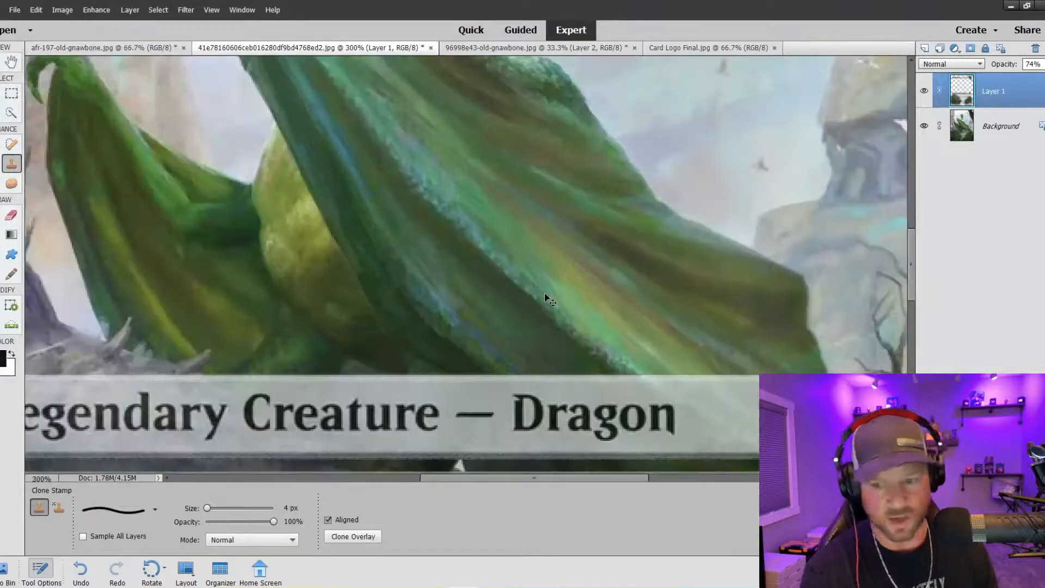
drag(477, 477, 563, 476)
key(bracketright)
key(bracketright)
key(bracketright)
key(bracketright)
key(bracketright)
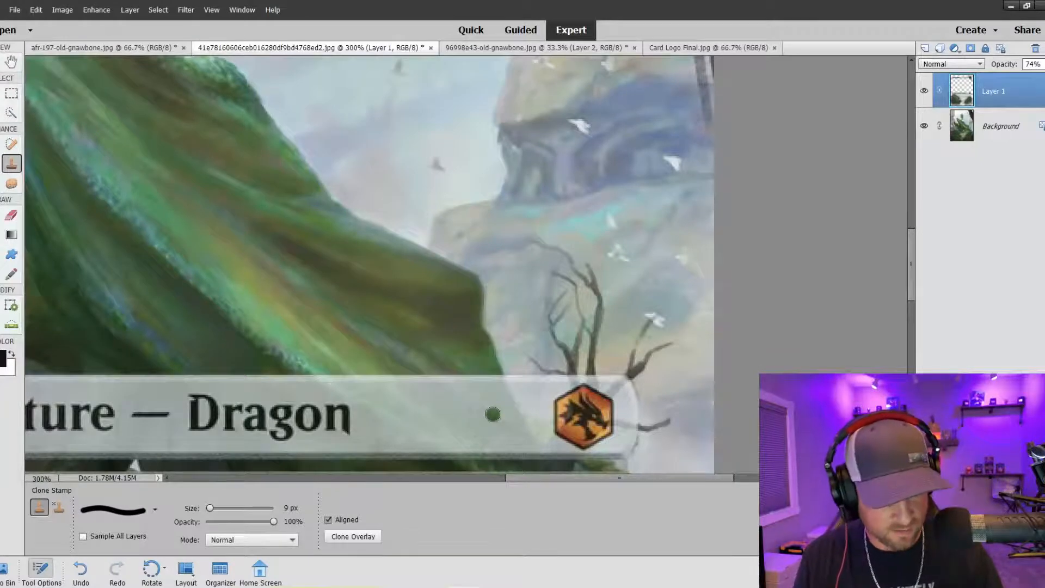
key(bracketright)
key(bracketright)
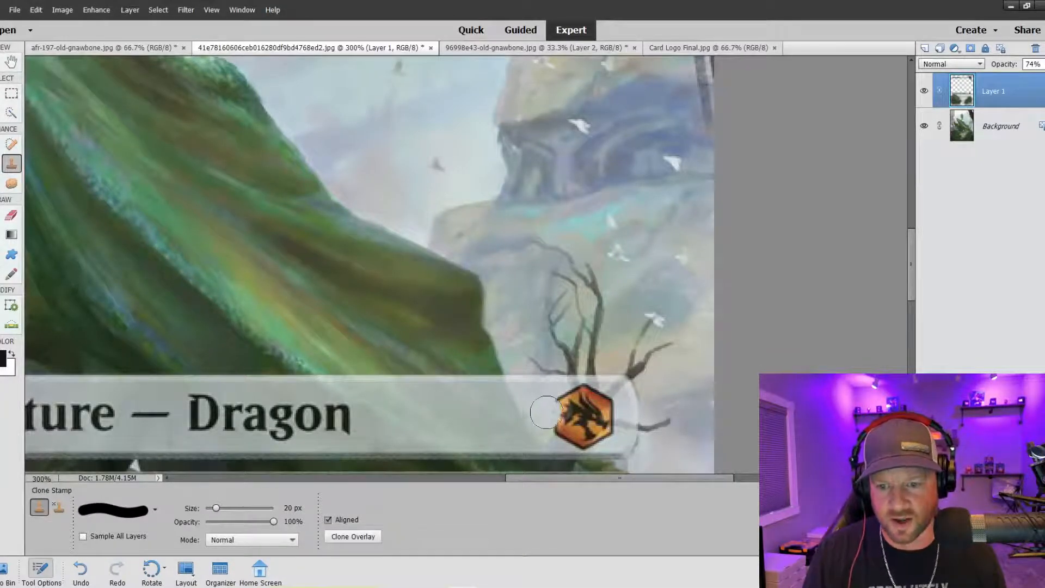
mouse_move(548, 412)
mouse_down()
mouse_move(572, 399)
mouse_move(601, 407)
mouse_move(566, 416)
mouse_move(607, 409)
mouse_move(571, 424)
mouse_move(603, 424)
mouse_move(566, 427)
mouse_move(591, 434)
mouse_move(558, 430)
mouse_up()
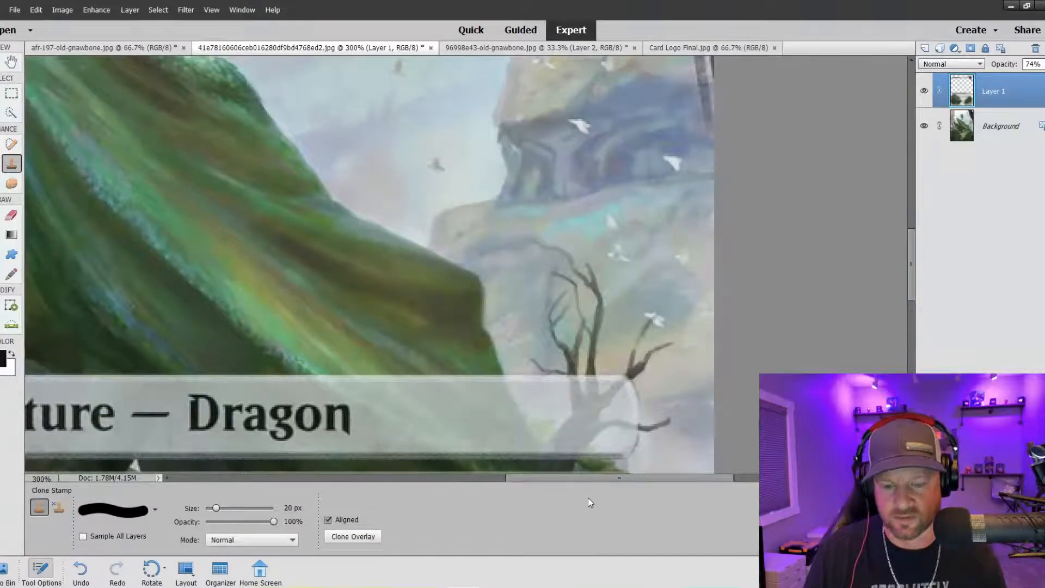
Step: Copy the selected round CS logo from Card Logo Final.jpg and return to the brightened Old Gnawbone card document
key(ctrl+0)
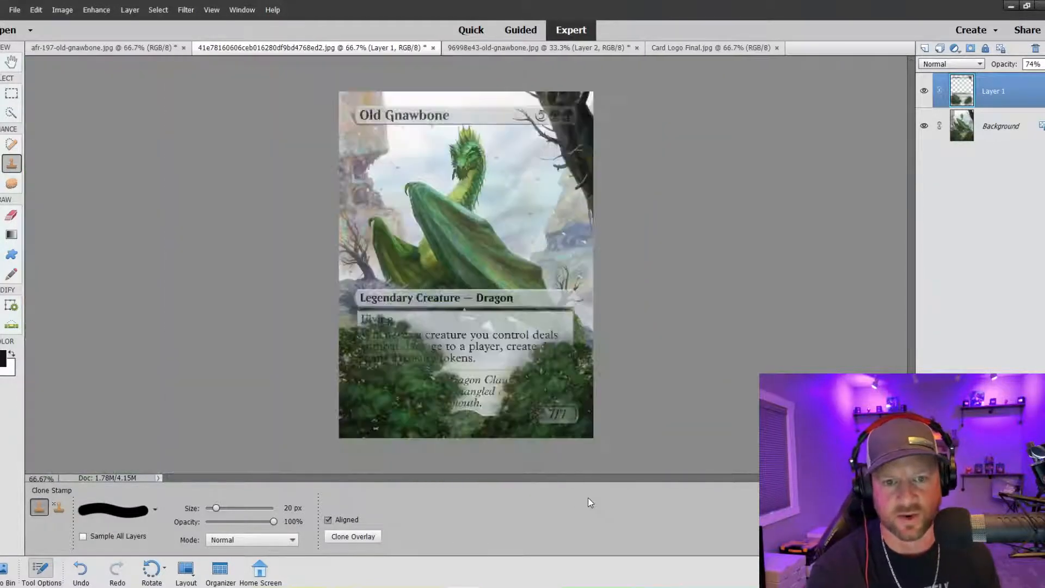
key(ctrl+equal)
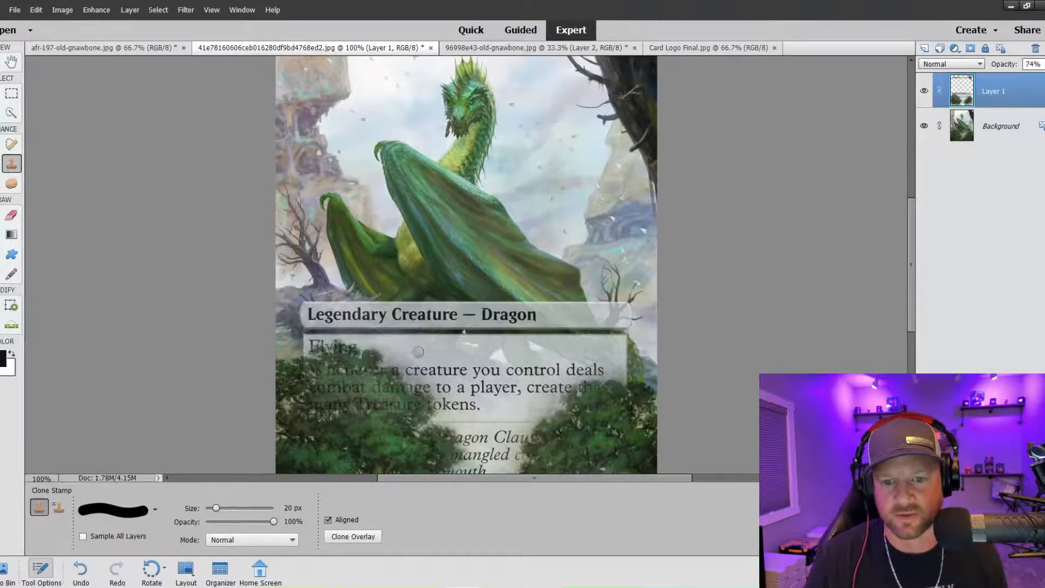
scroll(475, 323, up, 1)
scroll(475, 323, up, 1)
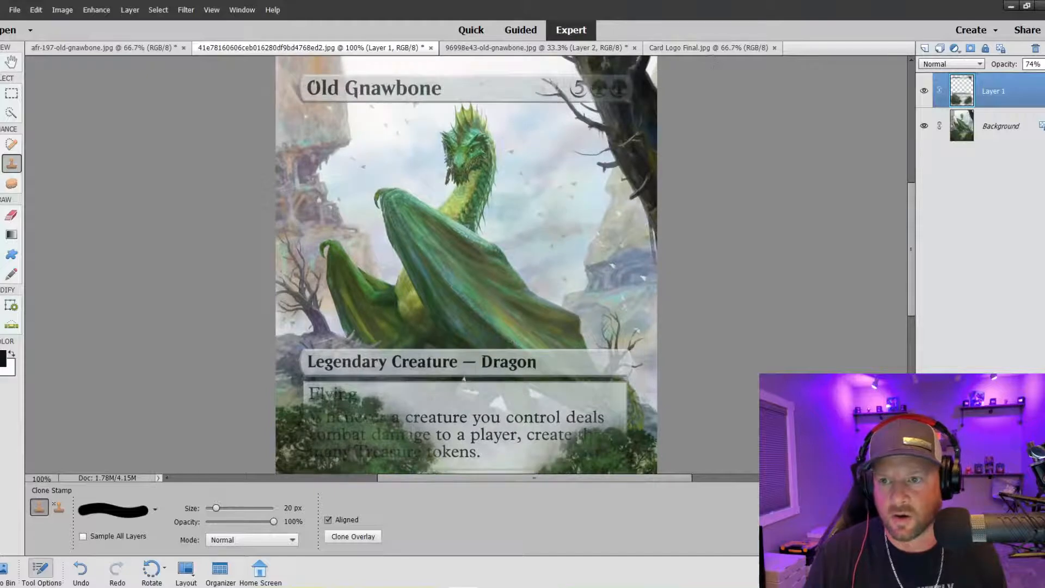
click(710, 52)
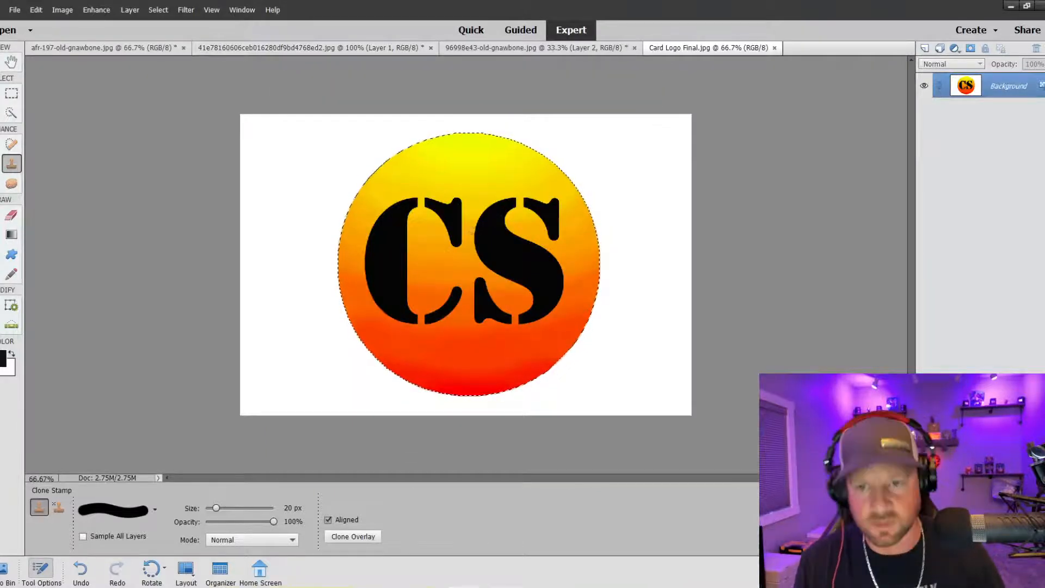
click(477, 50)
click(385, 50)
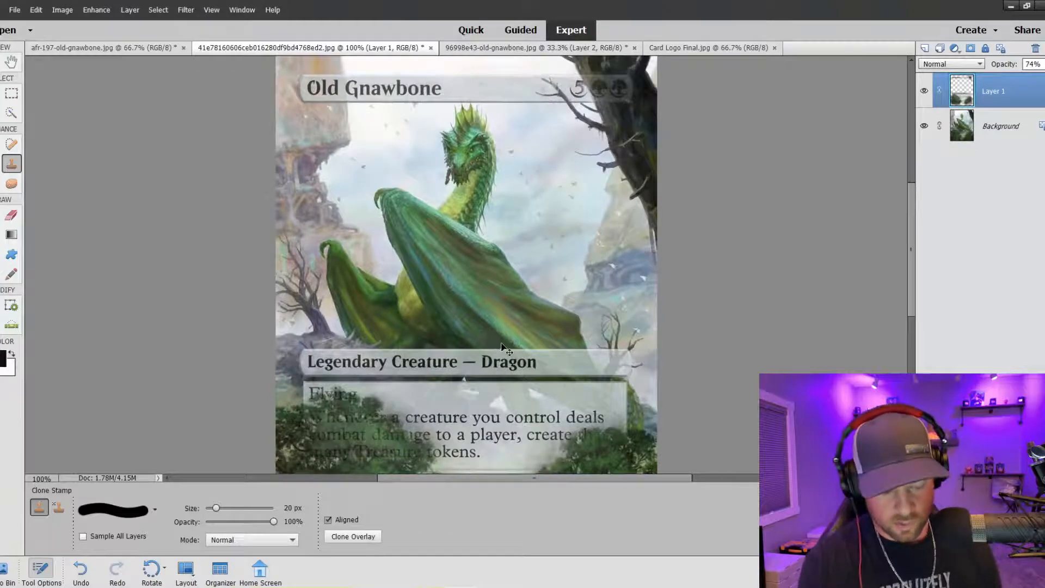
Step: Examine the composed card as a whole and up close, from title bar to type line, for a suitable logo position
key(ctrl+minus)
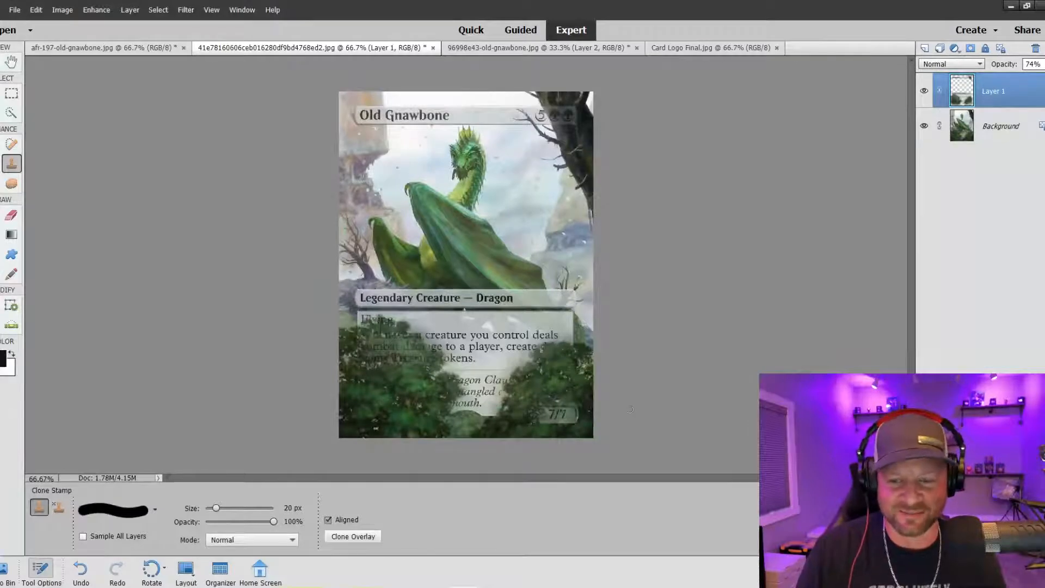
key(ctrl+equal)
key(ctrl+equal)
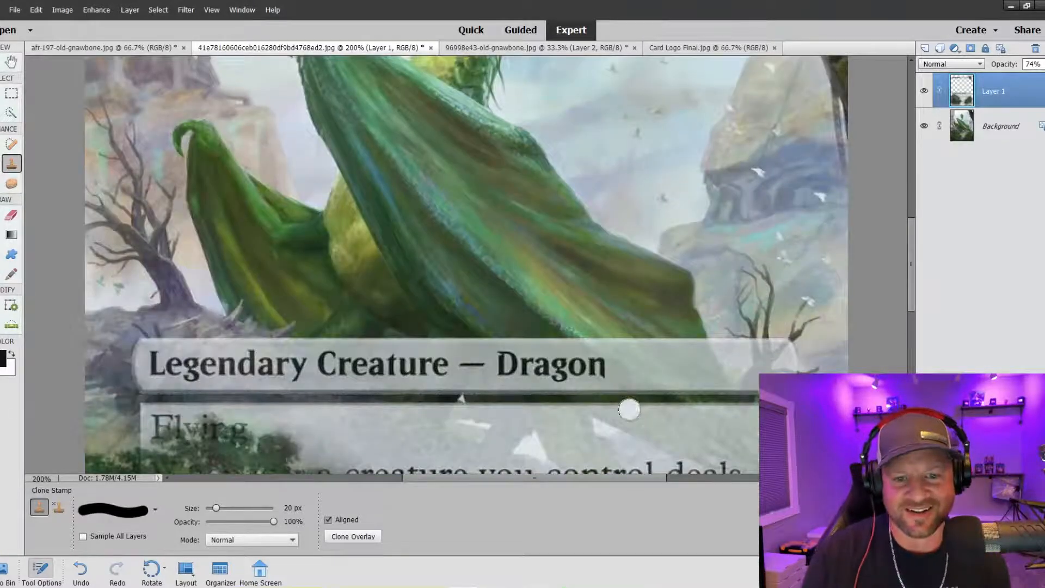
scroll(245, 223, up, 4)
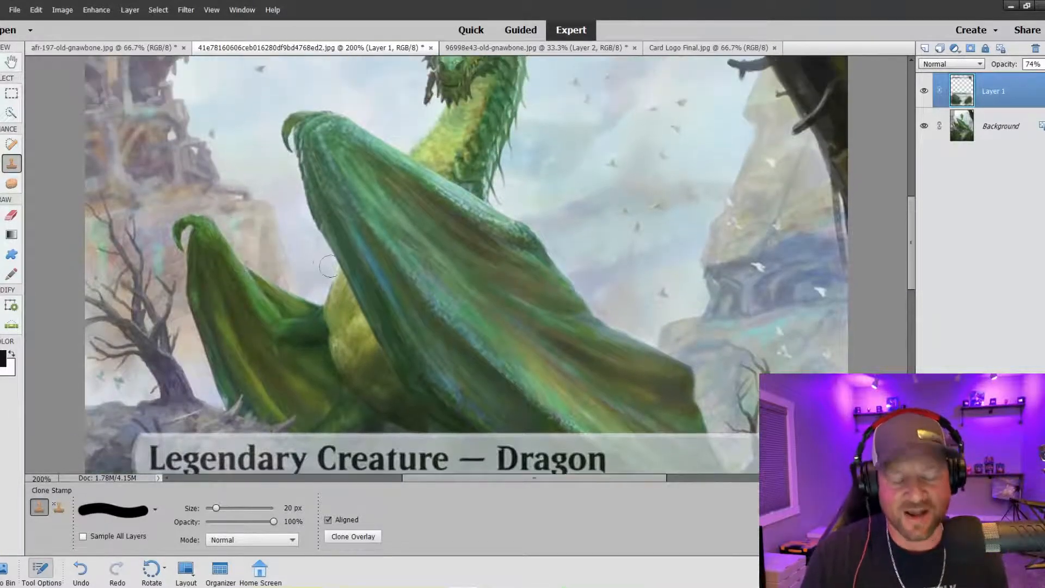
scroll(401, 268, up, 7)
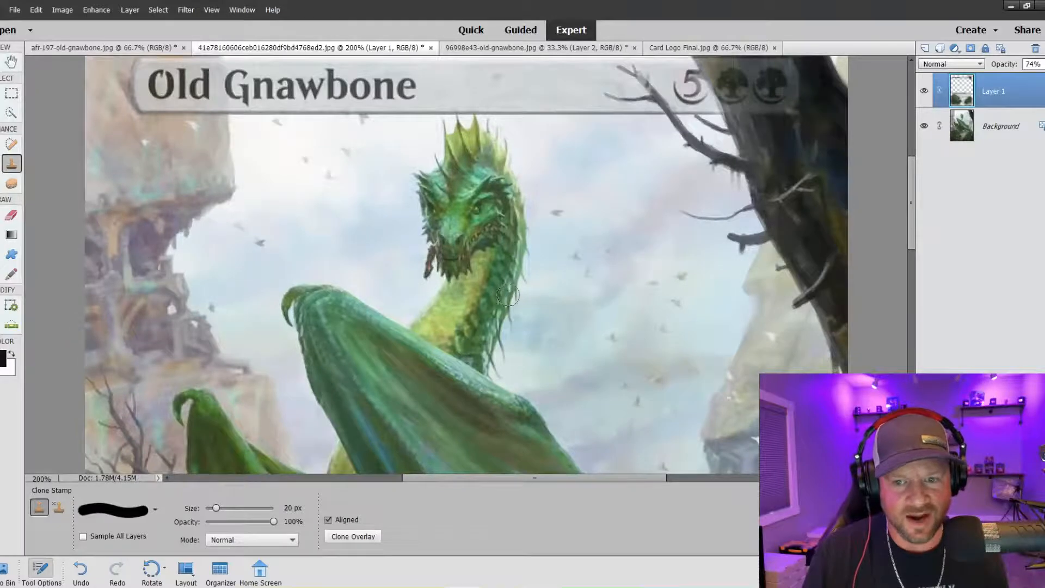
scroll(509, 302, down, 3)
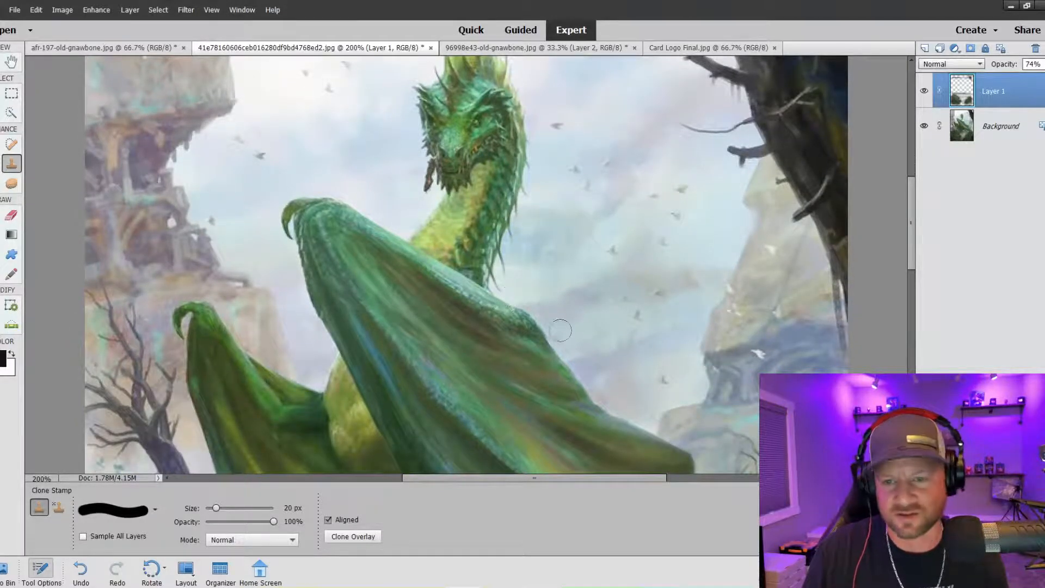
scroll(558, 328, up, 6)
scroll(559, 329, up, 1)
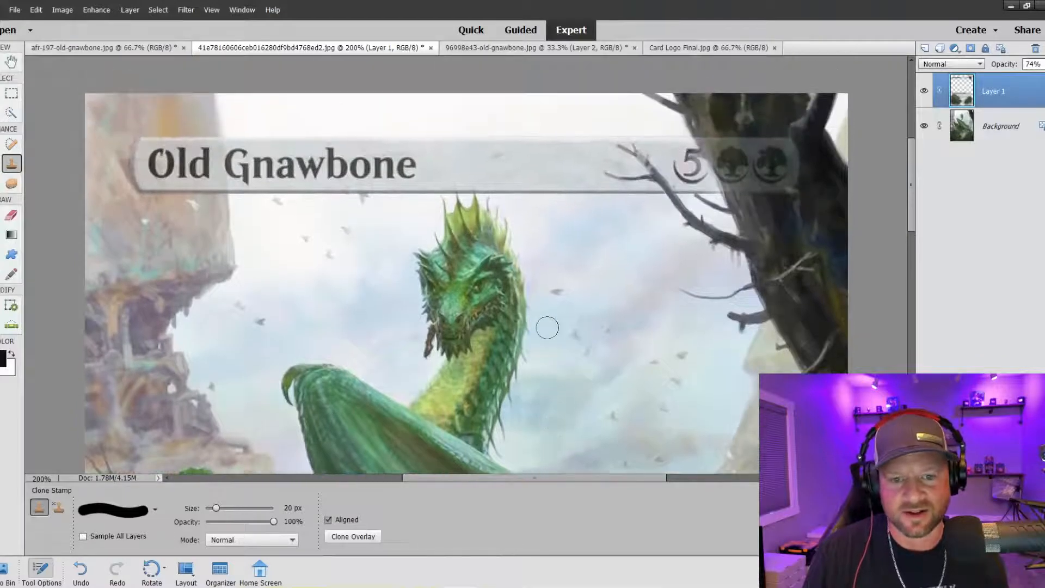
scroll(550, 323, down, 2)
scroll(545, 321, down, 3)
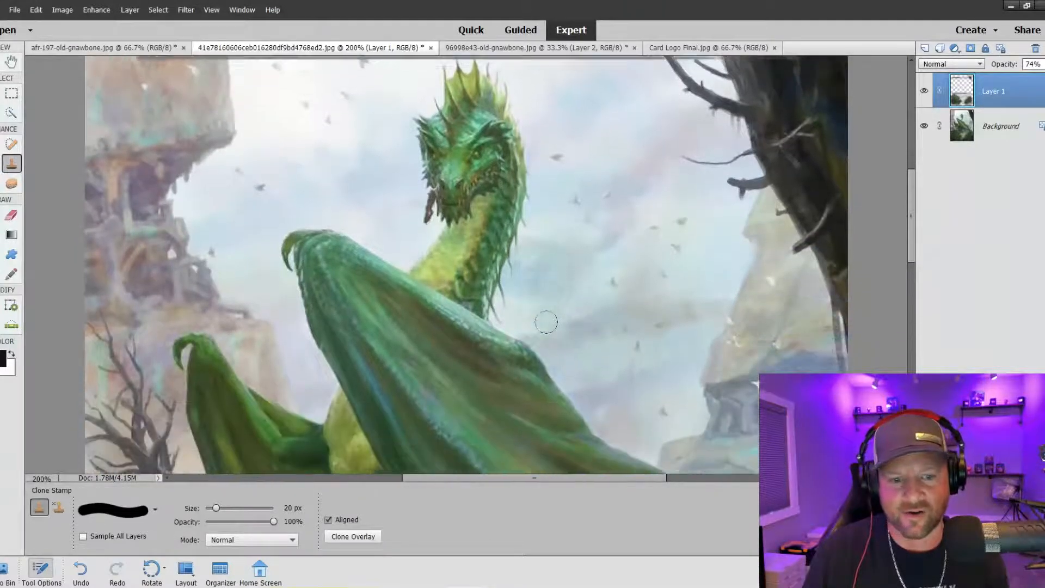
key(ctrl+minus)
key(ctrl+minus)
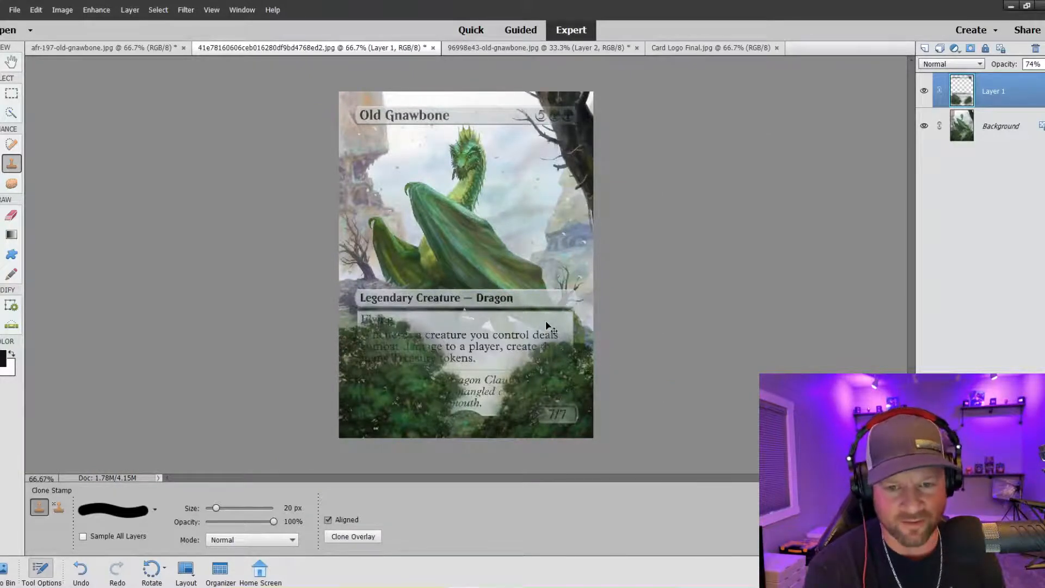
key(ctrl+plus)
key(ctrl+minus)
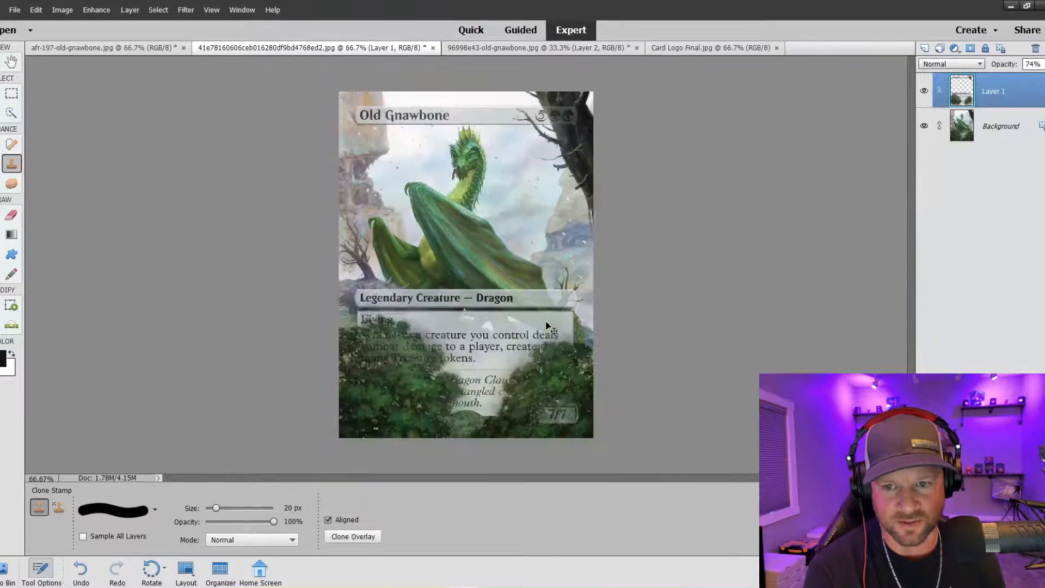
key(ctrl+plus)
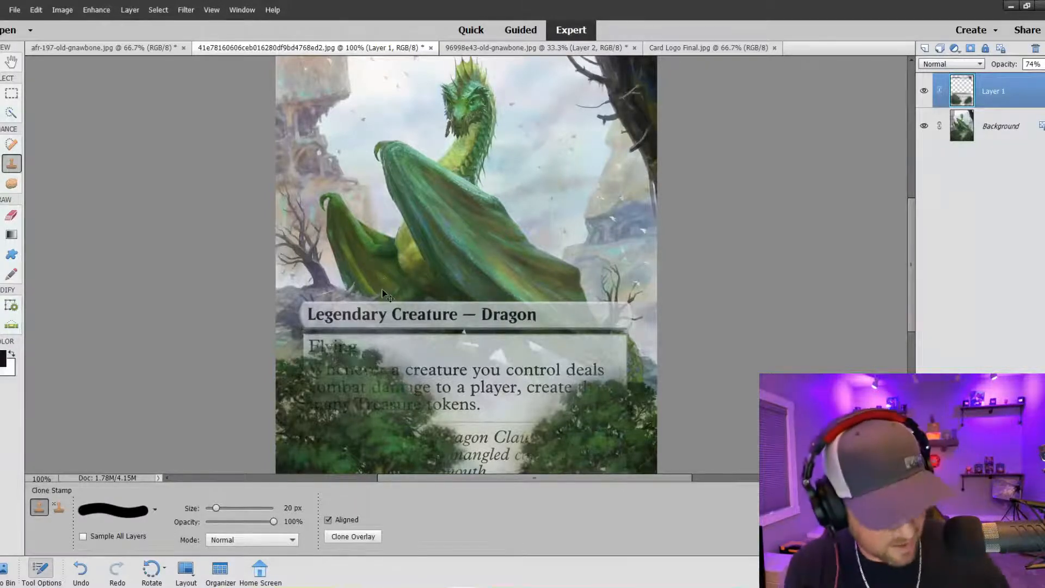
Step: Paste the CS logo onto the card as a new layer and activate the Move tool
key(ctrl+v)
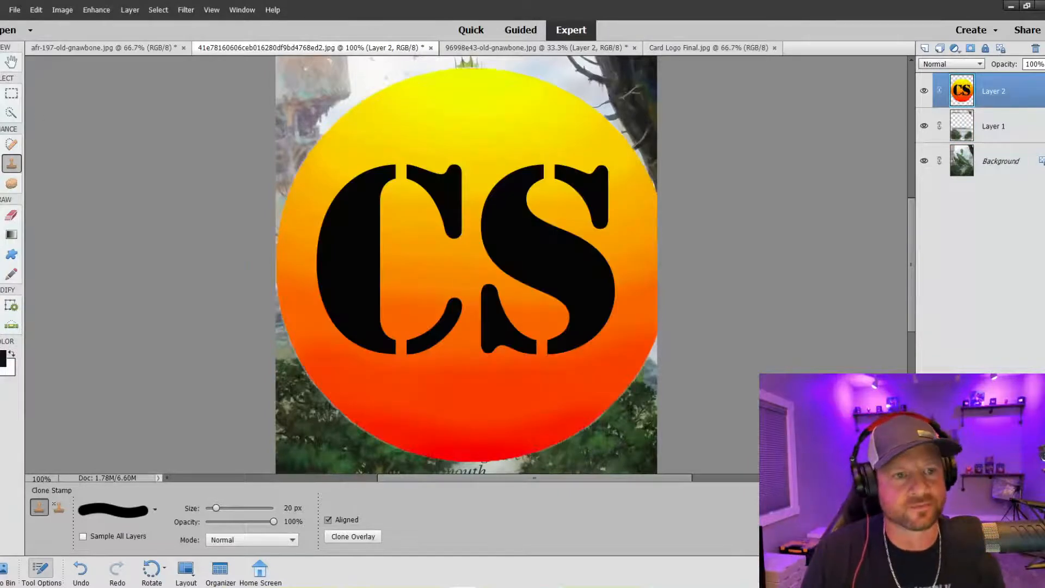
click(3, 100)
drag(275, 67, 347, 184)
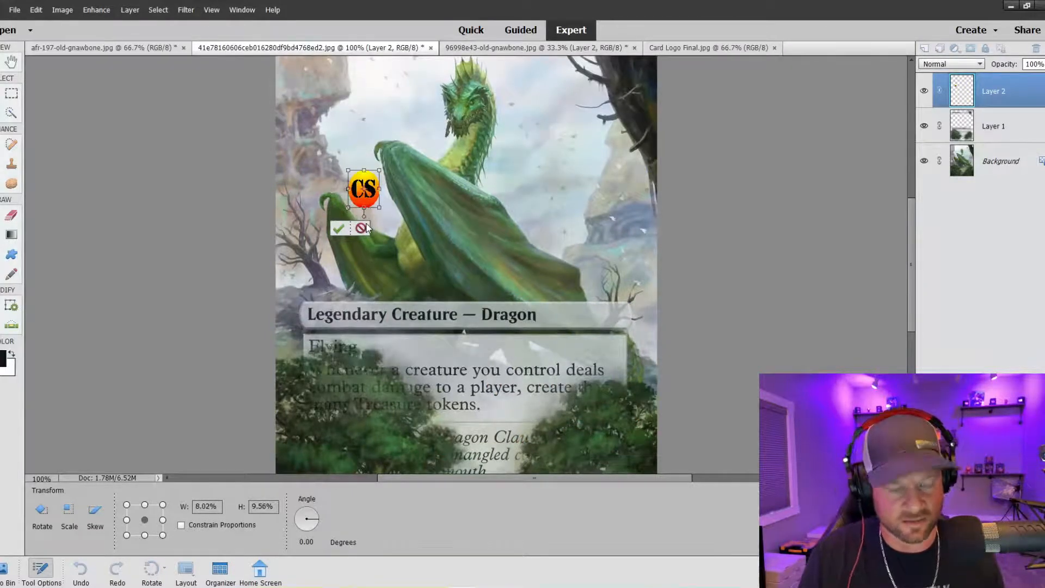
click(361, 227)
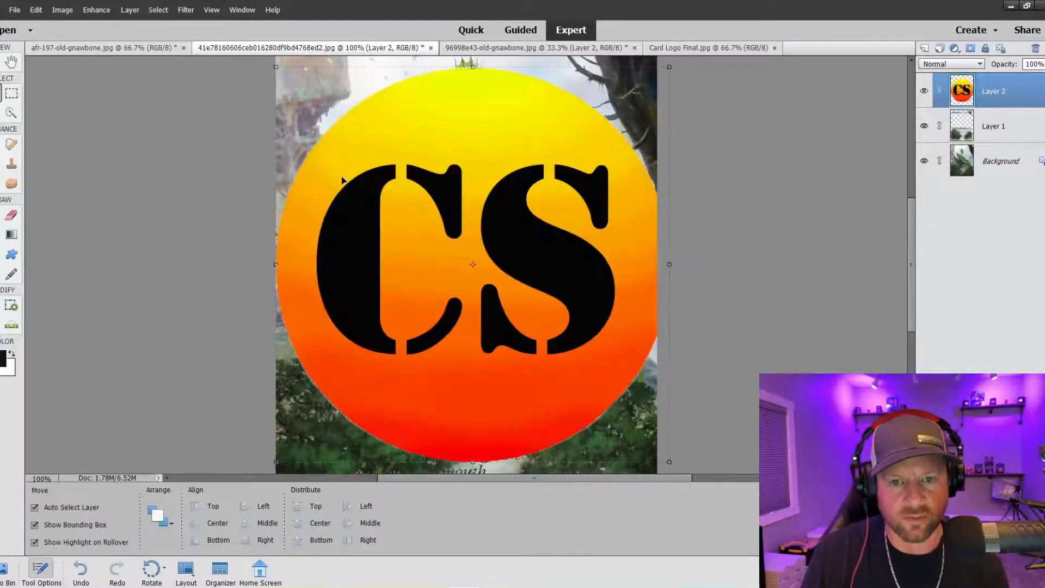
drag(279, 70, 400, 158)
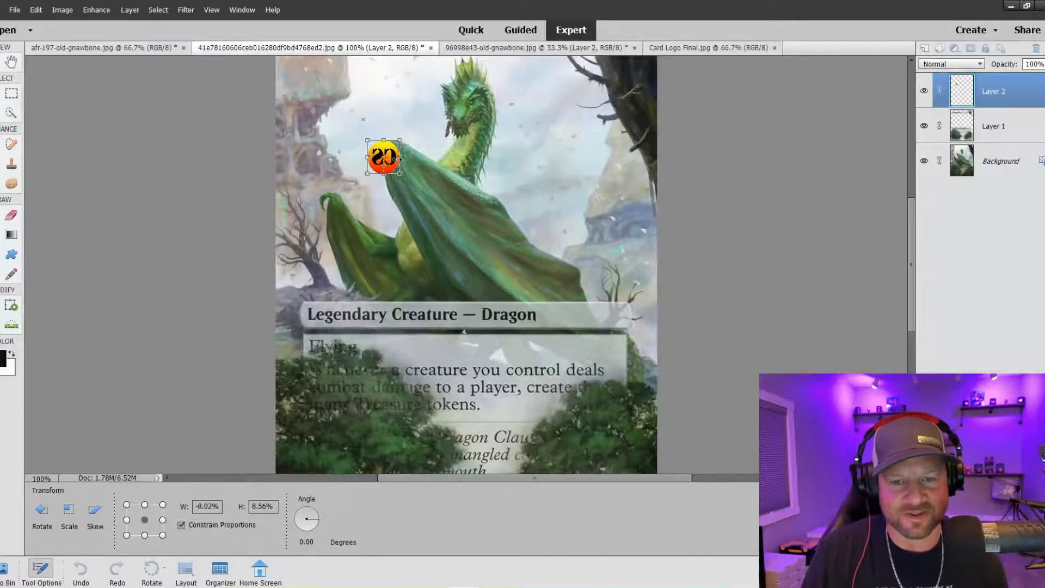
click(379, 183)
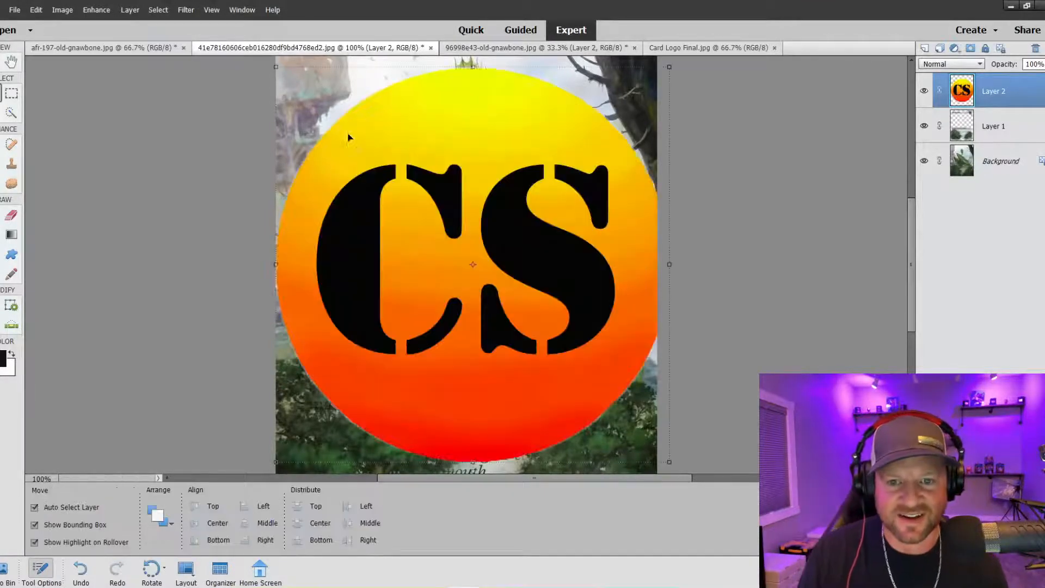
Step: Scale the logo proportionally to 8.36%, tilt it by -4.19°, and move it beside the dragon's large wing, above the type line
drag(276, 68, 377, 184)
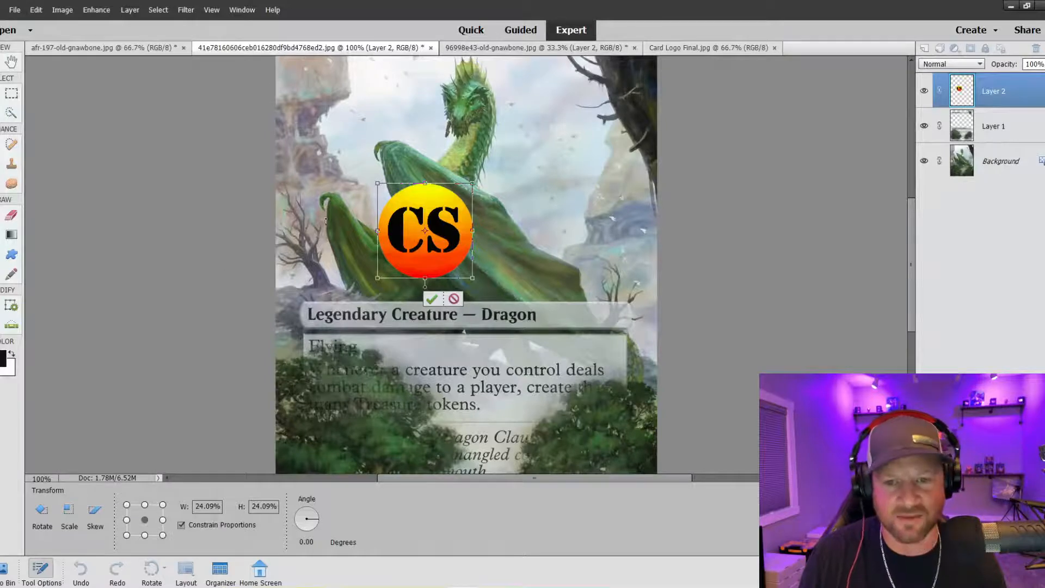
drag(377, 184, 336, 123)
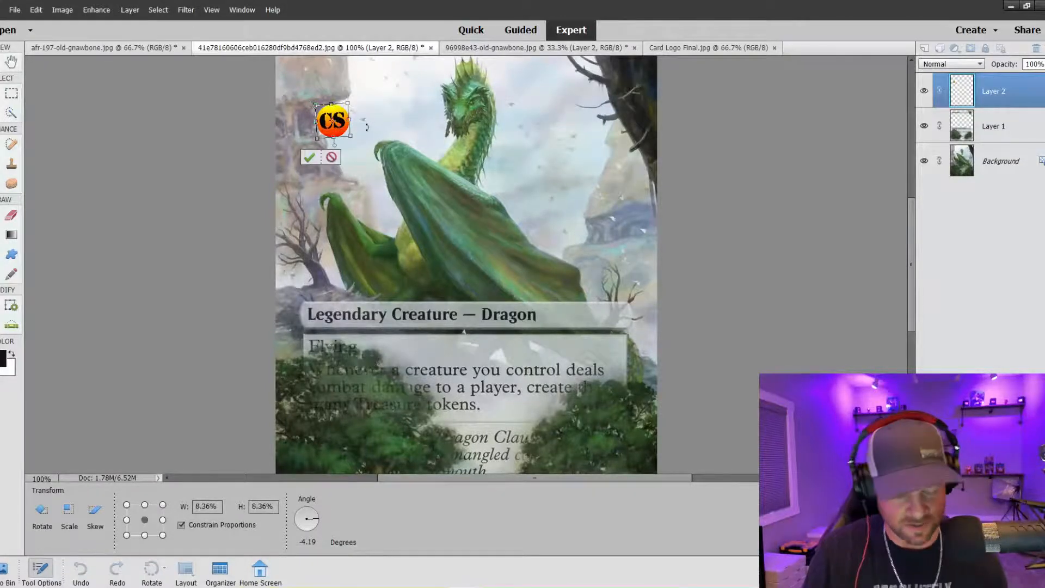
key(ctrl+minus)
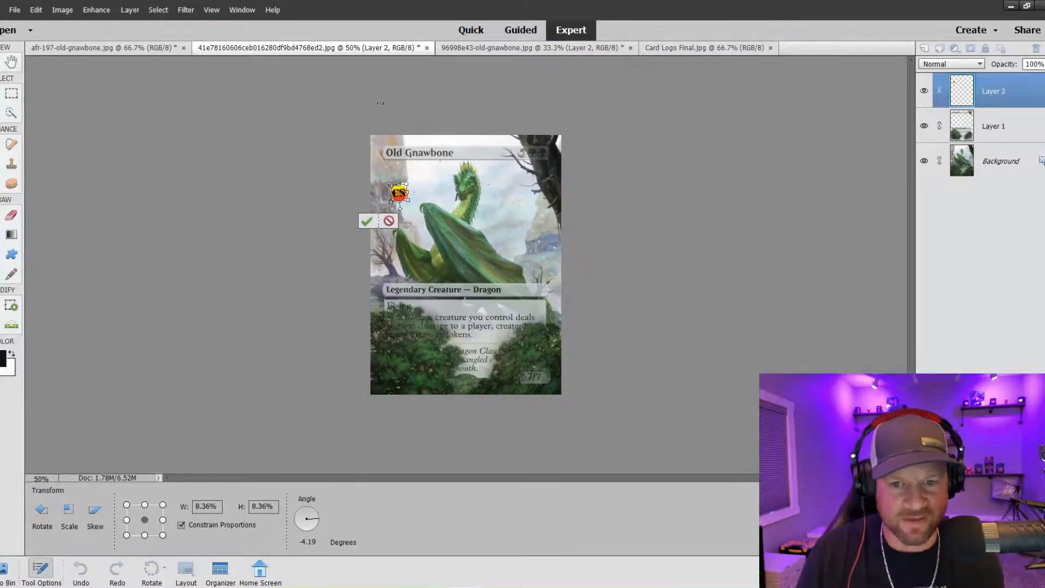
drag(400, 193, 520, 252)
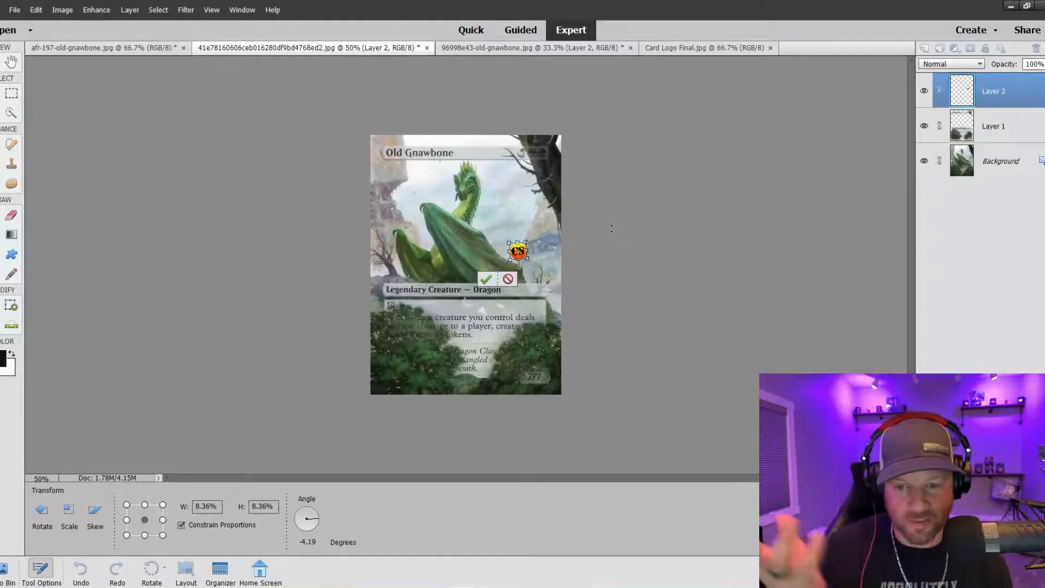
Step: Fine-tune the logo's position in the gap between the dragon's wing and the distant blue cliff, and apply the transform
key(ctrl+equal)
key(ctrl+equal)
key(ctrl+equal)
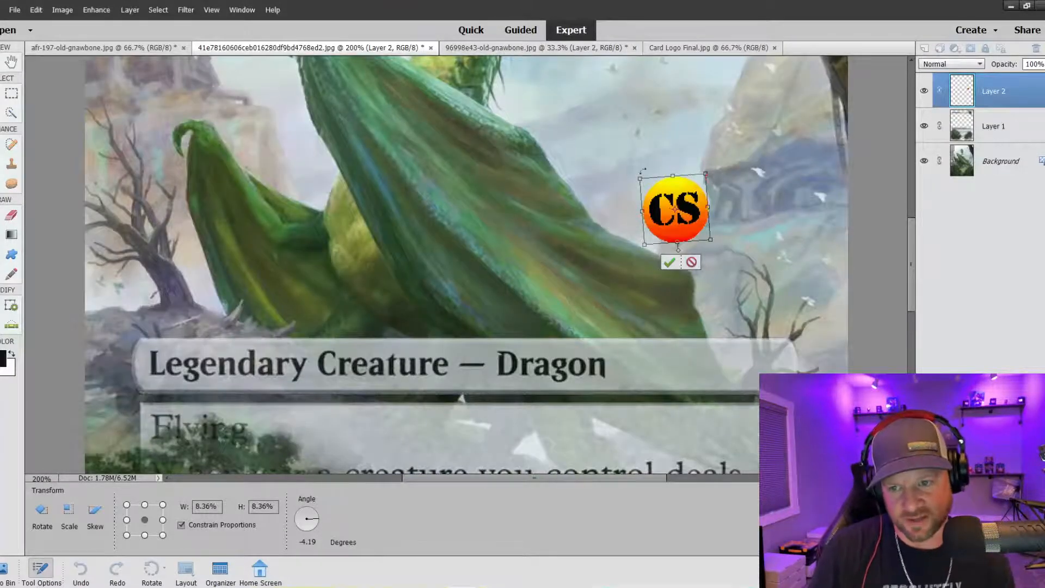
drag(675, 209, 663, 188)
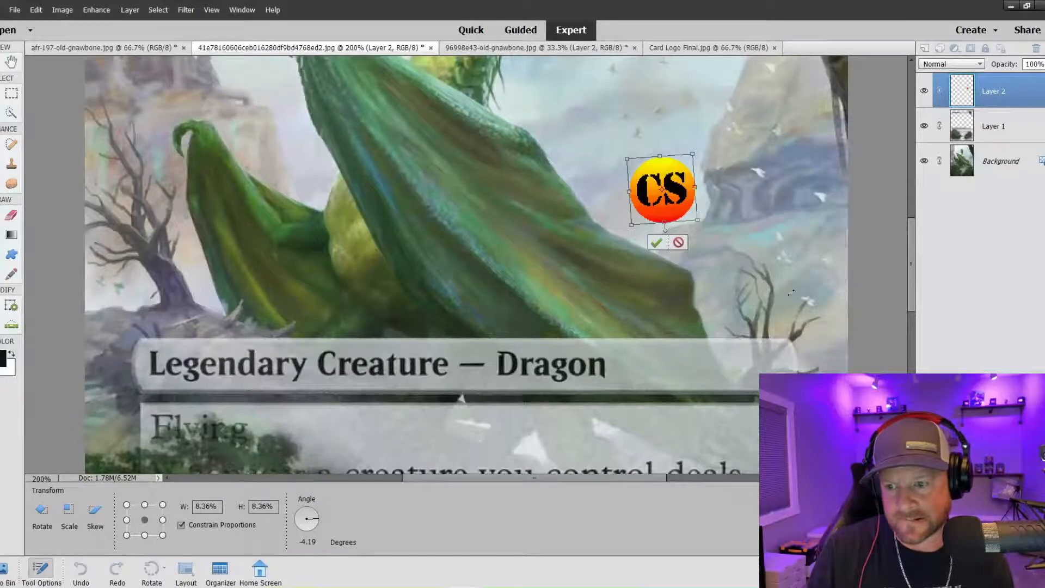
mouse_move(910, 237)
mouse_down()
mouse_move(906, 168)
mouse_move(900, 224)
mouse_up()
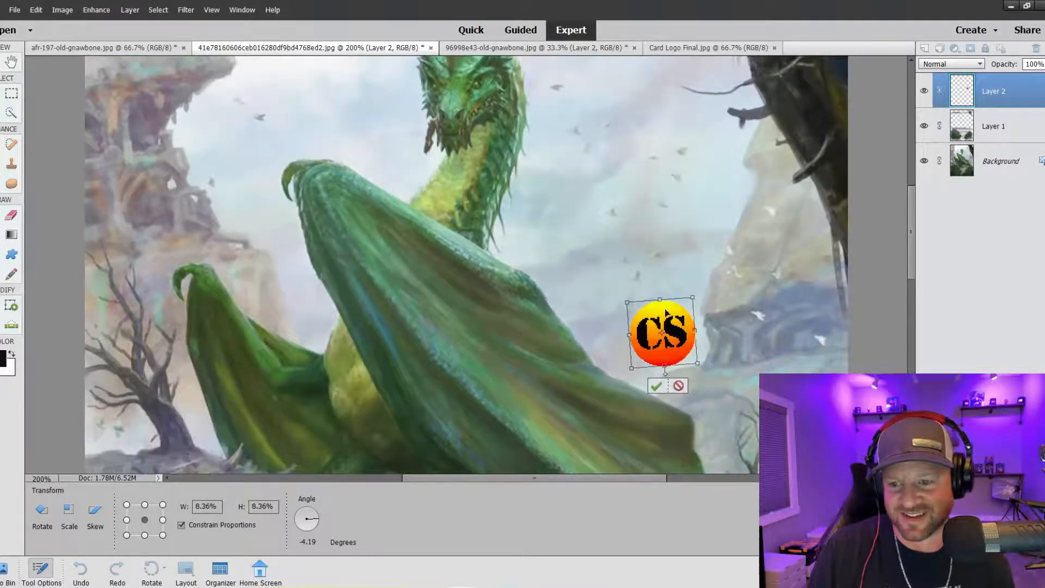
mouse_move(661, 332)
mouse_down()
mouse_move(673, 331)
mouse_move(674, 344)
mouse_up()
Step: Set the logo layer's opacity to 34% and nudge the logo slightly closer to the cliff edge
click(1033, 64)
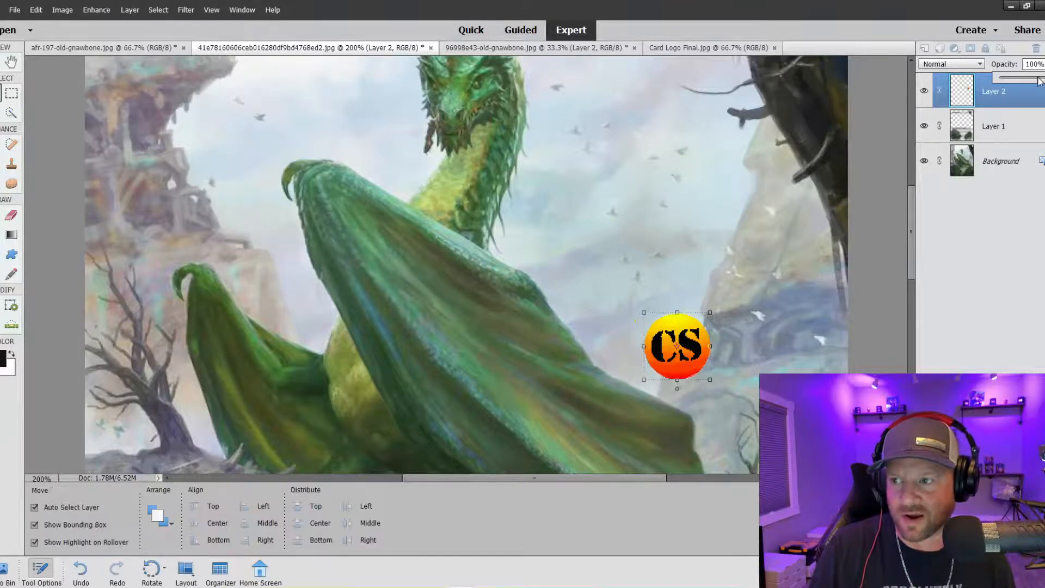
drag(1042, 77, 1025, 85)
drag(678, 351, 682, 354)
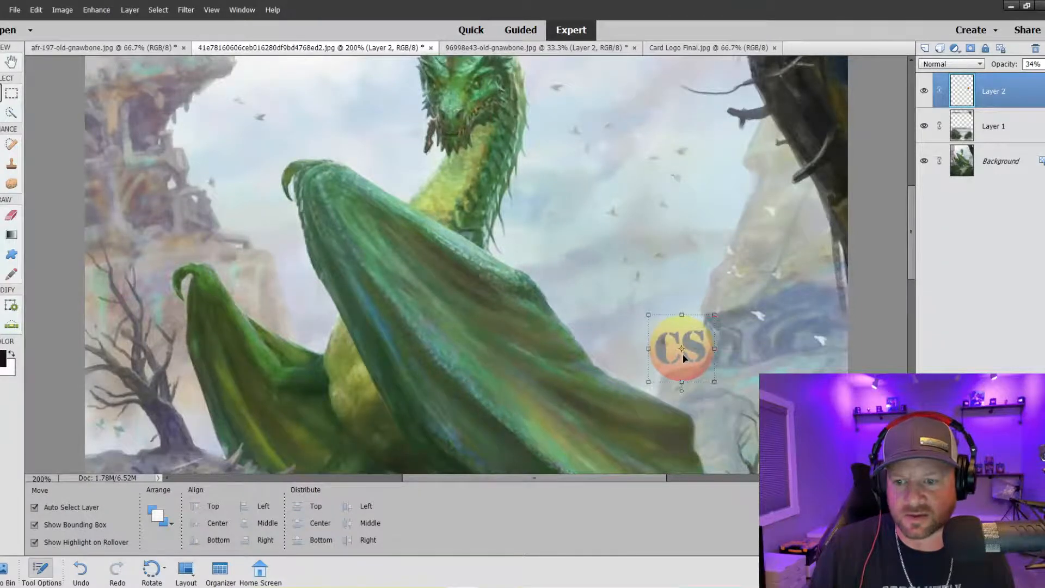
Step: Clone Background artwork with the 20 px Clone Stamp onto Layer 2, covering the lower edge of the CS logo
click(10, 163)
click(987, 162)
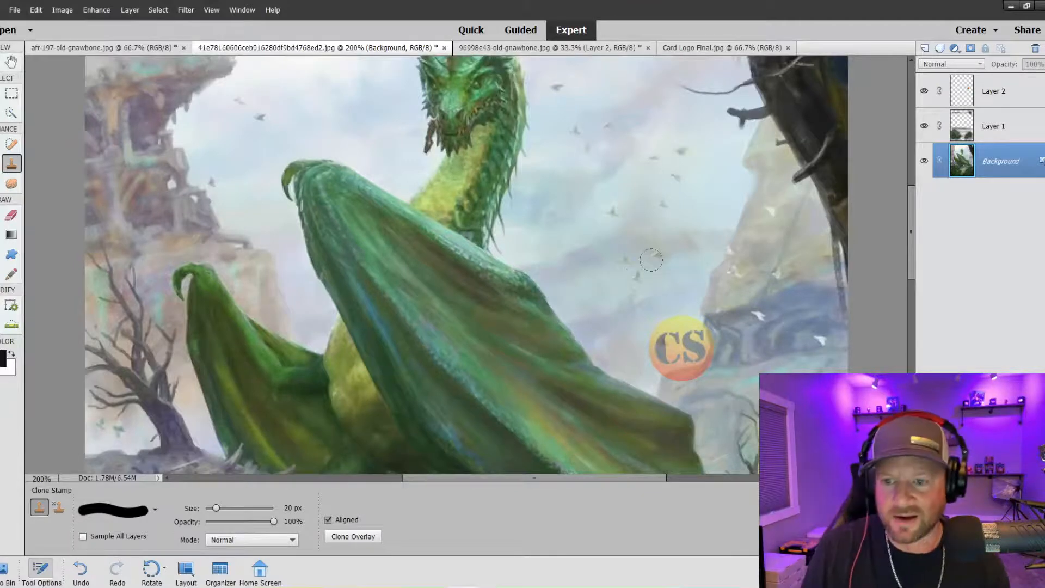
click(982, 90)
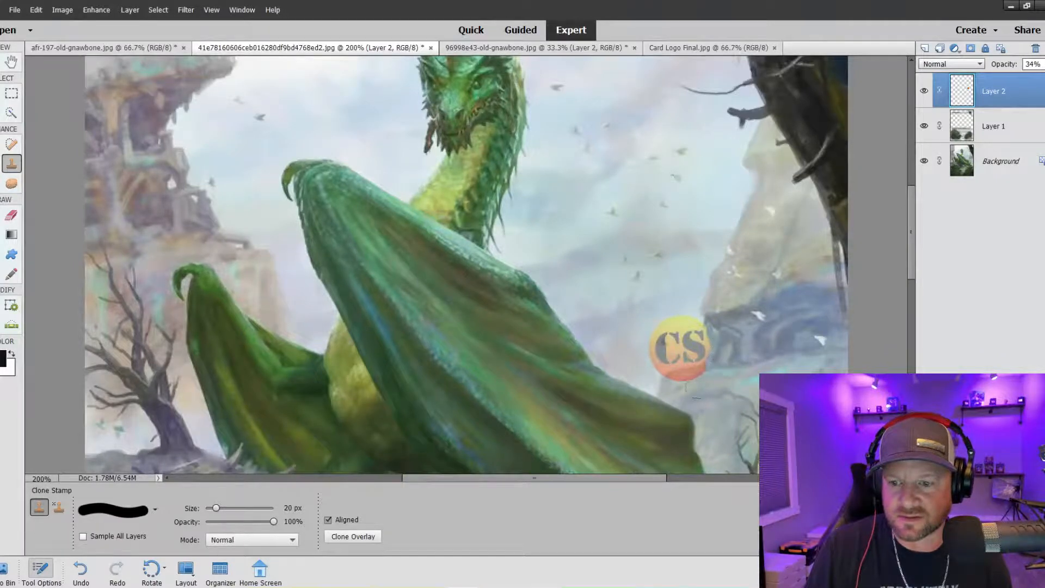
scroll(721, 359, down, 2)
mouse_move(674, 359)
mouse_down()
mouse_move(712, 349)
mouse_move(694, 344)
mouse_move(705, 346)
mouse_move(675, 351)
mouse_move(706, 359)
mouse_up()
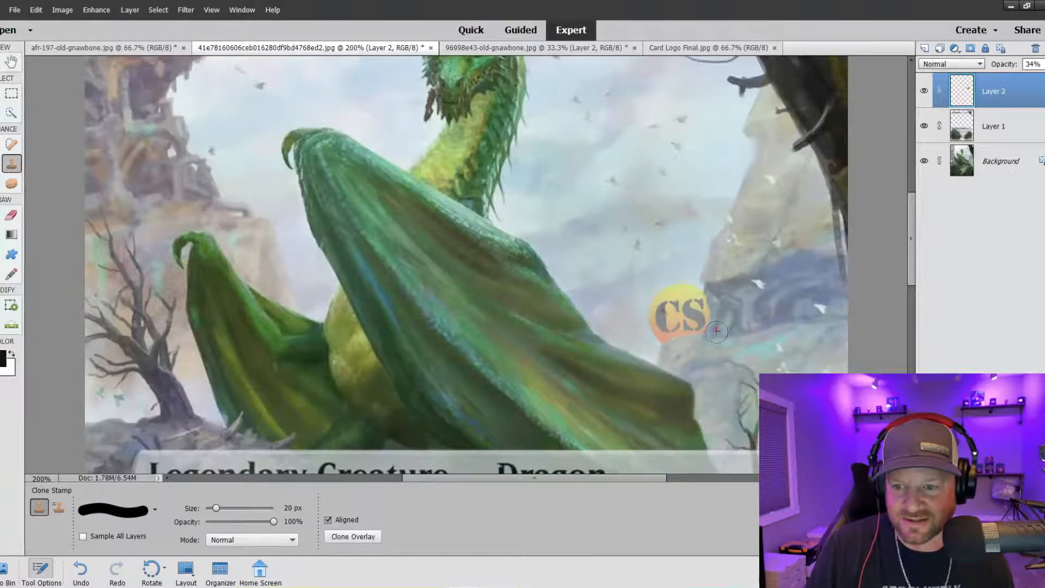
Step: Reduce the logo layer's opacity to 22% while judging it against the whole card
key(ctrl+minus)
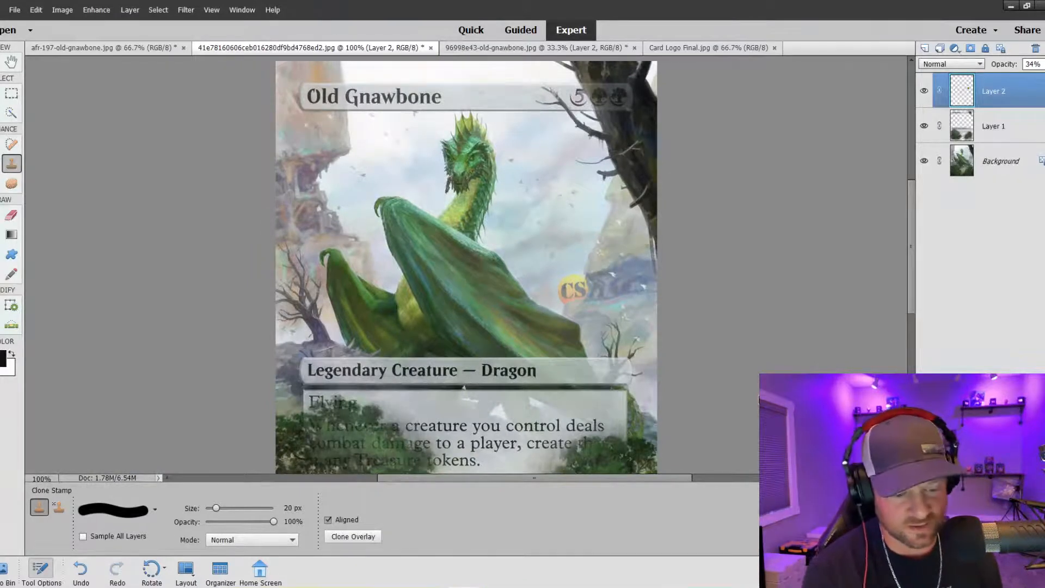
key(ctrl+minus)
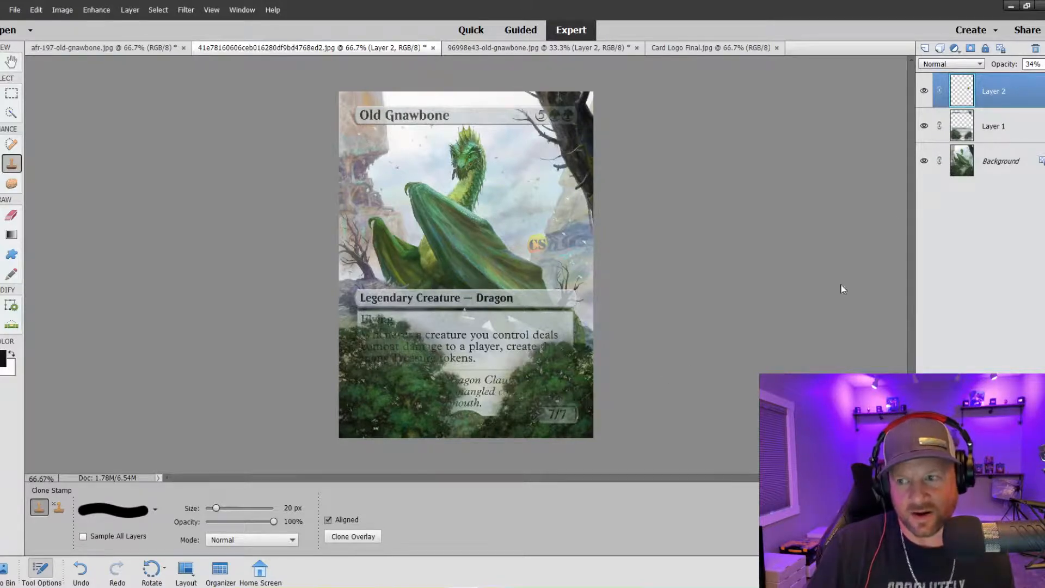
click(1033, 64)
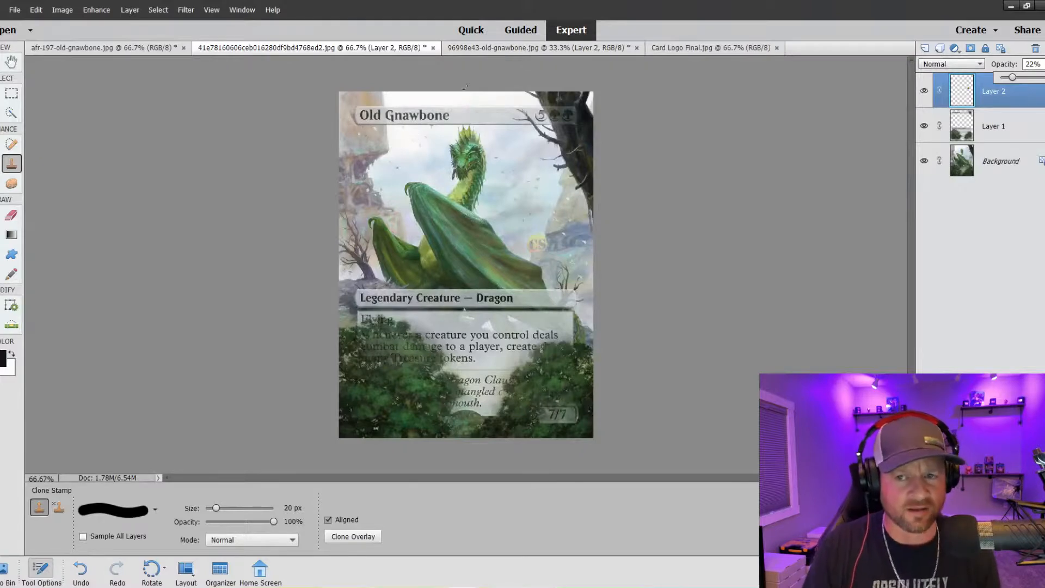
Step: Compare the two finished Old Gnawbone full-art cards with each other and with the original afr-197-old-gnawbone.jpg card
click(479, 47)
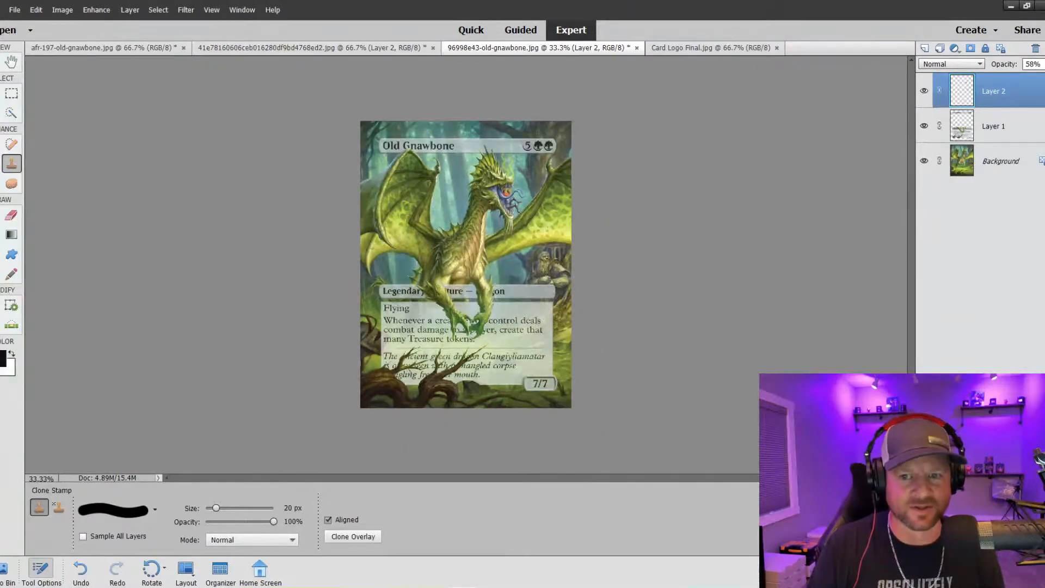
click(70, 48)
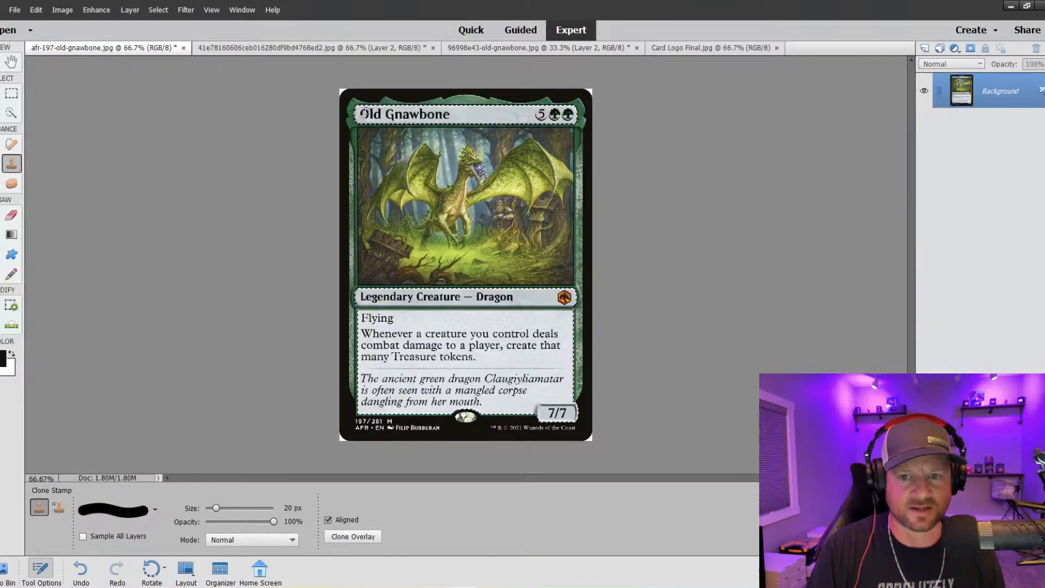
click(536, 48)
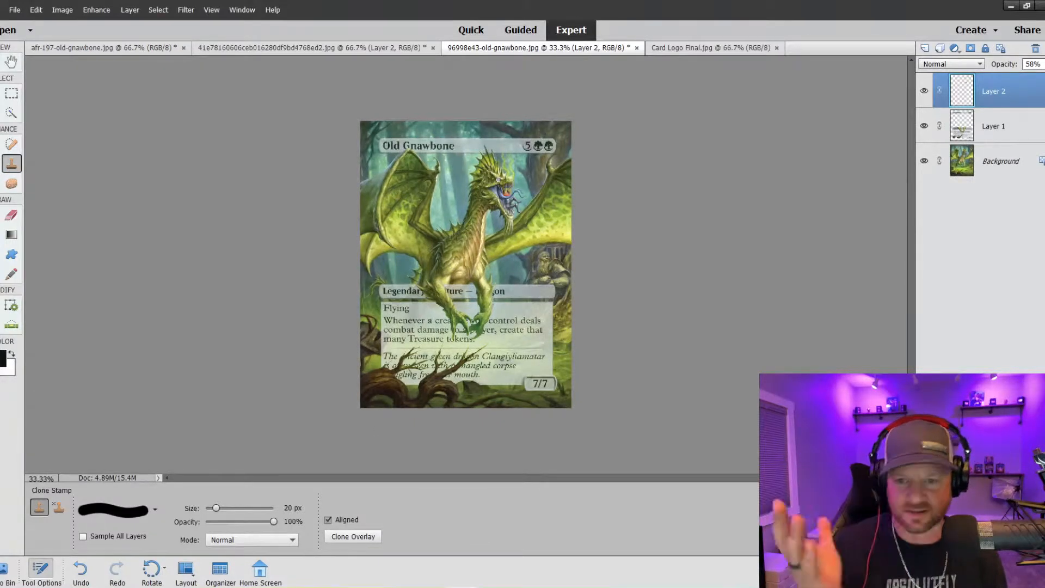
click(104, 48)
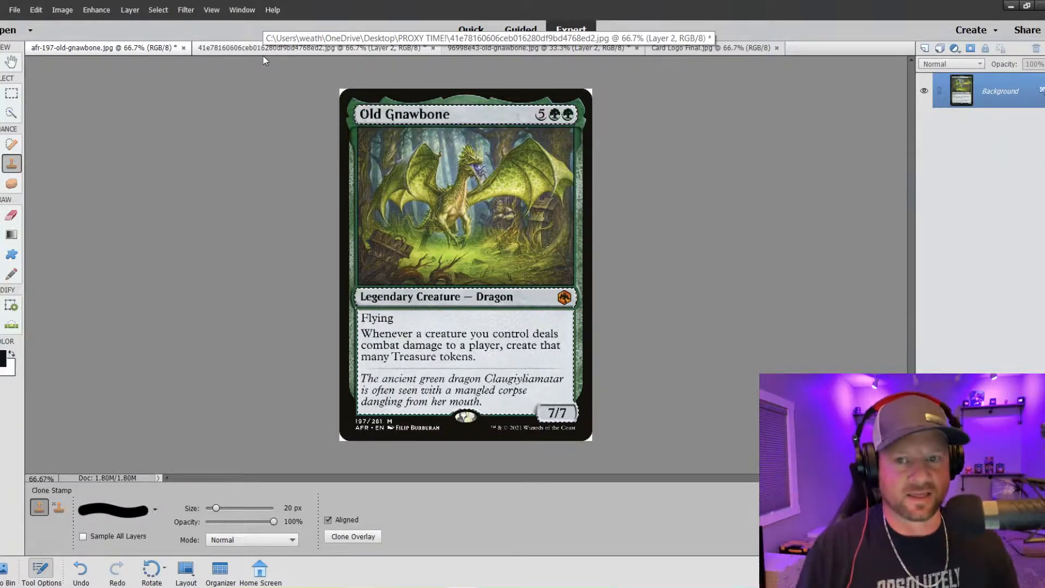
click(478, 49)
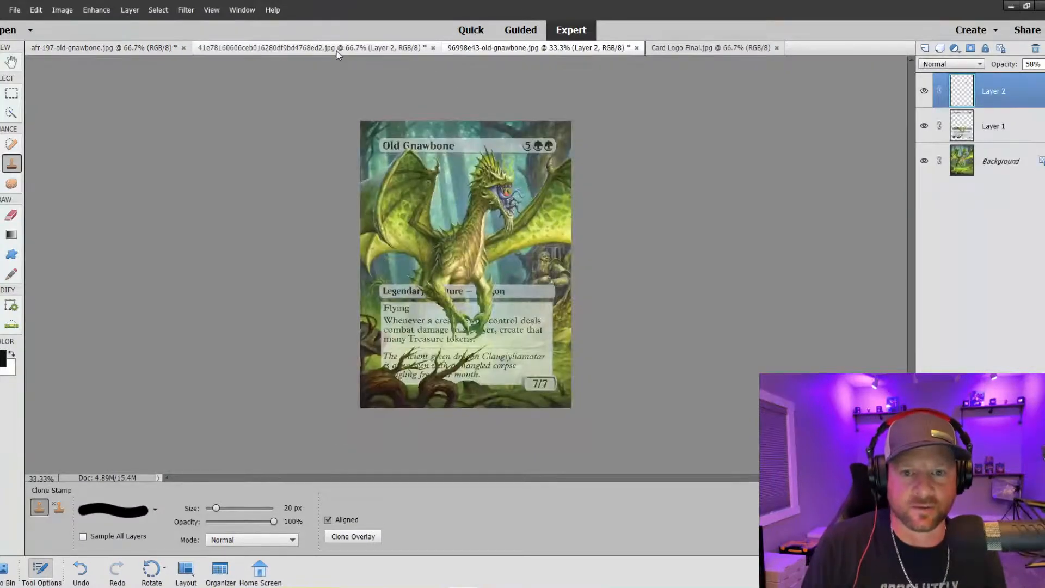
click(369, 48)
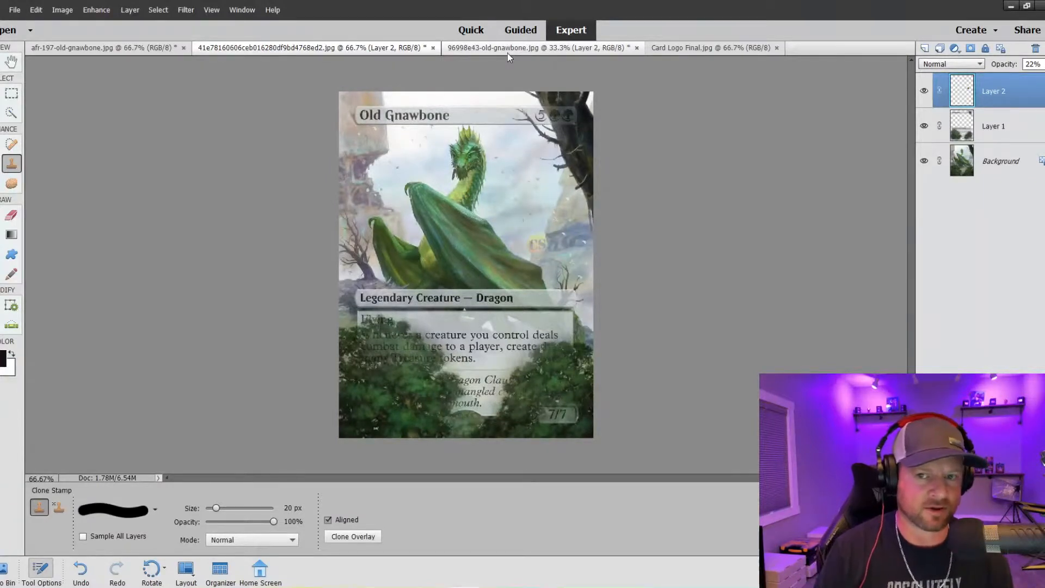
click(491, 50)
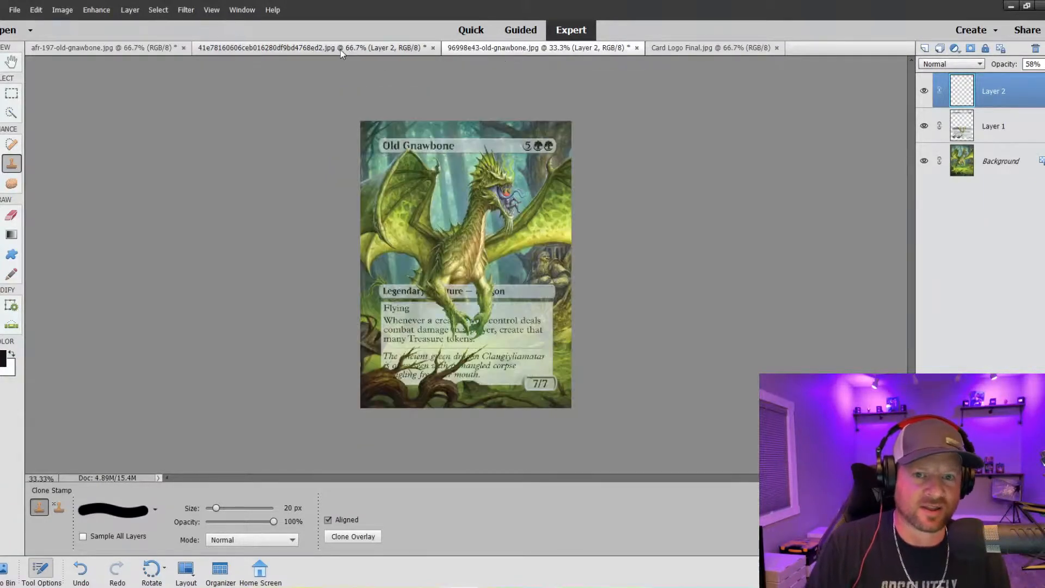
click(340, 50)
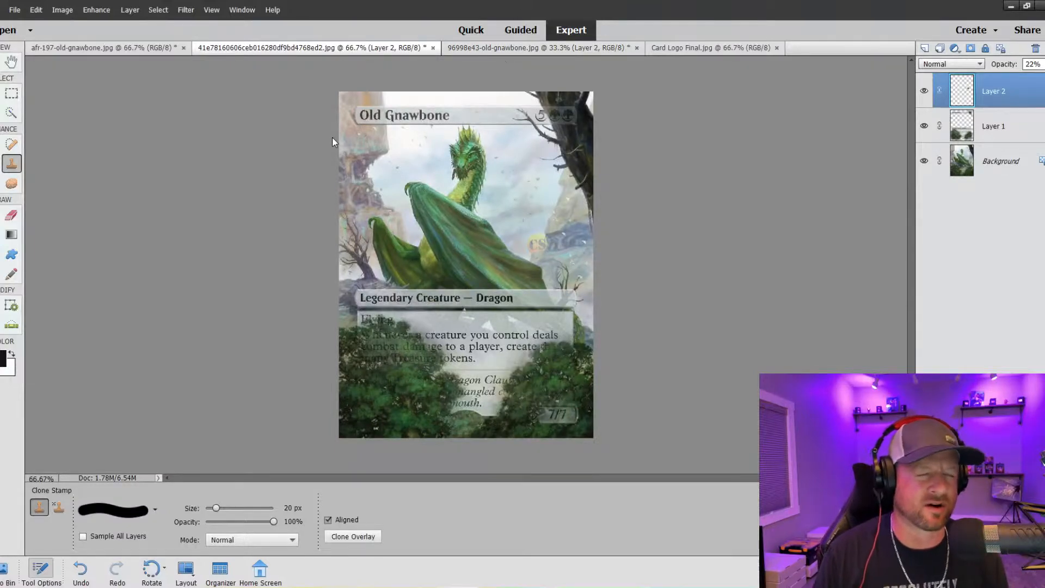